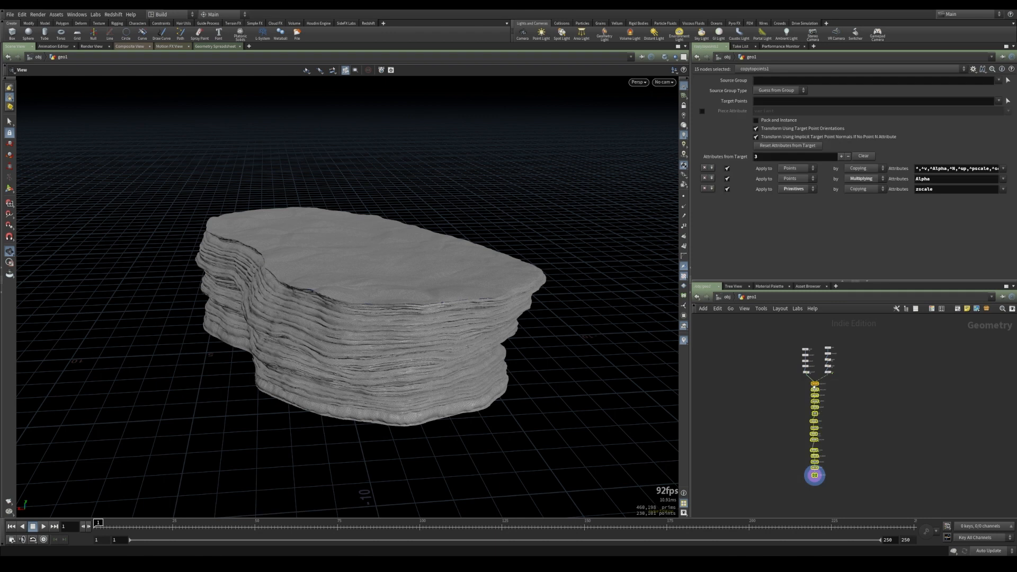
Wrap the rock-building node chains in a network box and title it BASE ROCK
scroll(796, 357, up, 3)
drag(792, 339, 859, 400)
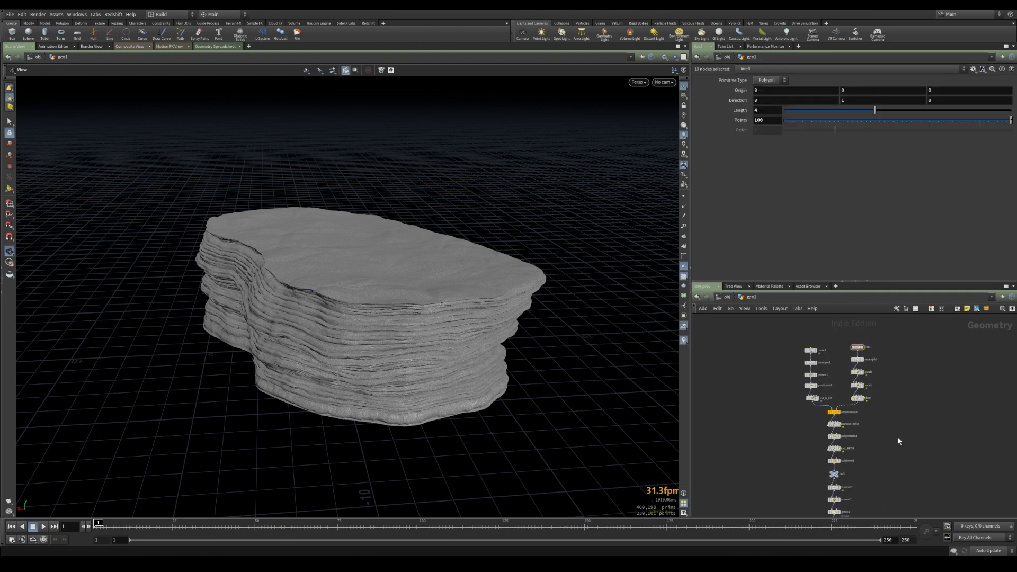
scroll(791, 386, down, 3)
drag(782, 341, 863, 506)
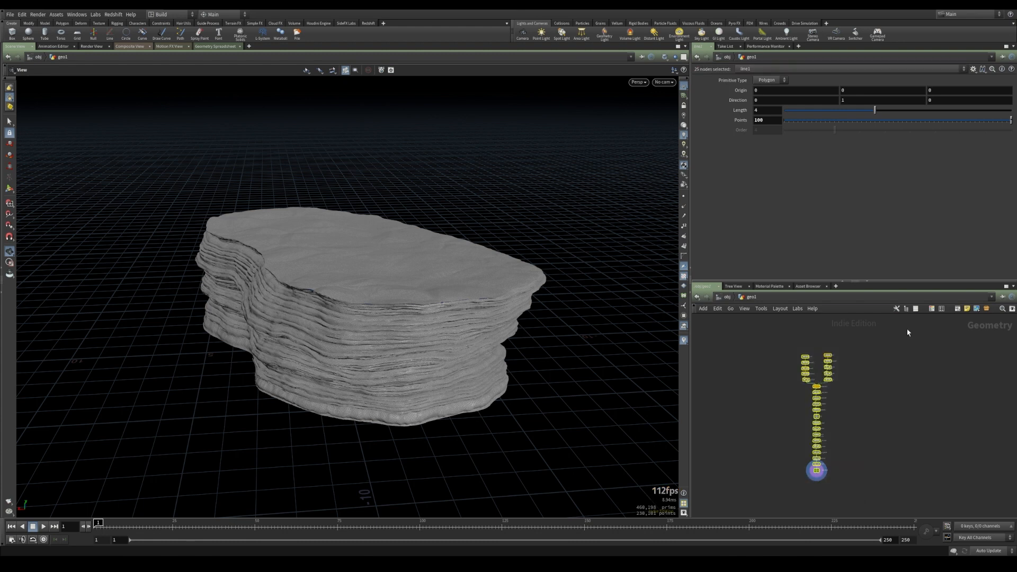
click(957, 310)
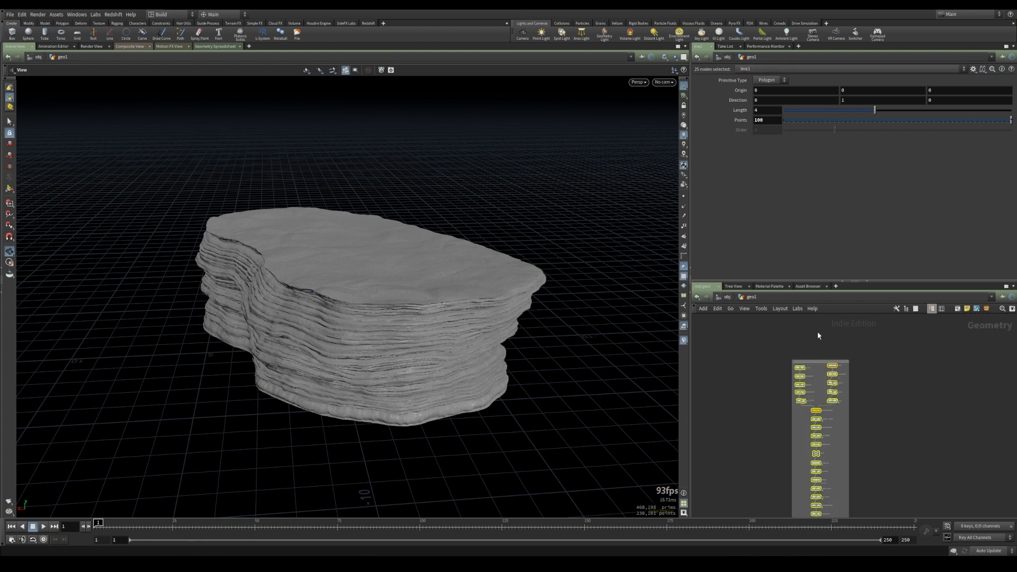
double_click(810, 387)
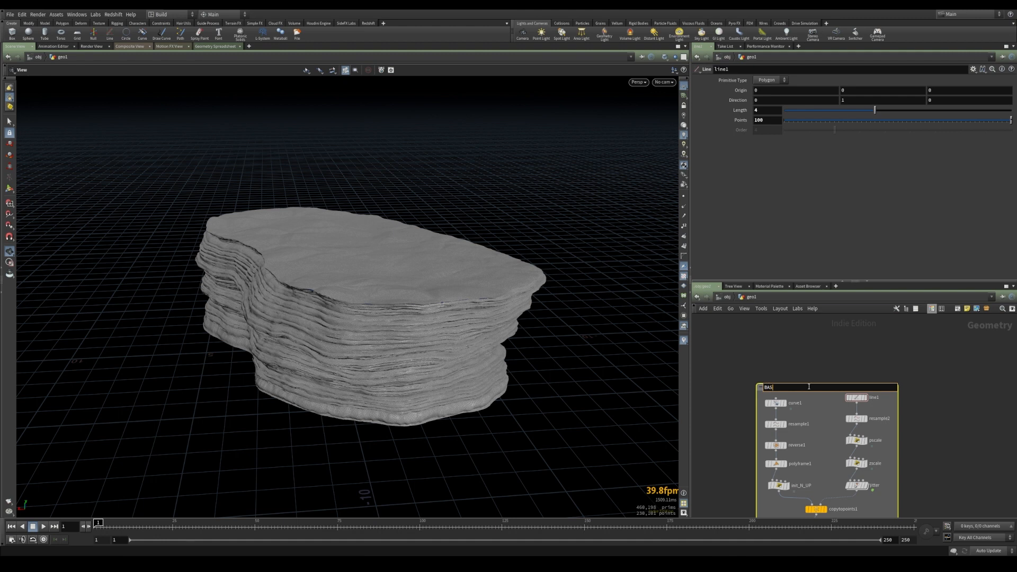
text(BASE ROCK)
key(Return)
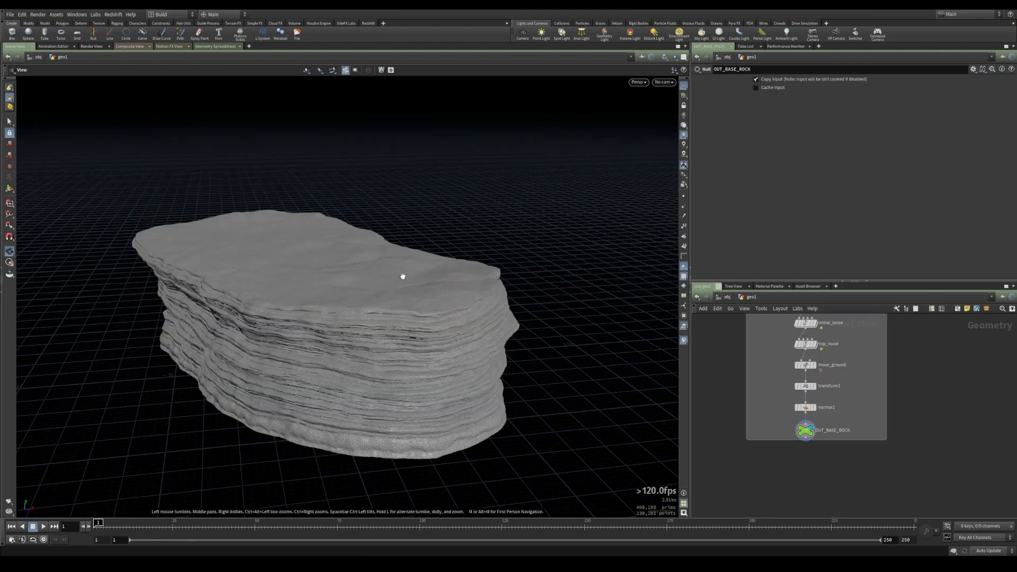
Add an Object Merge node in an empty area of the network
drag(403, 276, 338, 249)
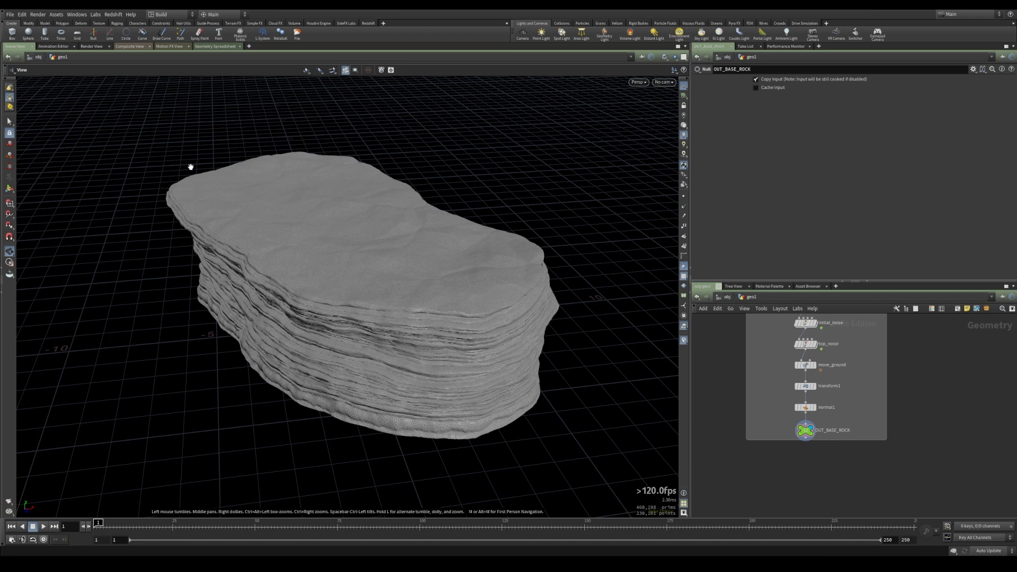
drag(424, 262, 419, 263)
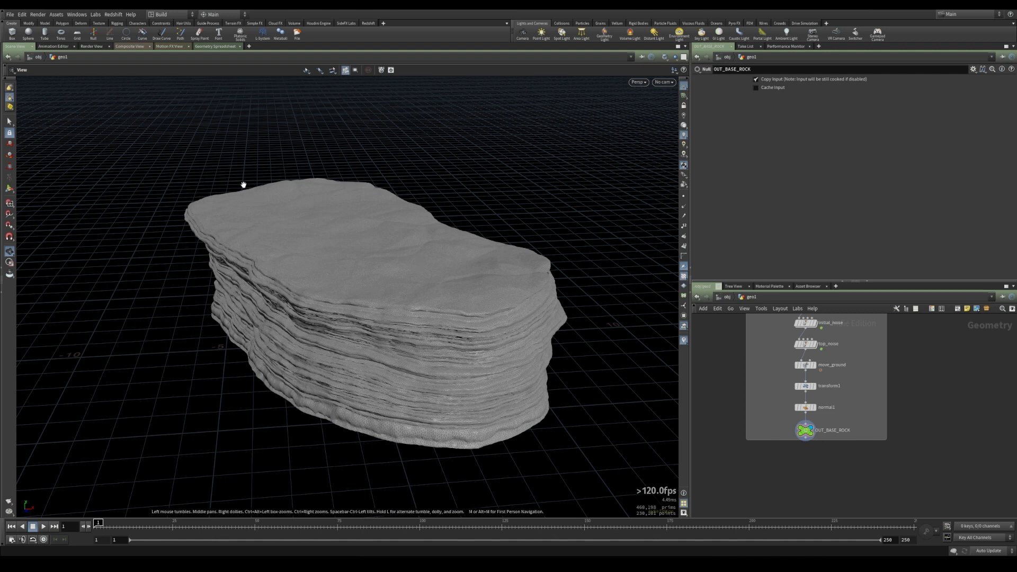
drag(413, 297, 357, 289)
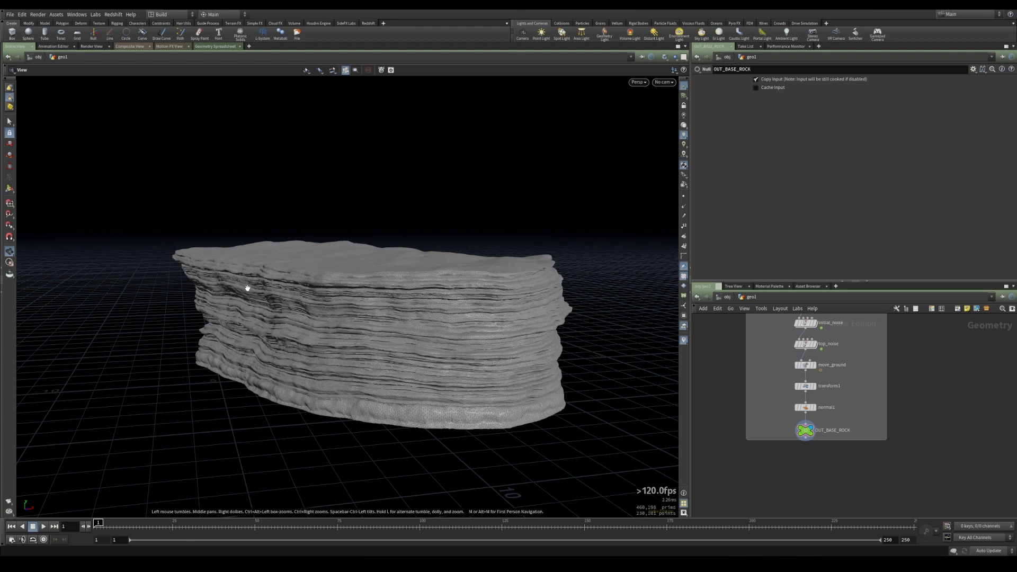
drag(418, 273, 276, 231)
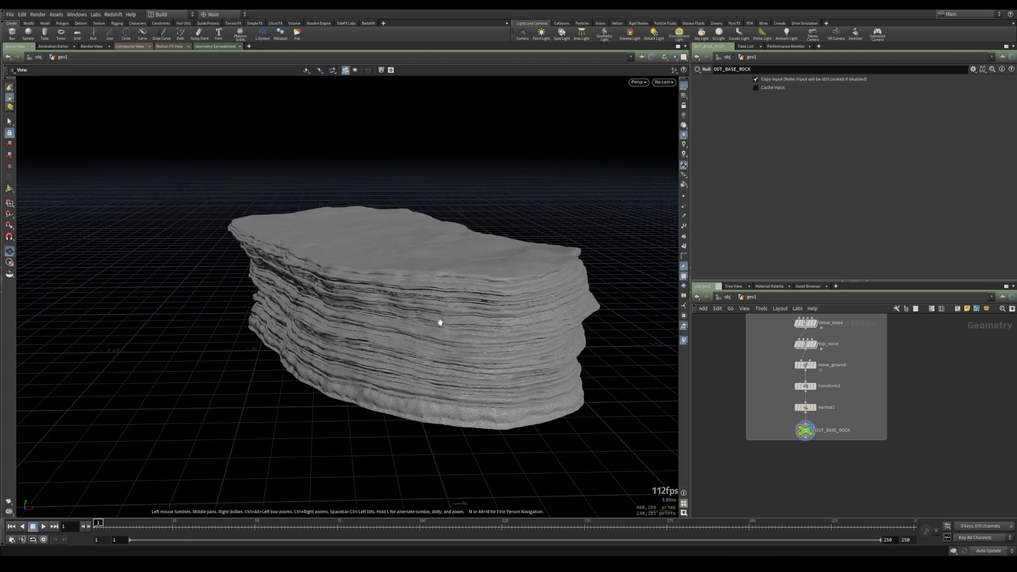
scroll(842, 405, up, 6)
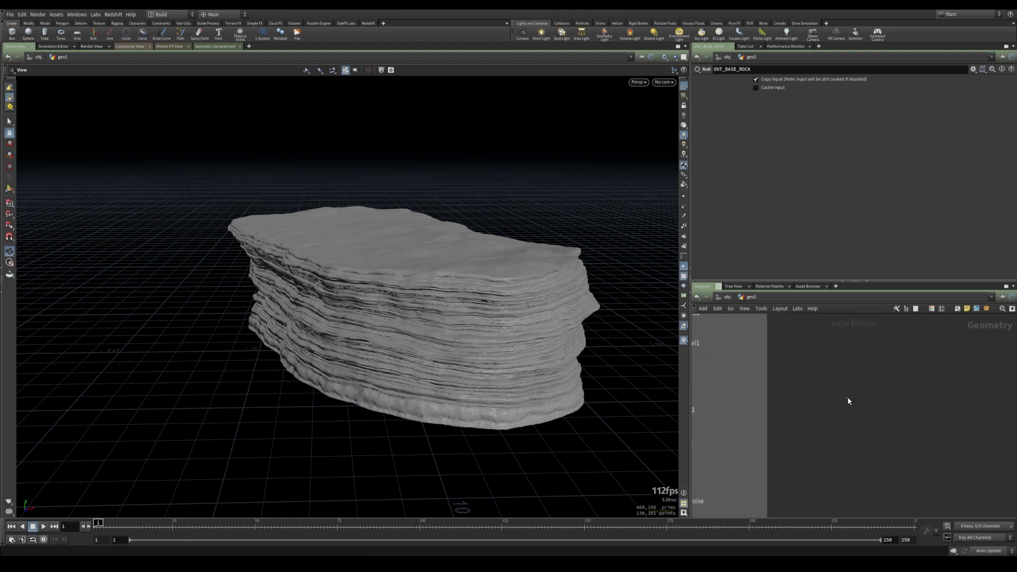
key(Tab)
text(ob)
key(Return)
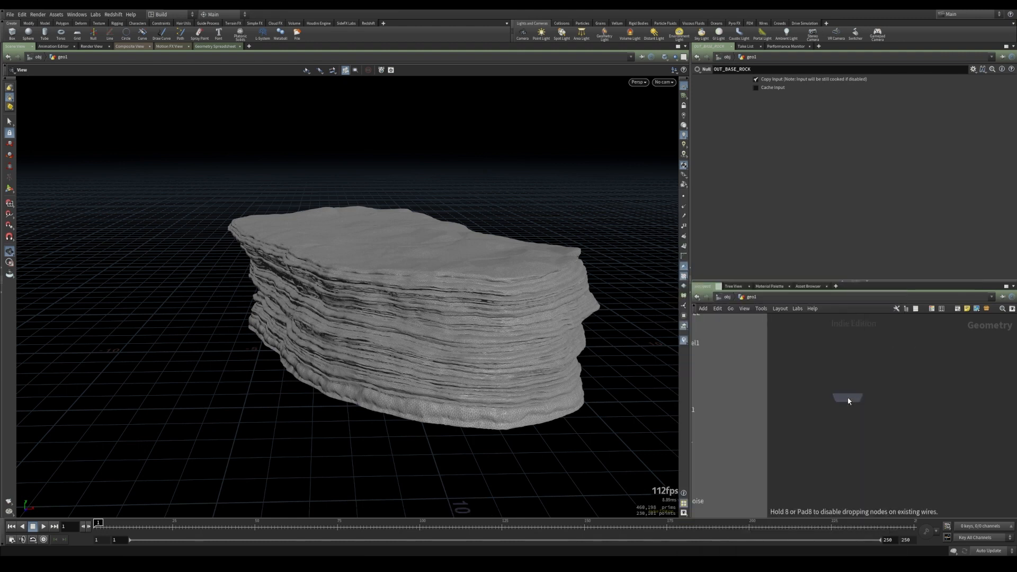
click(850, 400)
Set the Object Merge's Object 1 path to the OUT_BASE_ROCK null (../OUT_BASE_ROCK)
scroll(863, 400, down, 3)
scroll(842, 376, down, 4)
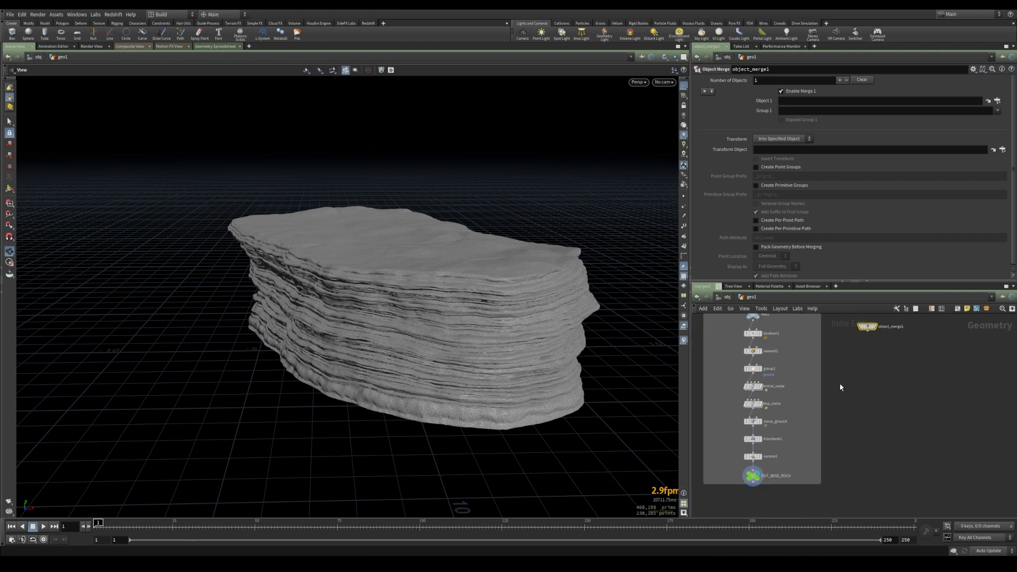
drag(768, 460, 795, 102)
scroll(856, 380, up, 3)
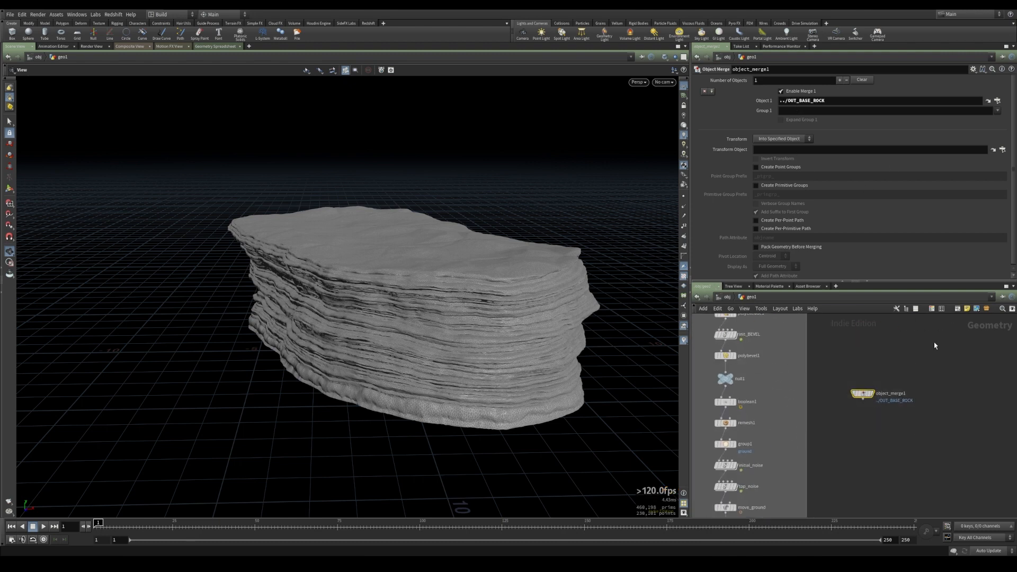
key(c)
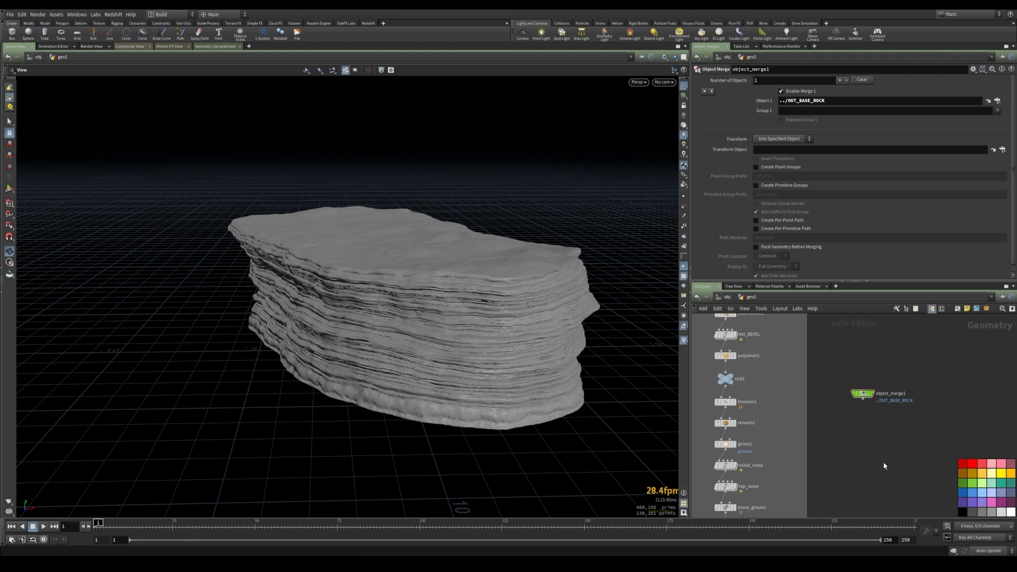
scroll(884, 418, down, 3)
mouse_move(805, 491)
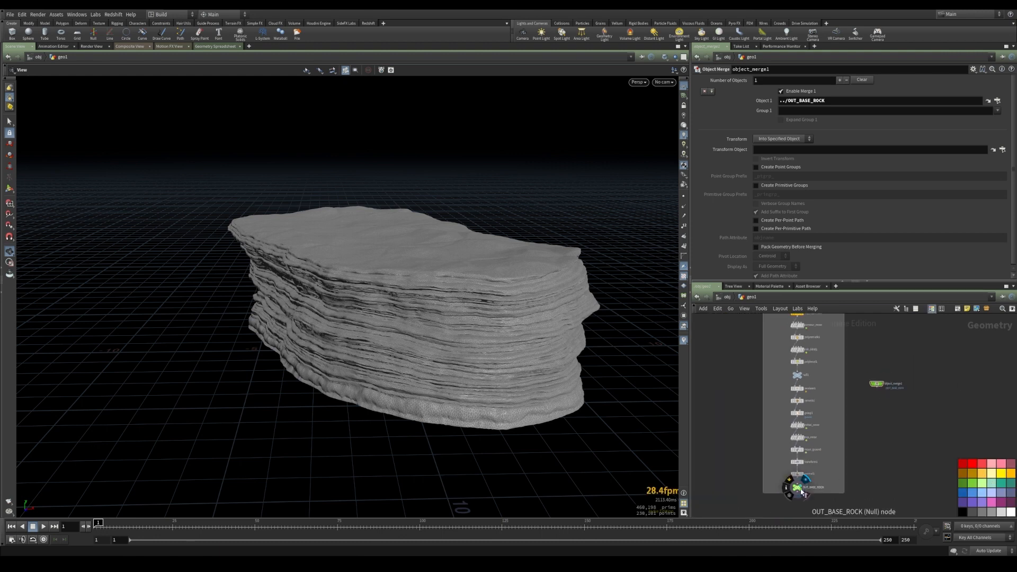
mouse_move(880, 382)
scroll(881, 381, up, 2)
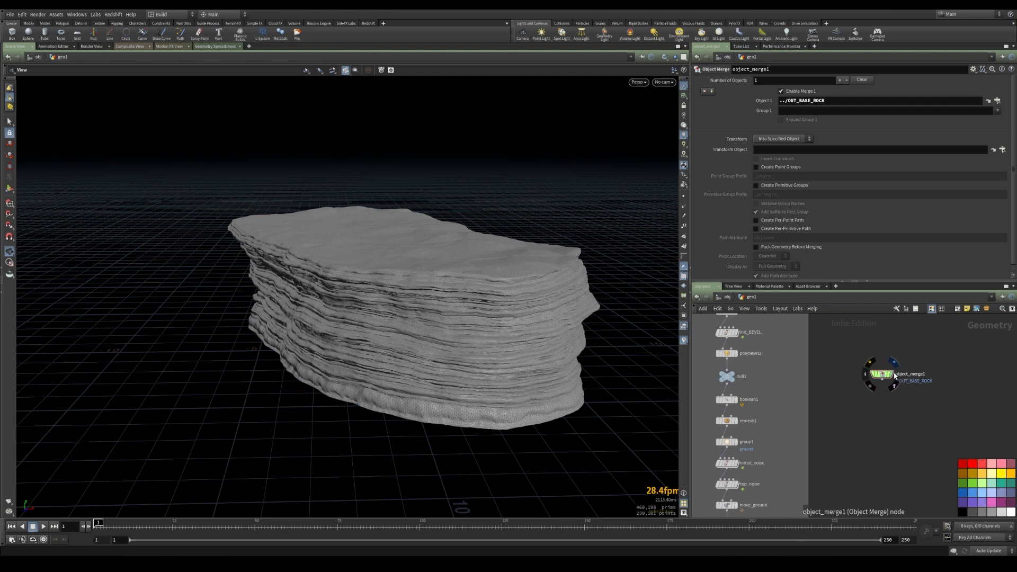
Add a VDB from Polygons node below the Object Merge
key(Tab)
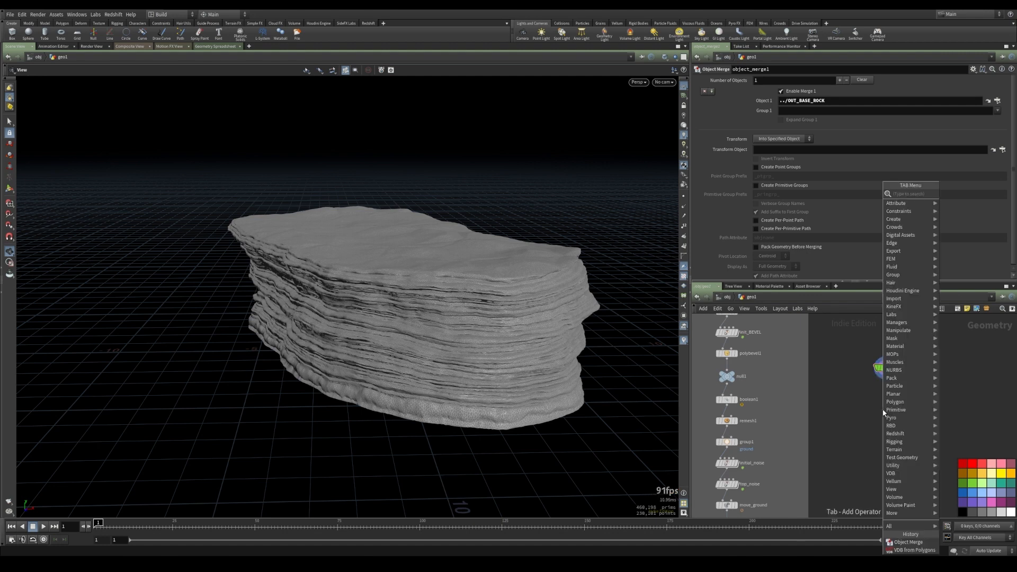
text(vdbfrom)
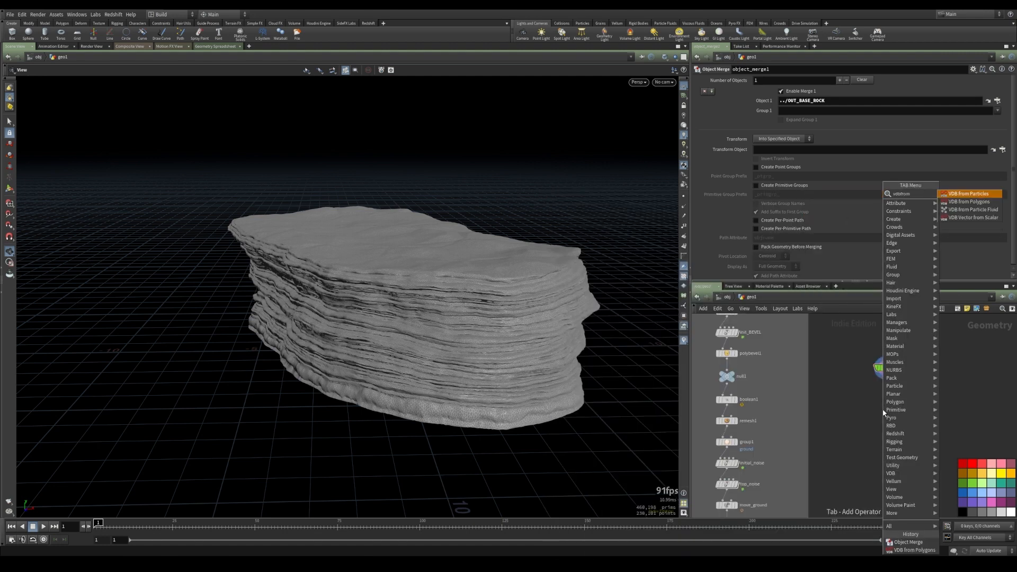
key(Down)
key(Return)
click(884, 412)
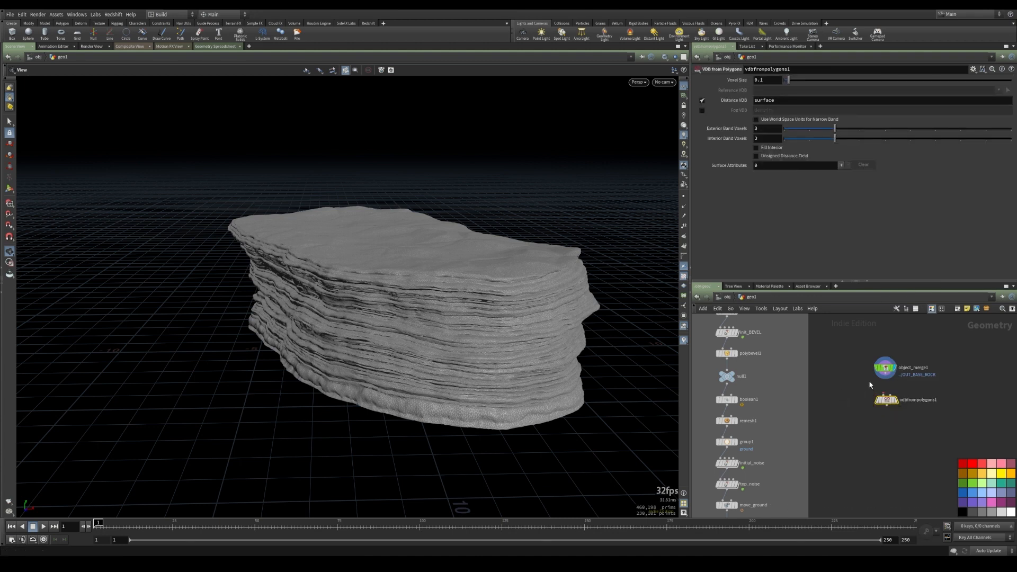
Connect the Object Merge into the VDB from Polygons node and make it the displayed node
scroll(869, 380, up, 1)
drag(888, 379, 890, 406)
key(r)
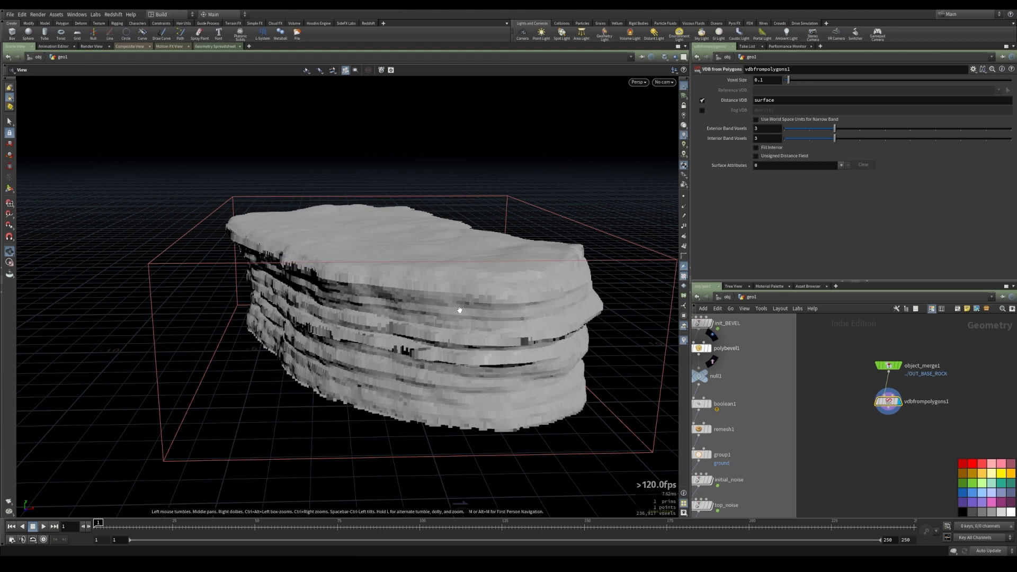
Set the VDB from Polygons voxel size to 0.4
drag(460, 310, 359, 300)
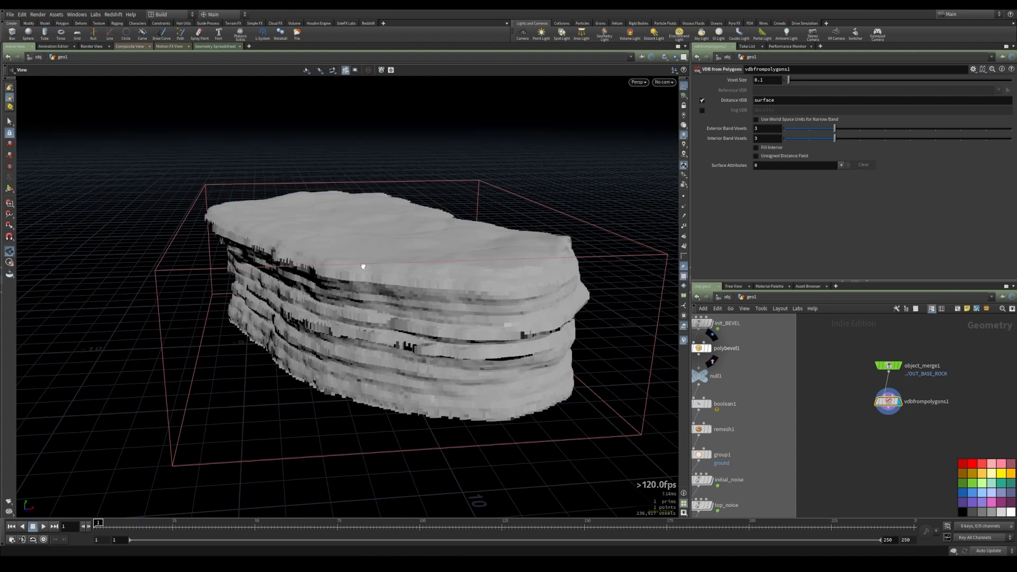
click(889, 405)
drag(890, 407, 889, 404)
drag(441, 319, 435, 295)
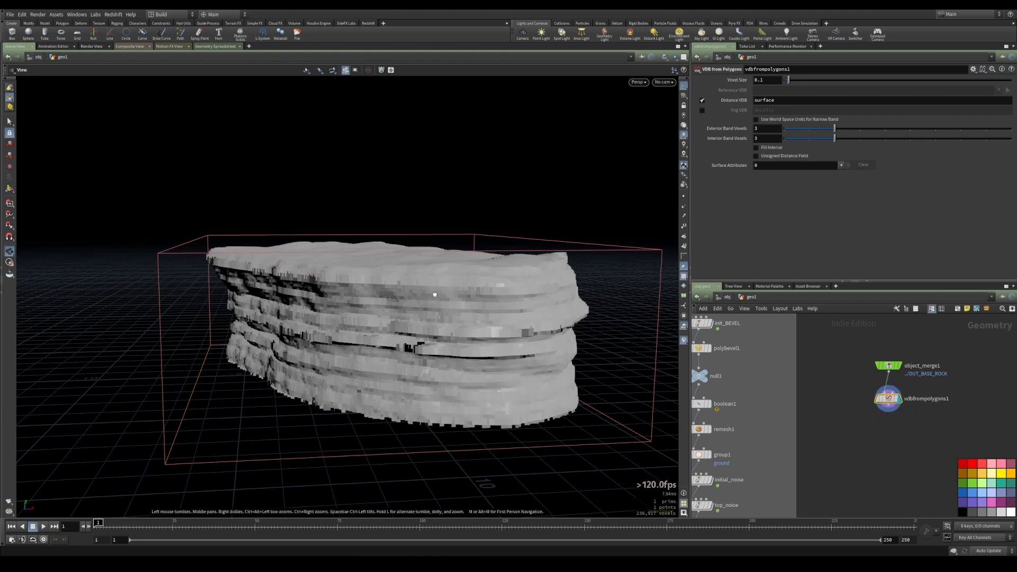
drag(492, 269, 442, 287)
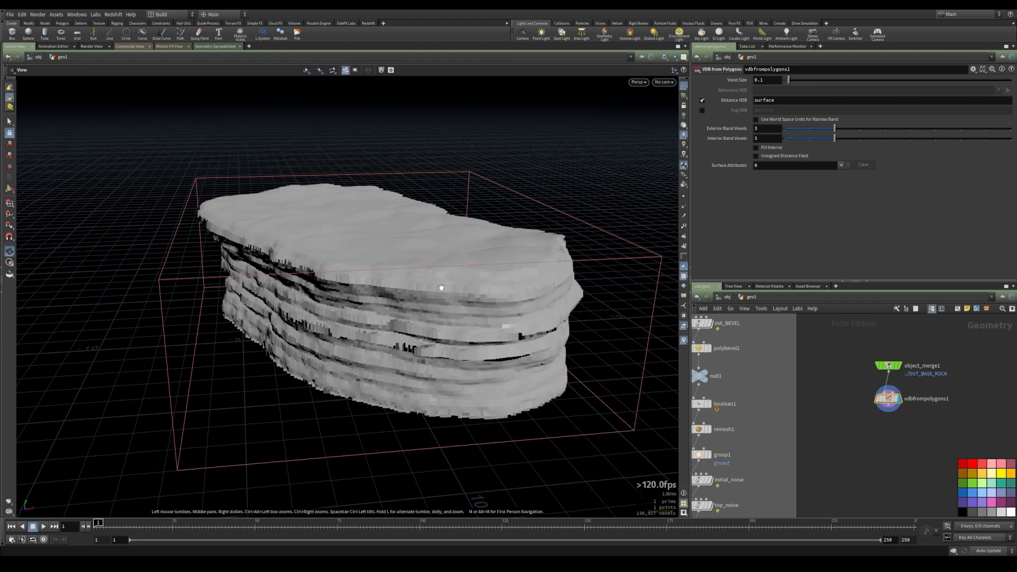
drag(329, 283, 206, 209)
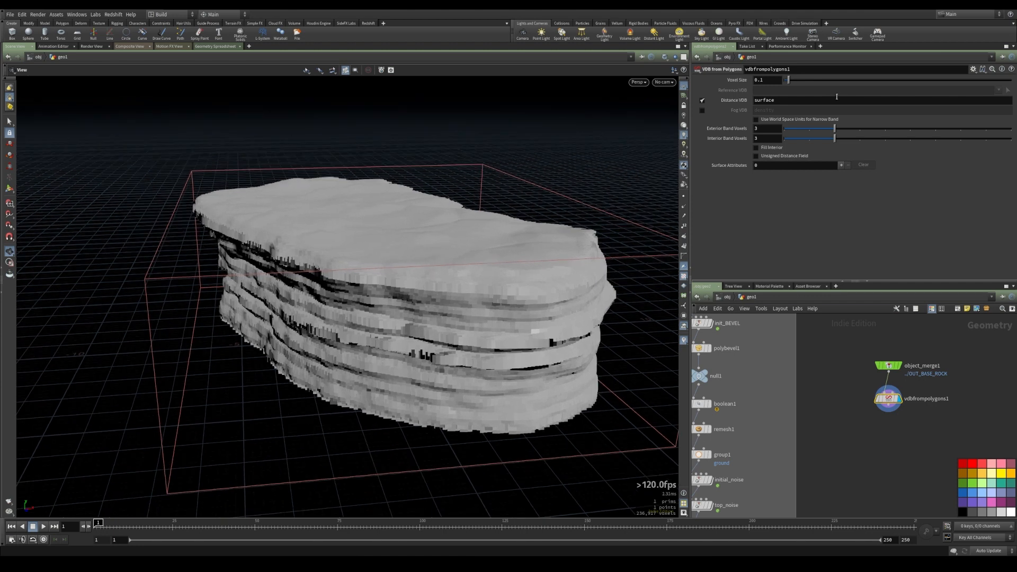
mouse_move(795, 80)
mouse_down()
mouse_move(808, 80)
mouse_move(796, 80)
mouse_up()
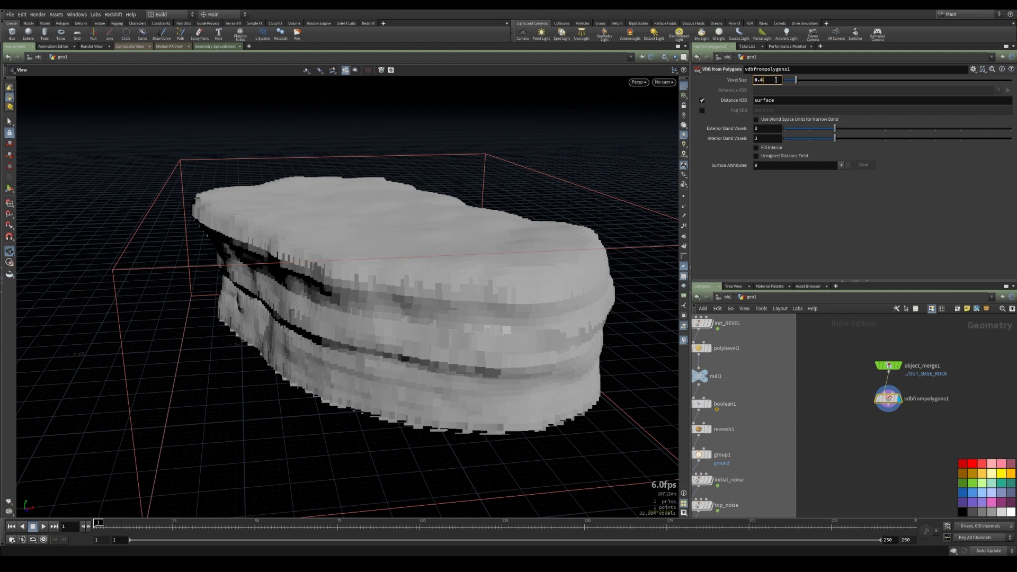
key(Return)
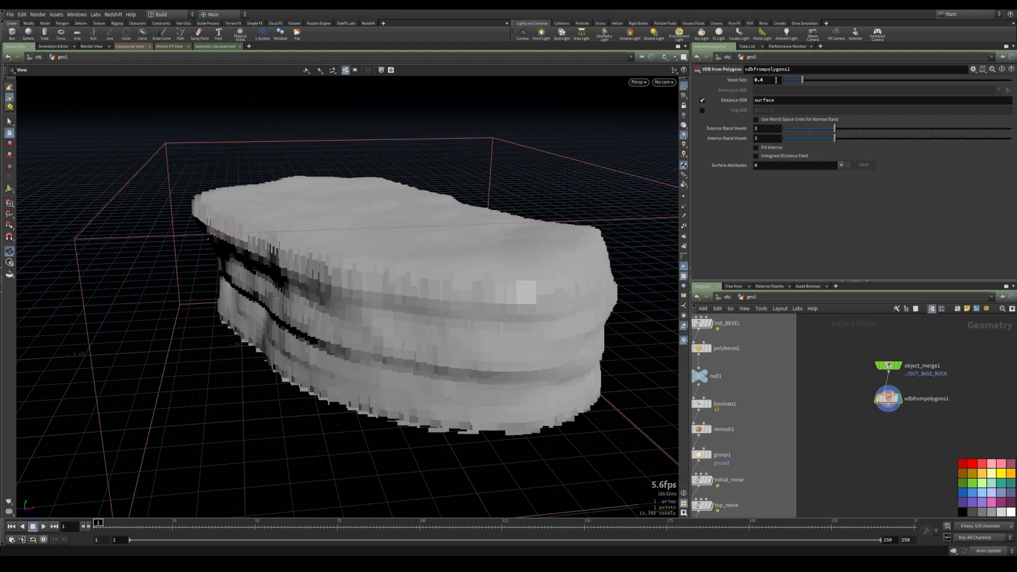
drag(460, 296, 472, 192)
click(703, 100)
click(702, 110)
drag(466, 238, 493, 191)
click(702, 109)
click(702, 100)
Inspect the voxelized rock from several angles and distances
drag(471, 292, 447, 243)
right_drag(447, 243, 758, 379)
right_drag(424, 222, 886, 247)
drag(373, 291, 413, 166)
right_drag(380, 224, 470, 236)
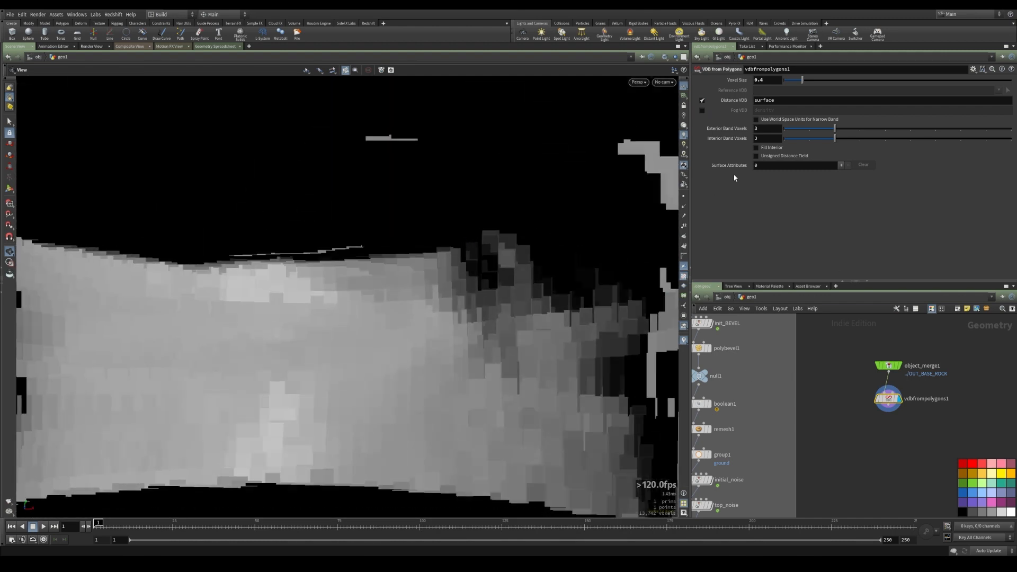
right_drag(536, 198, 390, 203)
drag(389, 203, 480, 227)
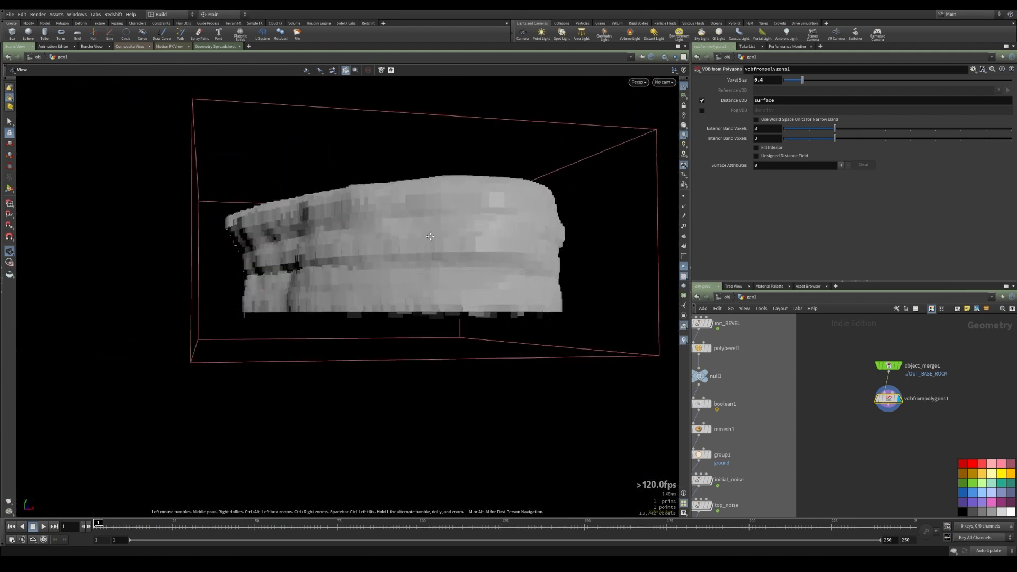
middle_drag(430, 219, 443, 273)
drag(443, 273, 393, 272)
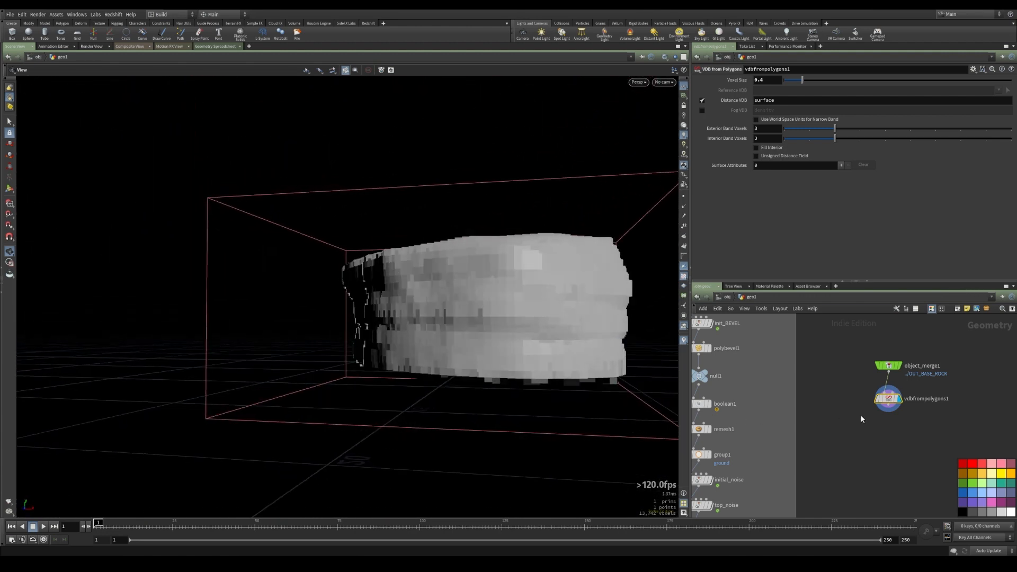
middle_drag(875, 445, 845, 408)
key(Tab)
text(vdbsm)
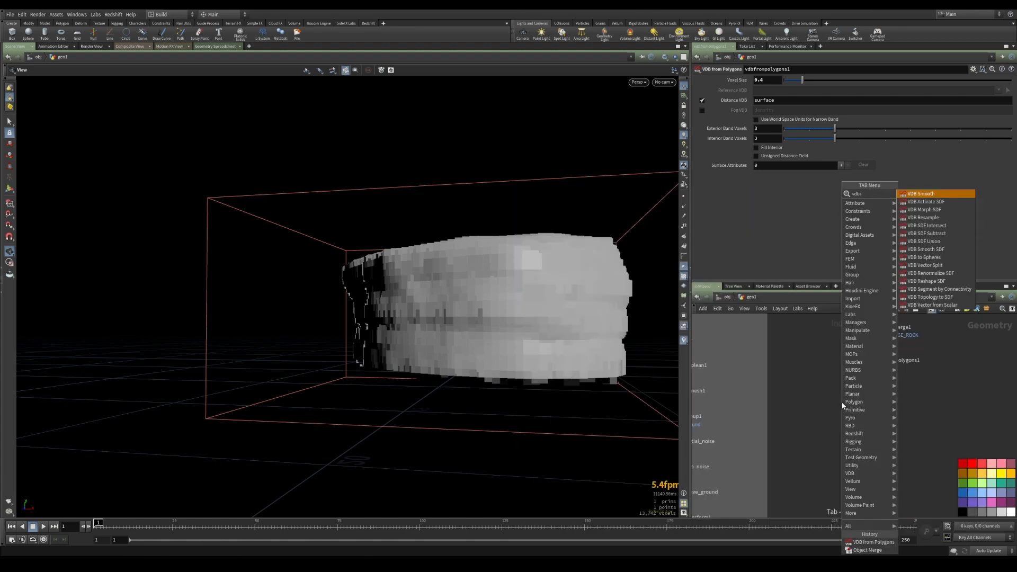
key(Return)
scroll(851, 397, up, 2)
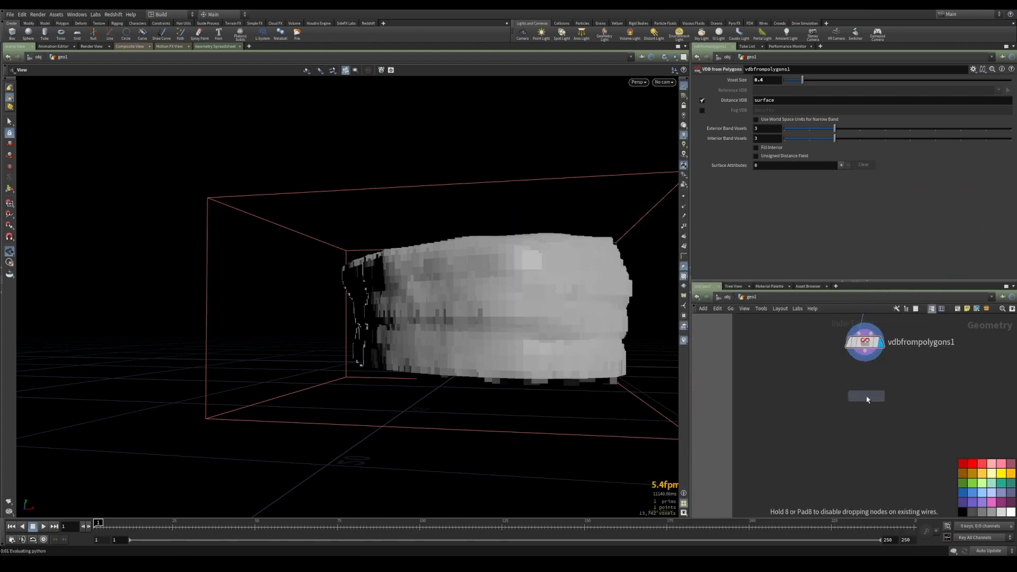
click(867, 399)
click(865, 362)
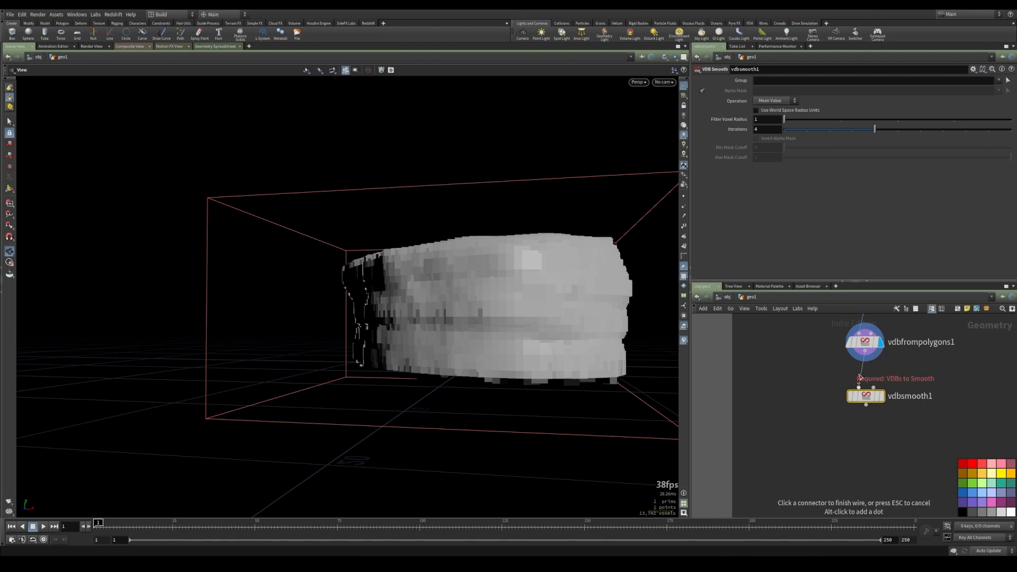
key(Escape)
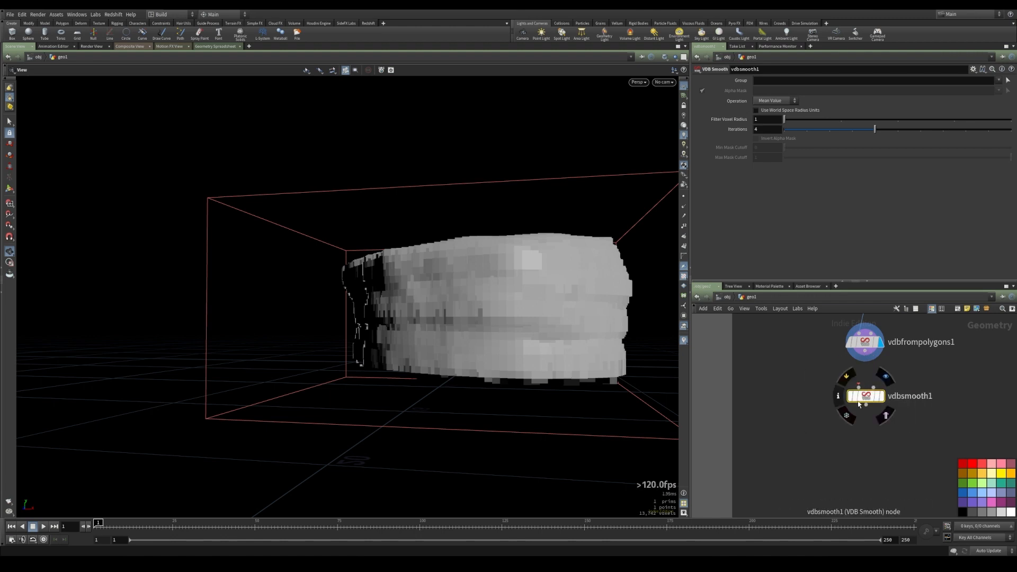
key(Delete)
Add a VDB Smooth SDF node below the VDB from Polygons node
key(Tab)
text(vdbs)
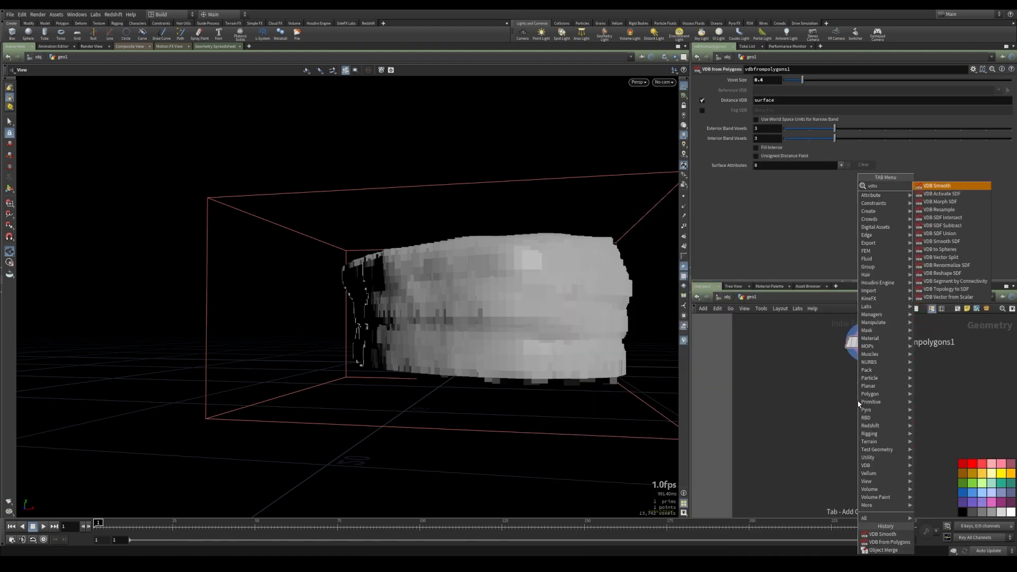
key(Down)
key(Down)
key(Down)
key(Down)
key(Down)
key(Down)
key(Down)
key(Return)
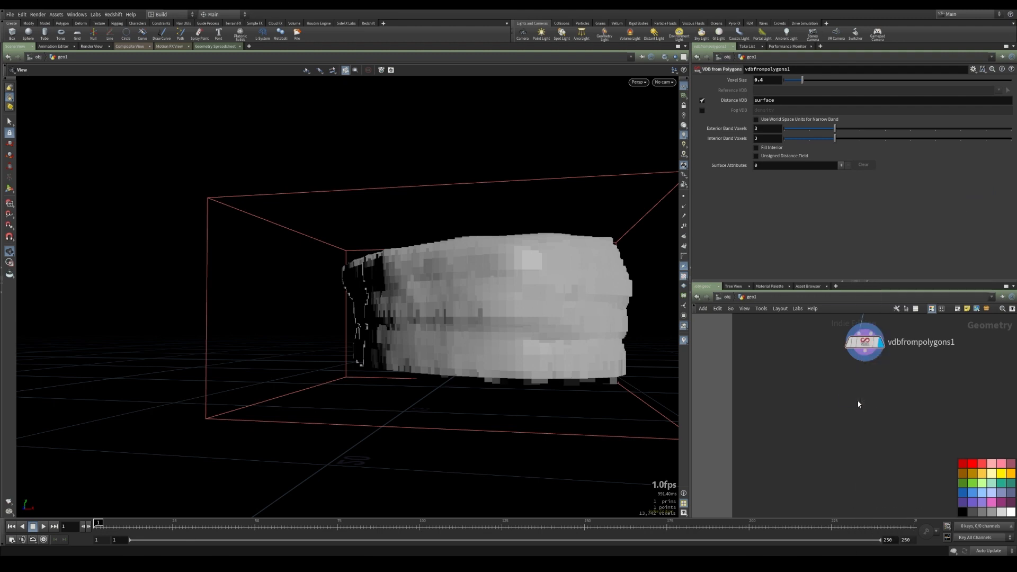
click(865, 403)
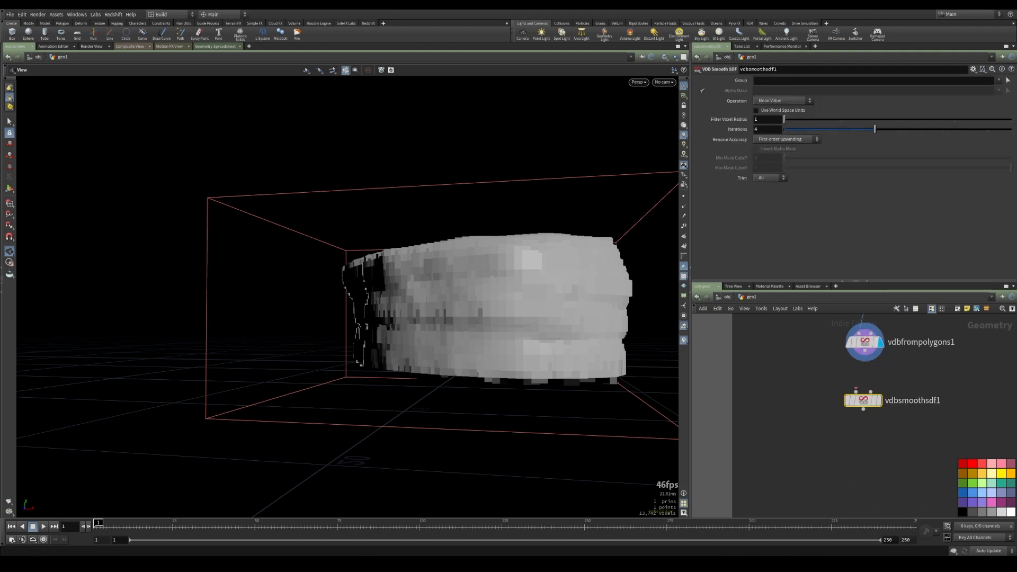
Connect VDB from Polygons into the VDB Smooth SDF node and make it the displayed node
click(865, 352)
click(855, 392)
click(879, 402)
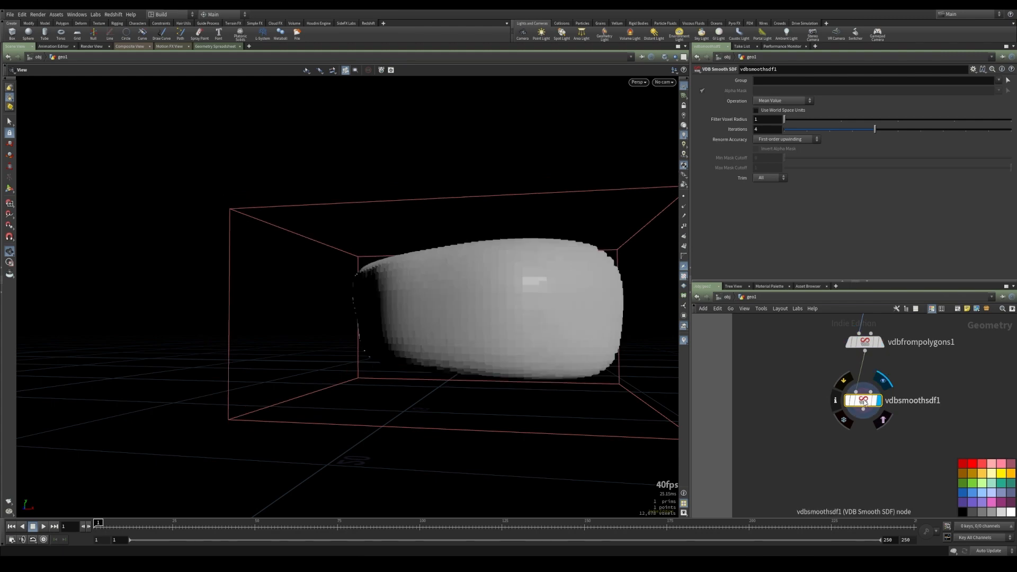
drag(865, 403, 866, 393)
drag(339, 222, 429, 233)
Add a Convert VDB node below VDB Smooth SDF, wire it in, and make it the displayed node
key(Tab)
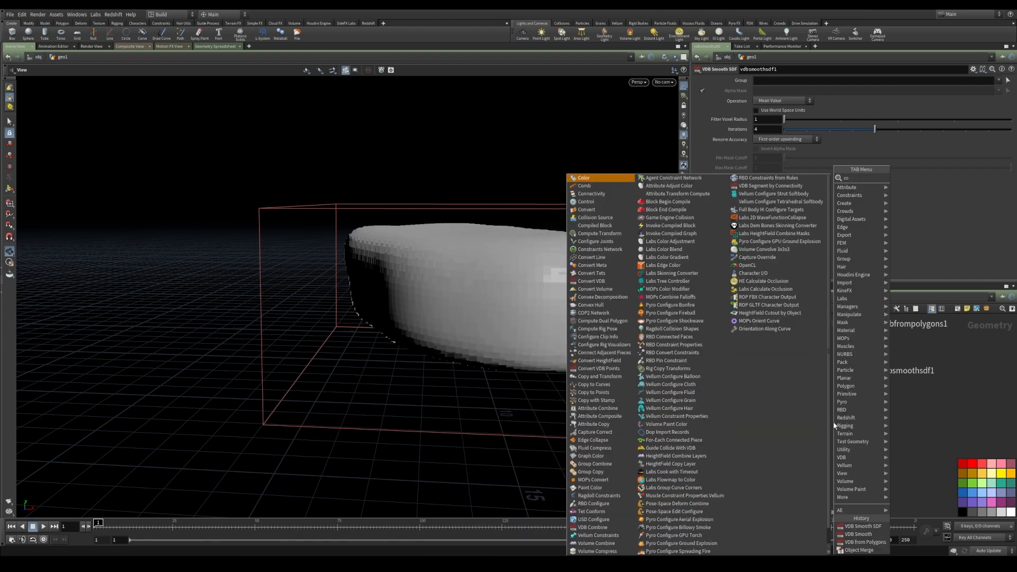
text(conver)
key(Down)
key(Down)
key(Down)
key(Down)
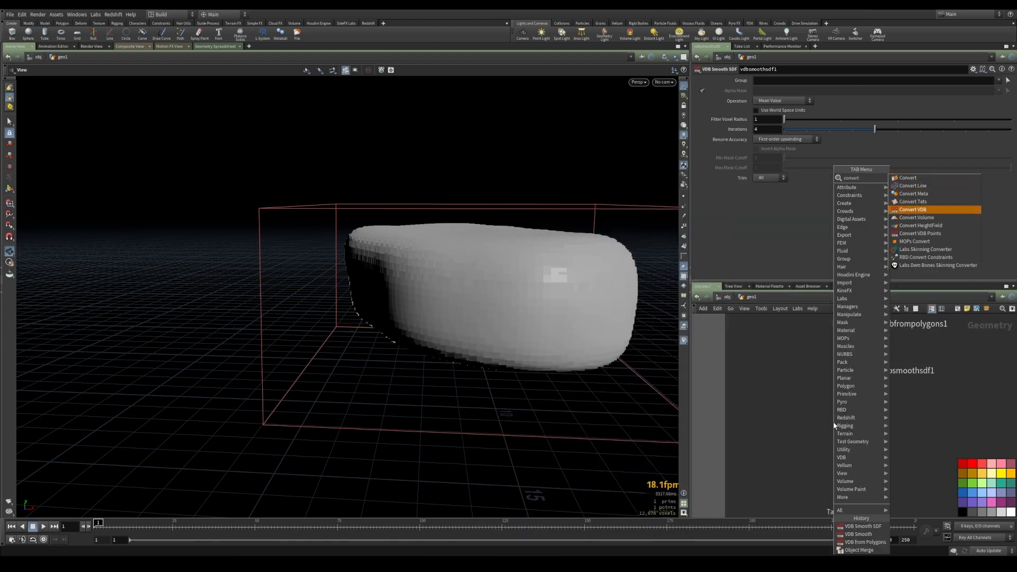
key(Return)
click(852, 427)
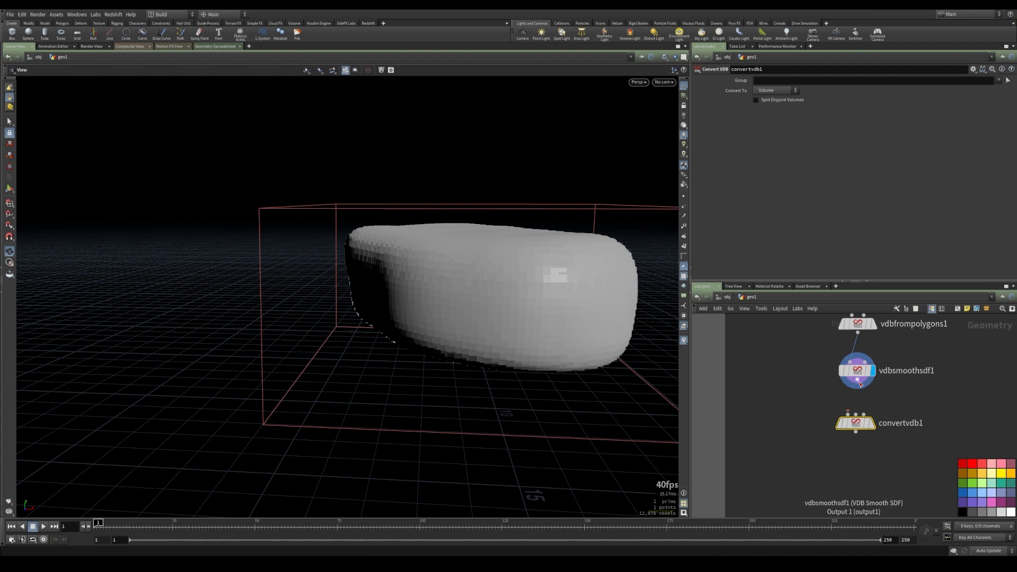
drag(858, 379, 848, 414)
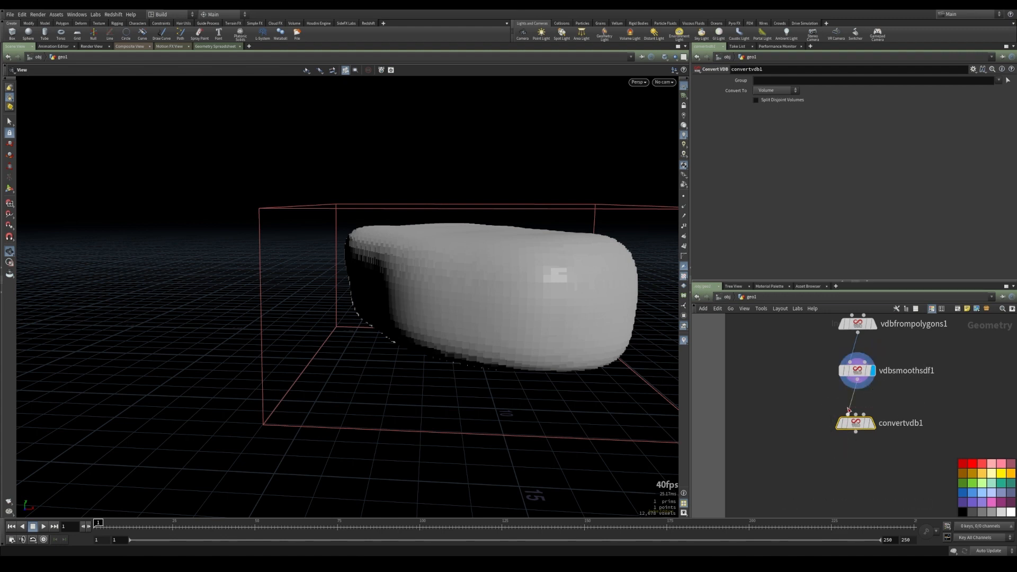
click(873, 424)
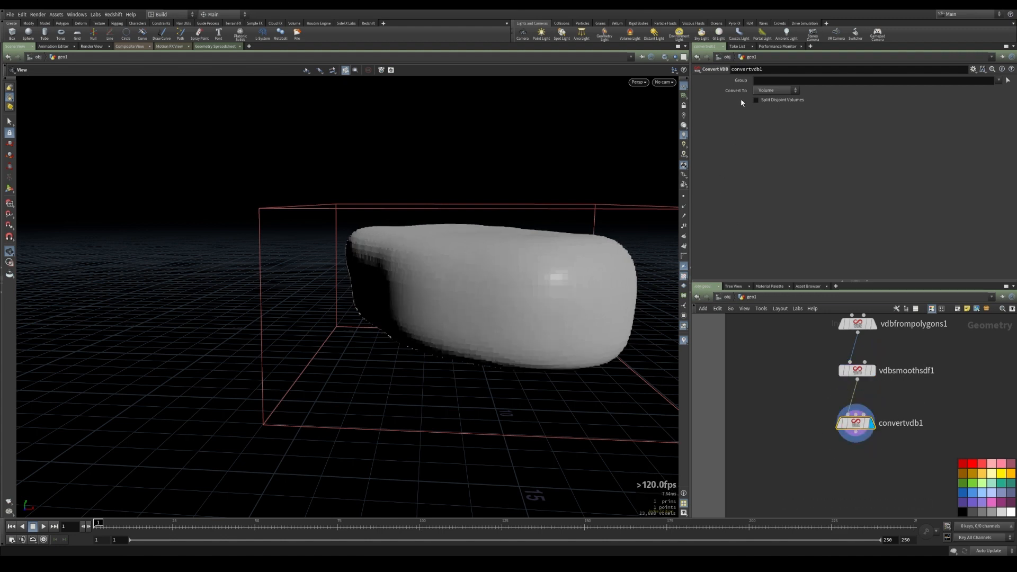
Set the Convert VDB node's Convert To option to Polygons
click(774, 90)
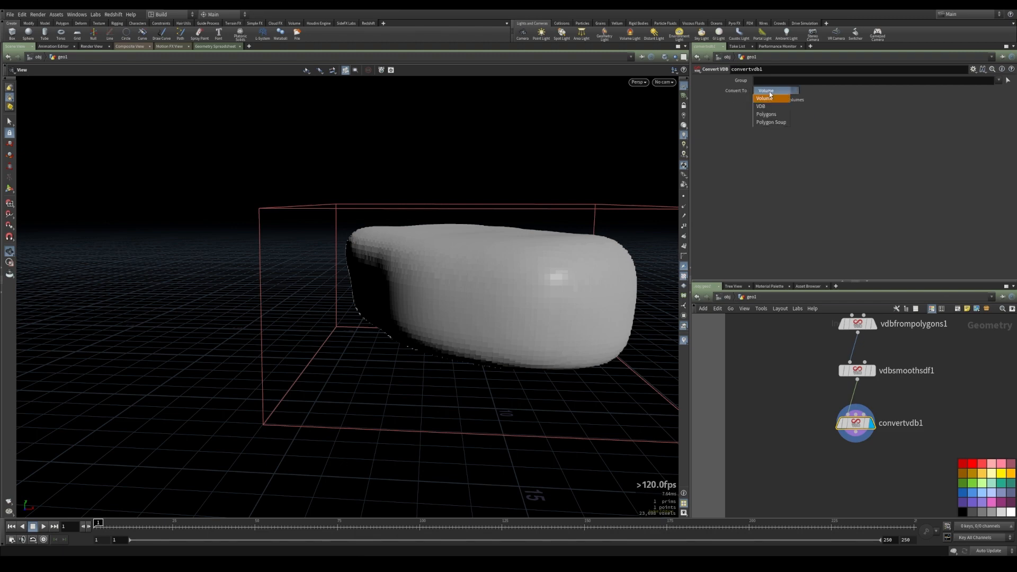
click(767, 119)
drag(481, 234, 500, 268)
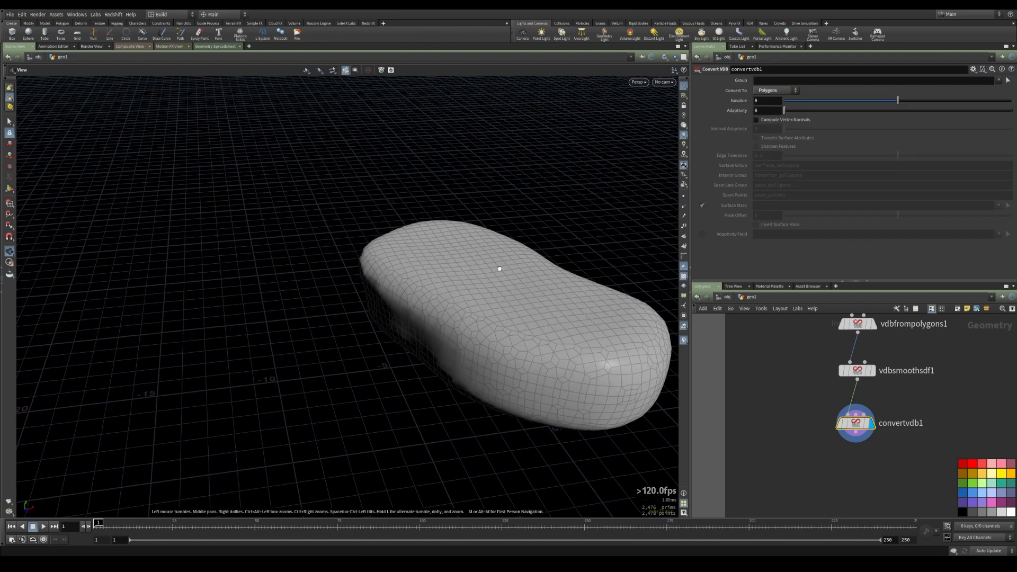
middle_drag(499, 268, 469, 243)
right_drag(469, 243, 519, 239)
drag(519, 239, 357, 261)
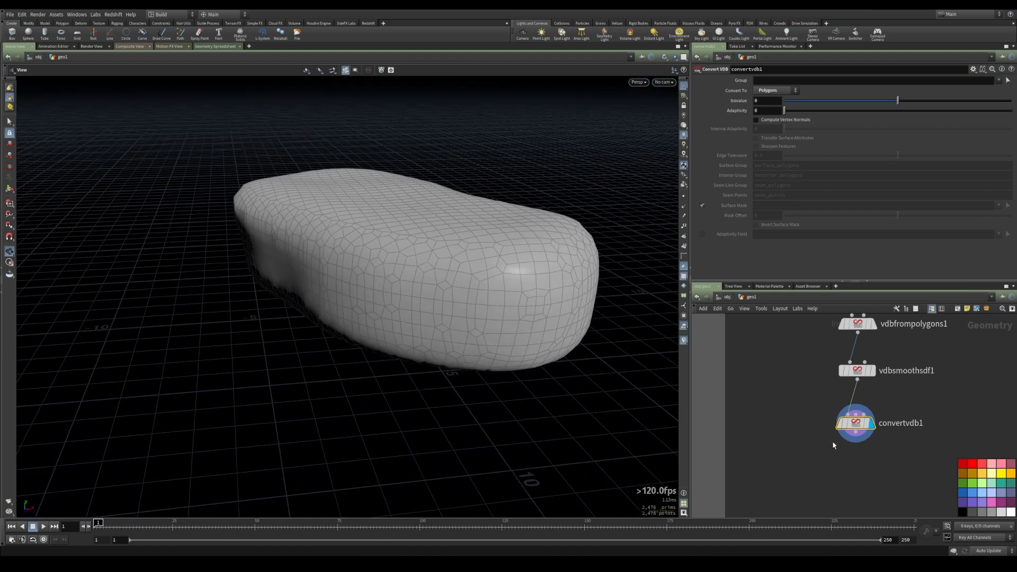
Add a Normal node below Convert VDB, connect it, and set Add Normals to Points
middle_click(856, 426)
middle_drag(763, 411, 770, 362)
key(Tab)
text(norma)
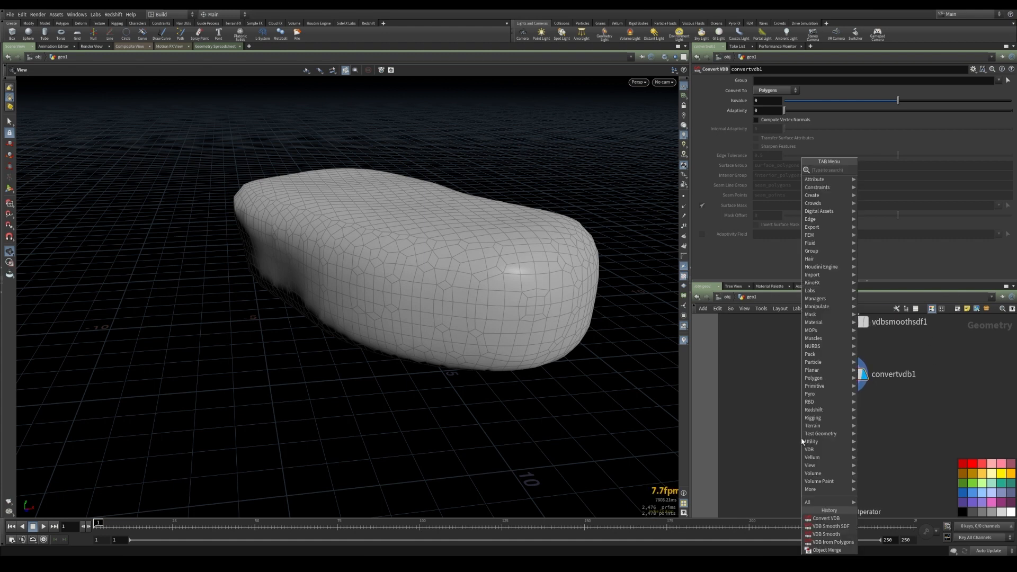
key(Return)
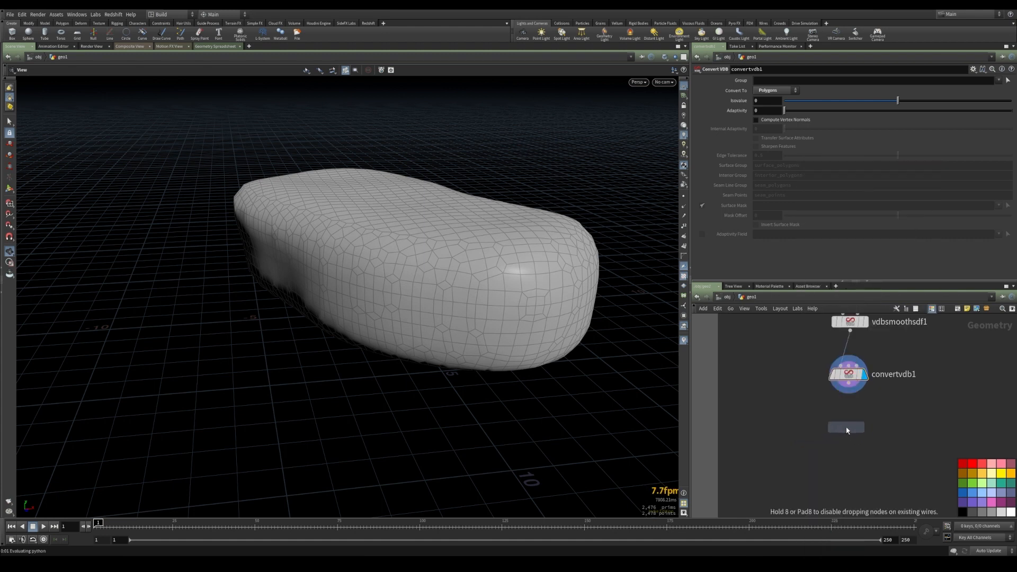
click(846, 427)
drag(850, 392, 846, 416)
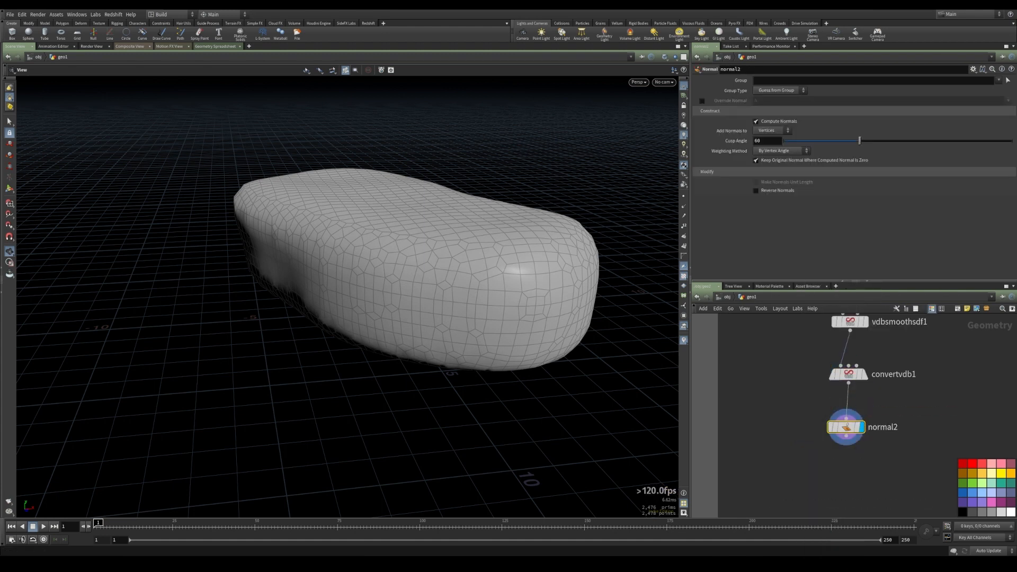
click(769, 130)
click(763, 139)
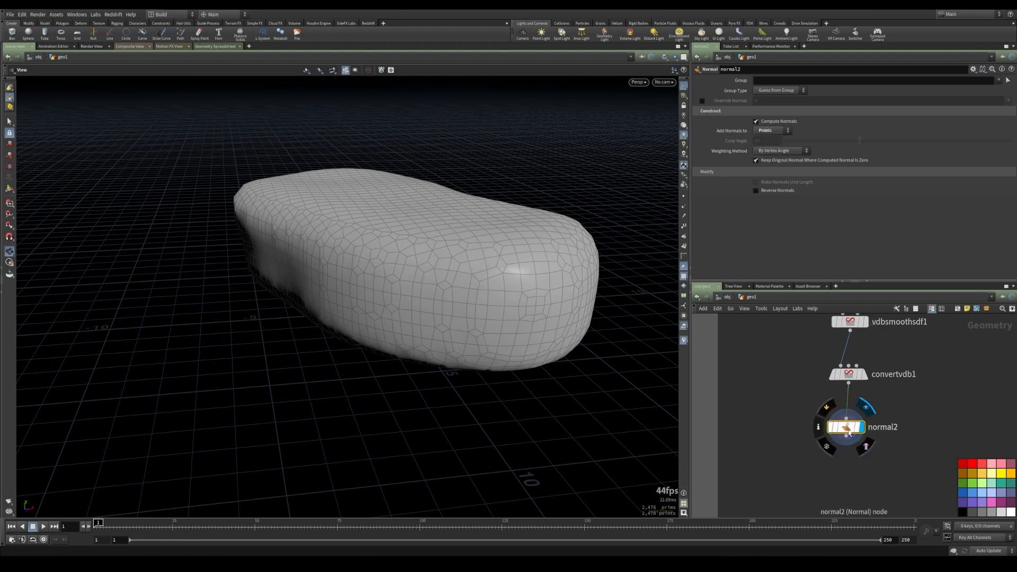
Select the chain of nodes and automatically lay out the network
scroll(800, 404, down, 3)
middle_drag(800, 404, 802, 418)
drag(804, 343, 864, 472)
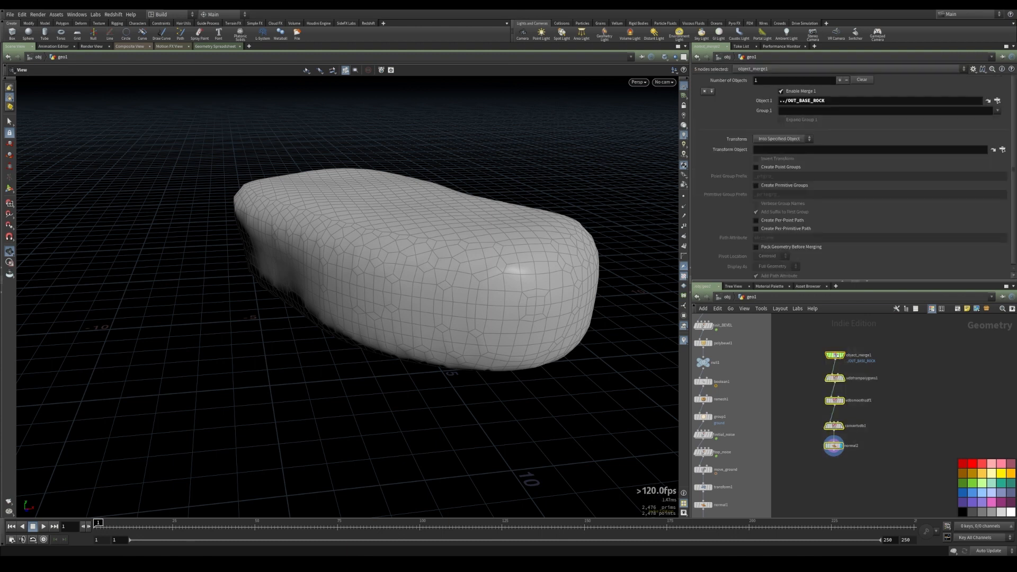
key(l)
drag(838, 433, 843, 385)
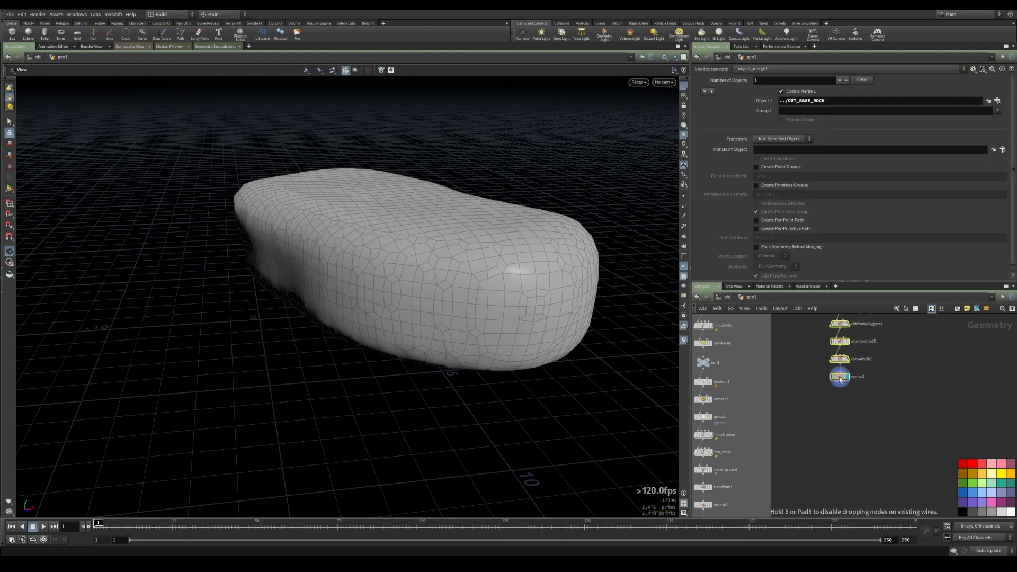
click(838, 421)
scroll(838, 421, up, 3)
Add a Null below the Normal node and name it OUT_SCATTER
key(Tab)
text(null)
key(Return)
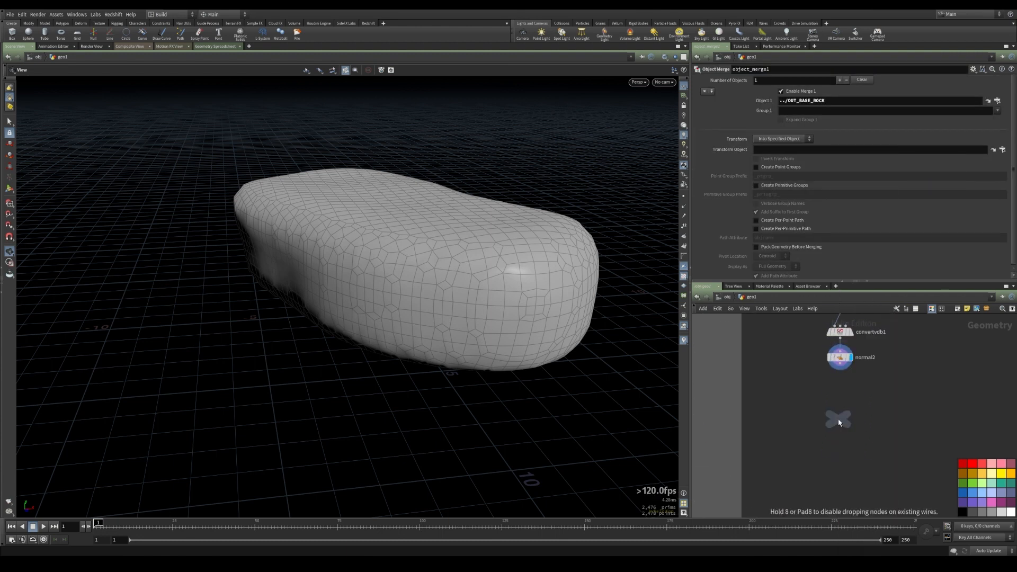
click(841, 401)
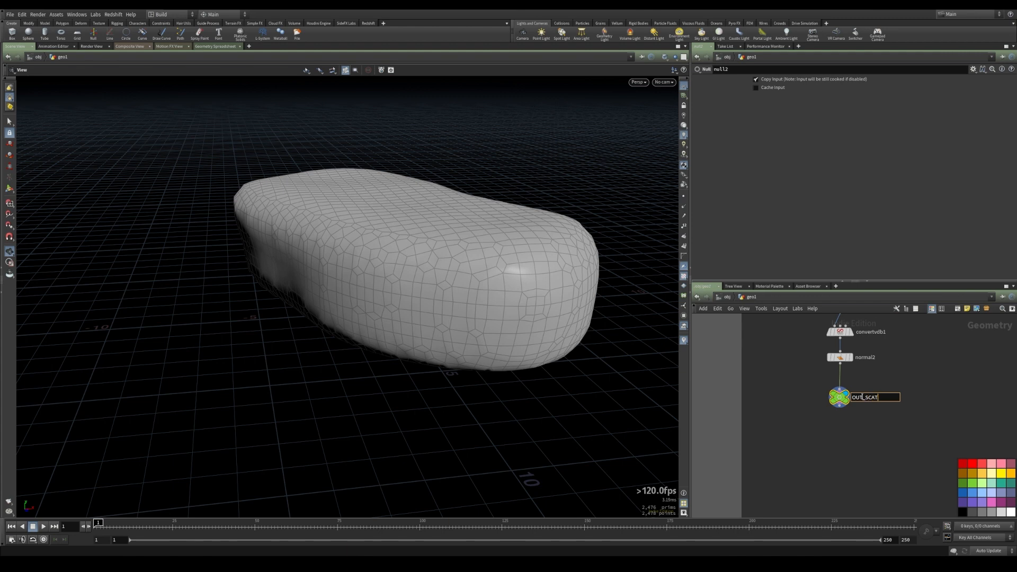
key(Return)
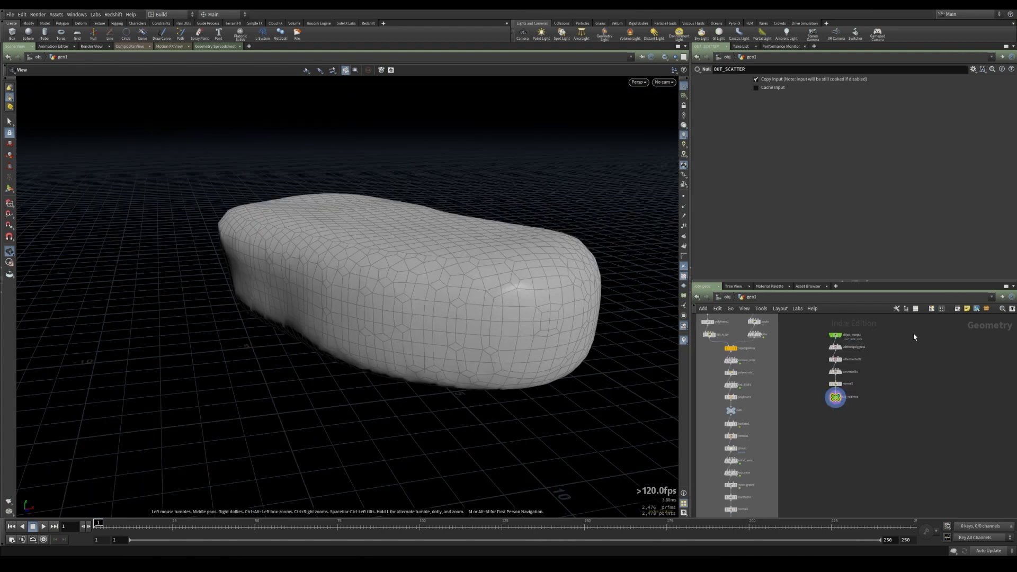
Add an Object Merge node and set its Object 1 path to ../OUT_SCATTER
scroll(898, 410, up, 3)
key(Tab)
text(obj)
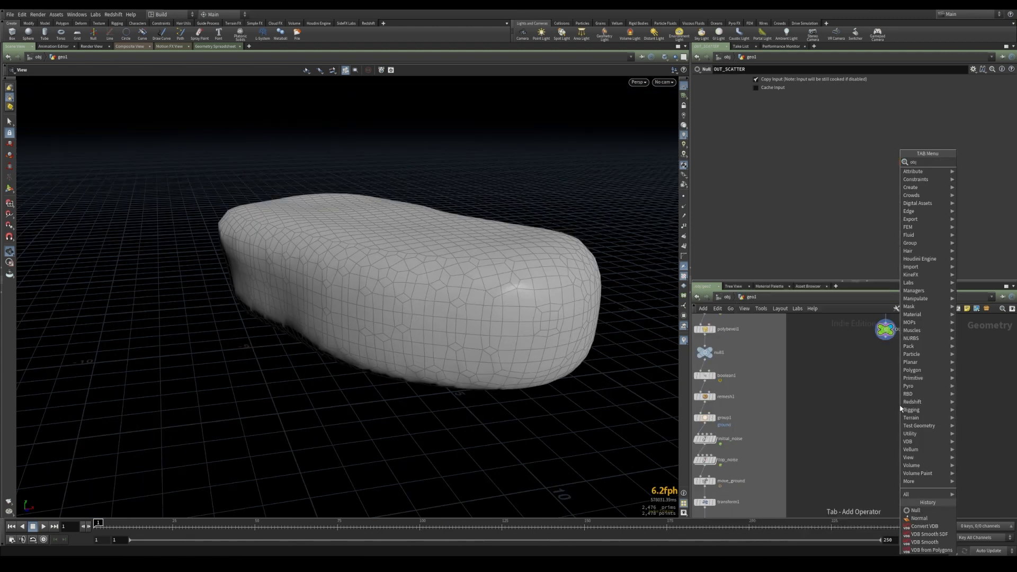
key(Return)
click(934, 386)
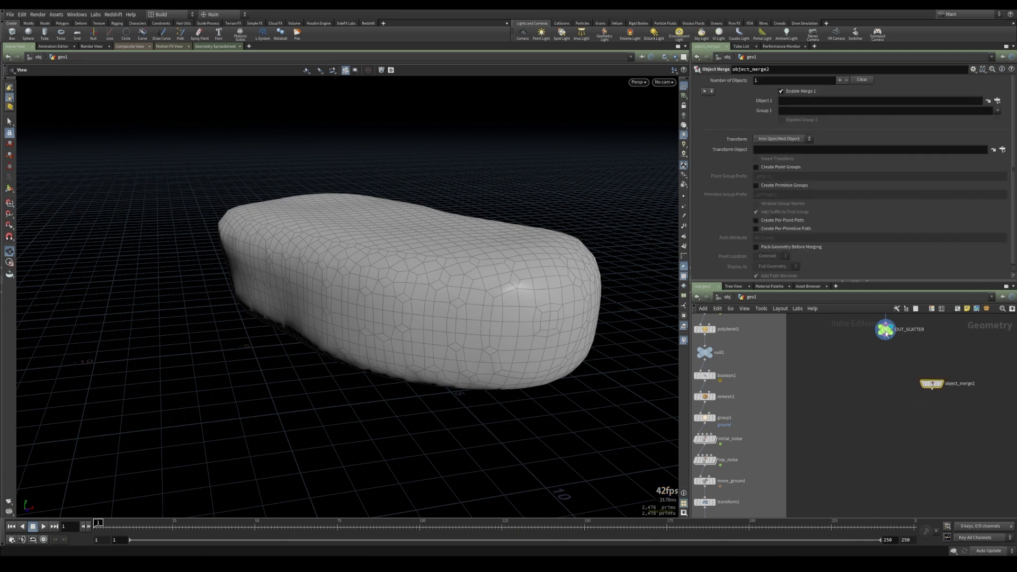
drag(886, 326, 799, 102)
Color the new Object Merge node green
middle_drag(920, 434, 953, 428)
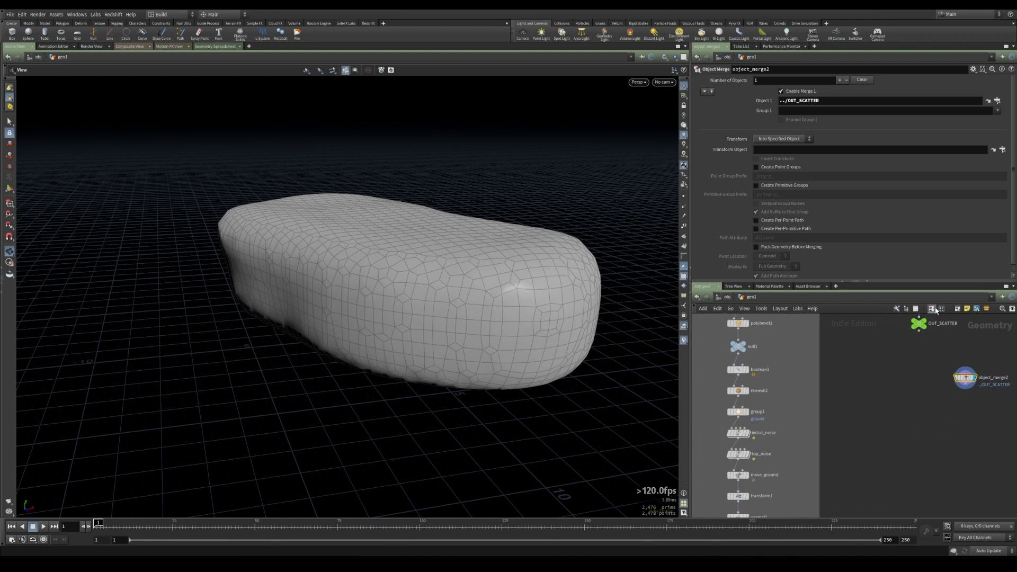
key(c)
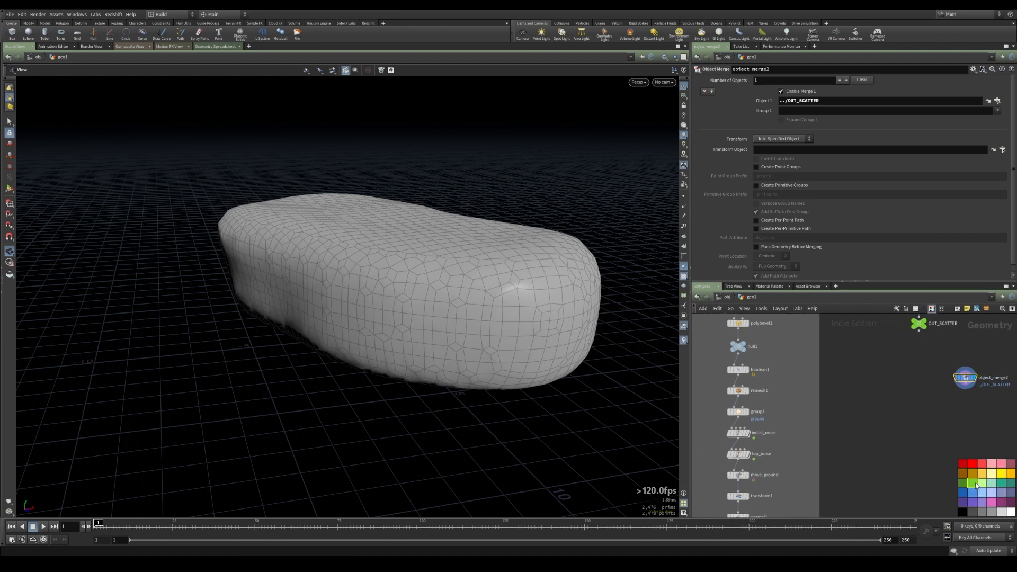
drag(966, 379, 957, 380)
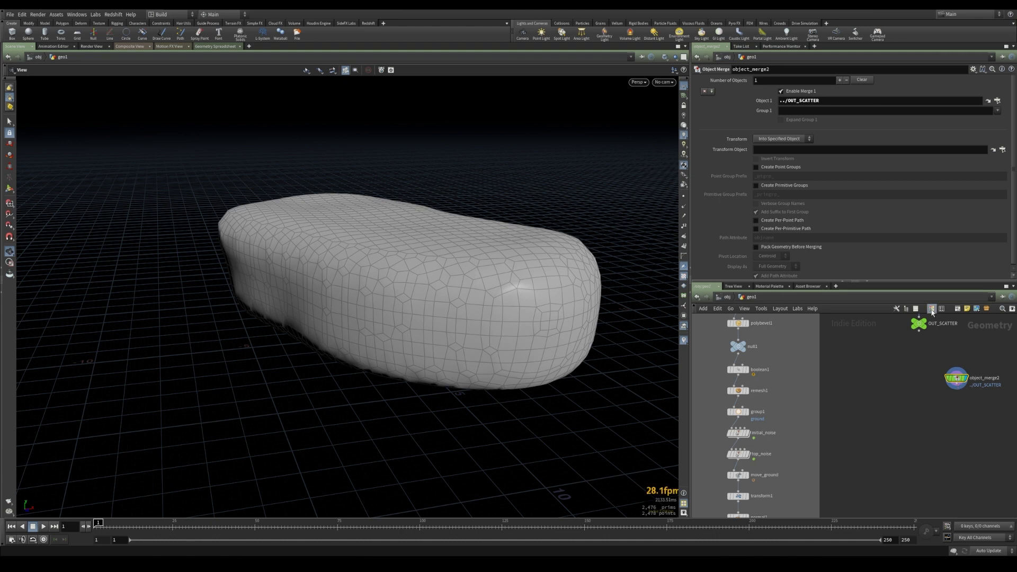
Add a Sphere node to the network beside the Object Merge
key(Tab)
text(sphere)
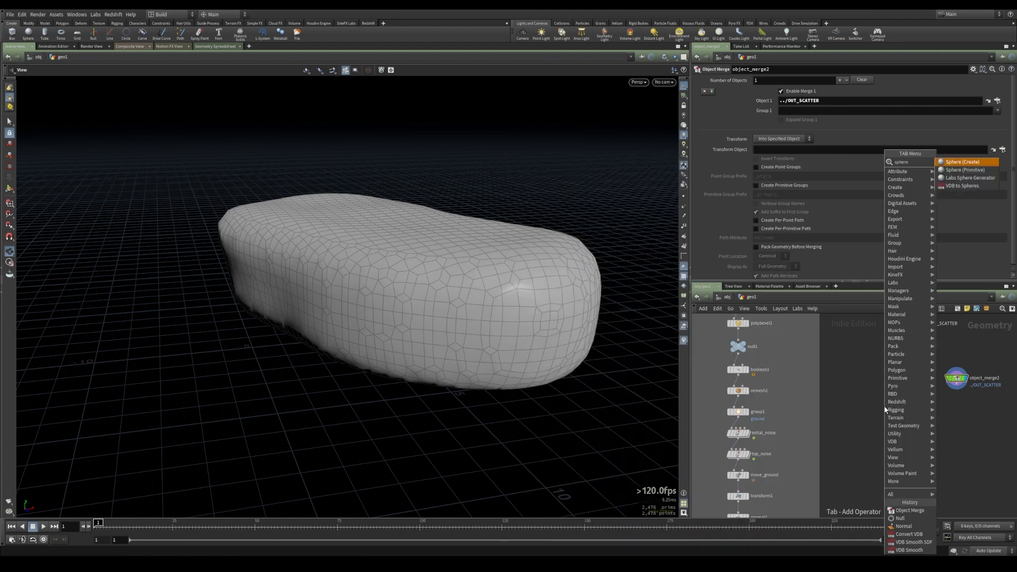
key(Return)
click(871, 385)
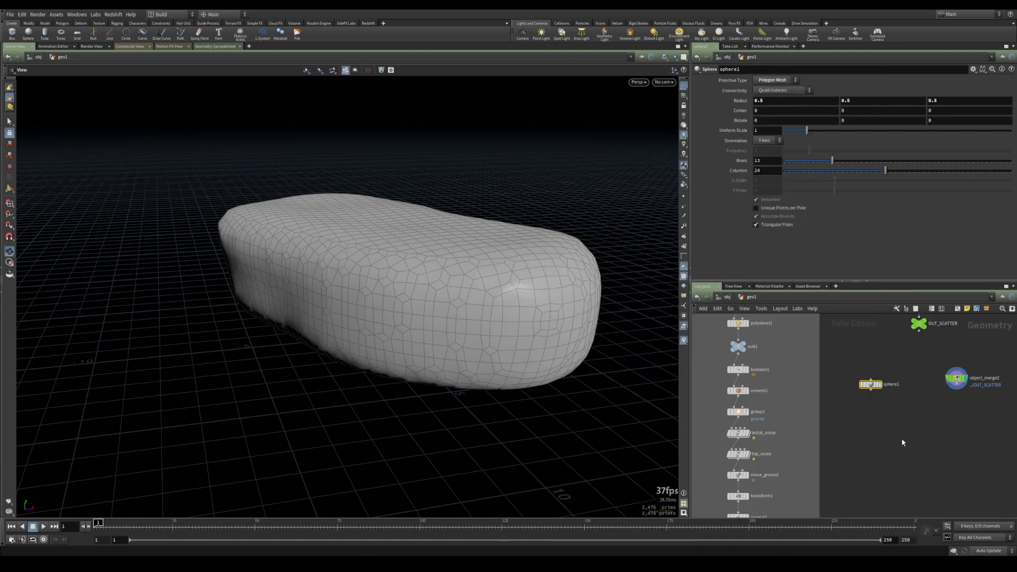
Add a Scatter node fed by the Object Merge and make it the displayed node
key(Tab)
text(scat)
key(Return)
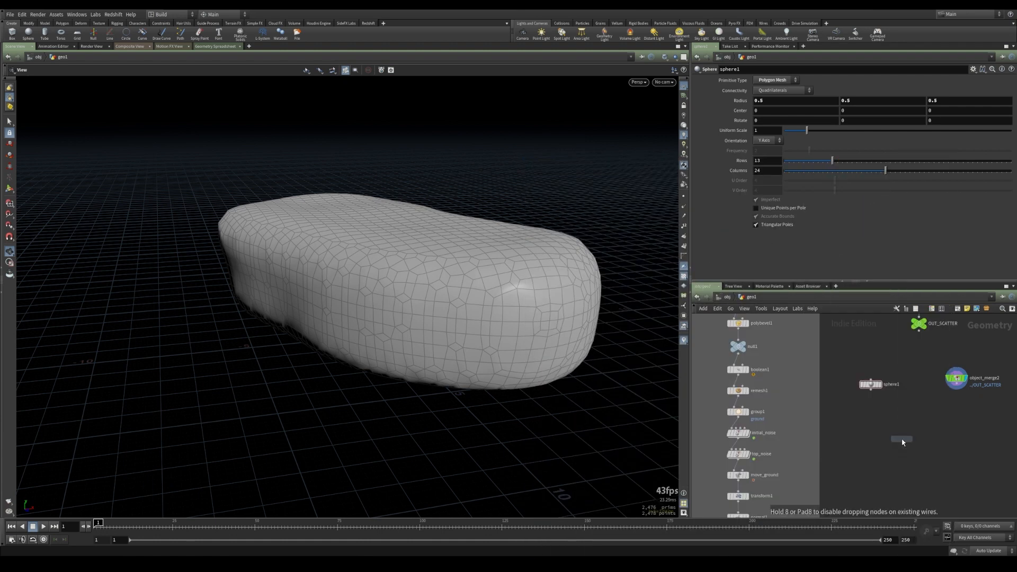
click(957, 413)
click(957, 392)
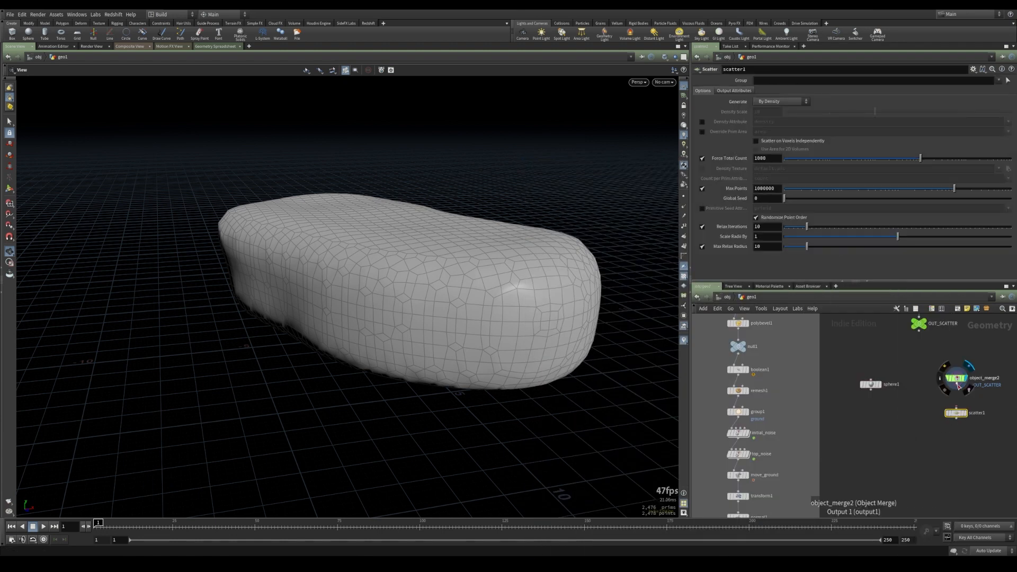
click(957, 409)
click(967, 415)
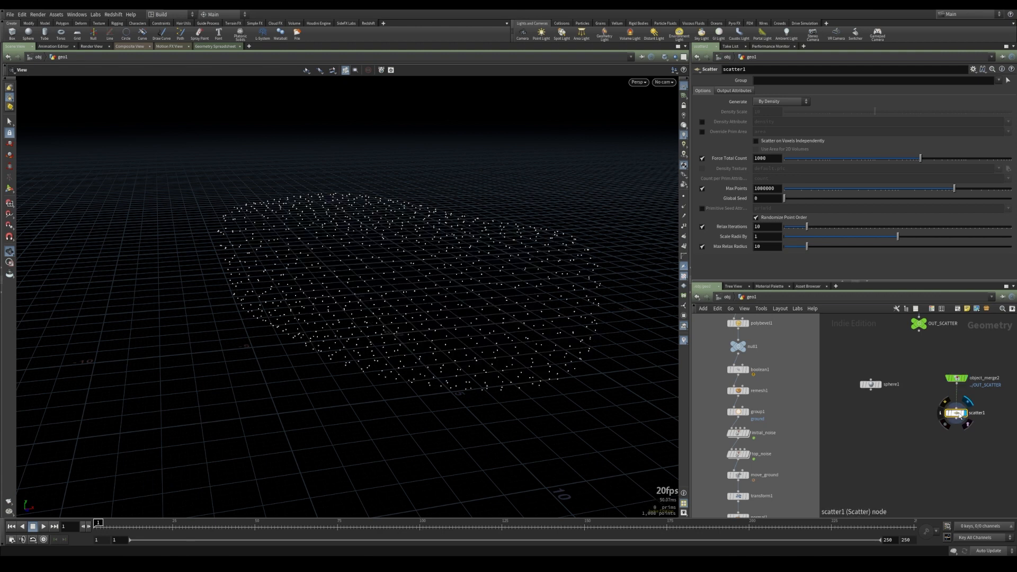
Set the Scatter node's Force Total Count to 10
drag(770, 159, 698, 161)
text(10)
key(Return)
Add a Copy to Points node, wire the sphere and scatter points into it, and display it
middle_drag(896, 453, 870, 438)
key(Tab)
text(copy)
key(Down)
key(Down)
key(Return)
click(870, 441)
drag(844, 375, 881, 428)
drag(930, 404, 894, 436)
click(896, 433)
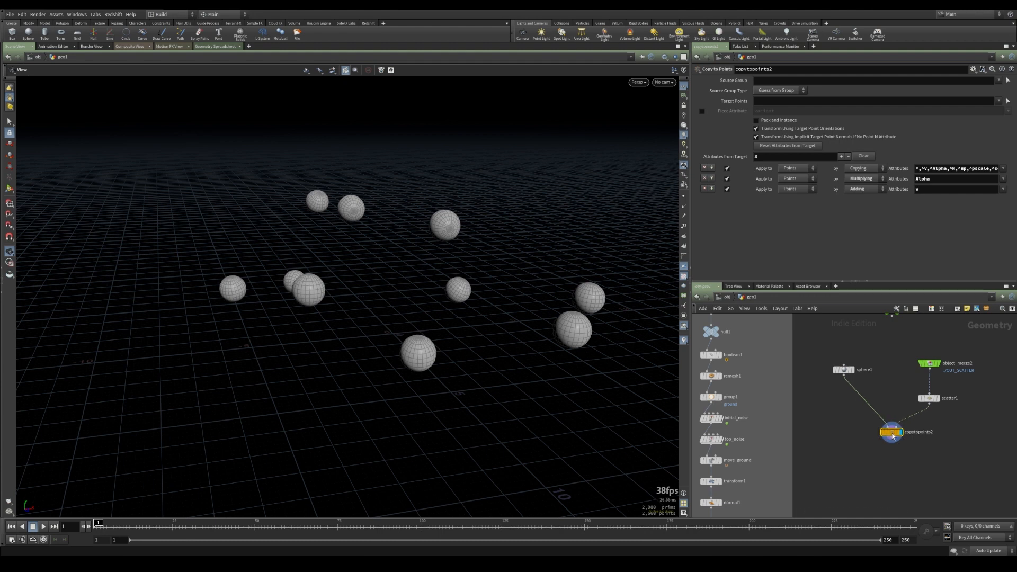
Reset the sphere's radius to its default of 1
click(843, 369)
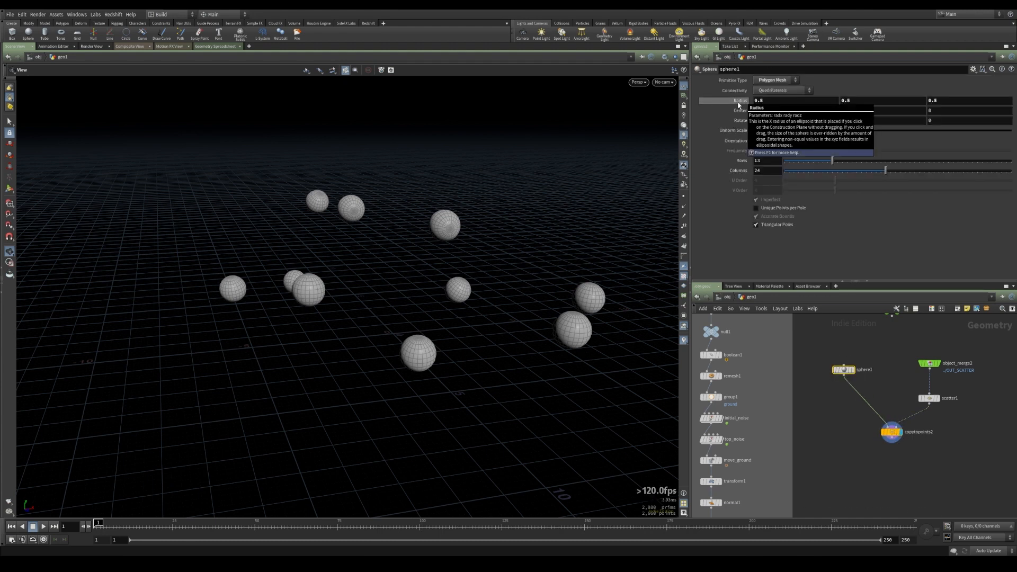
ctrl+middle_click(740, 102)
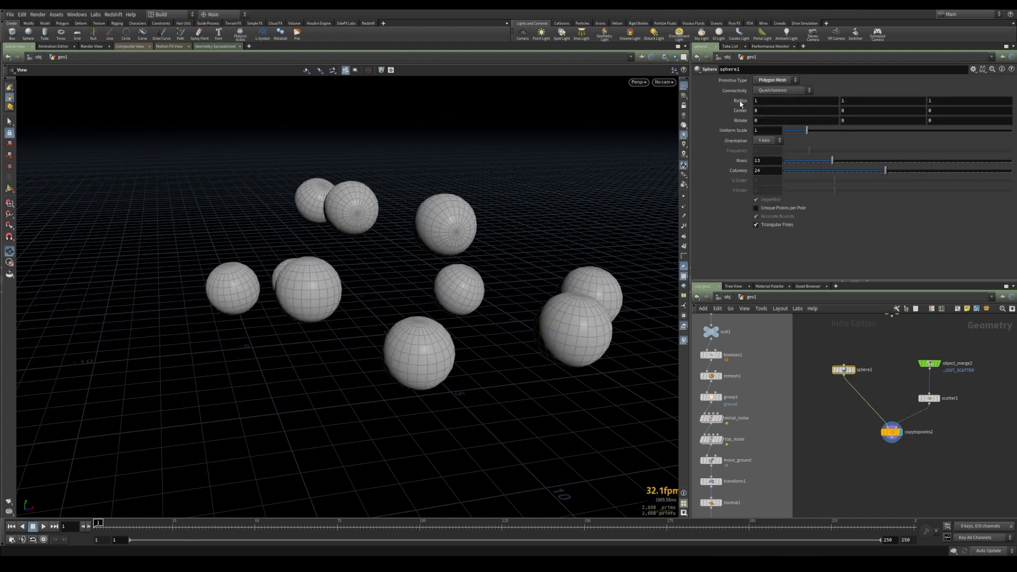
drag(892, 432, 896, 436)
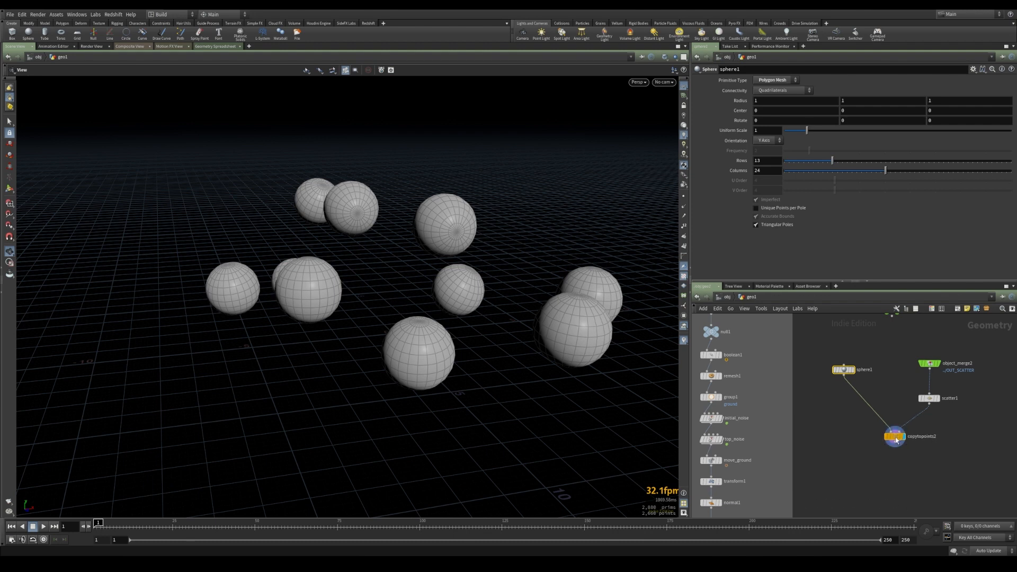
Show the merged rock as a template reference behind the copied spheres
drag(513, 306, 462, 275)
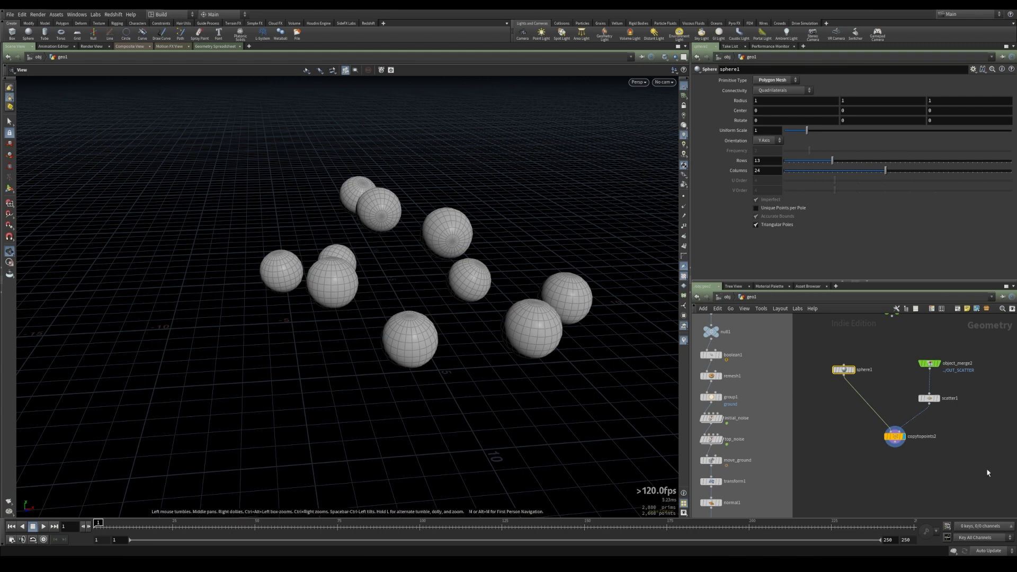
click(899, 438)
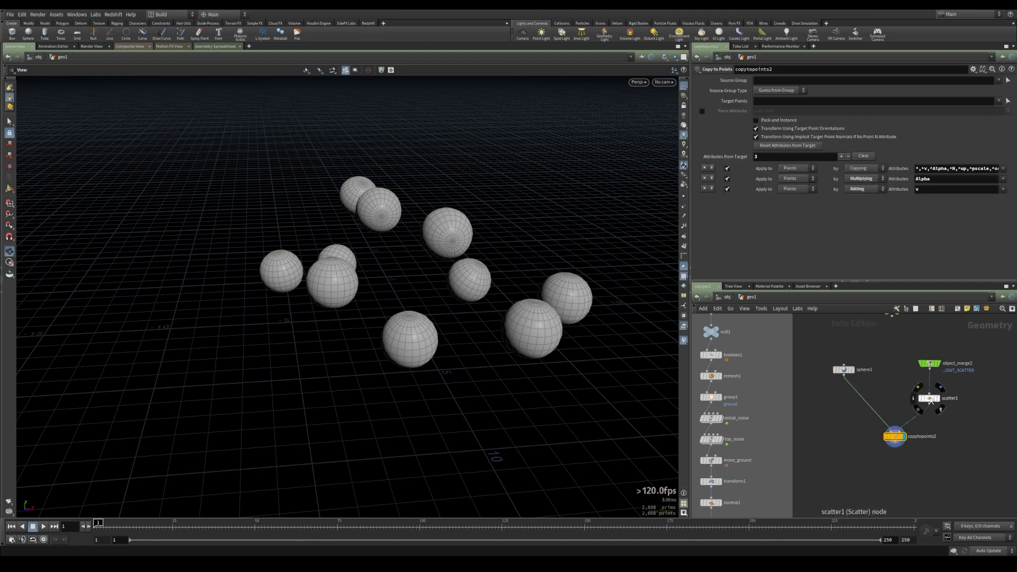
click(941, 374)
drag(405, 363, 304, 318)
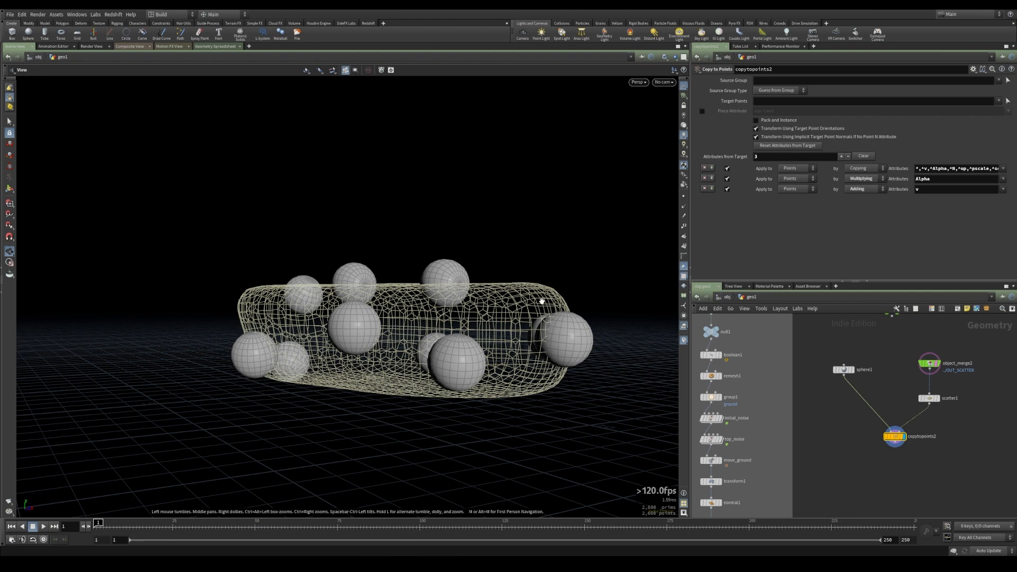
drag(502, 289, 462, 467)
drag(409, 315, 415, 261)
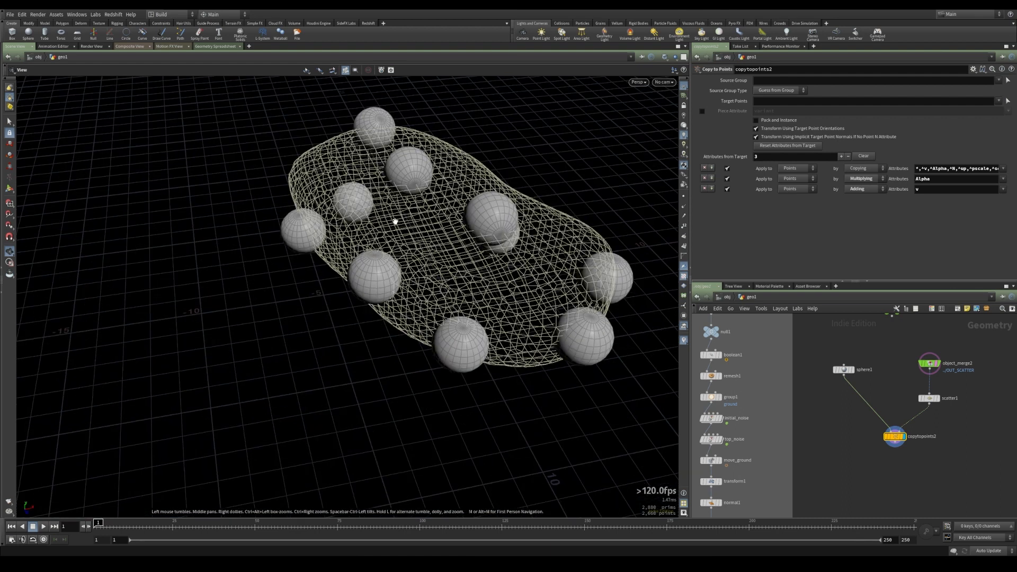
Insert an Attribute Wrangle between the Object Merge and the Scatter node
middle_drag(893, 379, 858, 399)
key(Tab)
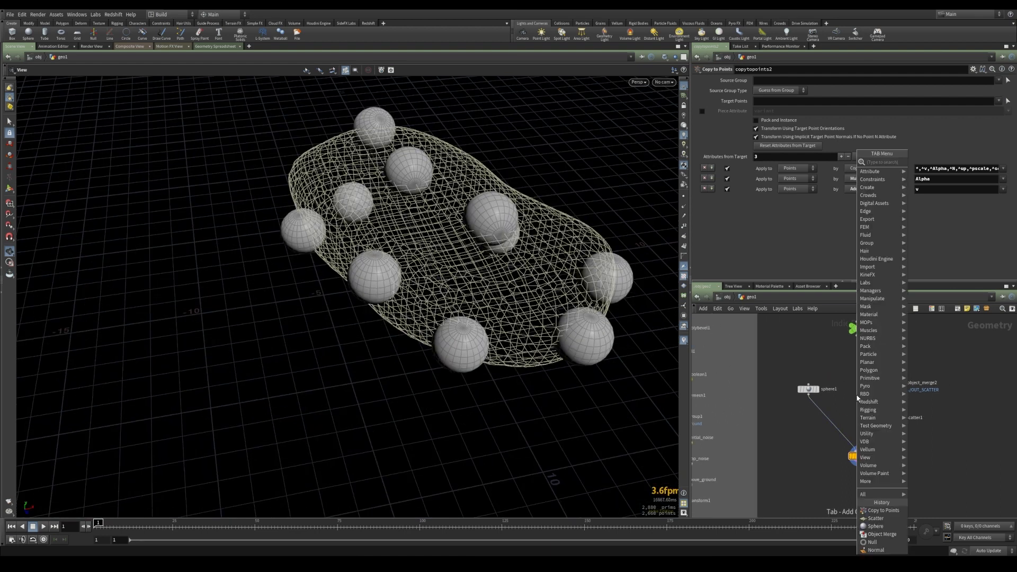
text(wran)
key(Down)
key(Return)
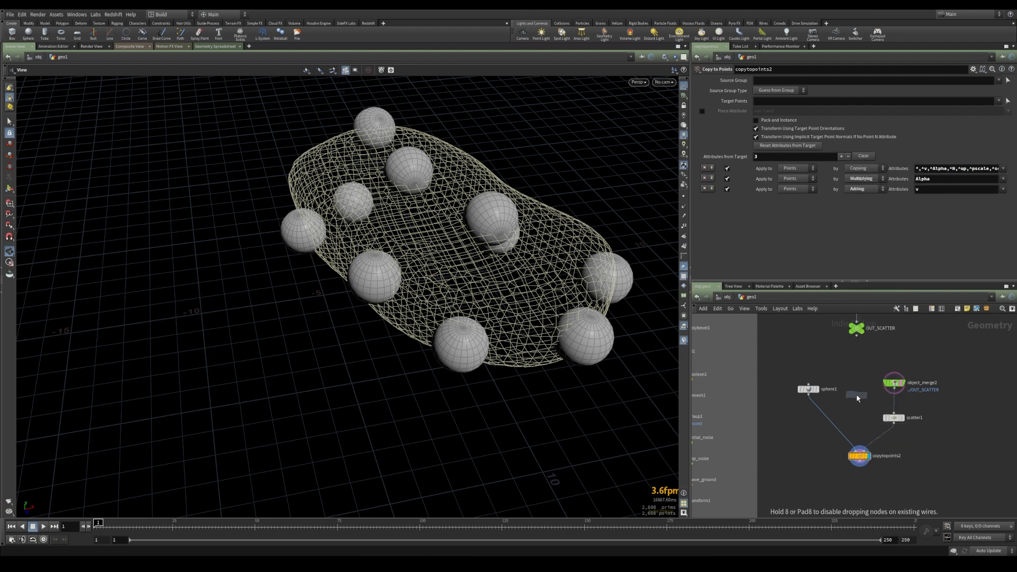
click(894, 404)
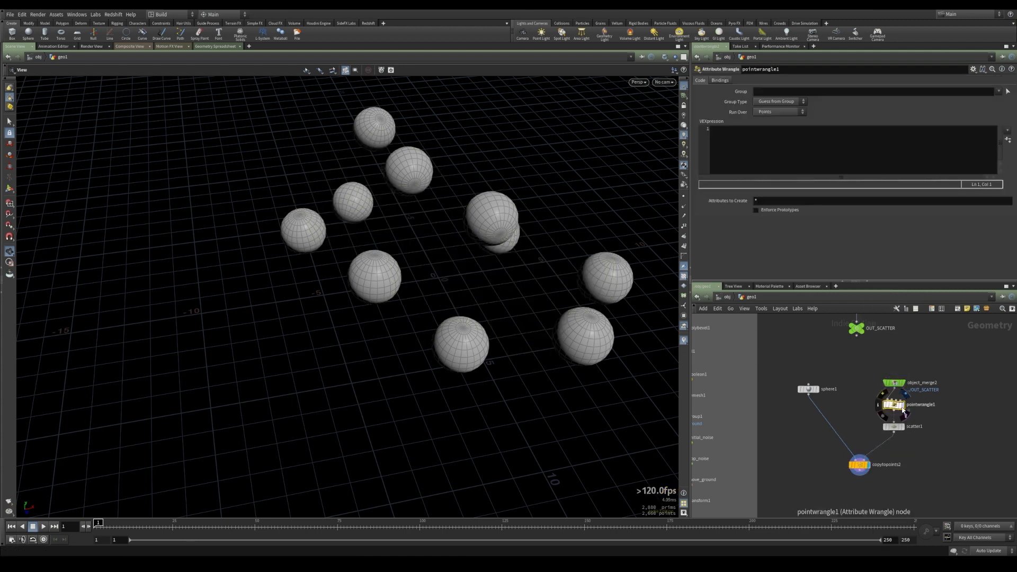
click(927, 404)
text(densit)
text(y)
key(Return)
double_click(927, 404)
text(density)
key(Return)
click(805, 162)
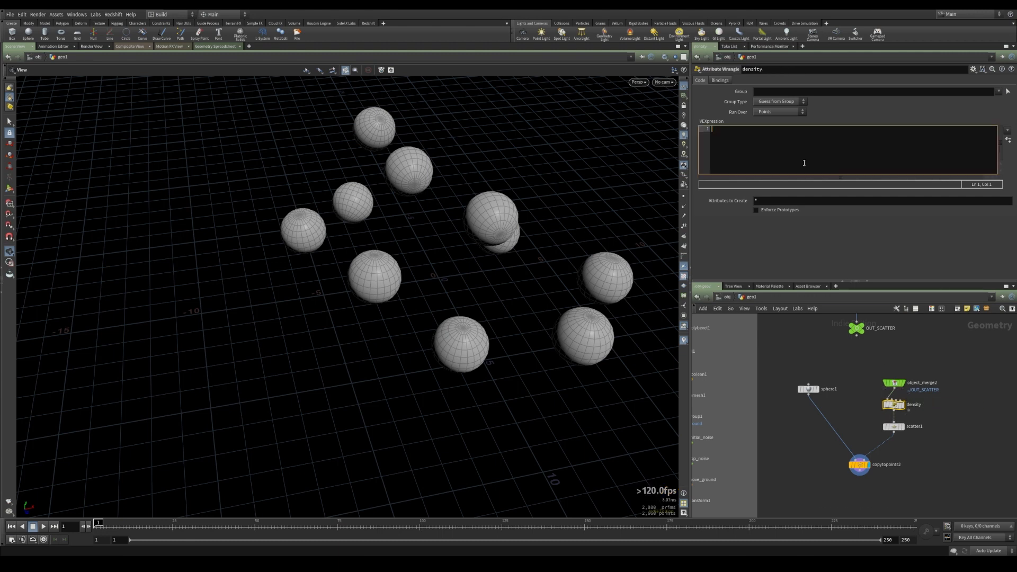
text(@density = 1;)
Enable the Scatter node's Density Attribute option using density
click(894, 427)
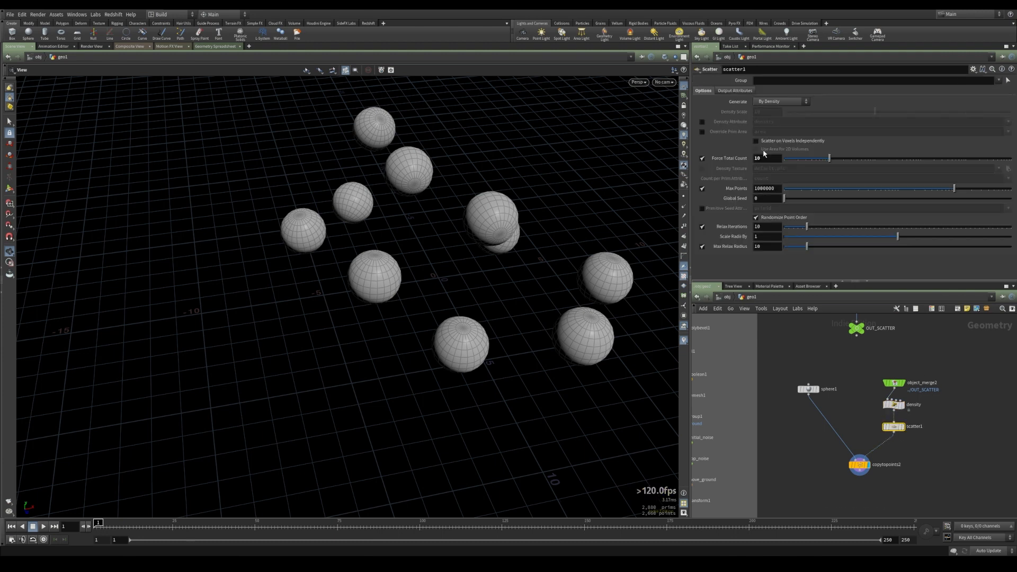
click(702, 122)
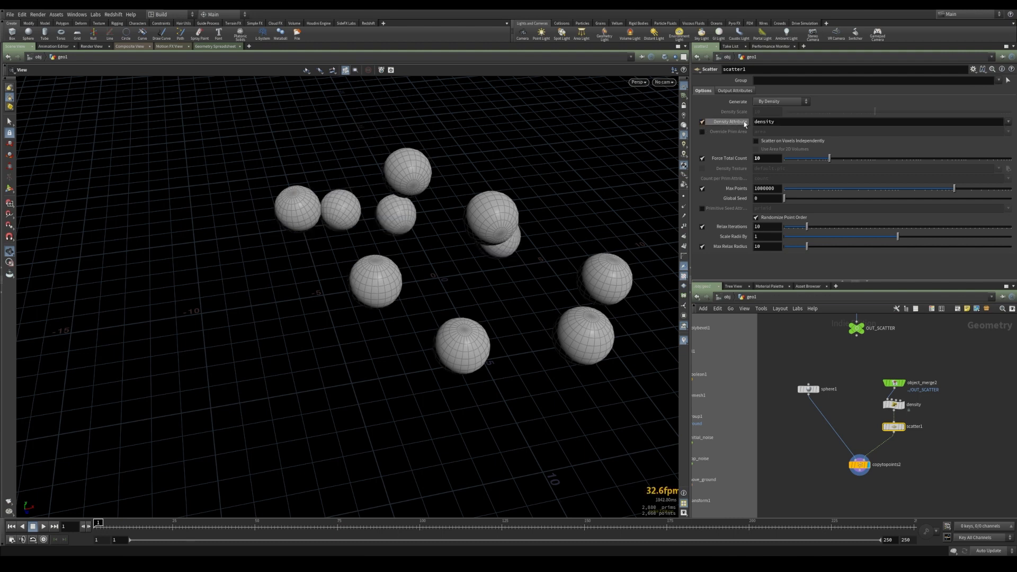
Toggle between the density wrangle and Copy to Points outputs to inspect the result
click(883, 403)
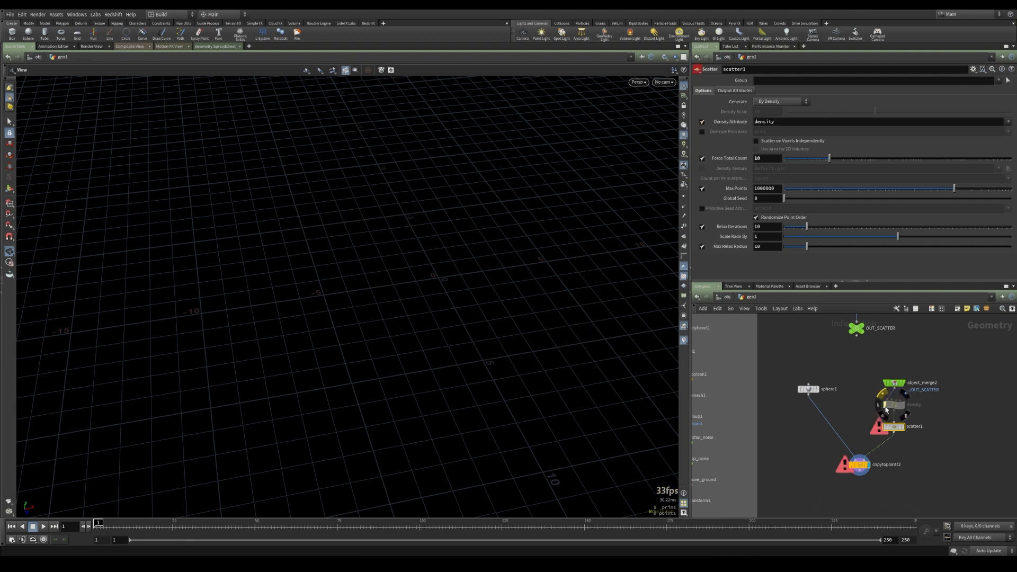
click(882, 403)
click(895, 404)
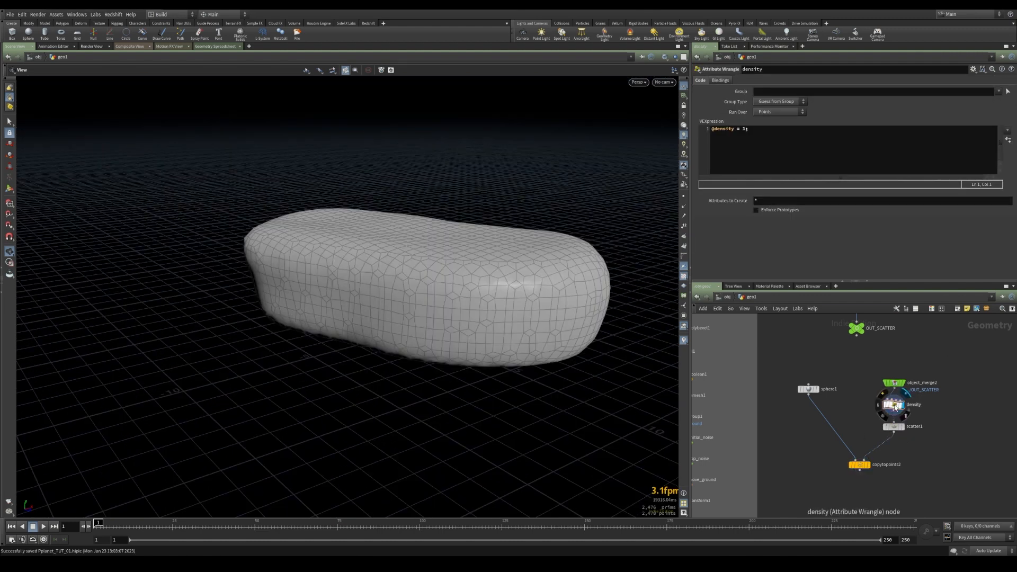
click(864, 467)
click(863, 466)
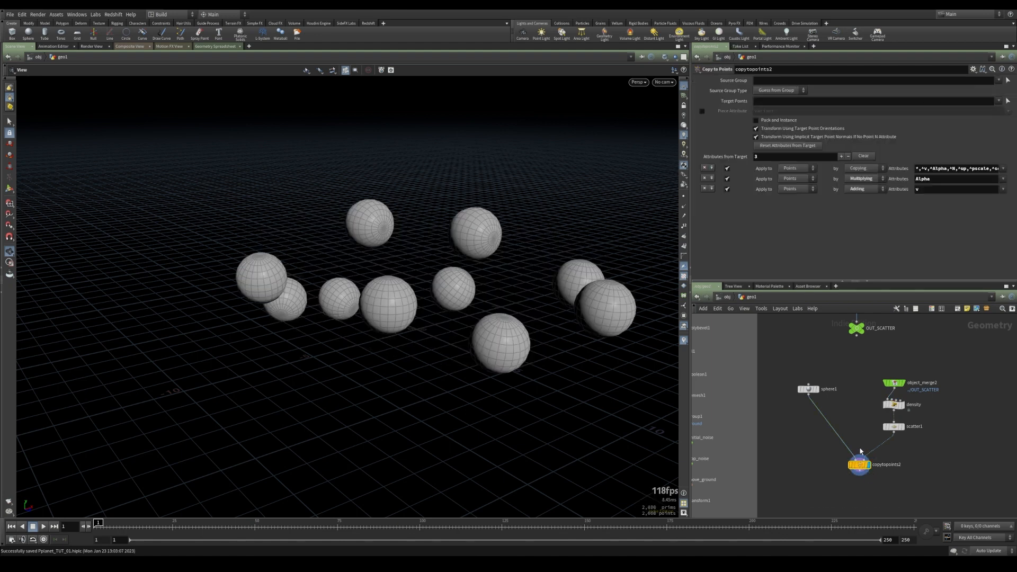
click(905, 409)
click(894, 405)
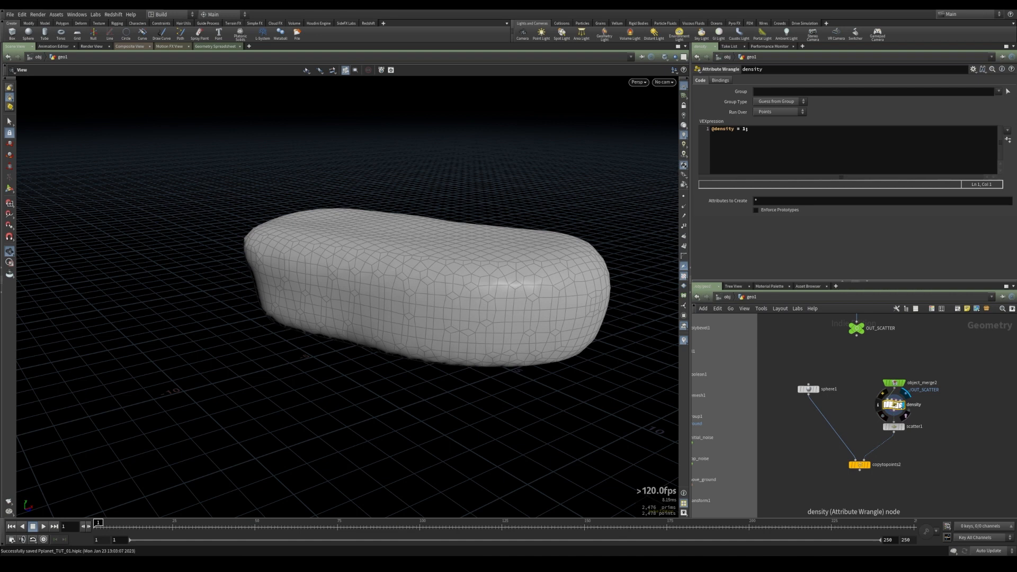
Add a first VEX line: float density = chramp("density",@P.y);
click(712, 129)
key(Return)
key(Return)
key(Up)
key(Up)
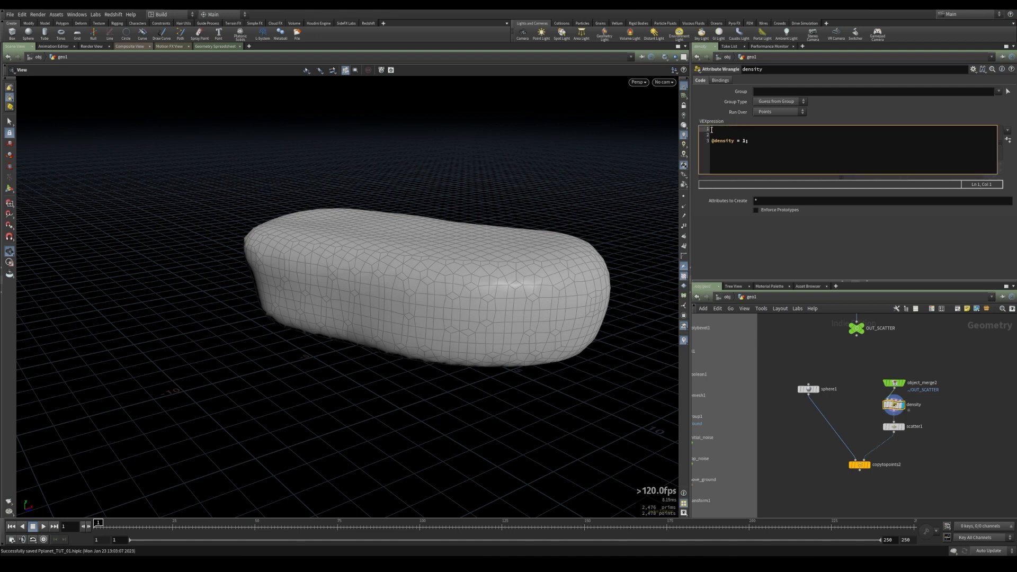
text(float density = chramp(")
text();)
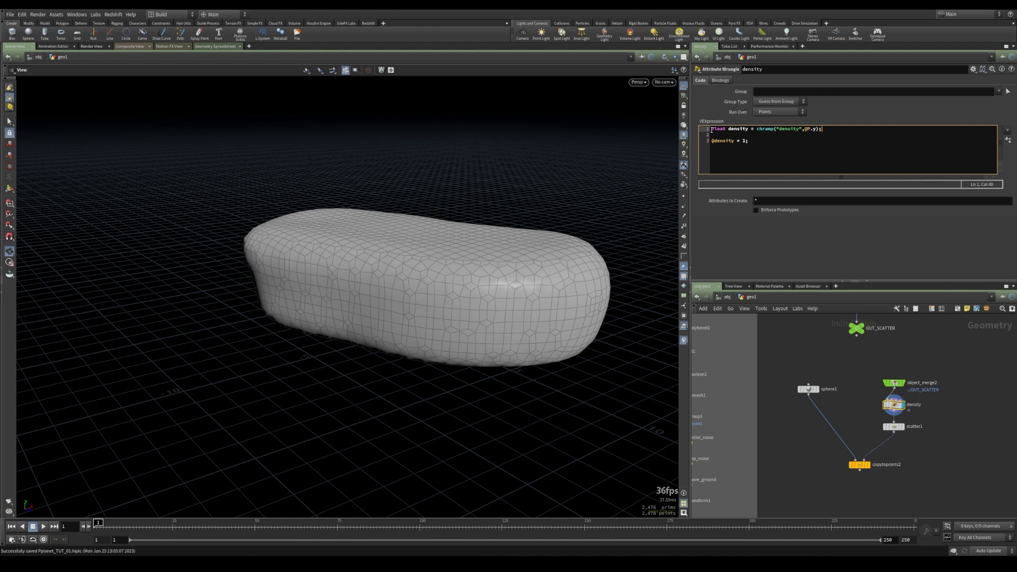
double_click(744, 141)
text(densi)
click(1008, 140)
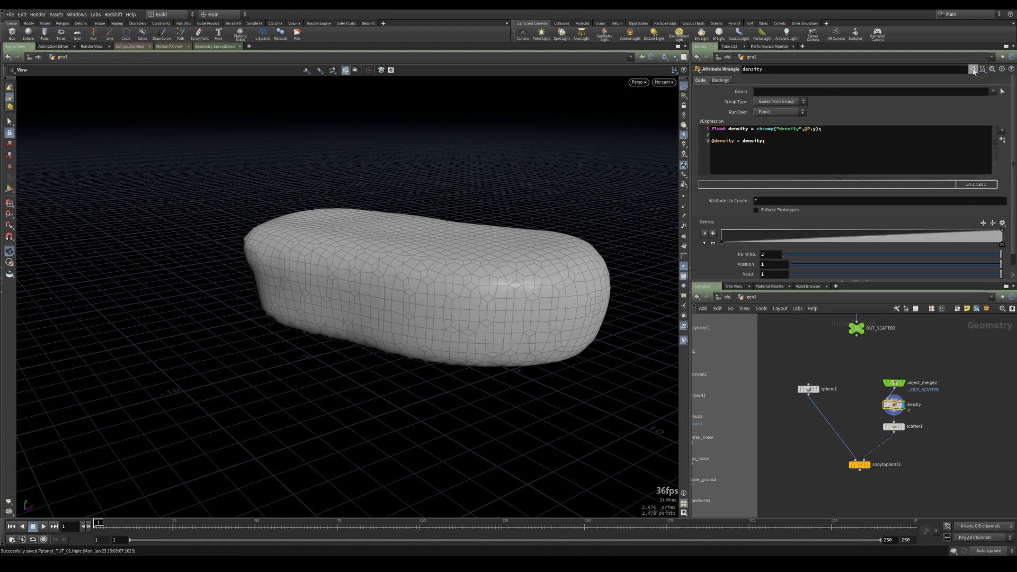
Convert the density ramp parameter to a Color ramp and set its end key to white
click(973, 69)
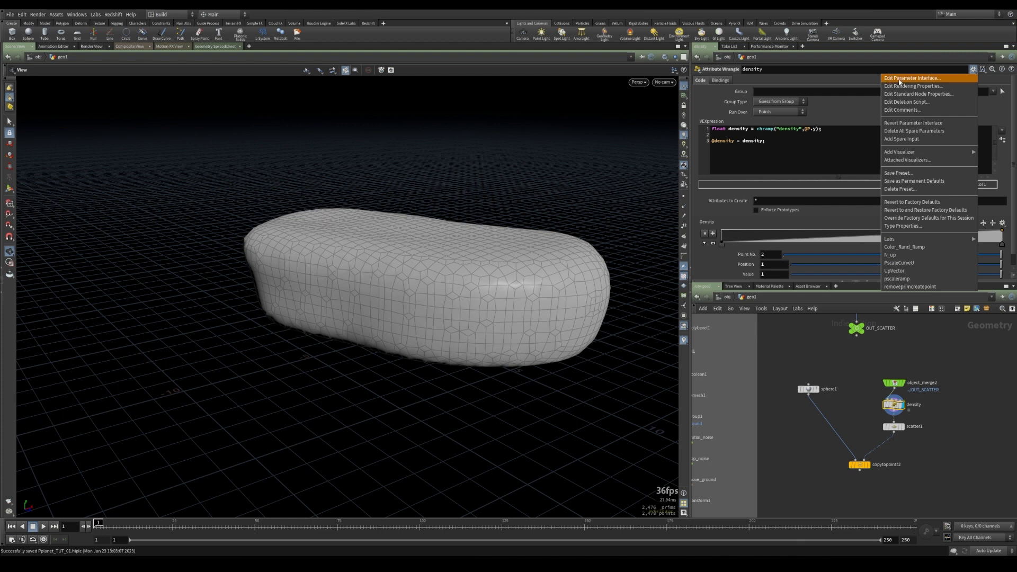
click(899, 80)
click(399, 278)
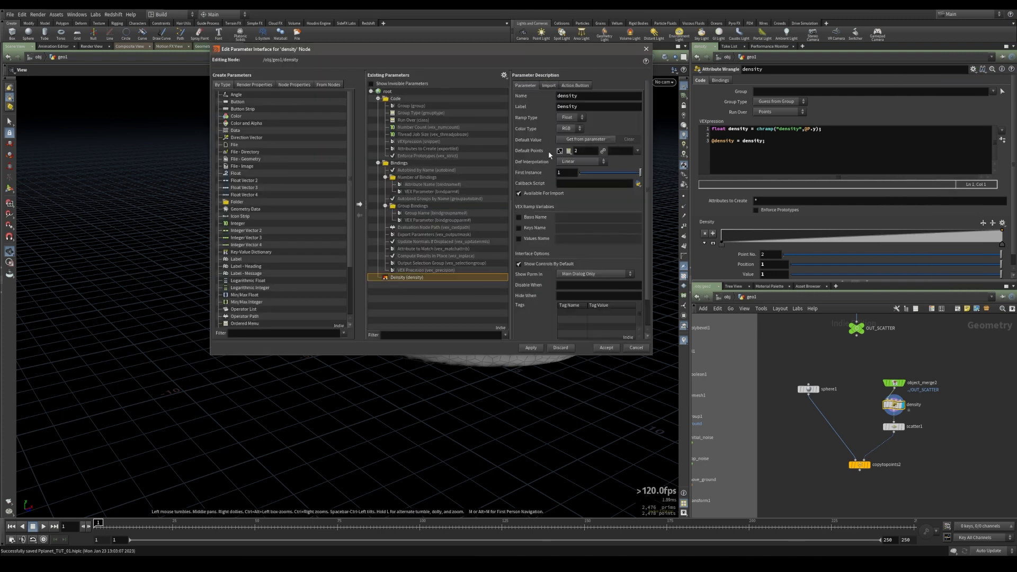
click(573, 119)
click(563, 134)
click(531, 347)
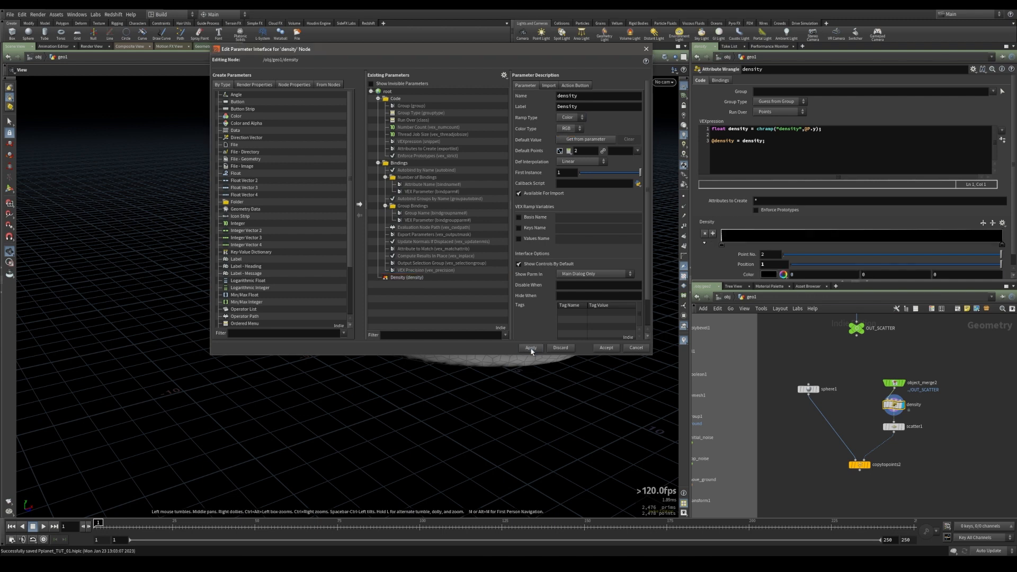
click(607, 348)
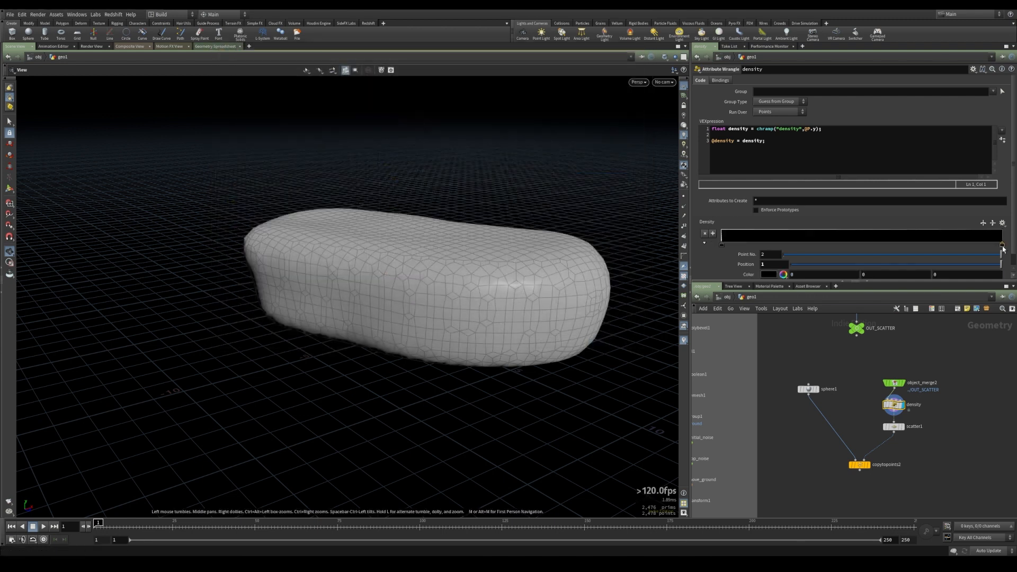
double_click(1003, 248)
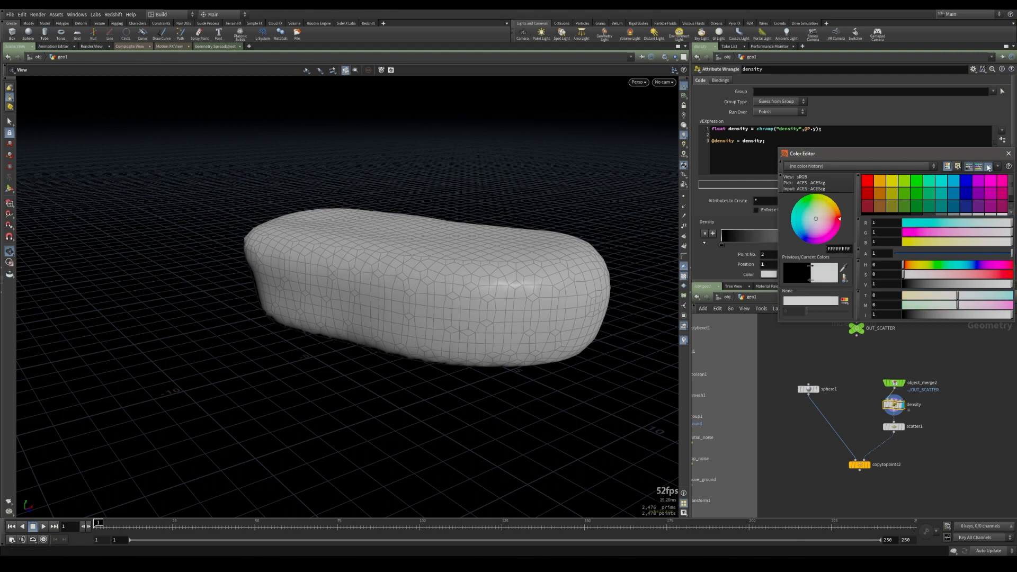
click(1009, 154)
Visualize the density attribute on the rock and inspect it from the front and perspective views
mouse_move(893, 407)
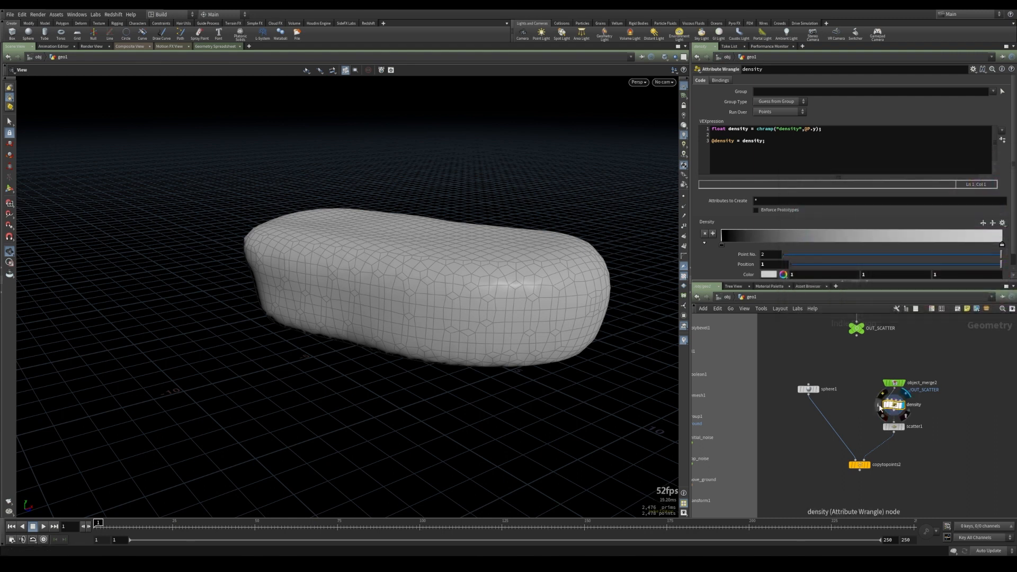
click(879, 405)
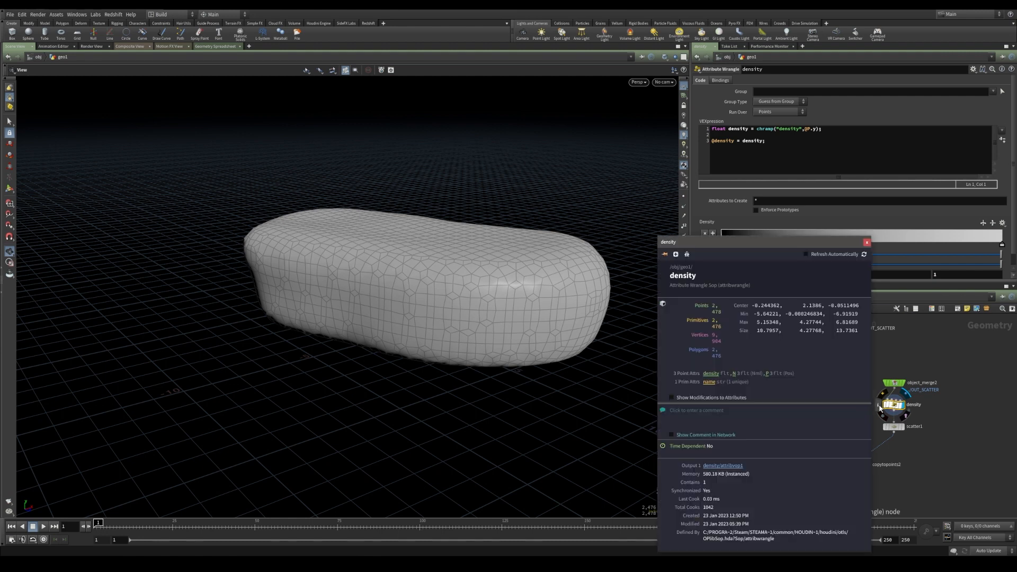
click(711, 373)
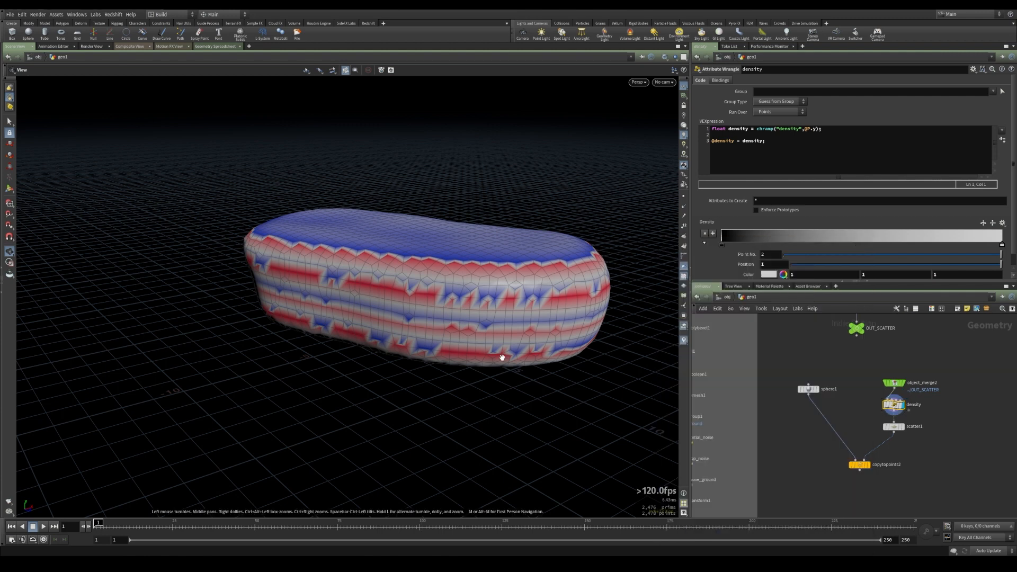
drag(502, 358, 522, 315)
drag(457, 297, 411, 322)
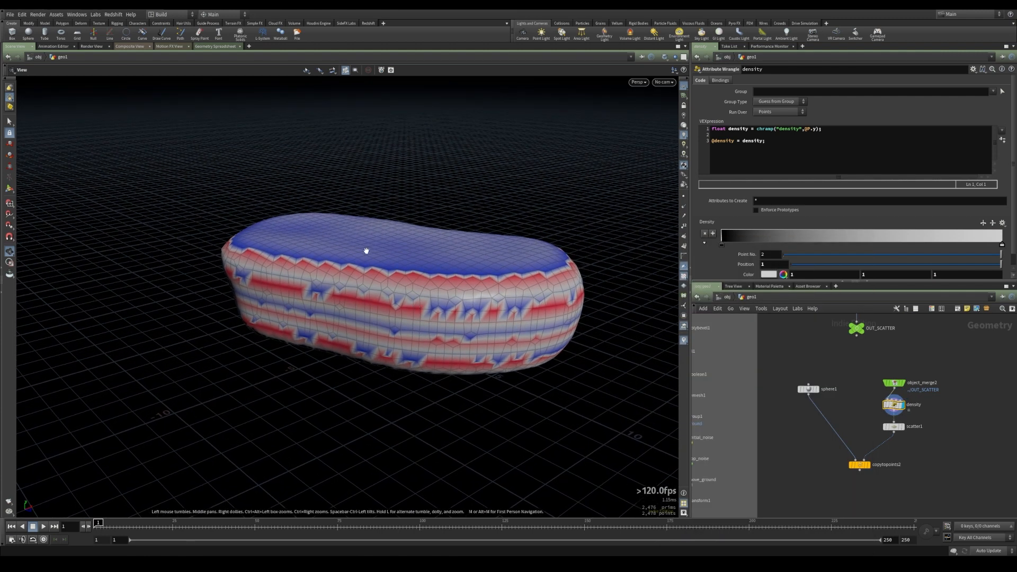
key(space+3)
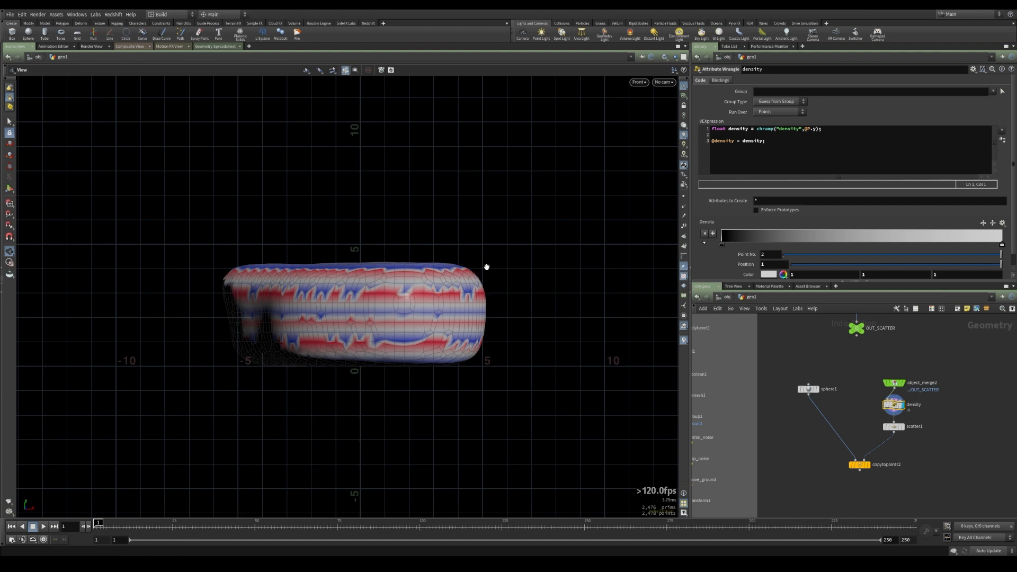
key(space+1)
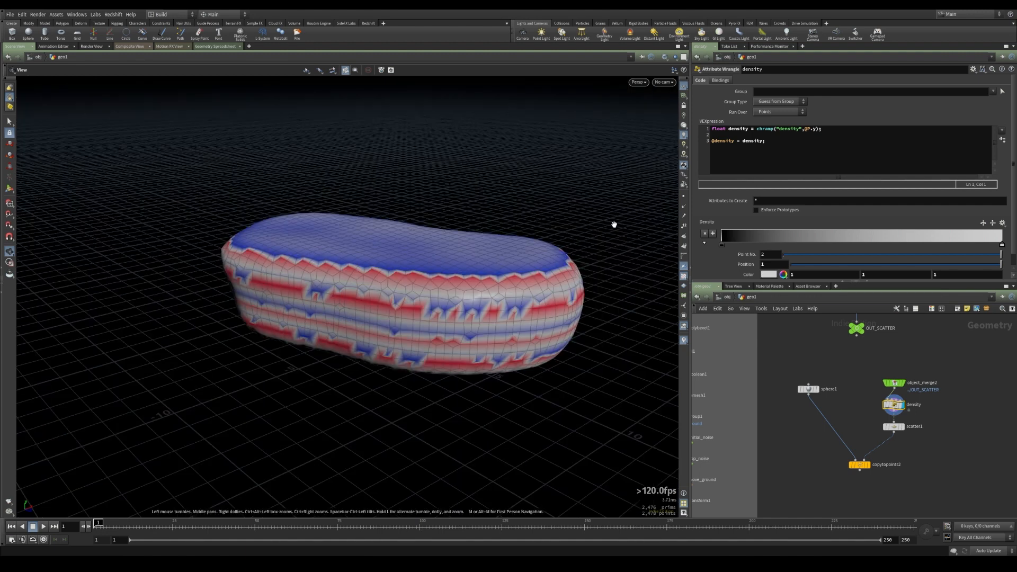
Add a top VEX line: vector min = getbbox_min(0);
click(712, 129)
key(Return)
key(Return)
key(Up)
key(Up)
text(vec)
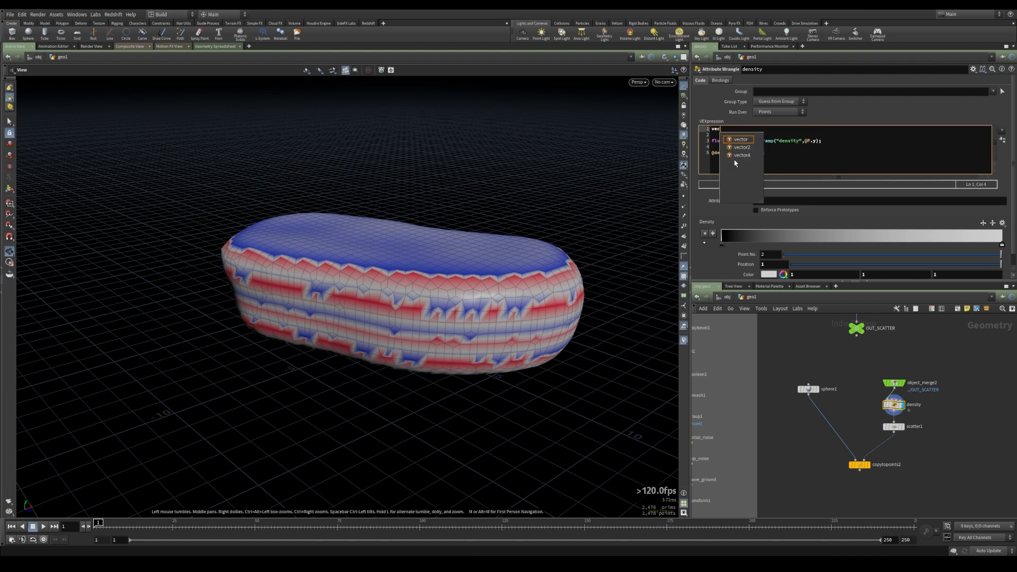
text(tor min )
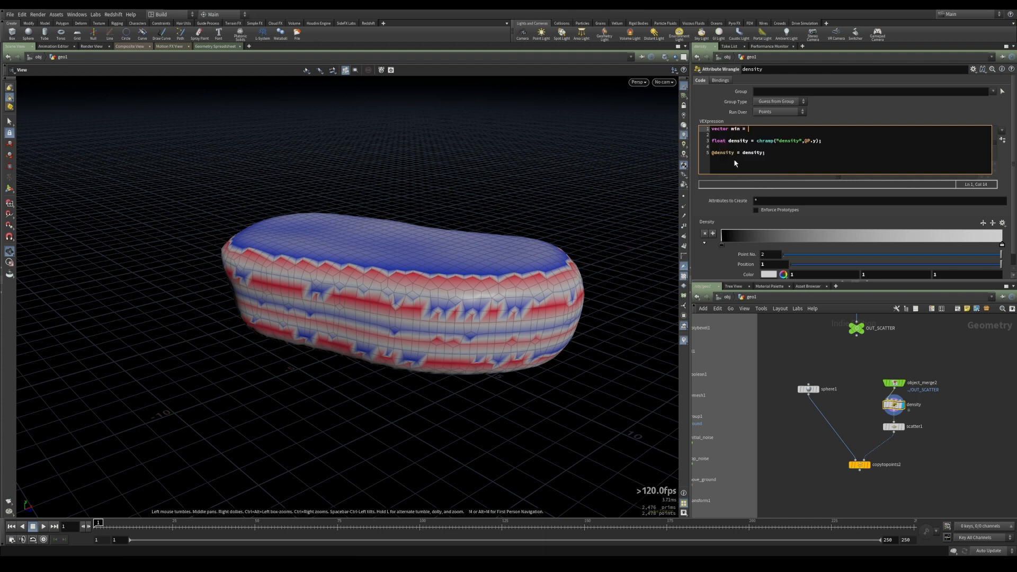
text(= getbbo)
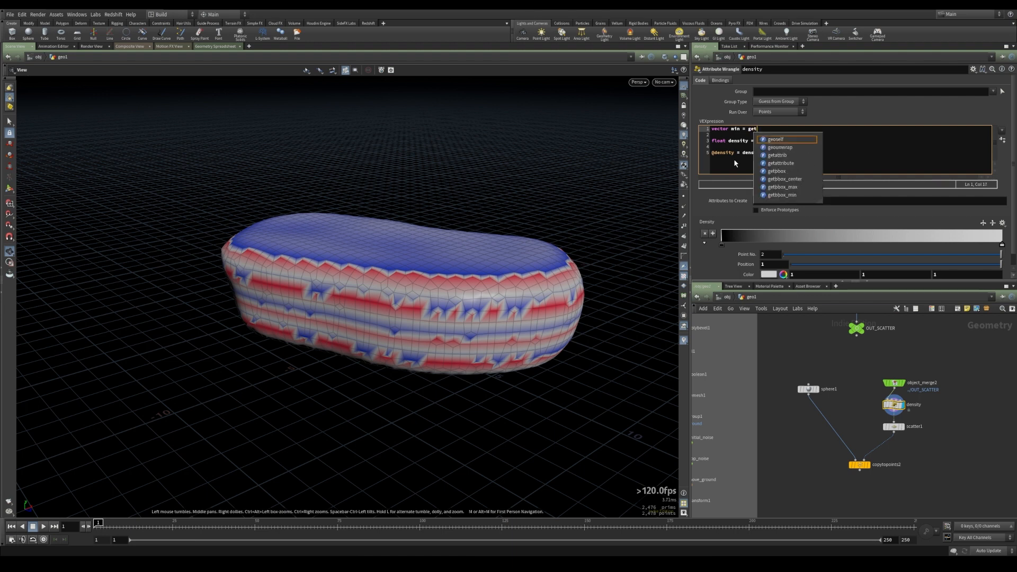
key(Down)
key(Down)
key(Down)
key(Return)
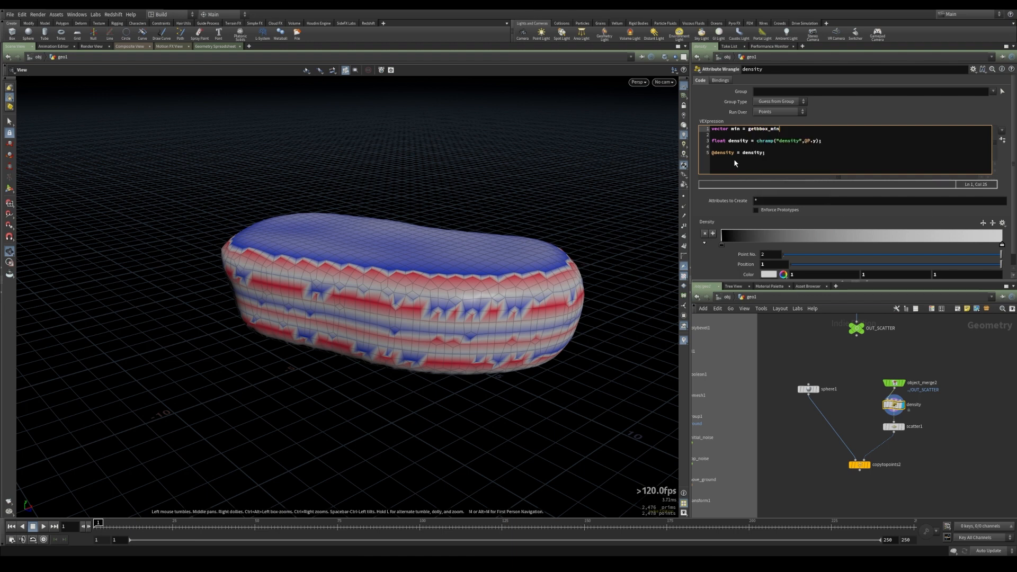
text((0);)
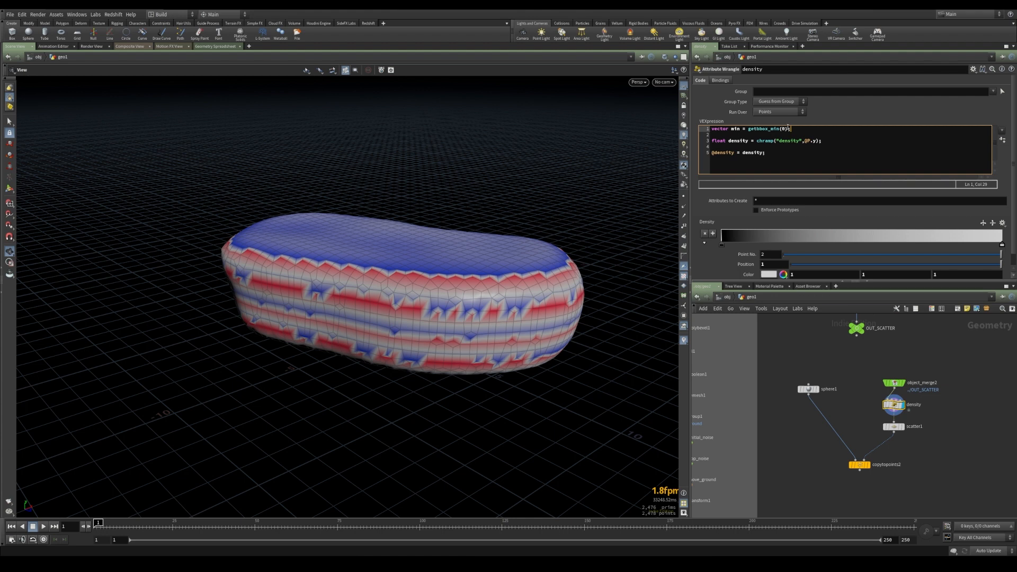
Add a second VEX line: vector max = getbbox_max(0);
key(space+3)
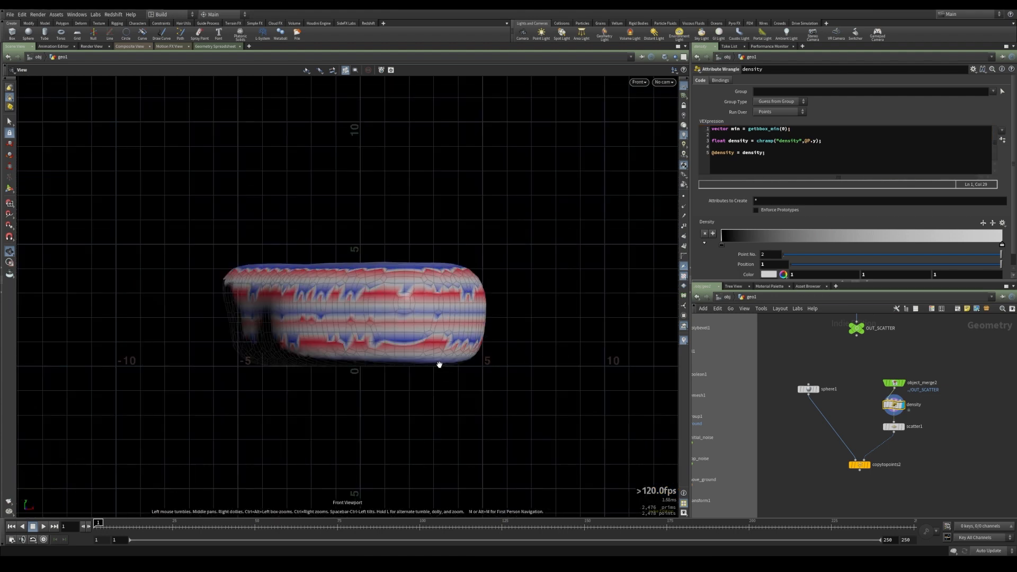
key(space+1)
drag(455, 358, 459, 382)
key(Return)
text(vector max )
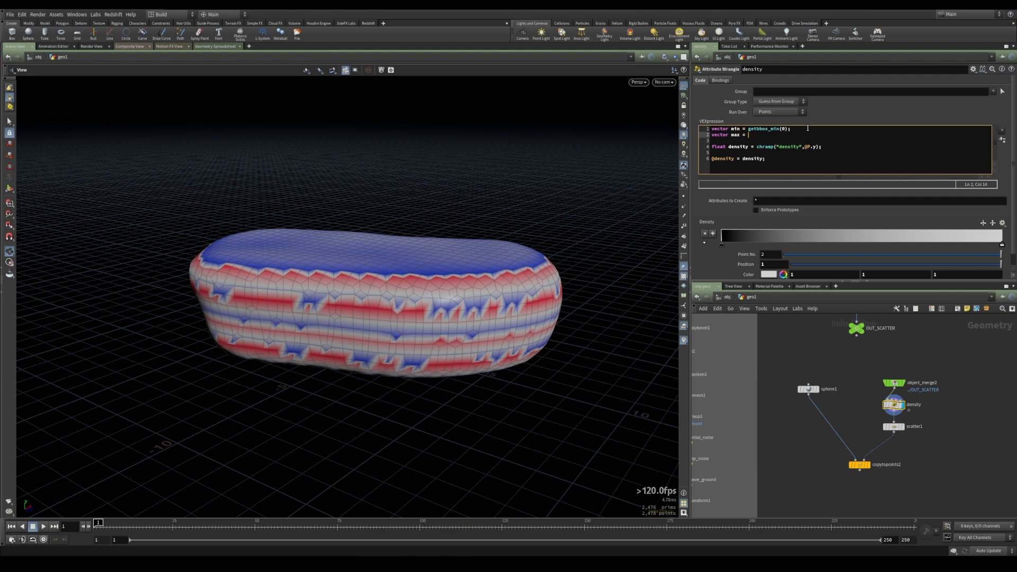
text(= getbb)
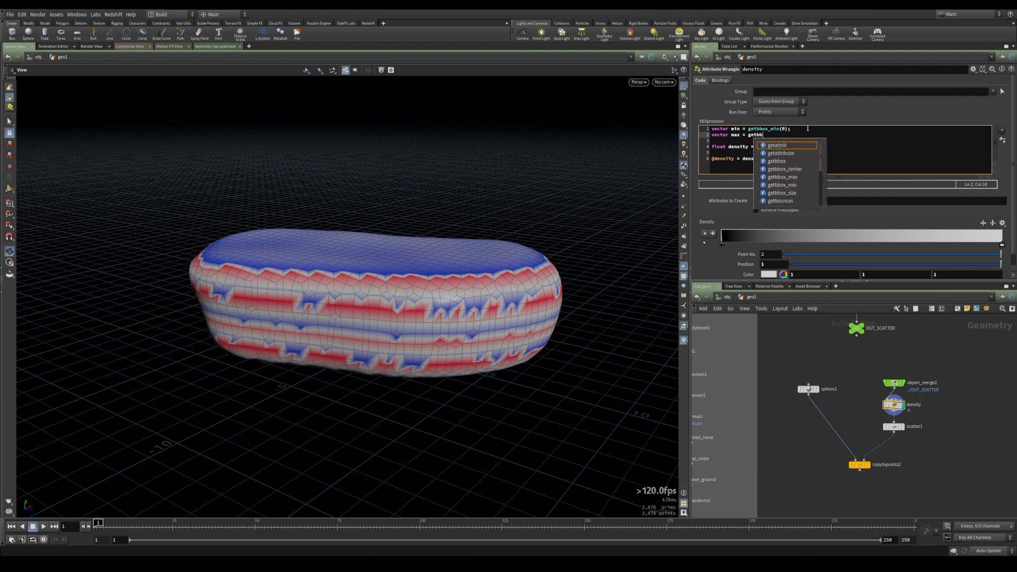
text(ox_ma)
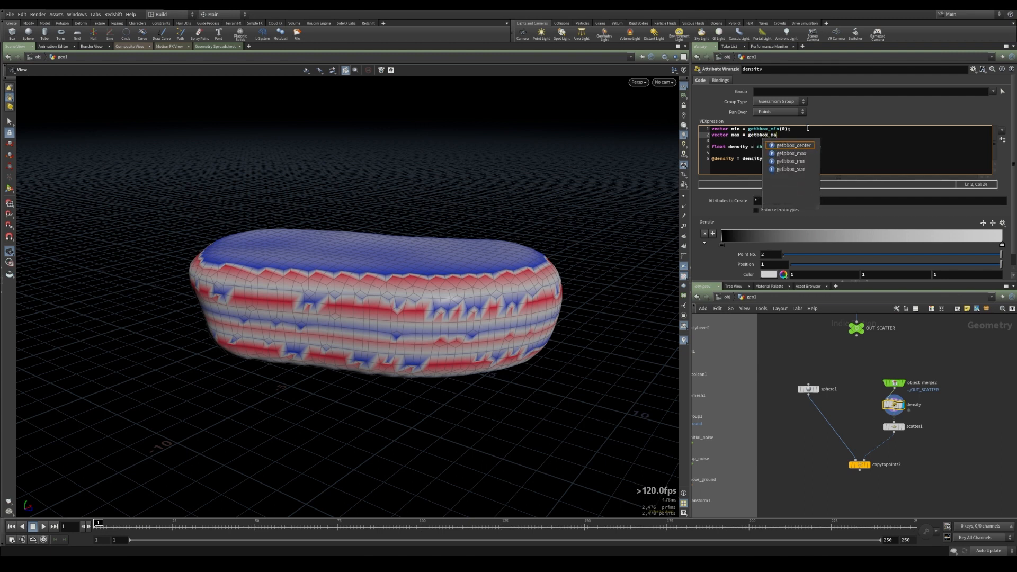
text(x(0);)
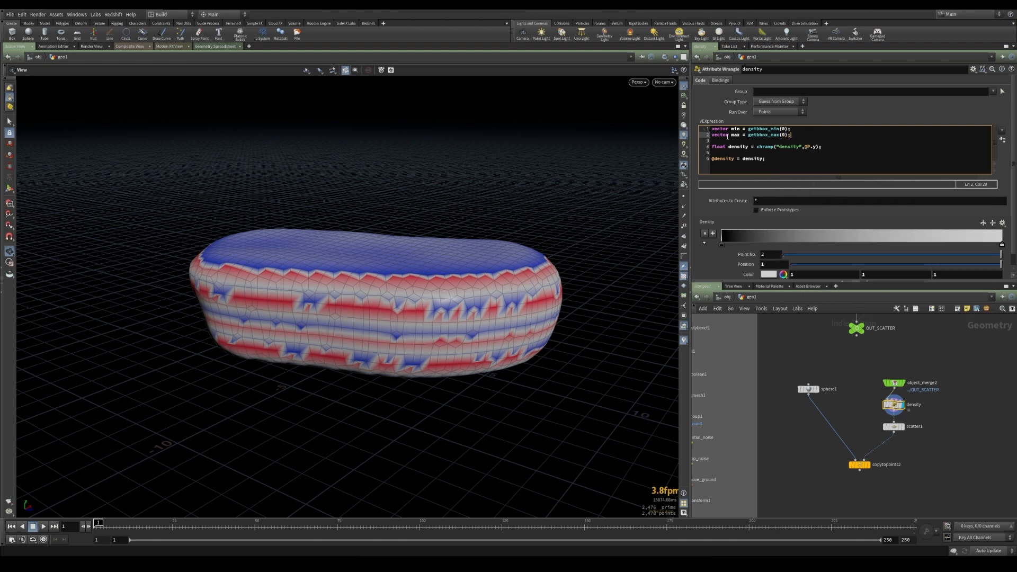
text( 3)
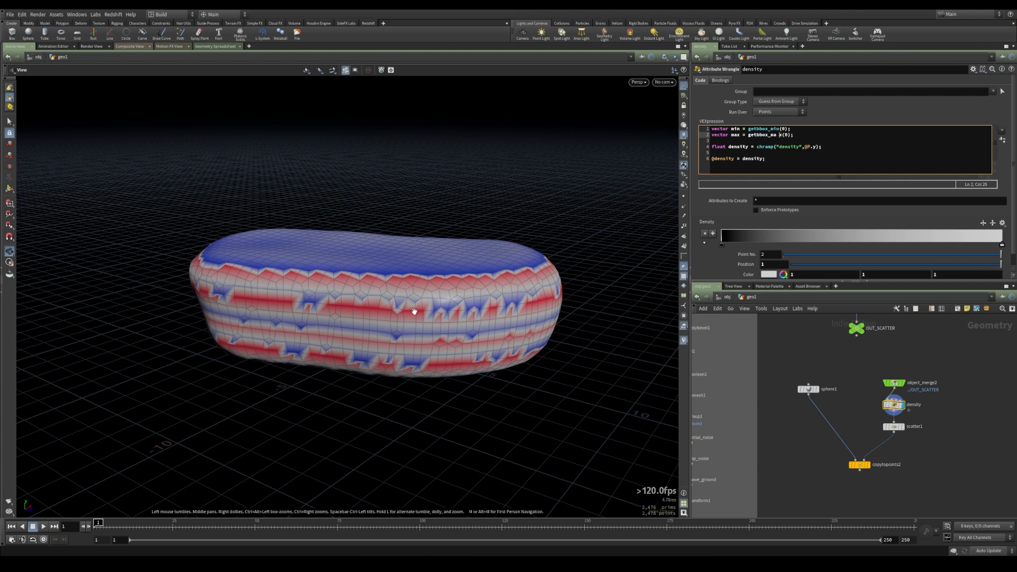
Fix the stray characters in the getbbox_max line and apply the wrangle code
click(428, 311)
key(space+3)
click(784, 135)
key(BackSpace)
key(BackSpace)
key(BackSpace)
text(x)
key(ctrl+Return)
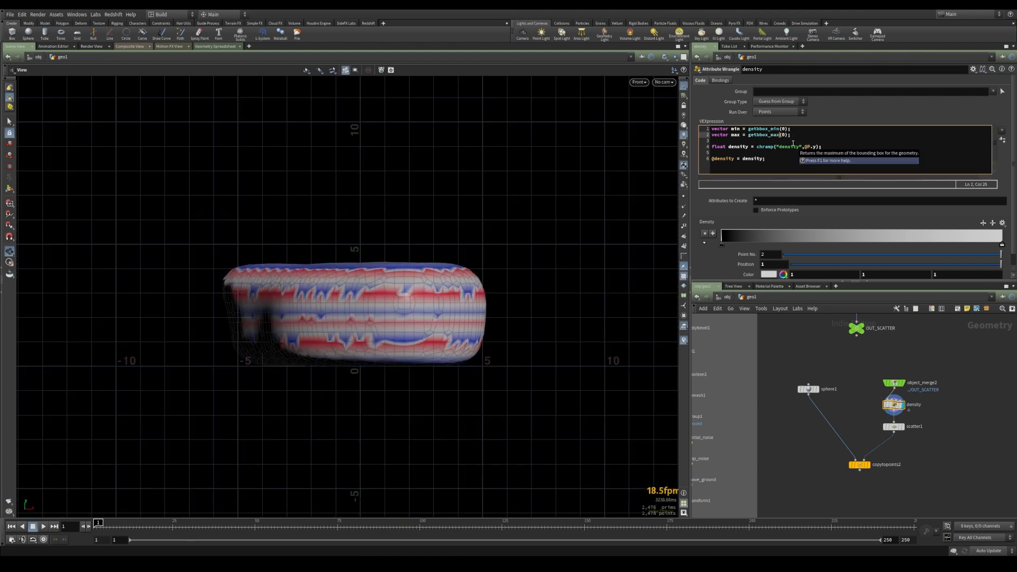
Wrap the ramp lookup's height in fit(@P.y,min,max,0,1) inside the chramp call
click(825, 159)
key(space+1)
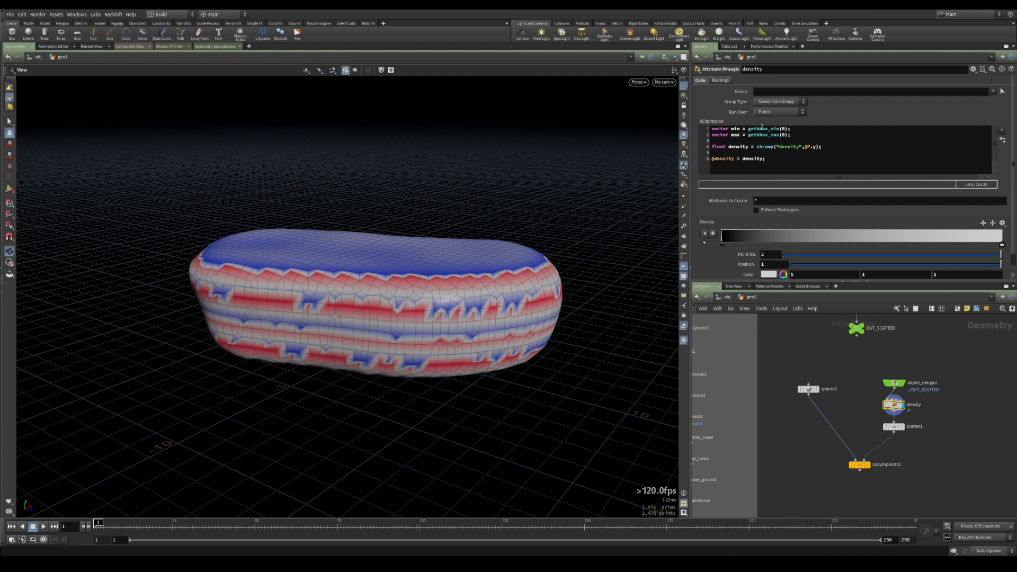
click(754, 147)
text(fit)
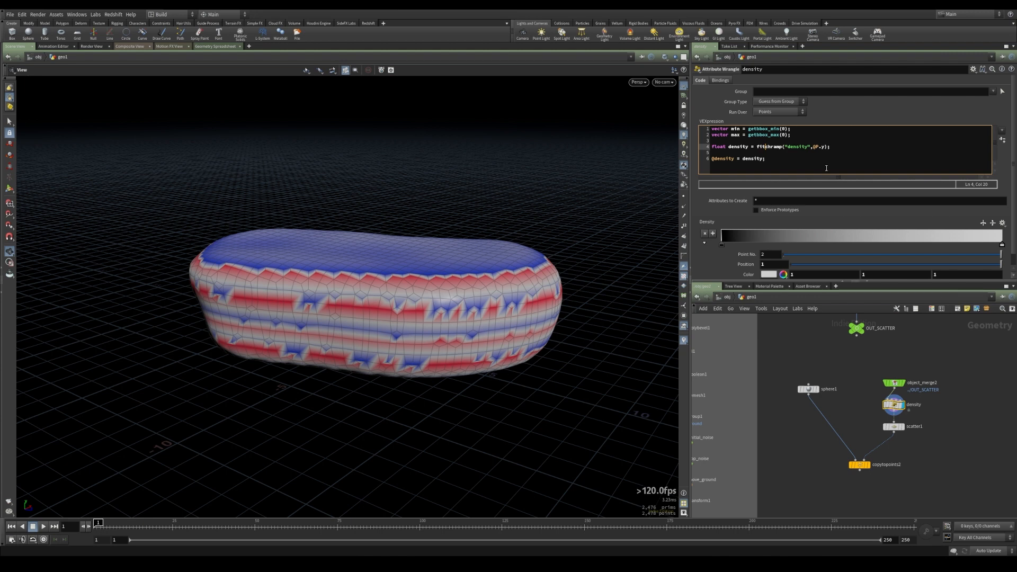
key(BackSpace)
key(BackSpace)
key(BackSpace)
text(fit()
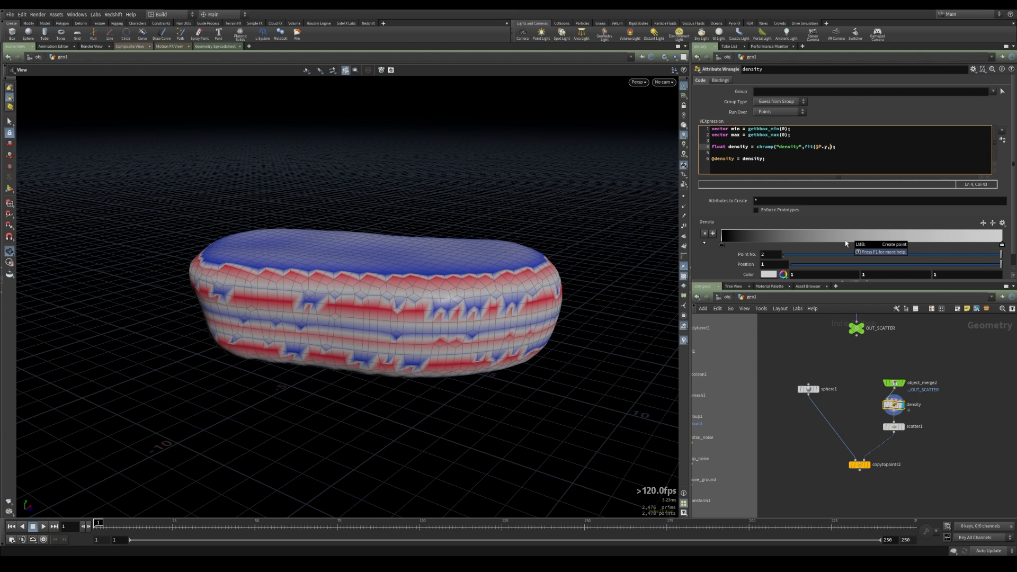
text(,min)
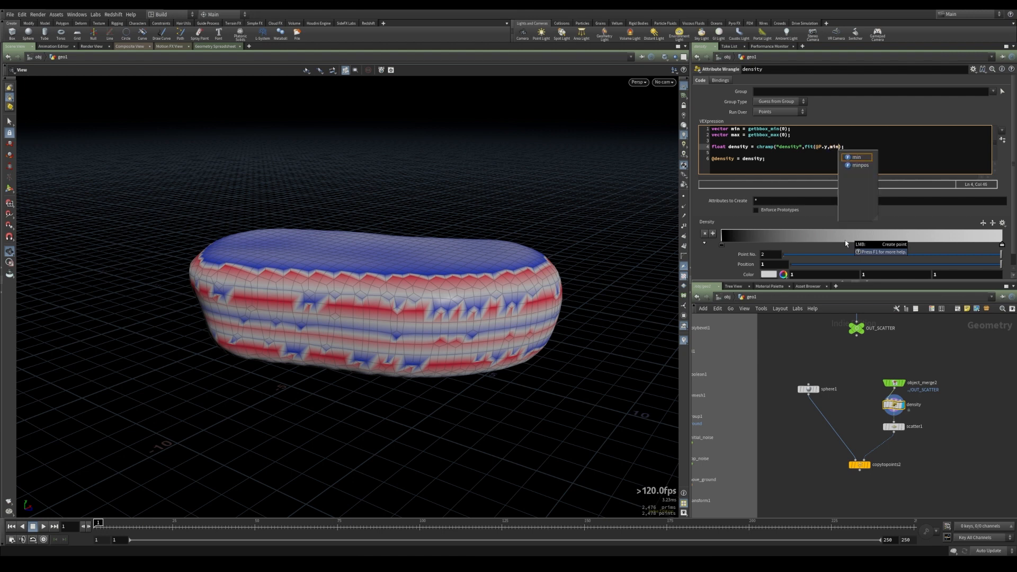
text(,max,0,1)
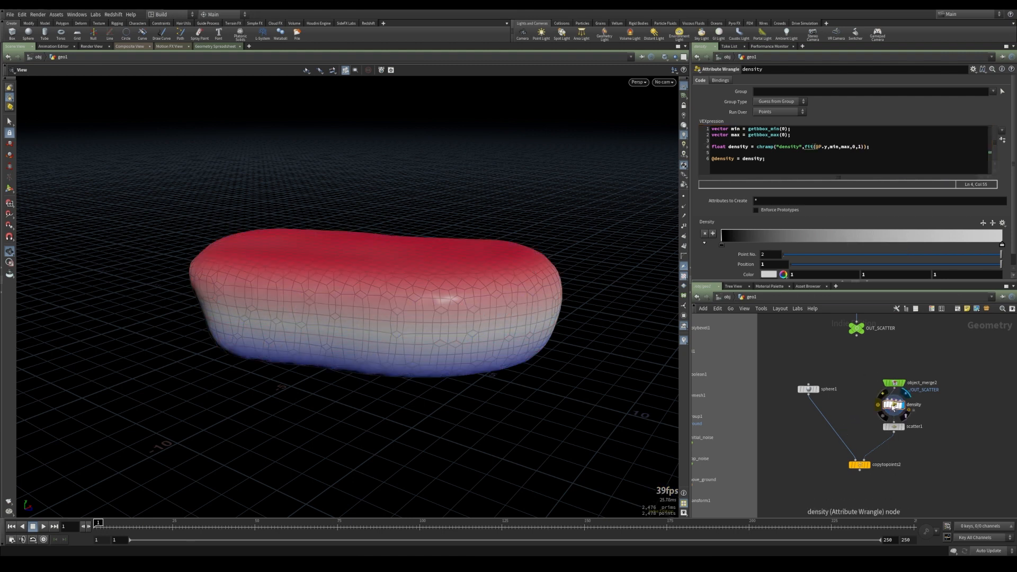
Change the fit range bounds to min.y and max.y
middle_click(894, 407)
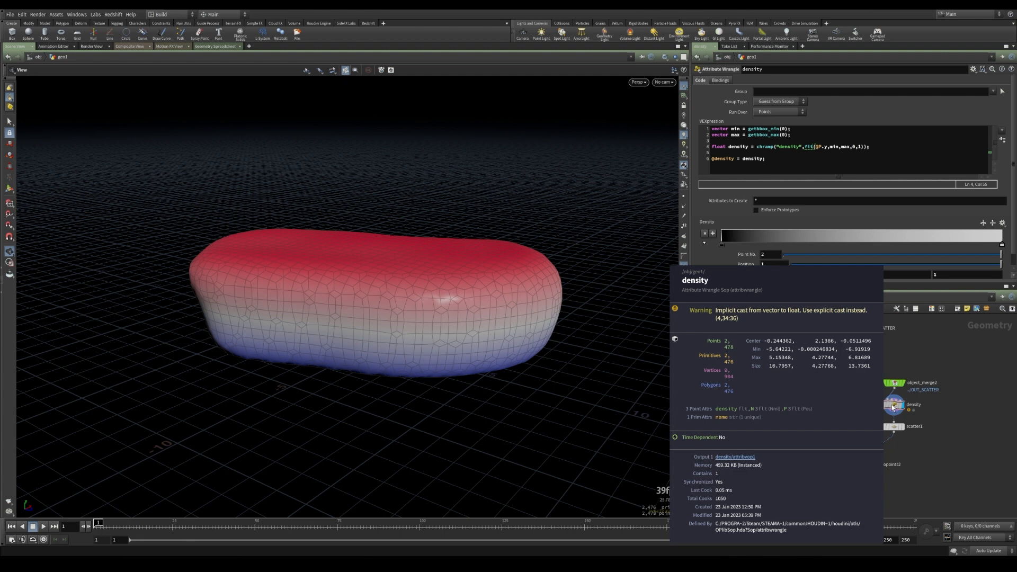
click(835, 148)
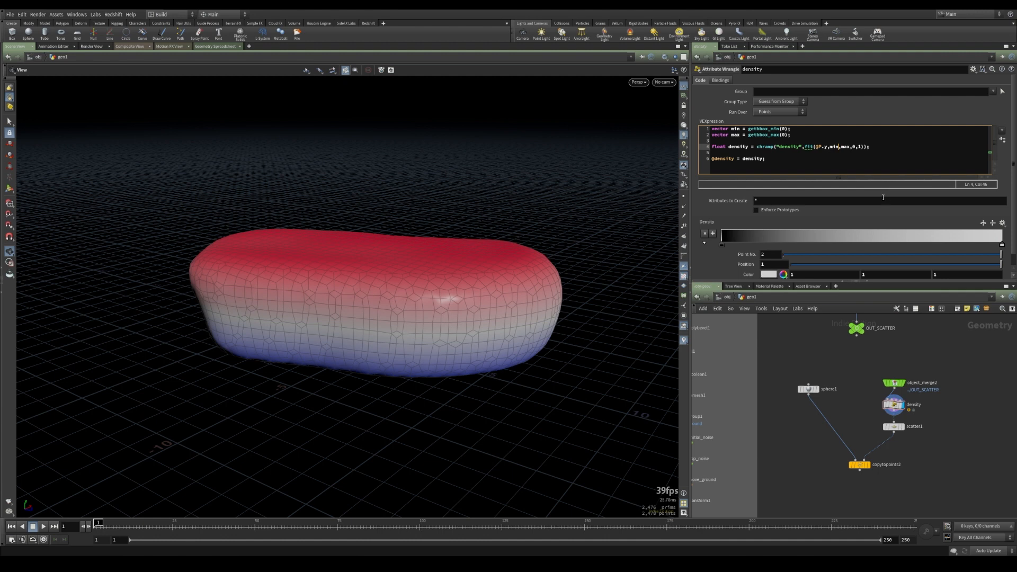
text(.y)
Reshape the density ramp: move the white keys inward and add a black key near its upper end
drag(419, 339, 472, 281)
mouse_move(722, 244)
mouse_down()
mouse_move(873, 245)
mouse_move(715, 247)
mouse_up()
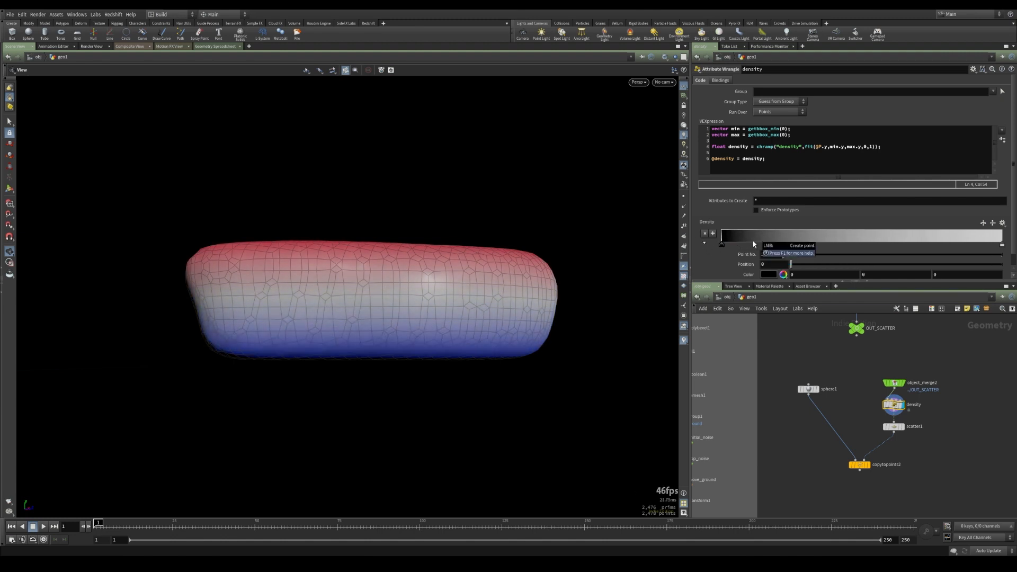
drag(722, 246, 756, 247)
drag(1003, 249, 777, 250)
drag(936, 245, 953, 245)
double_click(980, 243)
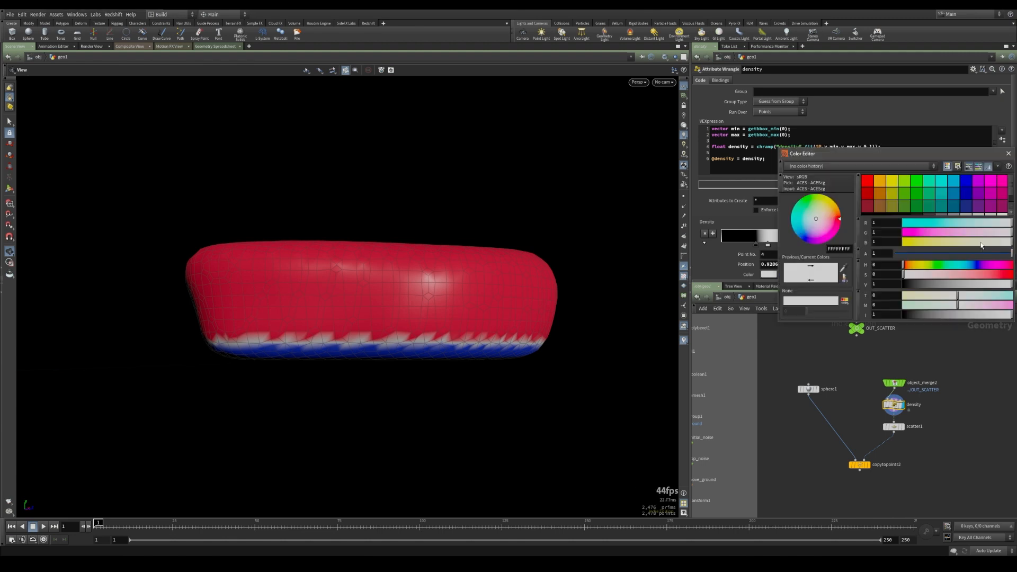
drag(917, 285, 860, 286)
click(1009, 154)
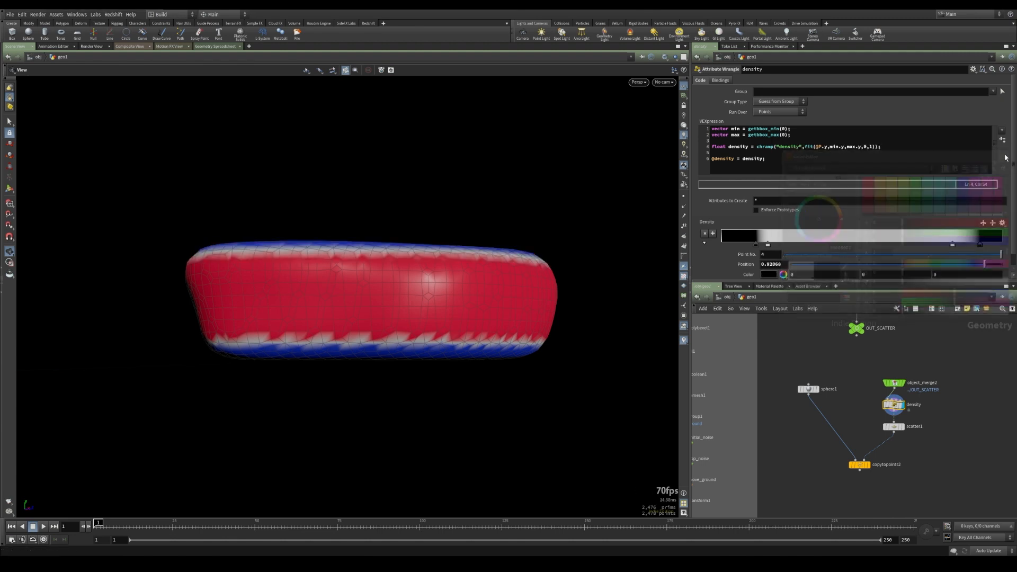
mouse_move(980, 244)
mouse_down()
mouse_move(1003, 245)
mouse_move(960, 244)
mouse_move(989, 248)
mouse_move(970, 248)
mouse_up()
drag(382, 265, 357, 248)
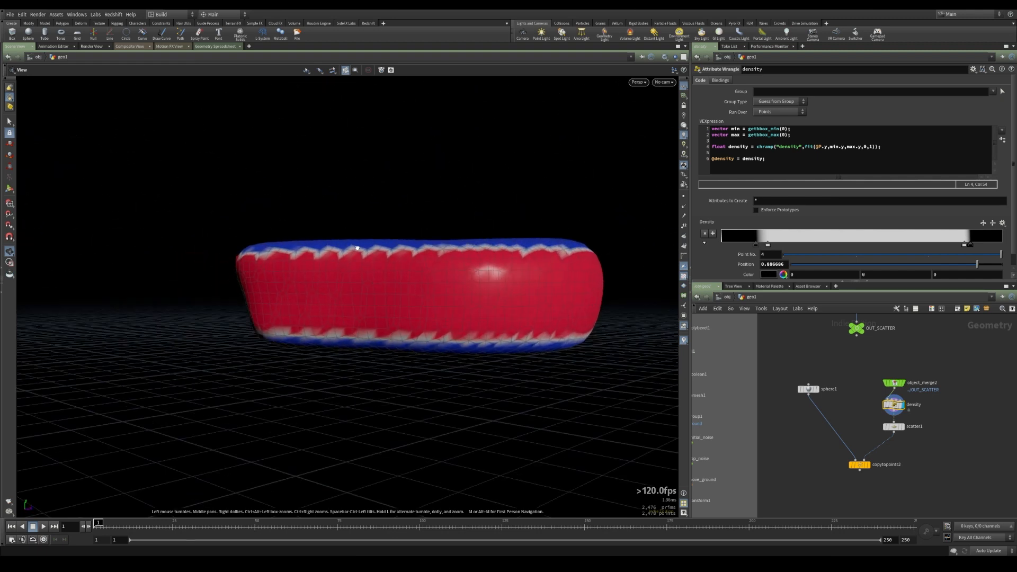
Display the copied spheres output with the merged rock shown as a templated wireframe reference
click(861, 469)
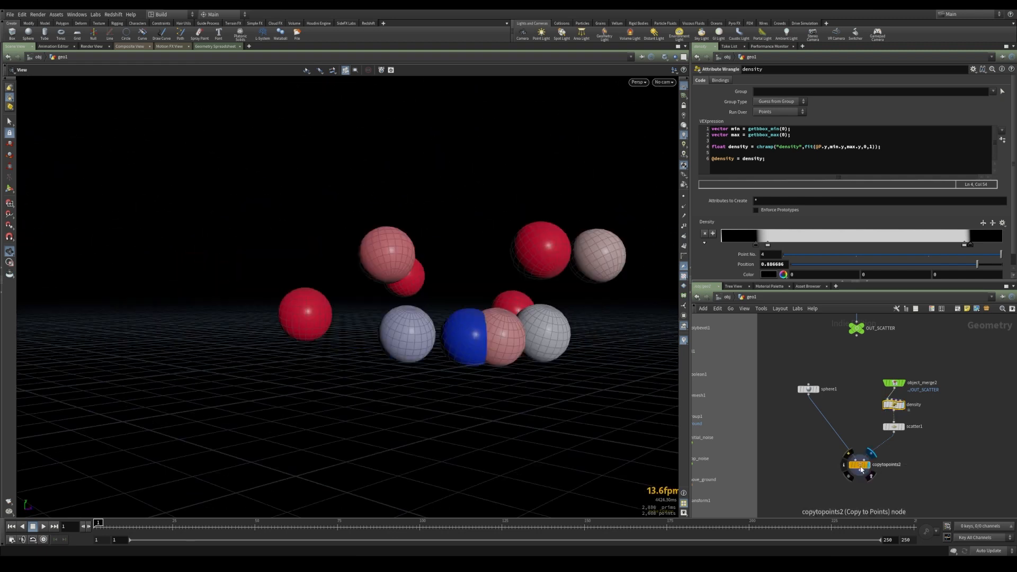
click(859, 466)
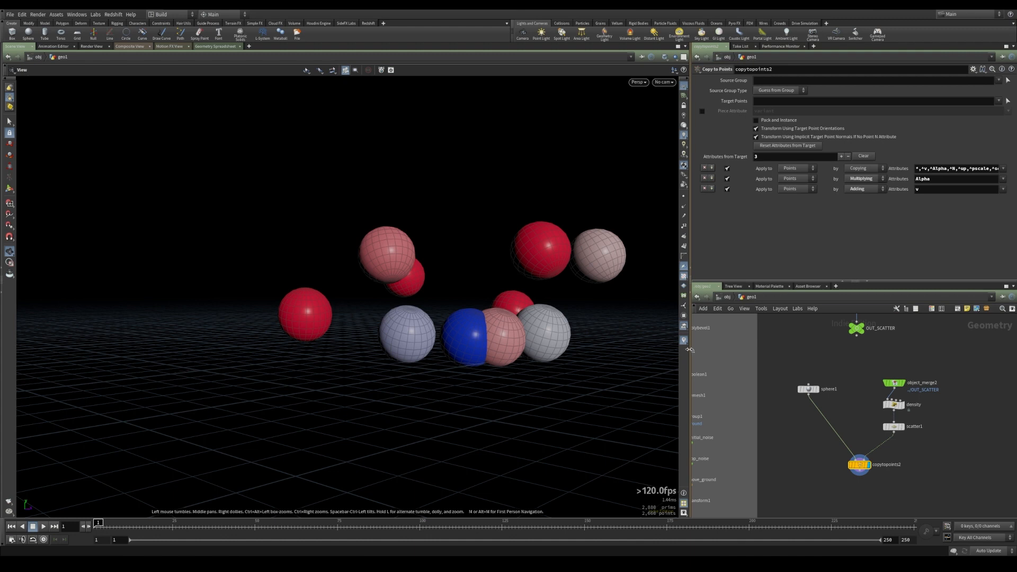
click(684, 341)
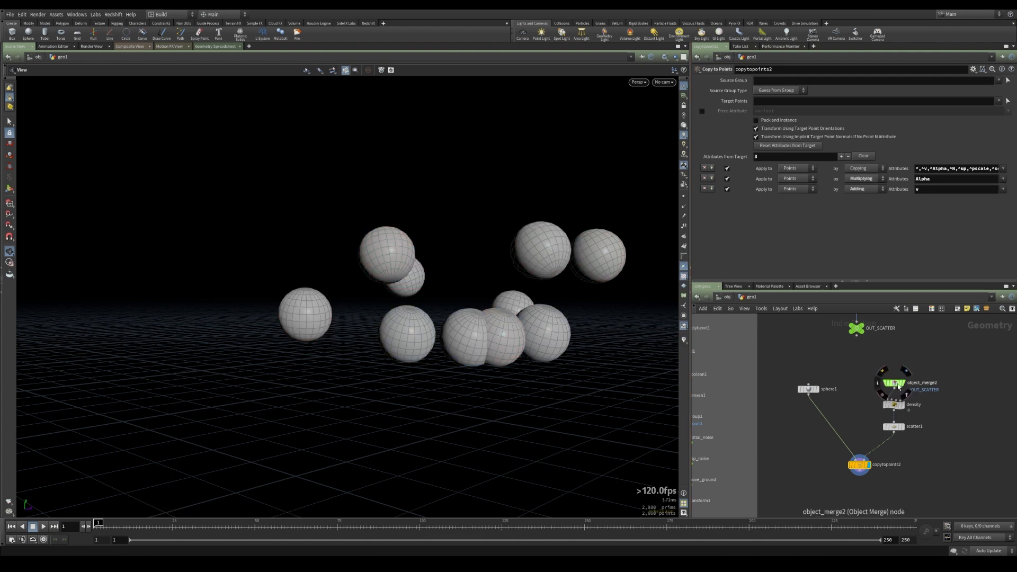
click(901, 389)
click(895, 427)
drag(436, 320, 477, 344)
click(894, 405)
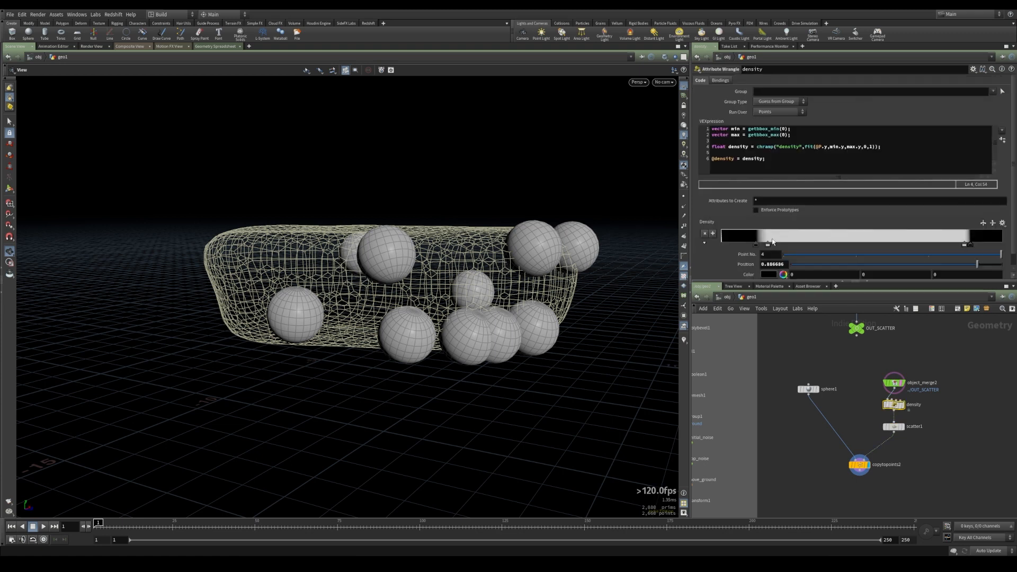
Narrow the density ramp's white band by moving both of its keys further inward
drag(768, 245, 793, 245)
drag(965, 244, 920, 246)
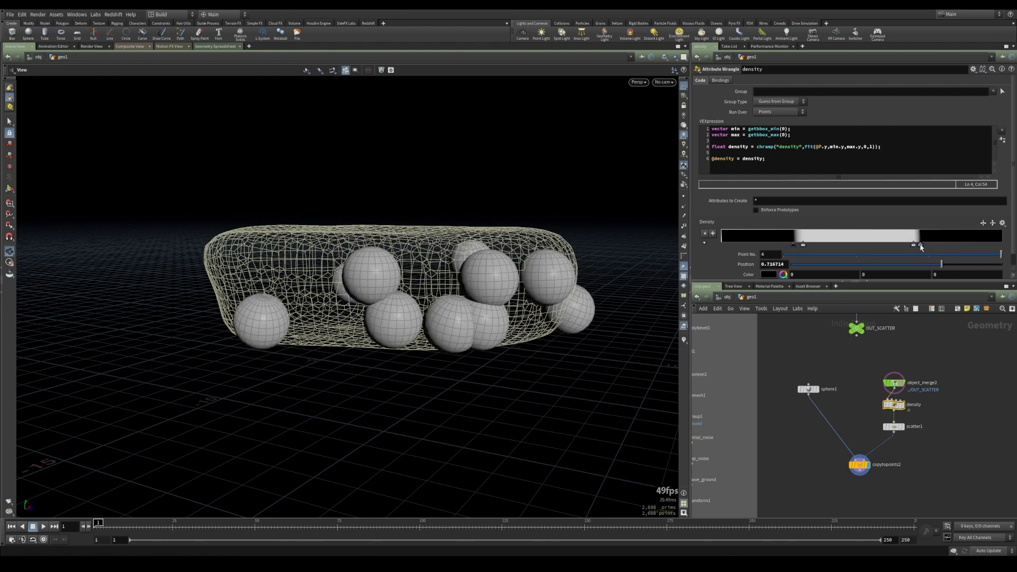
drag(398, 302, 399, 277)
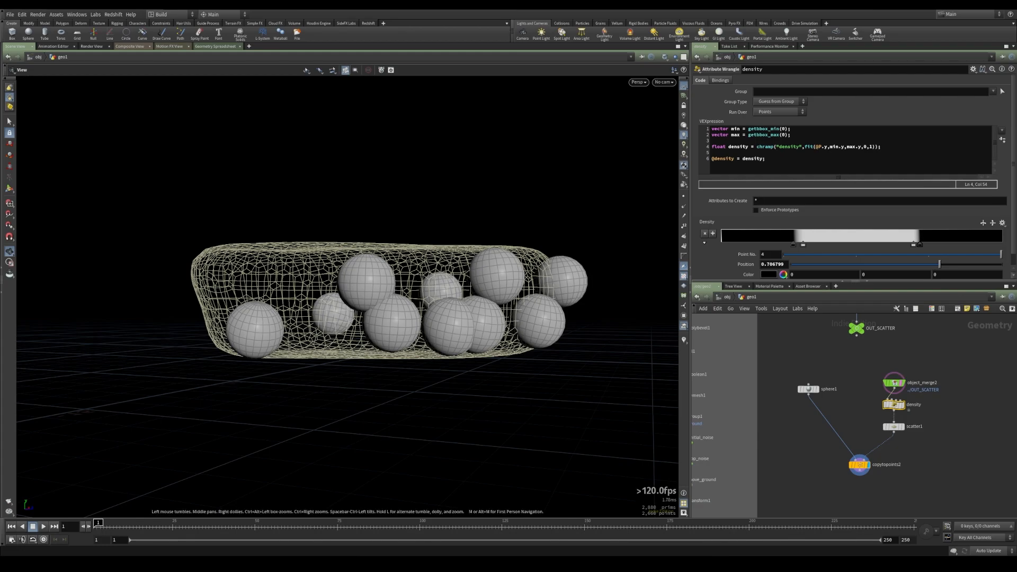
drag(517, 310, 359, 356)
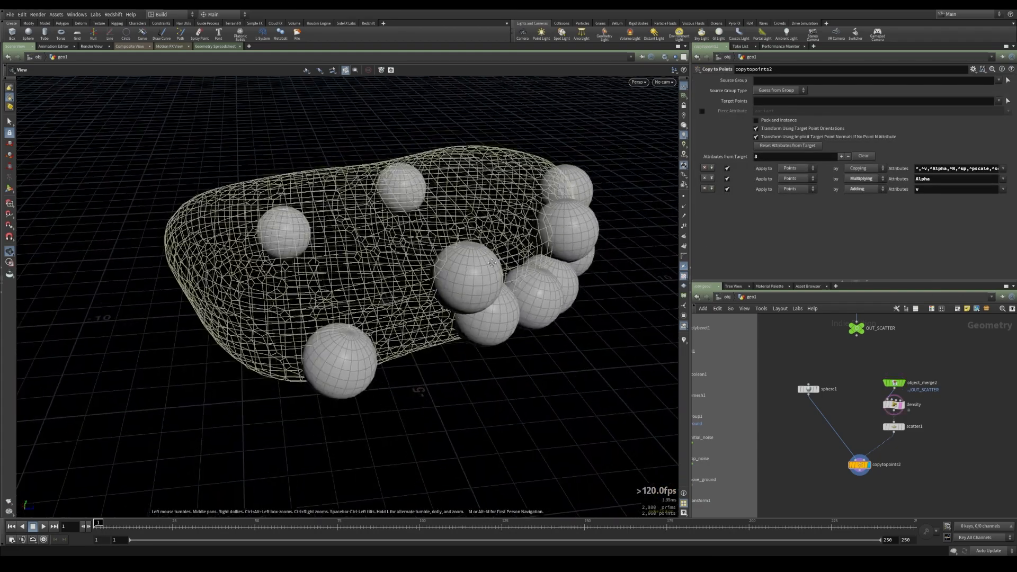
scroll(479, 277, up, 3)
drag(452, 301, 472, 251)
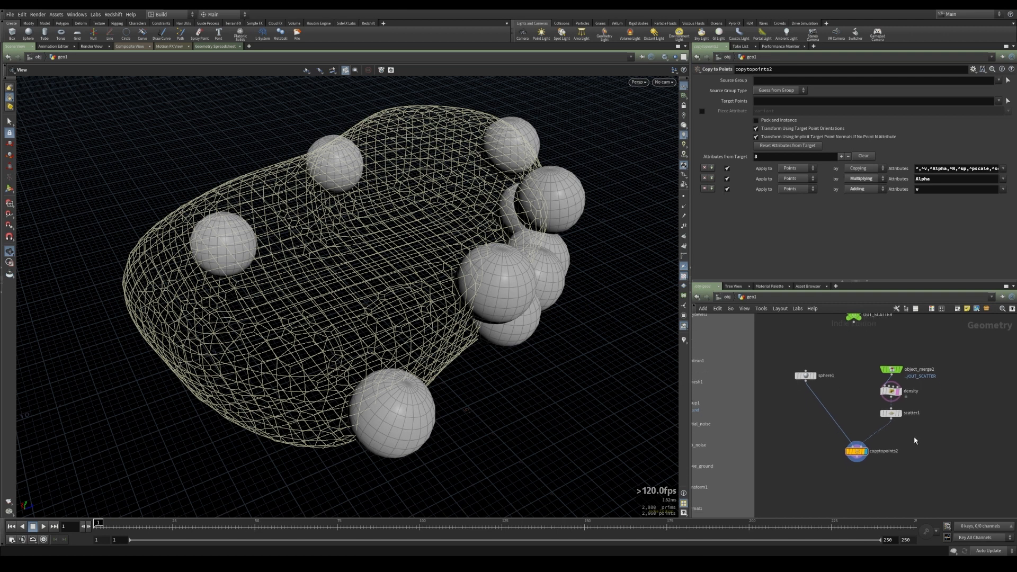
Insert a Point VOP between scatter1 and copytopoints2 and rename it displace
key(Tab)
text(vop)
key(Down)
key(Down)
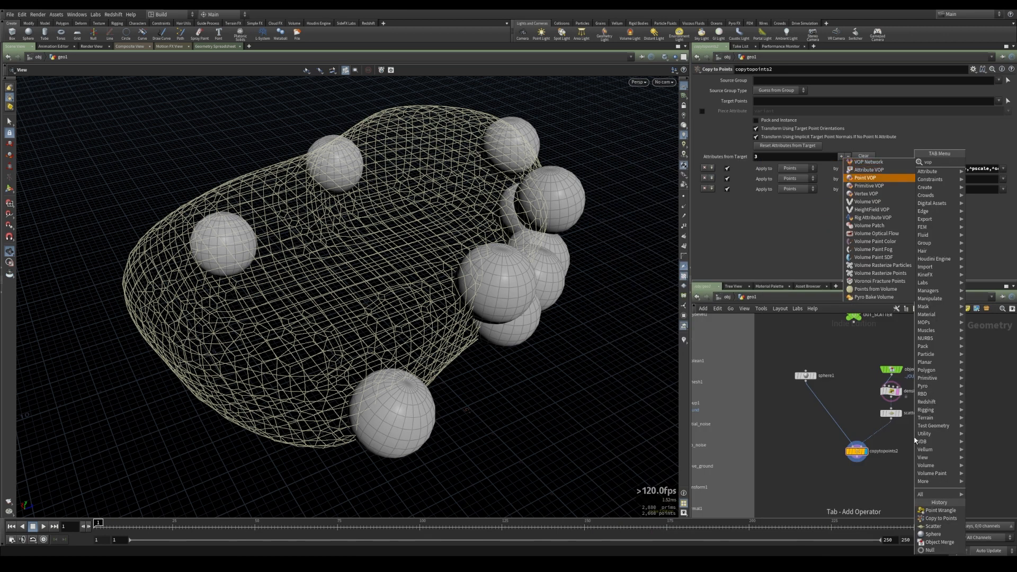
key(Return)
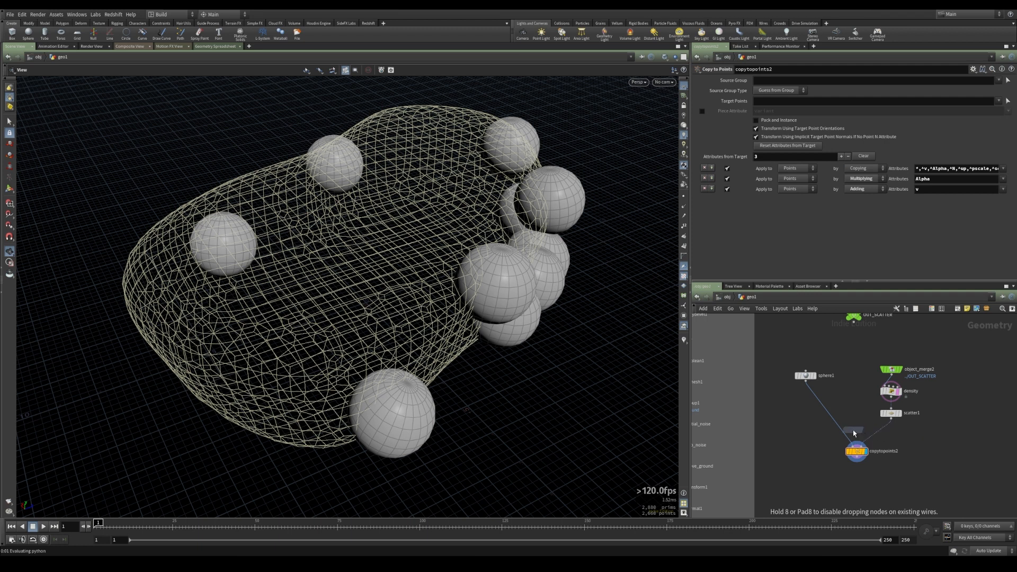
click(879, 434)
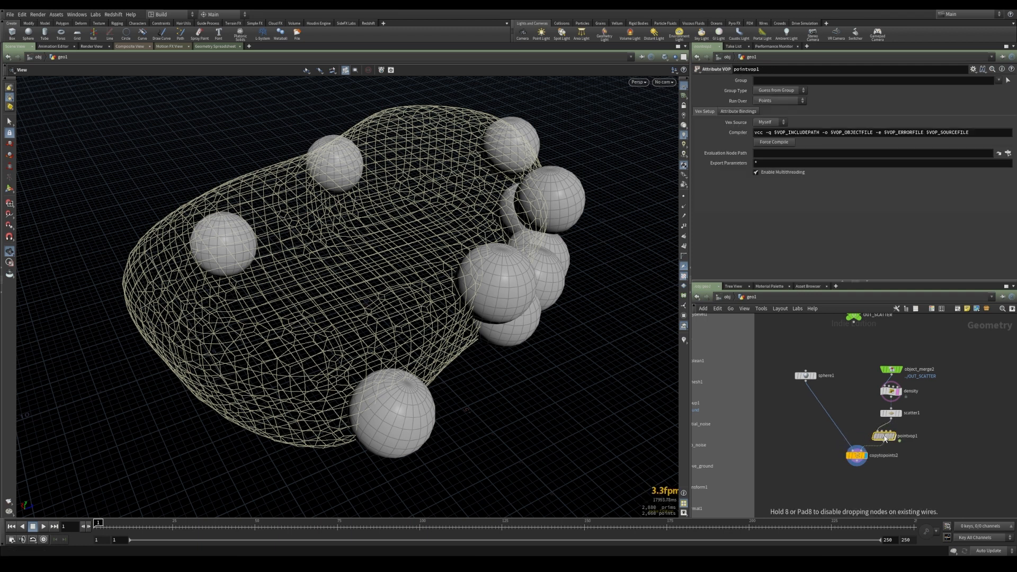
double_click(909, 433)
text(displace)
key(Return)
Inside the displace VOP, add a Turbulent Noise node and feed the global position into it
click(902, 433)
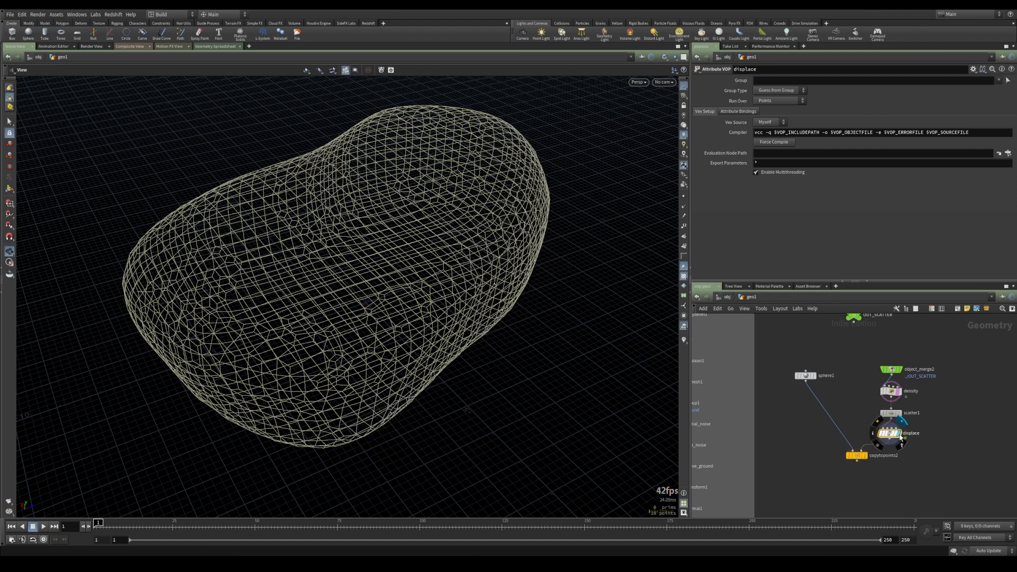
key(i)
key(l)
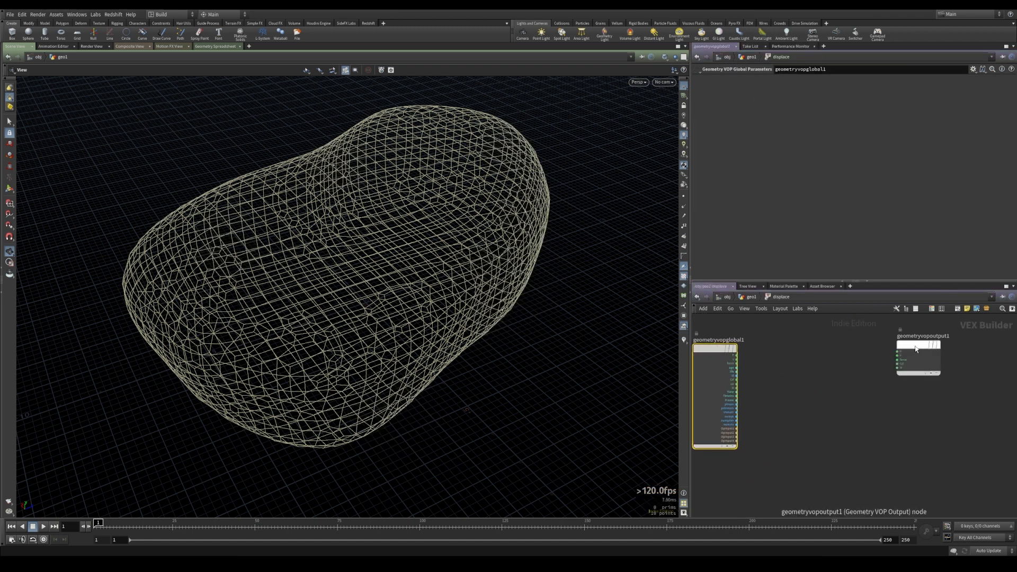
key(Tab)
text(turb)
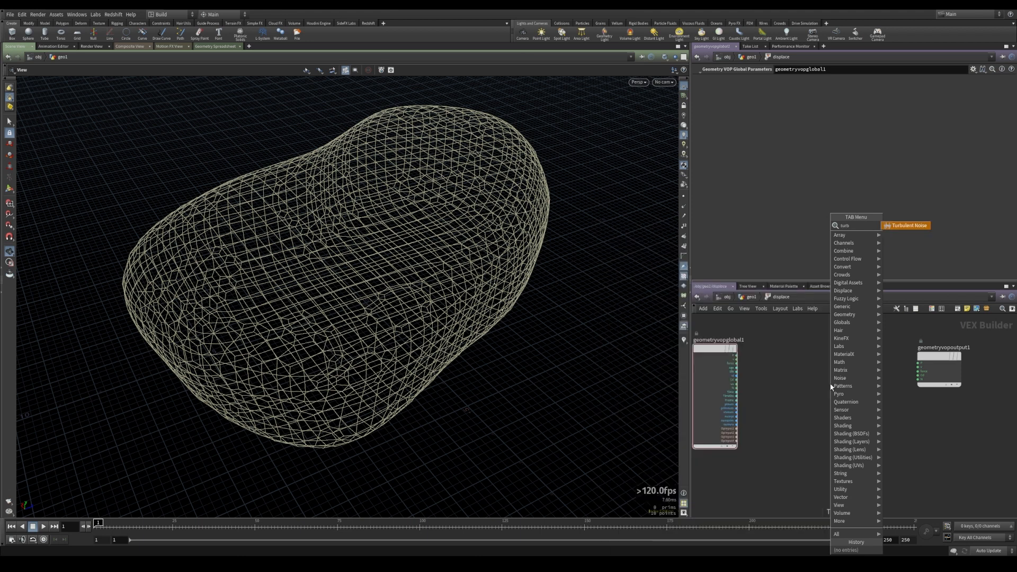
key(Return)
click(782, 380)
scroll(781, 381, up, 3)
click(725, 346)
click(783, 400)
middle_drag(808, 345, 835, 371)
scroll(835, 371, down, 3)
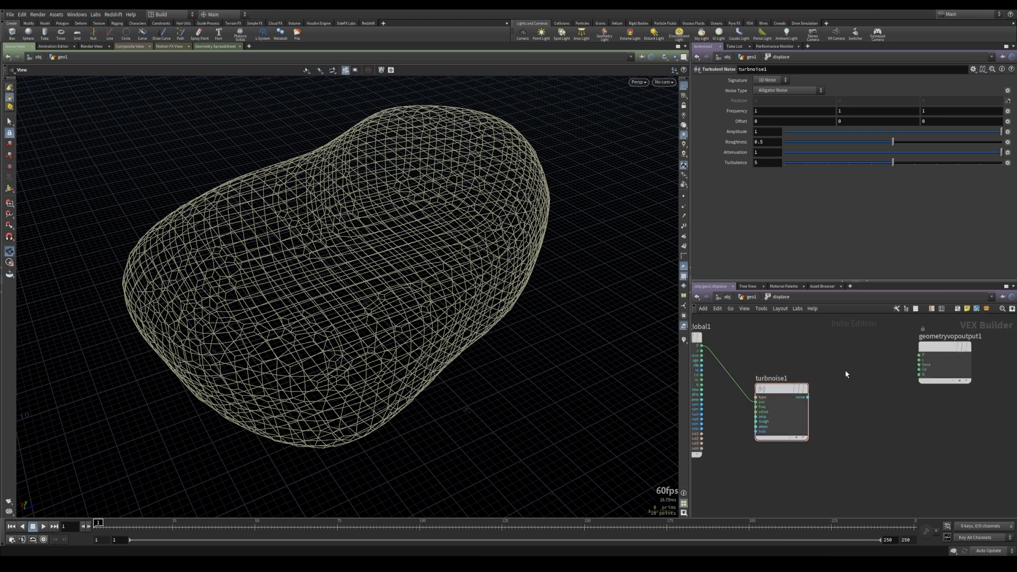
Add a Displace Along Normal node and wire the turbulent noise output into its amount
key(Tab)
text(displ)
key(Return)
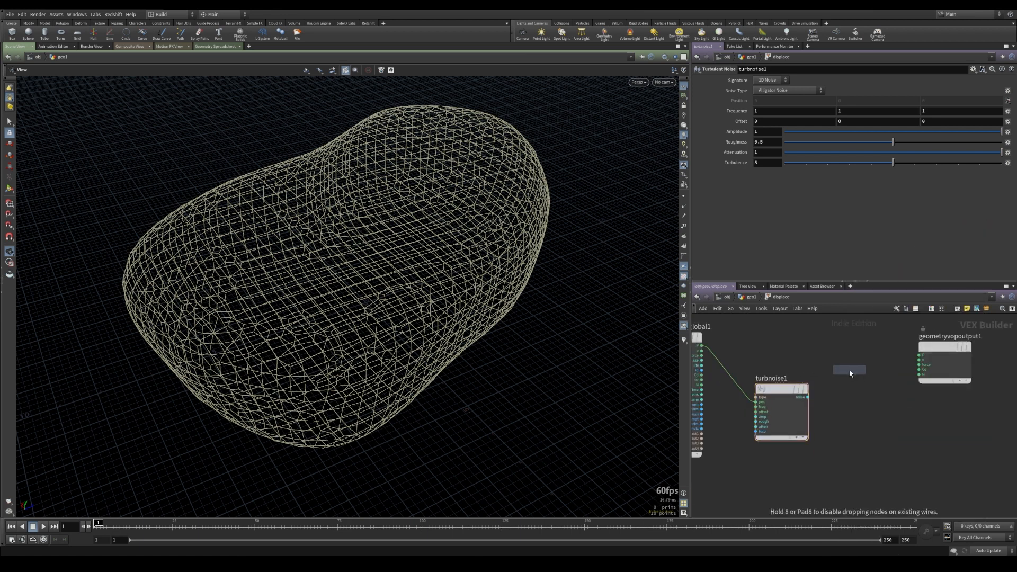
click(870, 352)
click(851, 365)
click(808, 398)
scroll(801, 363, up, 2)
Wire the global position and normal into Displace Along Normal, and its displaced position into the geometry output's P
click(733, 353)
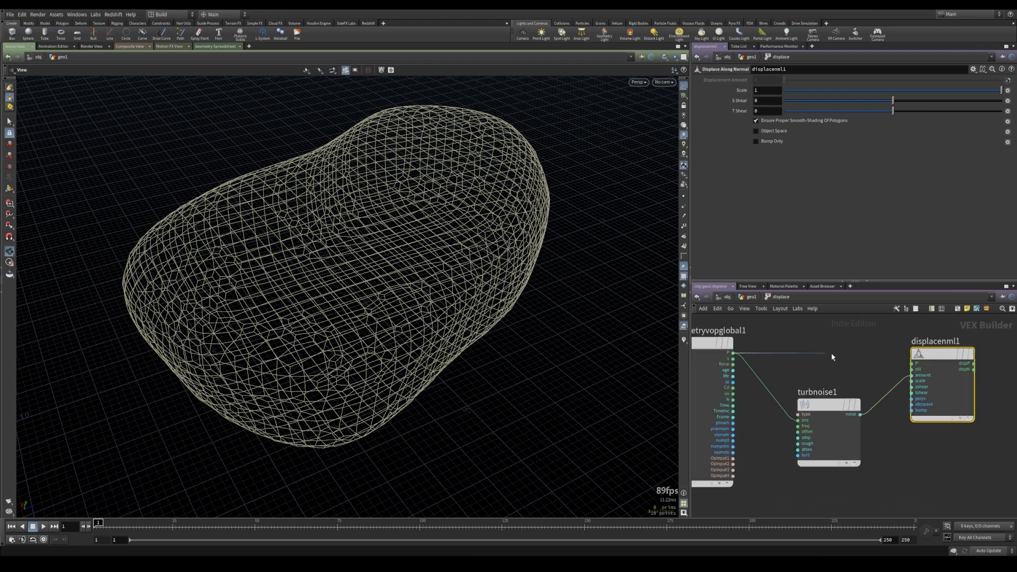
click(911, 364)
click(911, 369)
click(733, 399)
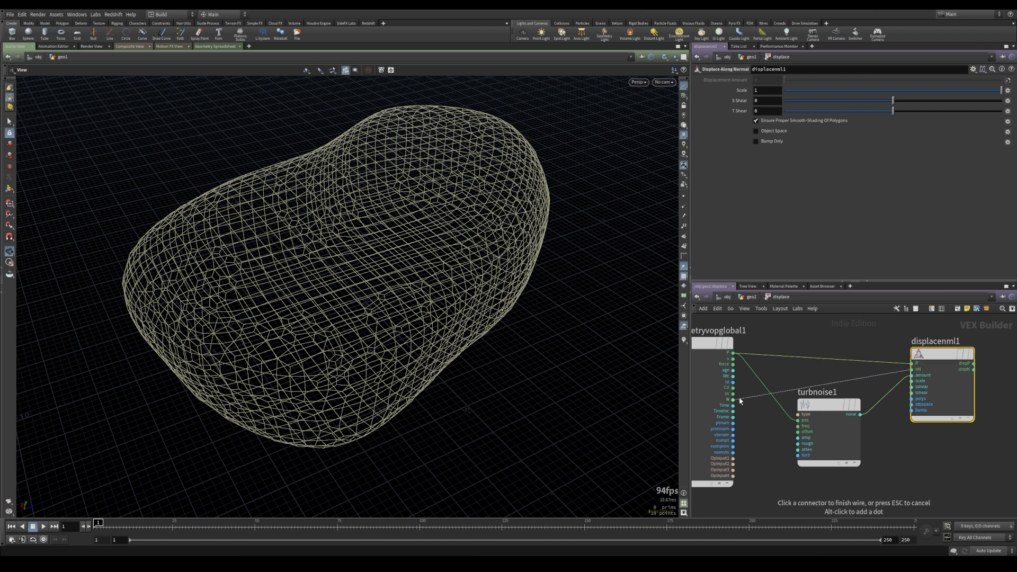
middle_drag(867, 372, 746, 361)
scroll(746, 360, down, 2)
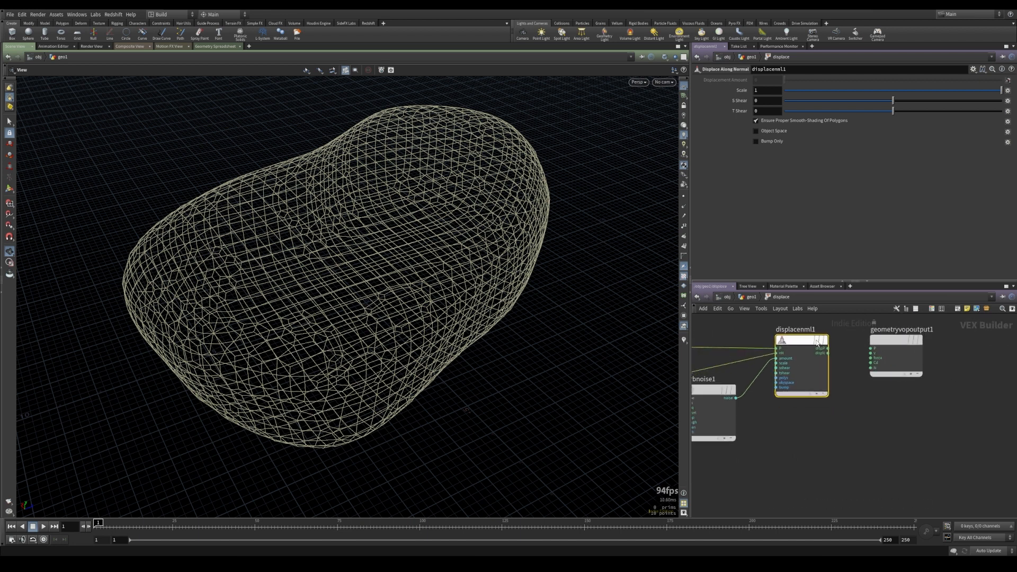
click(828, 348)
click(873, 350)
middle_drag(839, 413, 959, 401)
Return to the geometry level, display copytopoints2 and turn off the density node's template
click(817, 387)
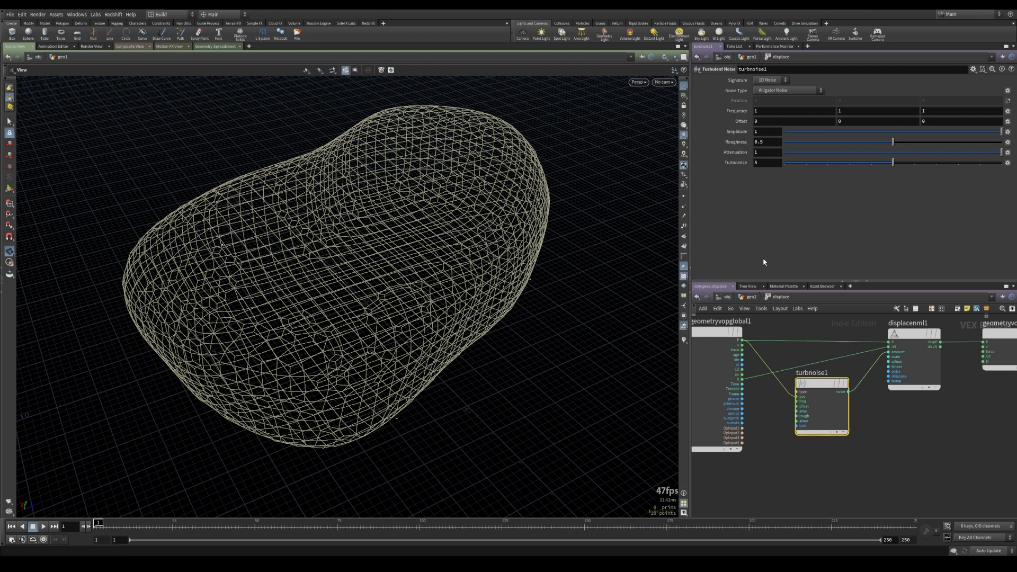
click(747, 297)
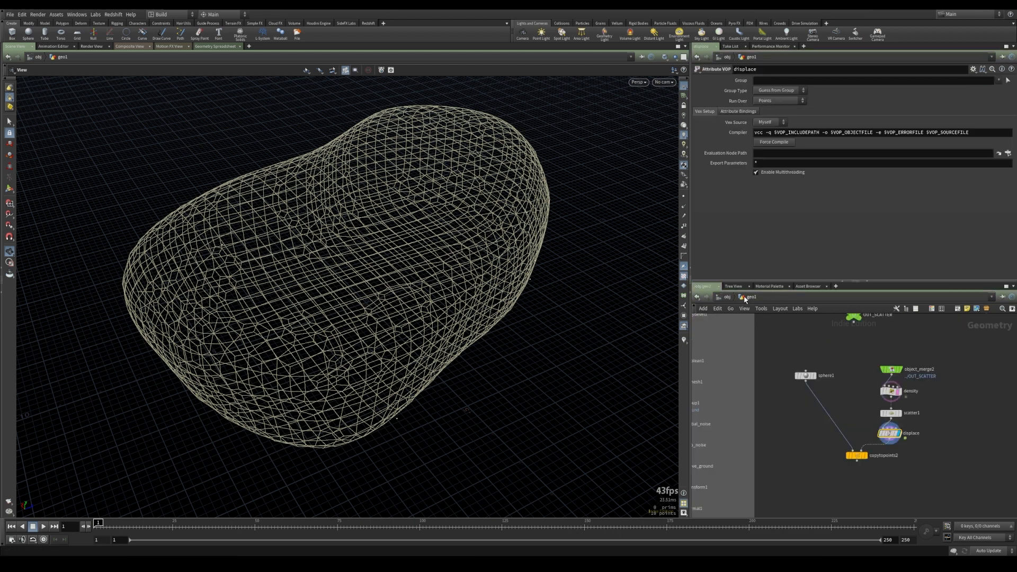
click(866, 454)
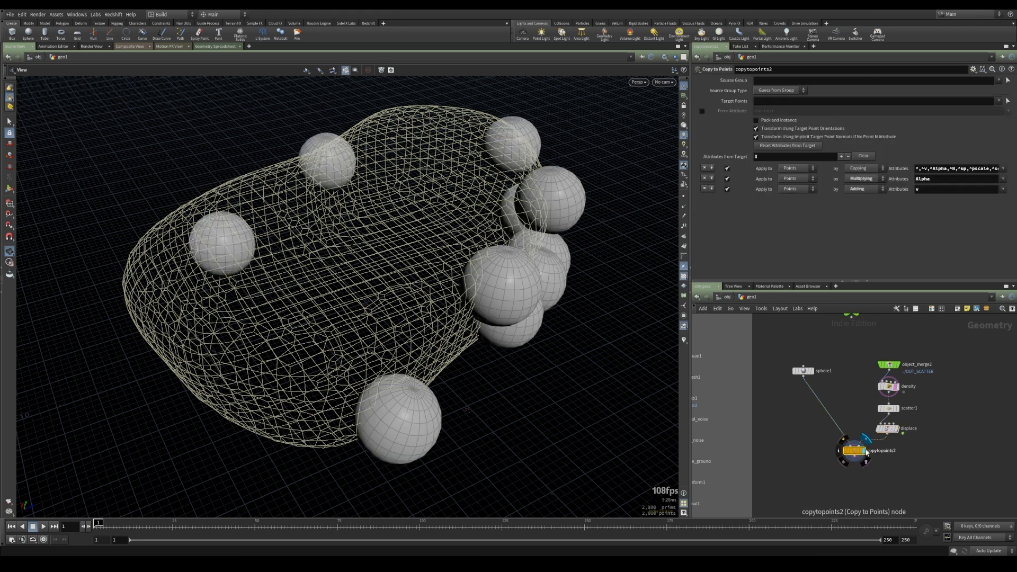
mouse_move(891, 432)
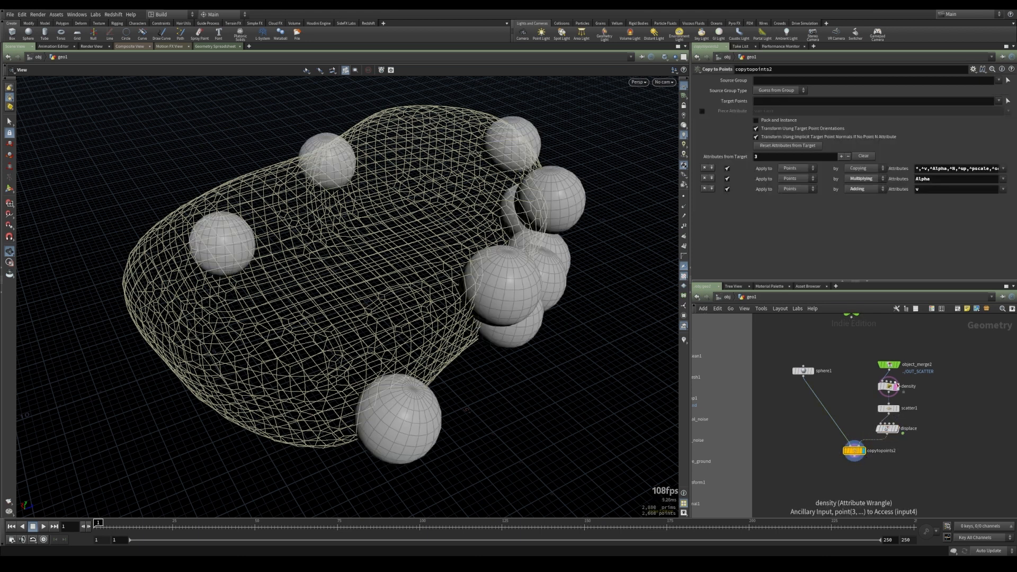
click(897, 390)
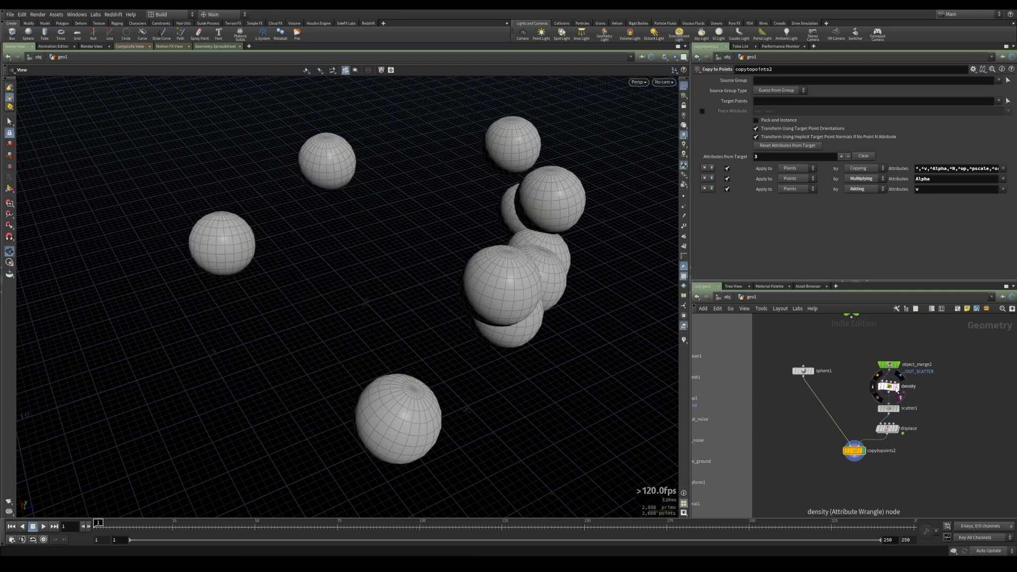
Inside the displace VOP, set the turbulent noise frequency to 7.5 on all three axes
double_click(888, 430)
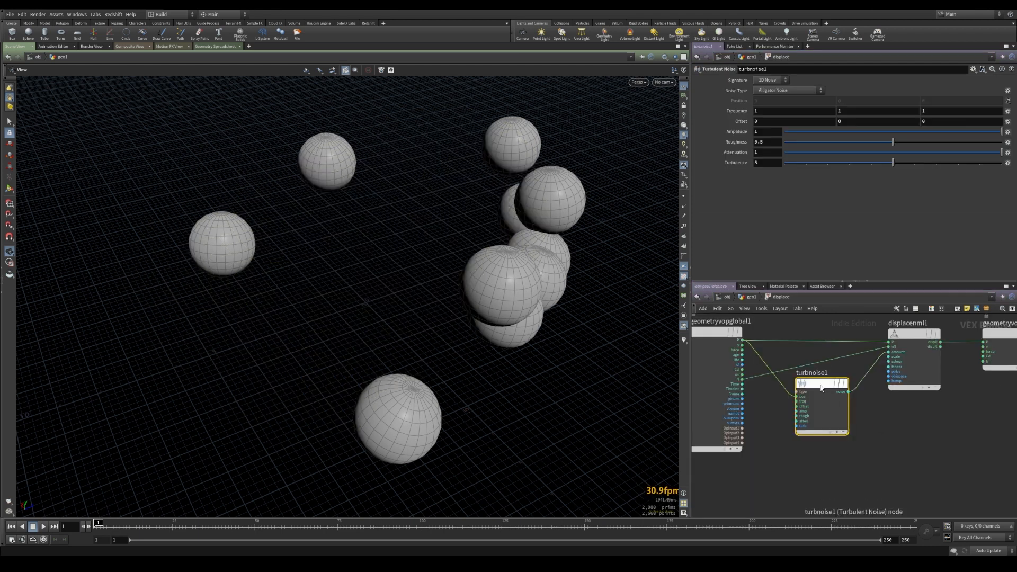
mouse_move(735, 111)
middle_down()
mouse_move(817, 120)
mouse_move(728, 112)
mouse_move(751, 99)
middle_up()
drag(769, 111, 688, 117)
text(7.5)
key(Tab)
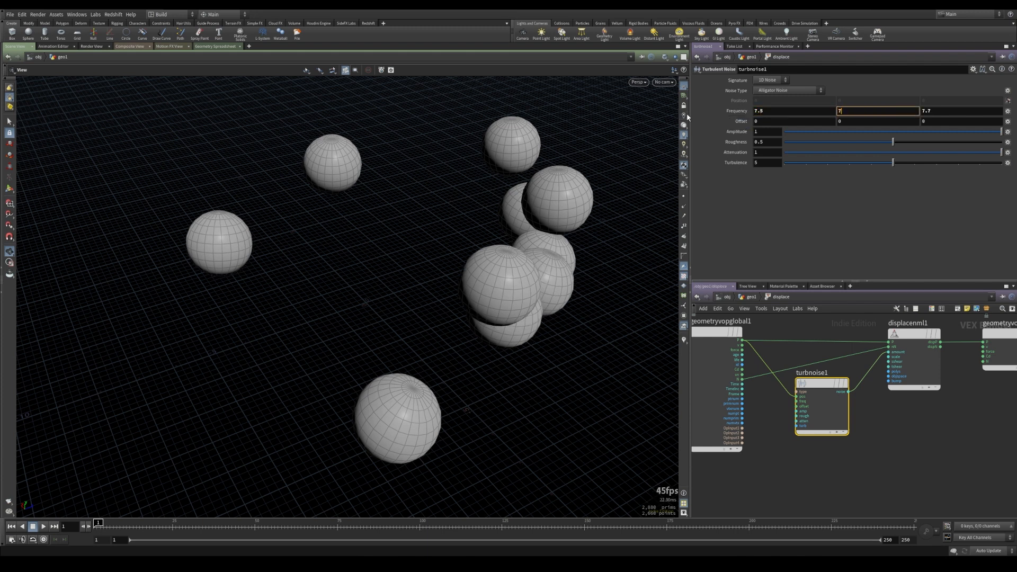
text(7.5)
key(Tab)
key(Return)
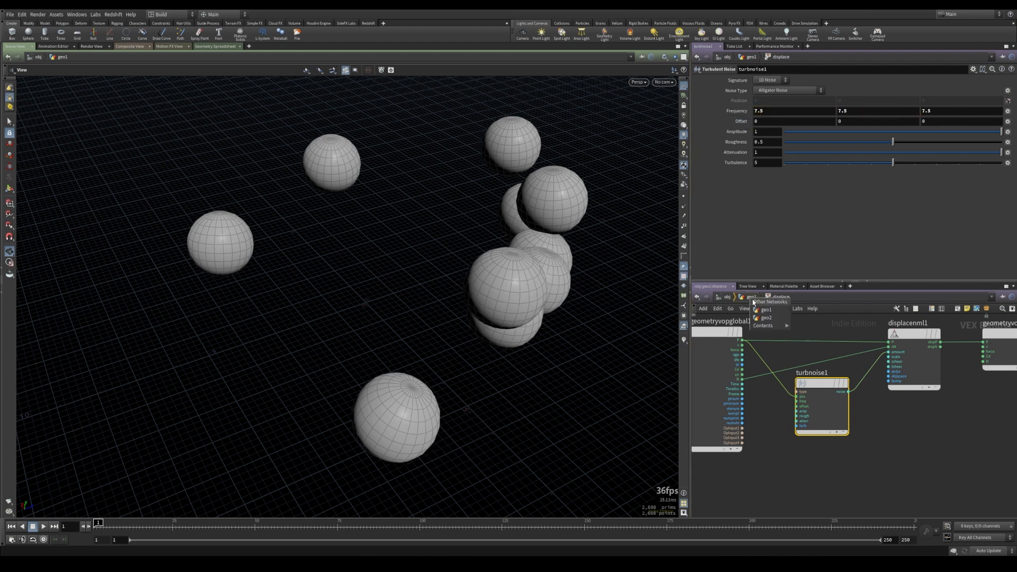
Insert a Fit Range node between the turbulent noise output and the displacement amount
click(922, 435)
key(Tab)
text(fit)
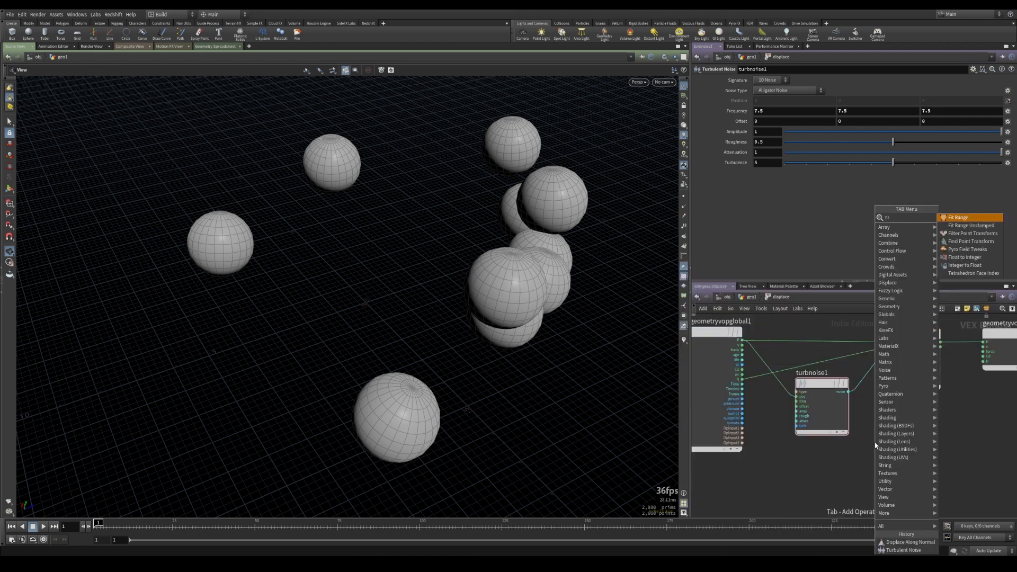
key(Down)
key(Up)
key(Return)
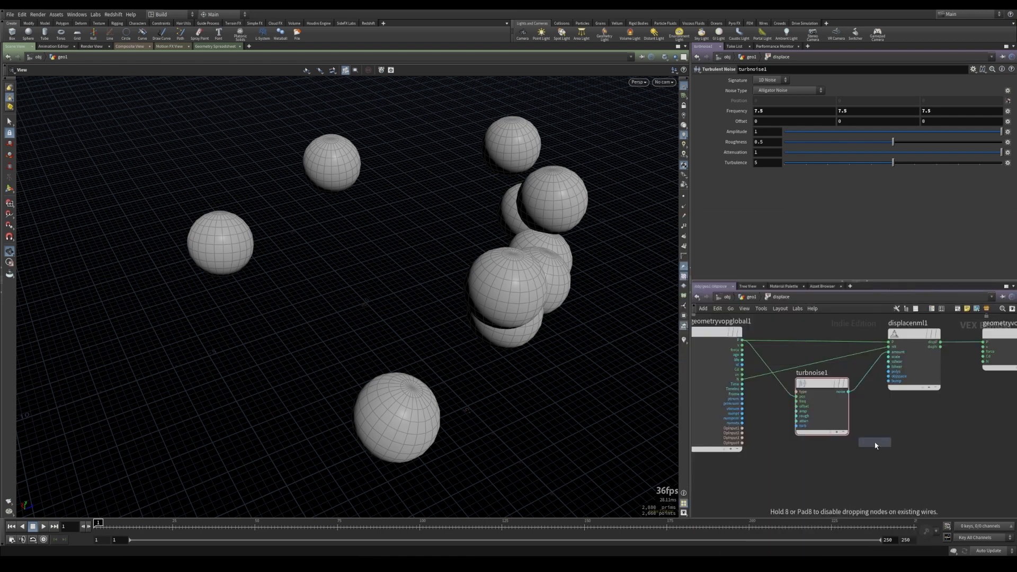
click(911, 379)
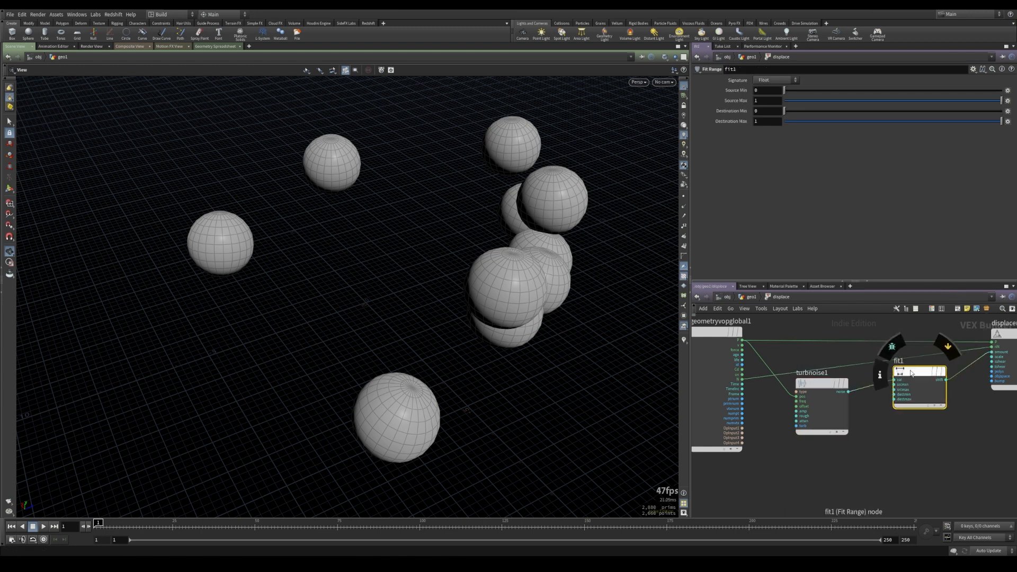
Promote the Fit Range node's destination min and max inputs as parameters
scroll(913, 400, up, 3)
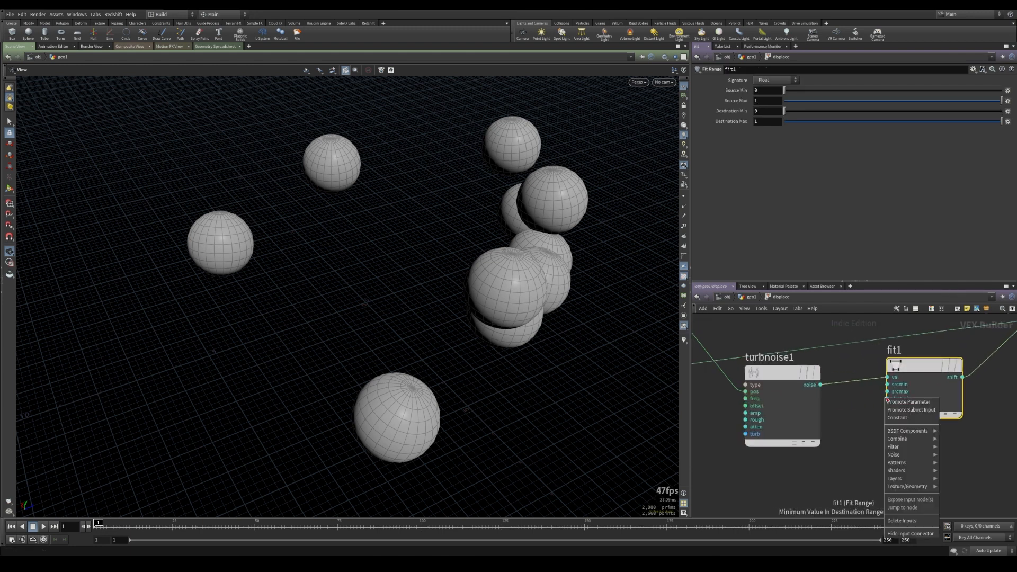
right_click(890, 406)
click(909, 412)
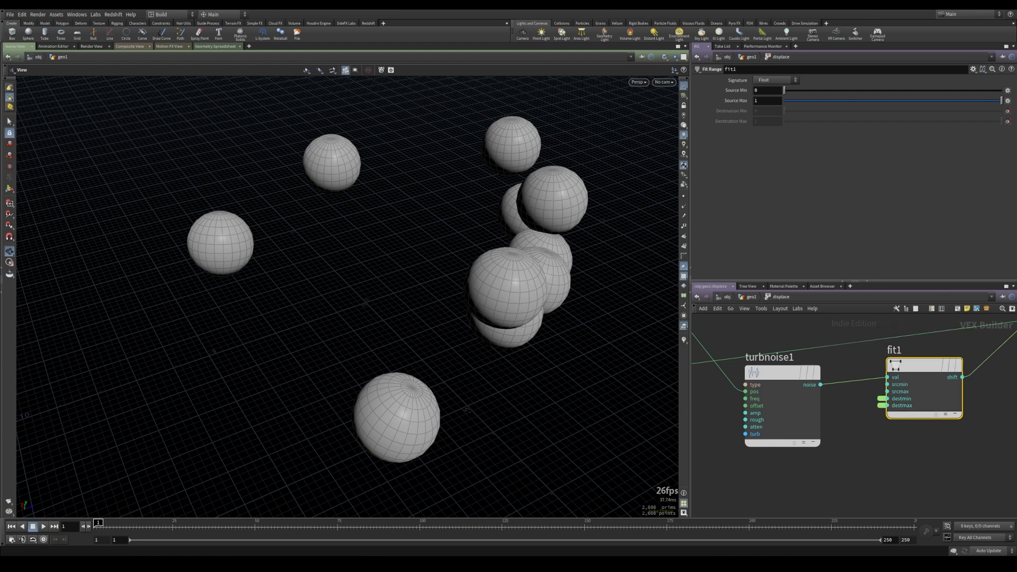
Set the Fit Range node's source max to 0.4
drag(841, 99, 856, 100)
click(782, 371)
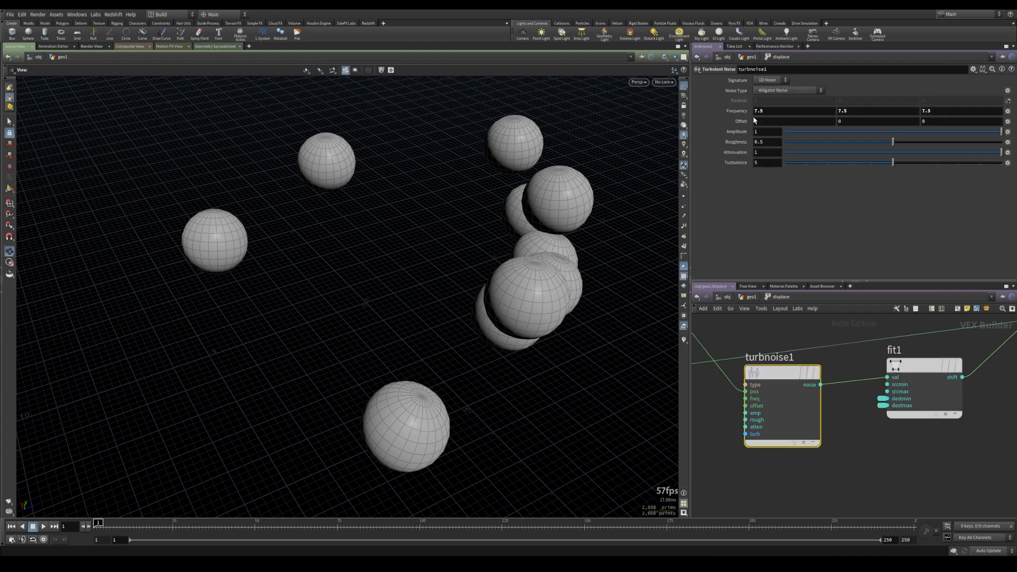
click(923, 365)
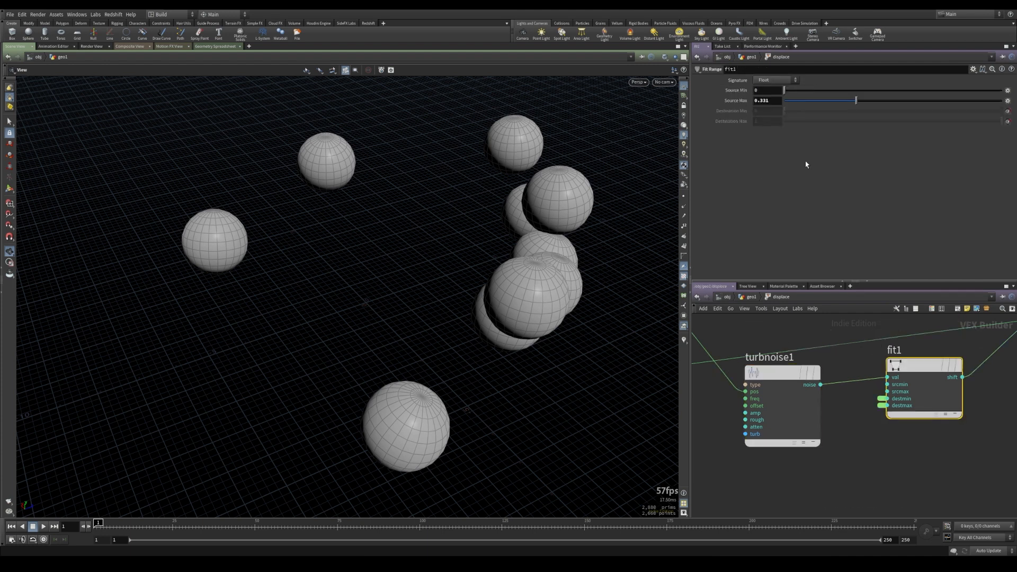
drag(774, 101, 761, 101)
text(4)
key(Return)
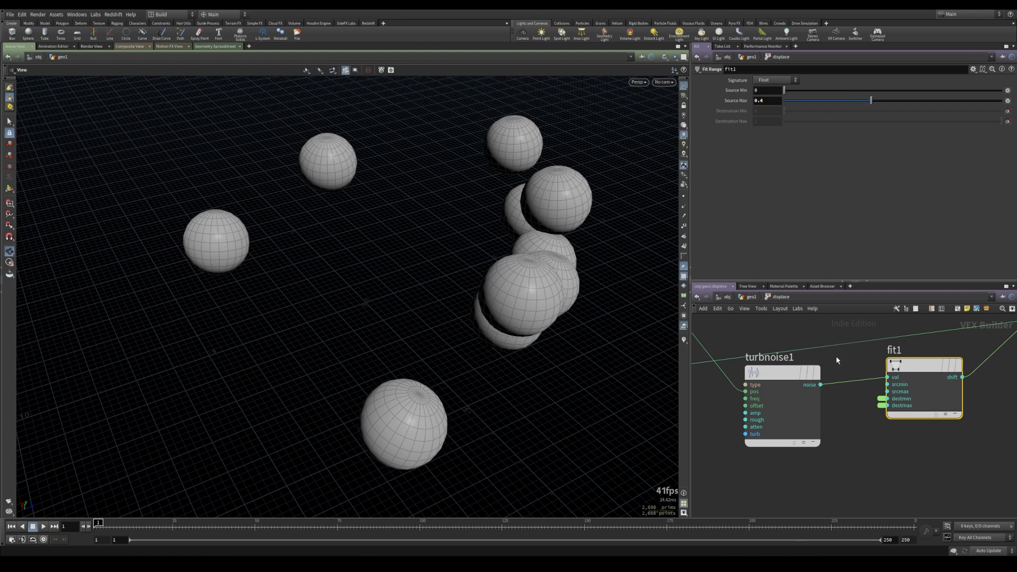
Return to the geometry level and set the displace node's promoted maximum value to 1
scroll(808, 361, down, 3)
click(751, 297)
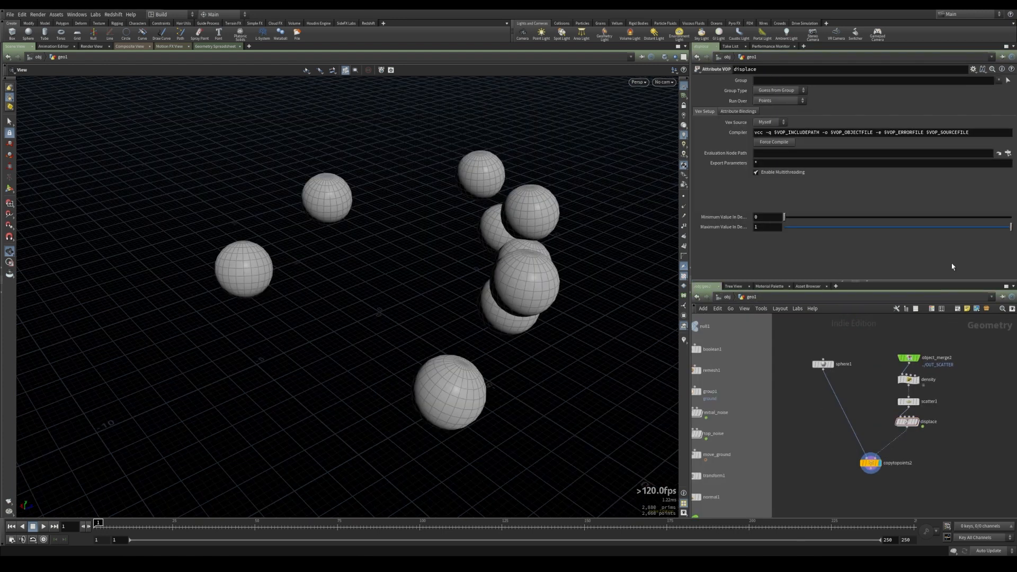
drag(862, 229, 1015, 236)
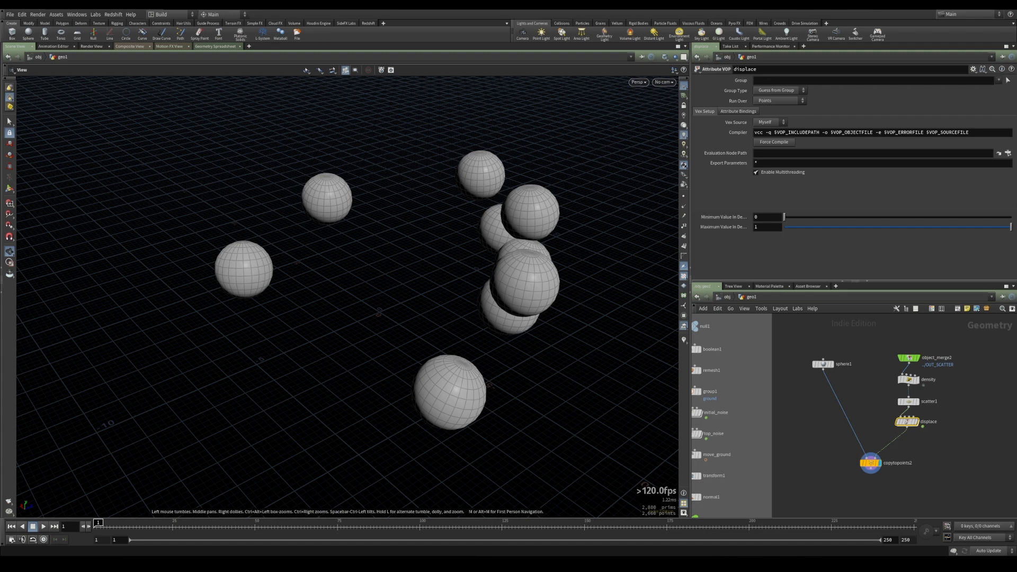
drag(345, 357, 347, 325)
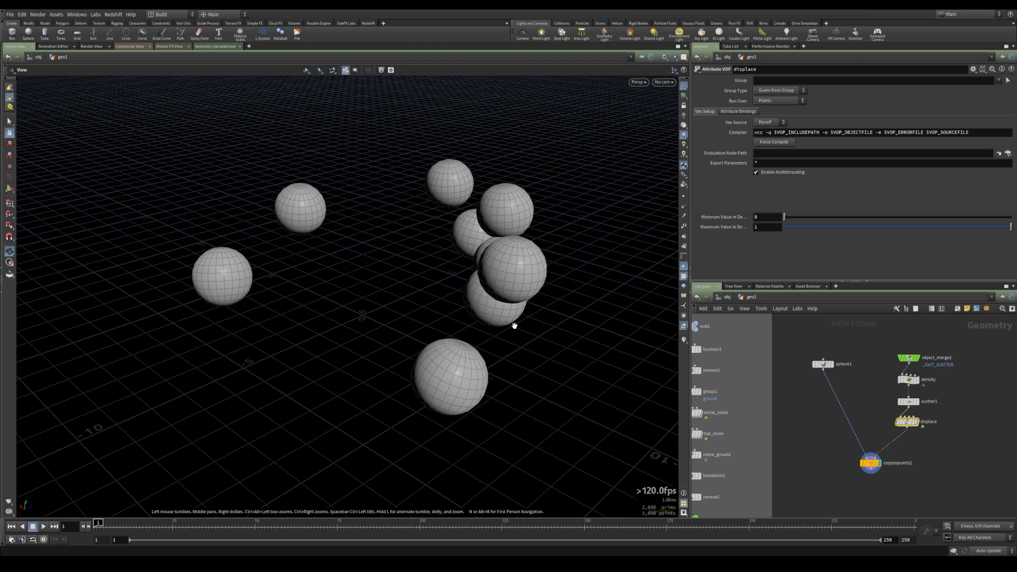
drag(399, 220, 370, 214)
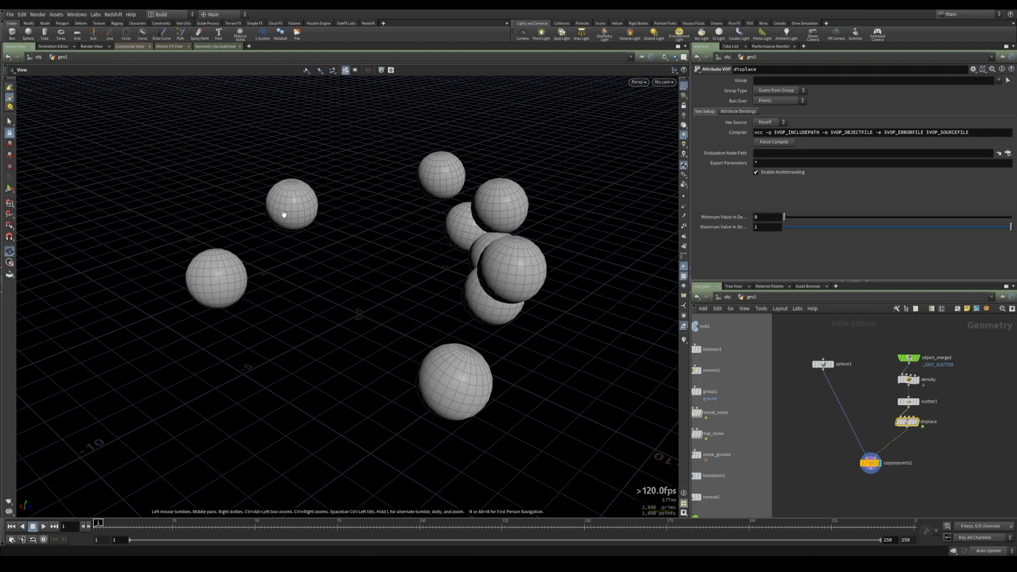
Insert a Point Wrangle between displace and copytopoints2 and rename it scale
click(869, 464)
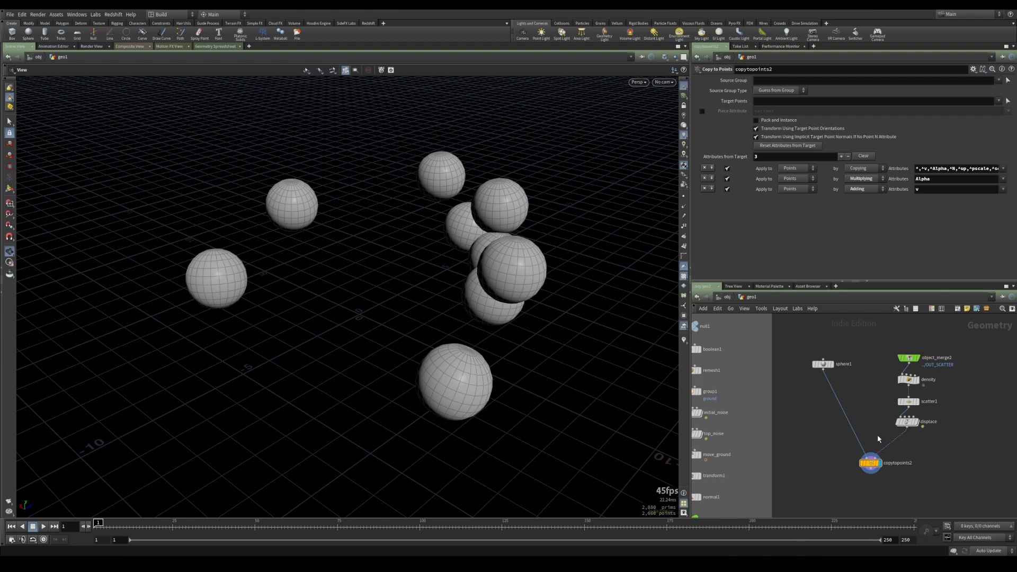
key(Tab)
text(pwr)
key(Return)
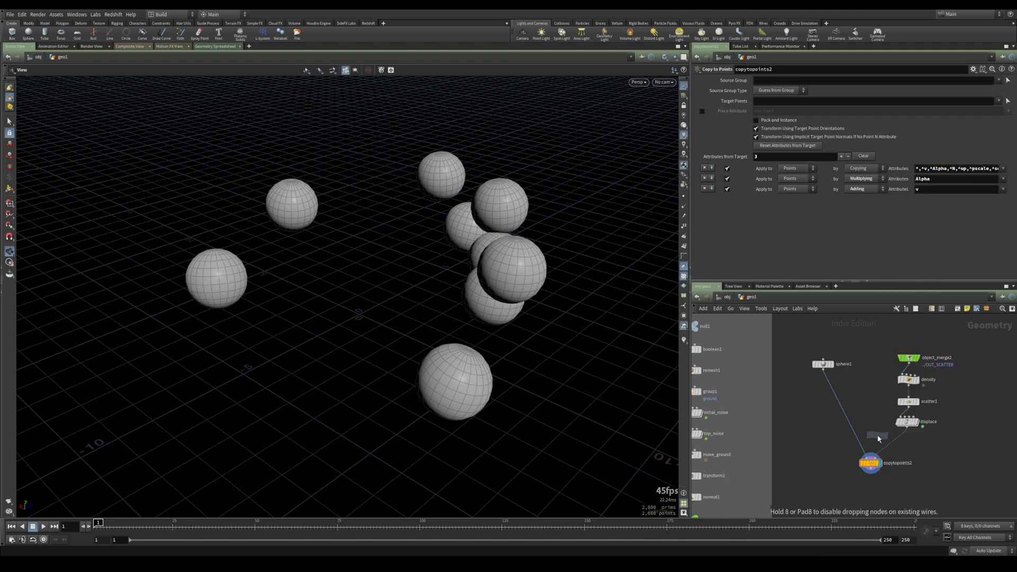
click(898, 445)
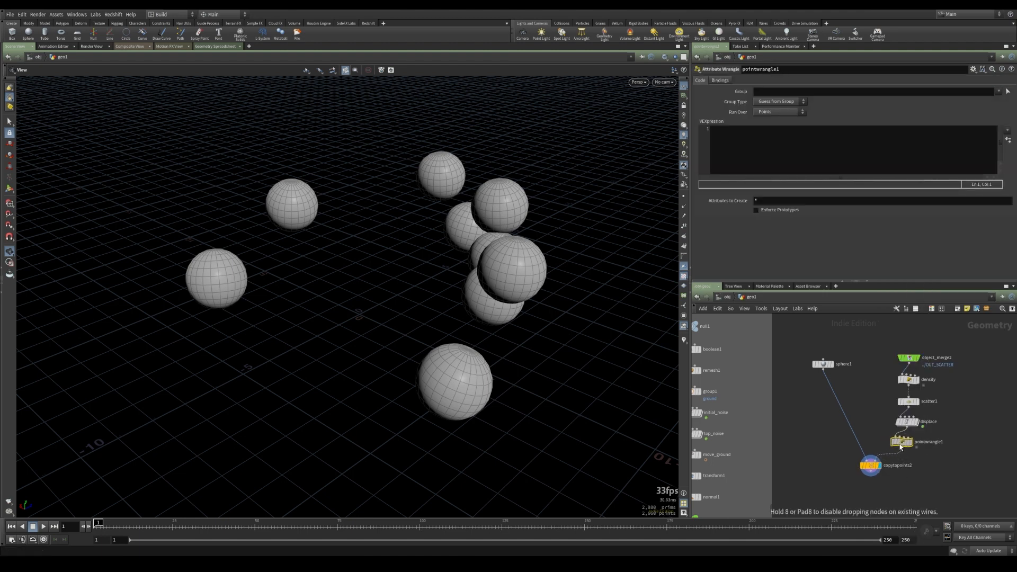
double_click(931, 449)
double_click(932, 449)
text(scale)
key(Return)
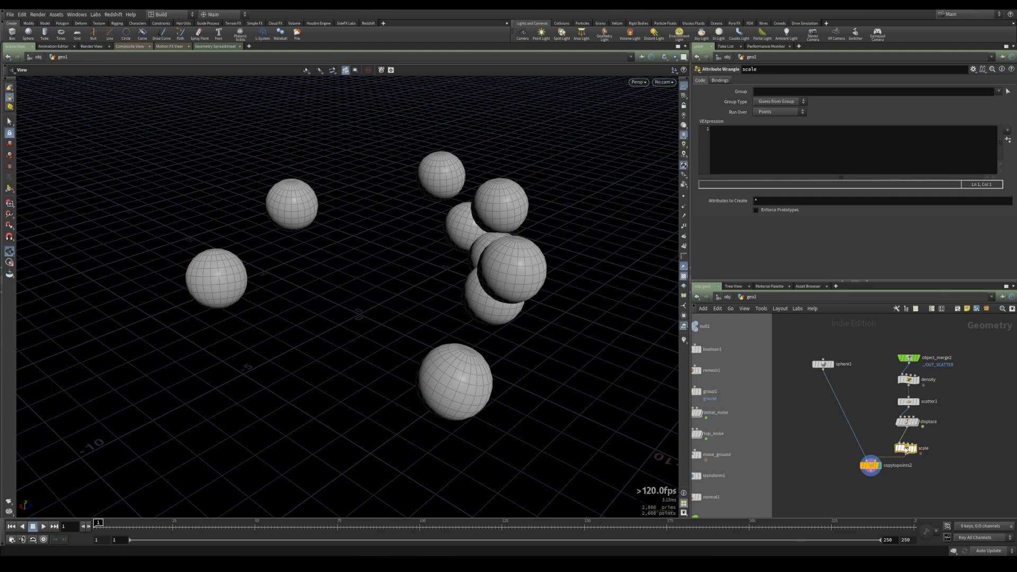
click(766, 157)
text(fl)
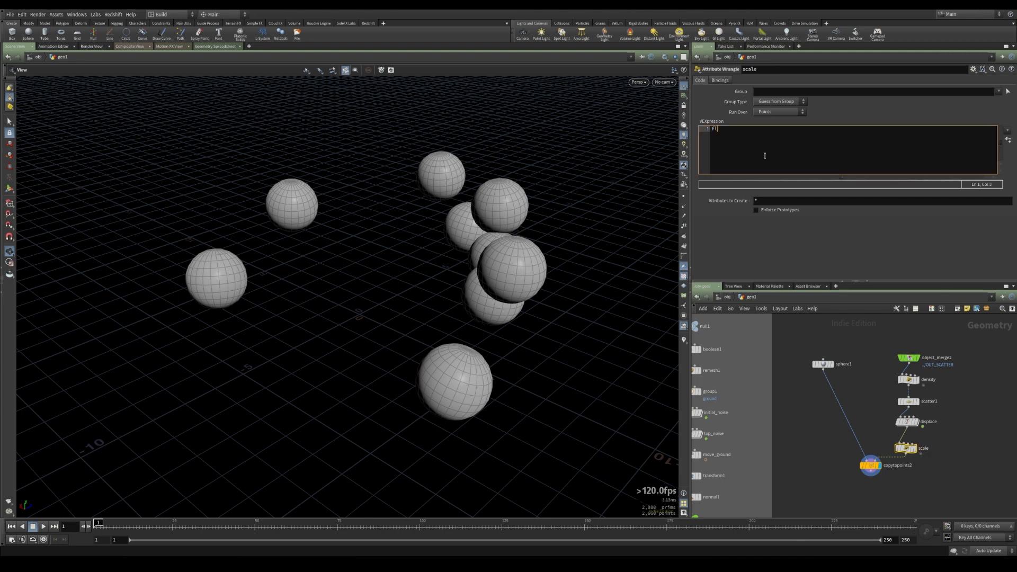
text(oat scale)
text(x = 1;)
key(Return)
text(float scale)
key(Escape)
text(y = 1;)
key(Return)
text(float scalez = 1;)
key(Return)
key(Return)
text(vector)
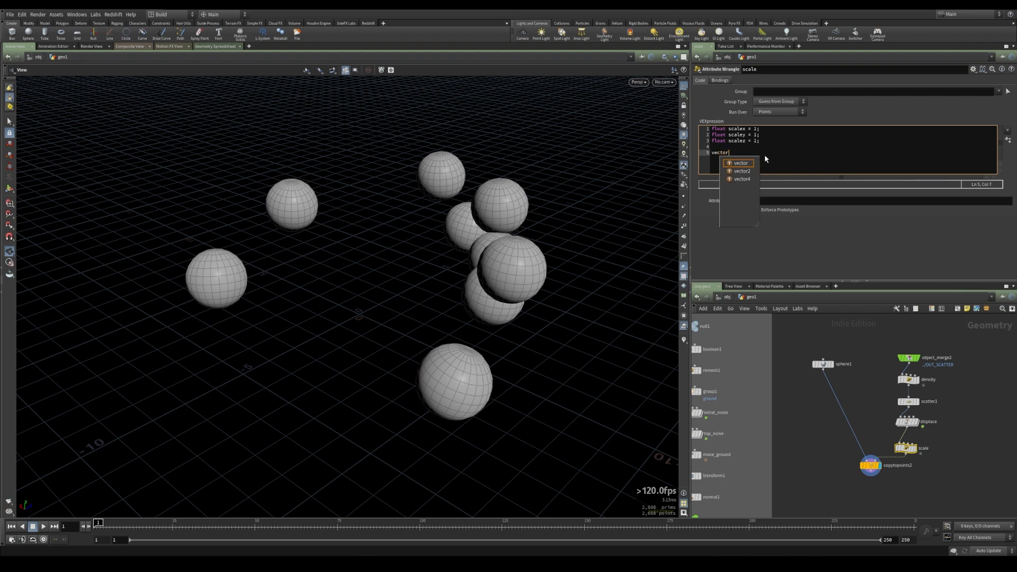
text( scal)
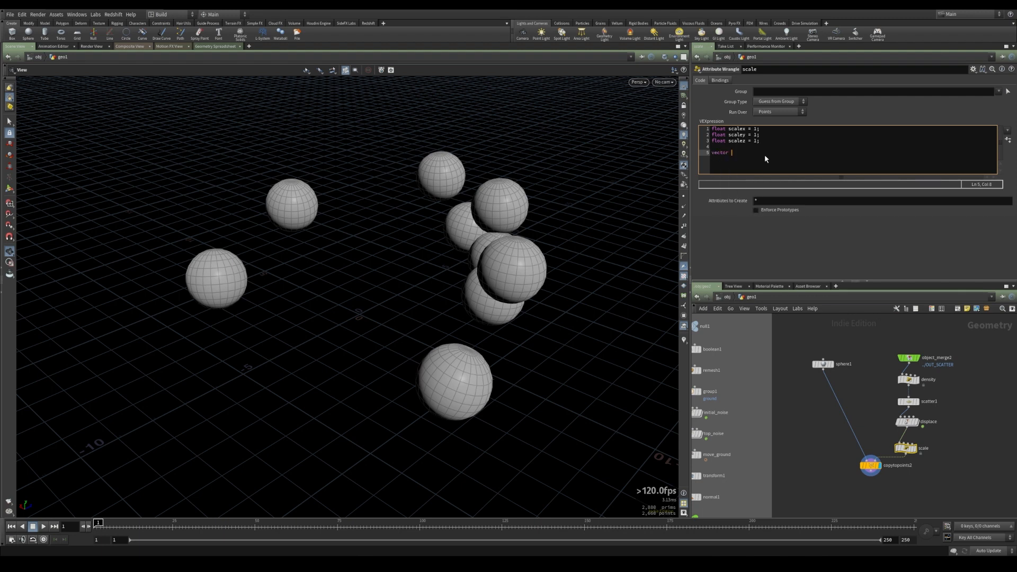
text(e = set(scalex,scale)
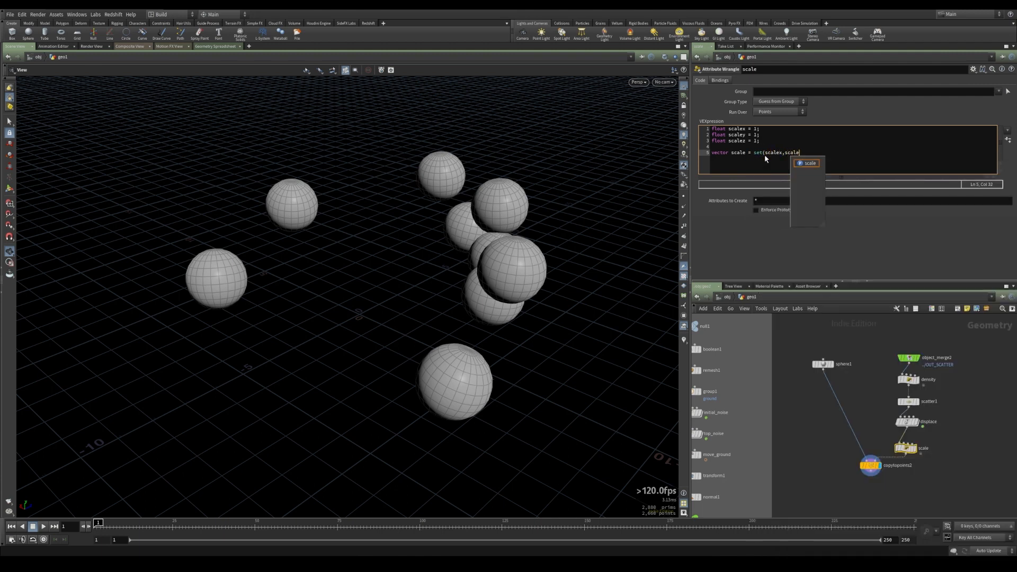
text(y,scalez);)
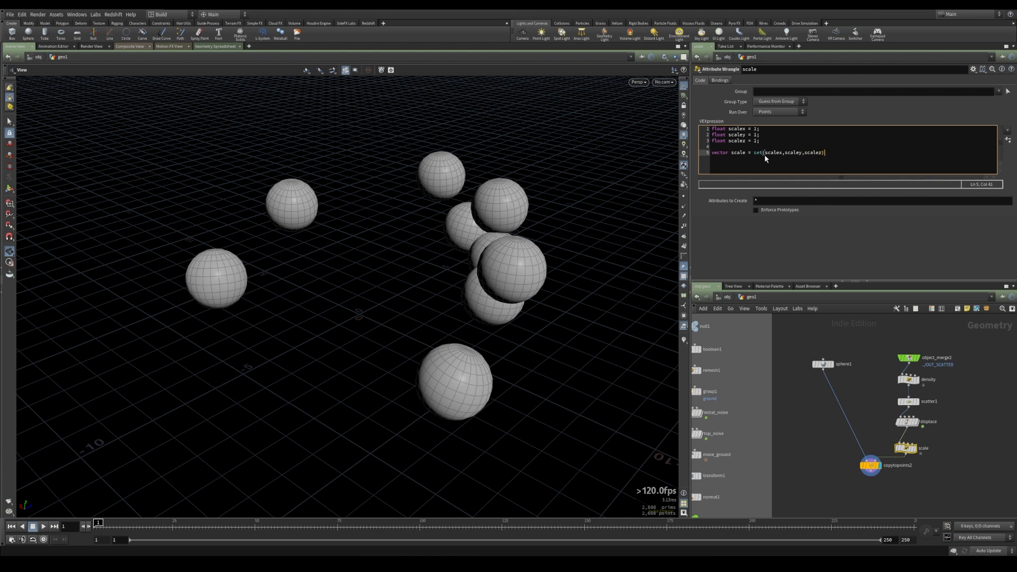
key(Return)
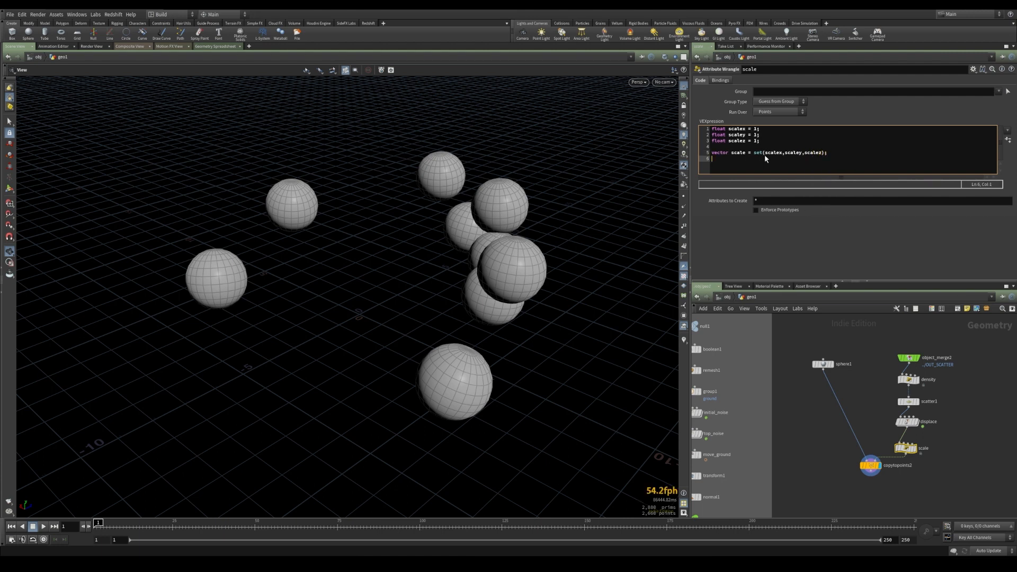
key(Return)
text(@scale = scale;)
Change scalex to 0.2 and scaley to 0.5 in the wrangle to flatten the copied spheres
click(757, 129)
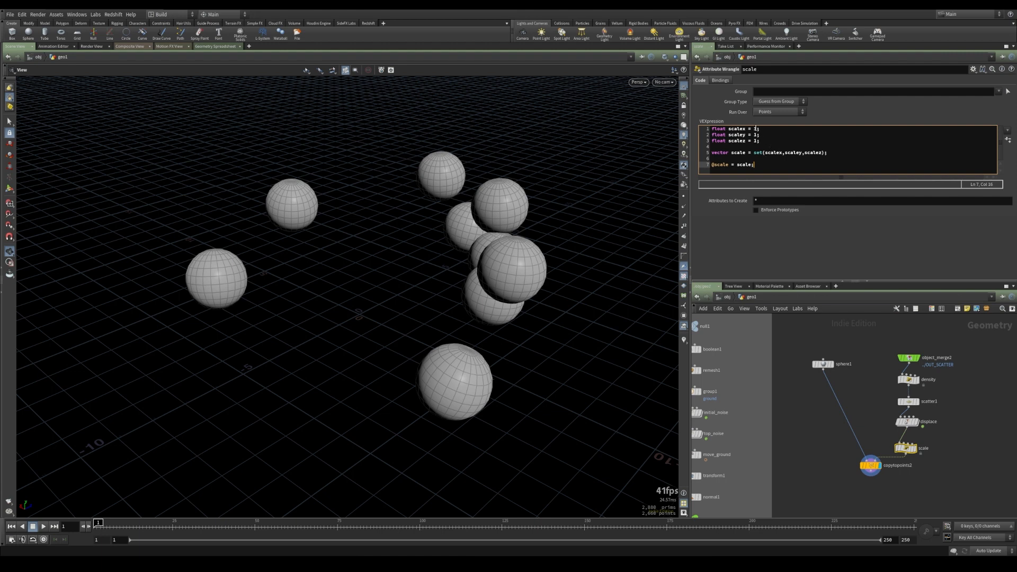
key(BackSpace)
text(0.2)
key(Down)
key(BackSpace)
text(0.5)
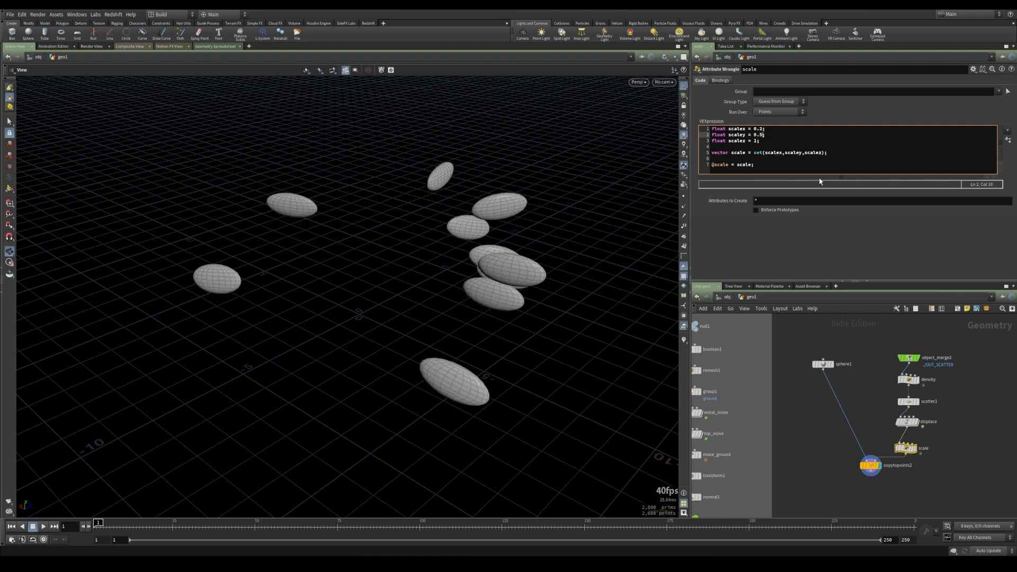
click(870, 465)
drag(412, 318, 472, 328)
drag(416, 413, 347, 335)
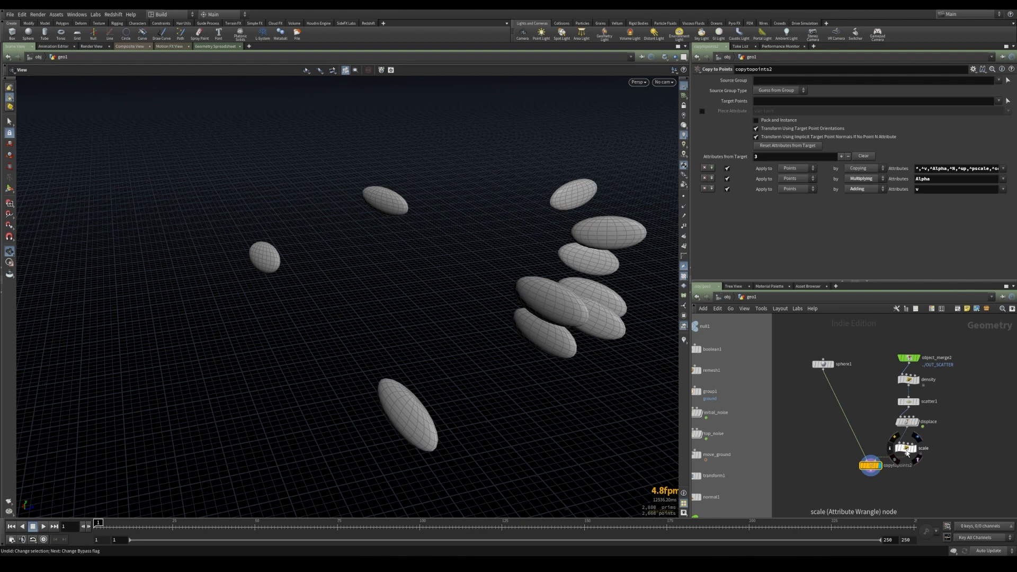
Inspect the scattered copies against the rock by toggling node displays and orbiting the view
click(907, 449)
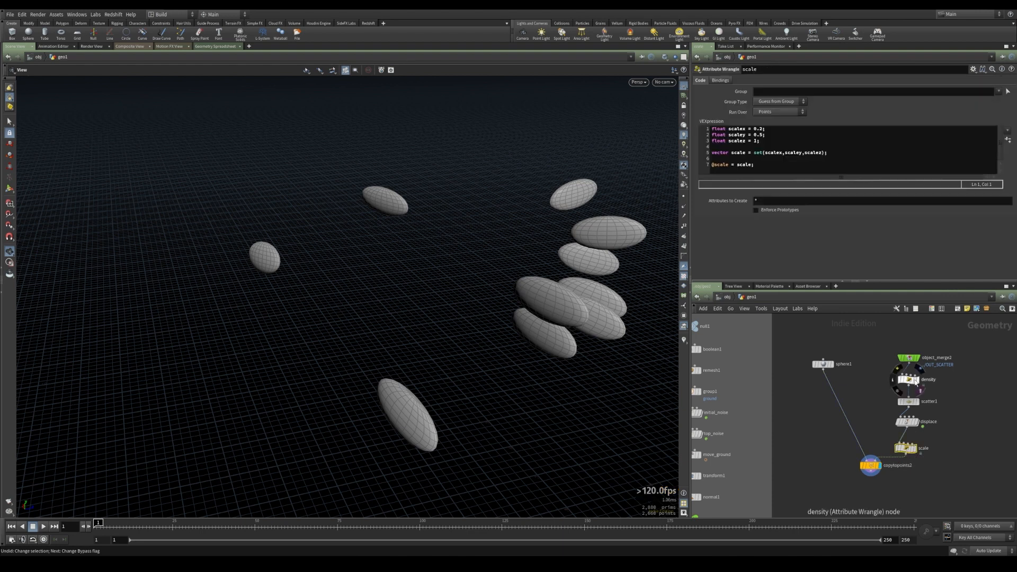
click(915, 382)
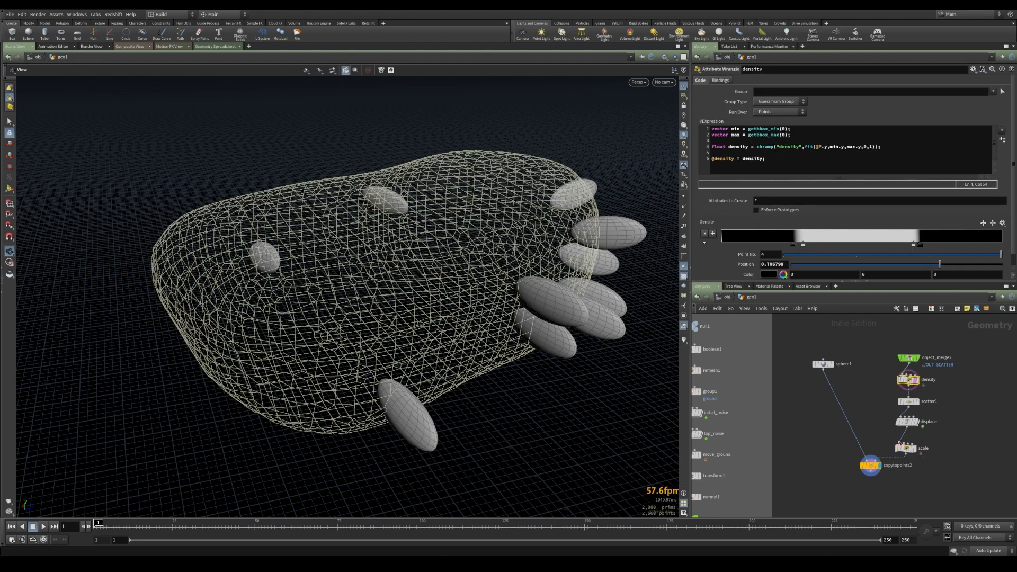
click(902, 445)
drag(366, 328, 448, 412)
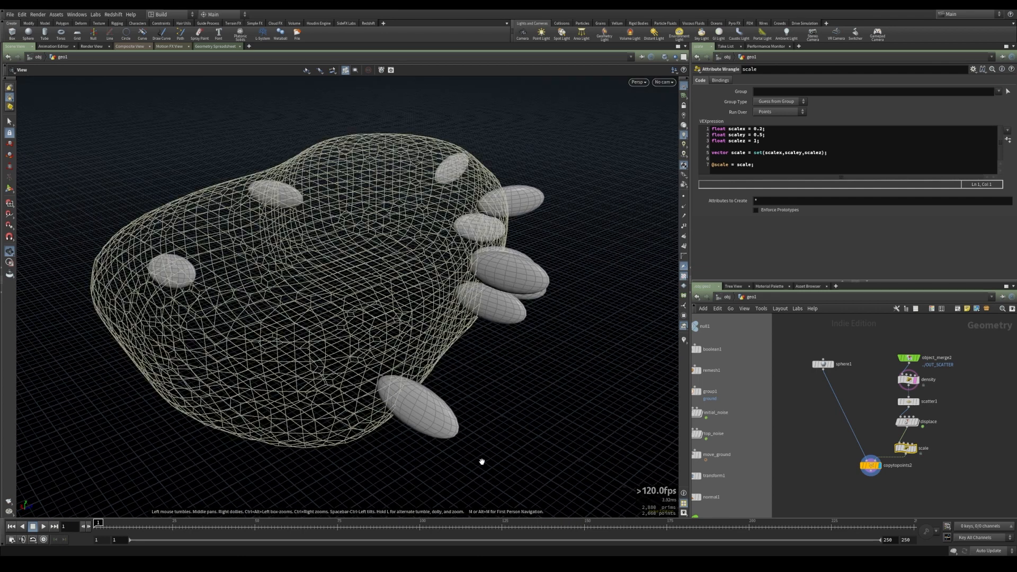
drag(355, 384, 395, 401)
mouse_move(897, 432)
click(899, 428)
click(899, 428)
click(899, 430)
click(899, 430)
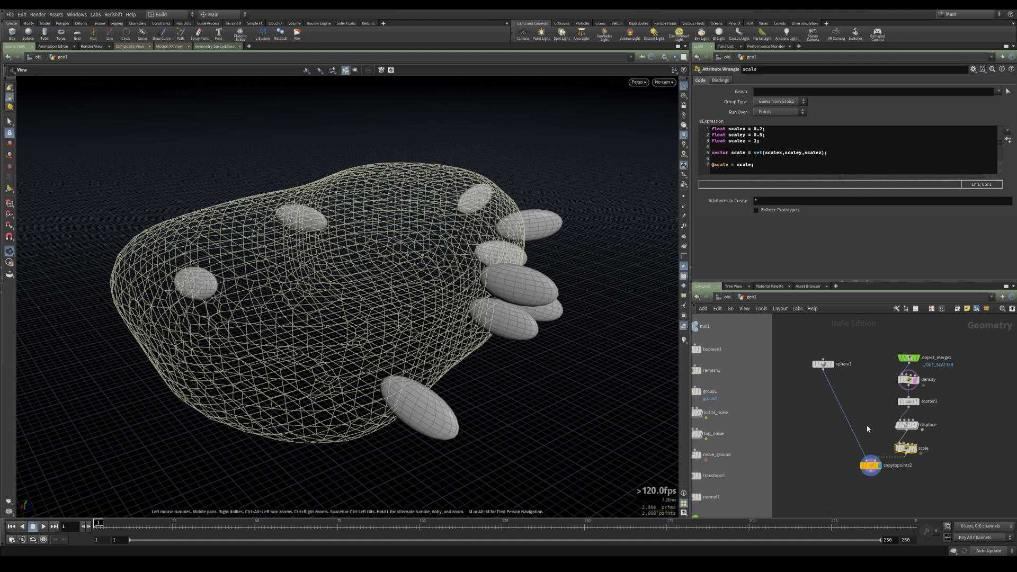
click(913, 454)
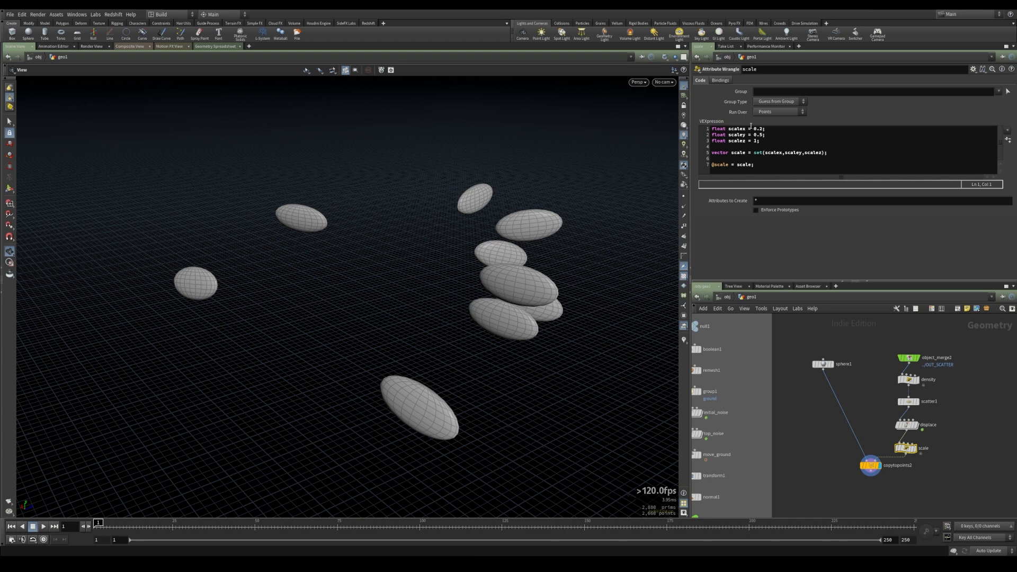
Add a seed variable read from a "randseed" channel at the top of the scale wrangle and create its parameter
click(761, 129)
key(BackSpace)
text(2)
key(Return)
key(Return)
key(Up)
key(Up)
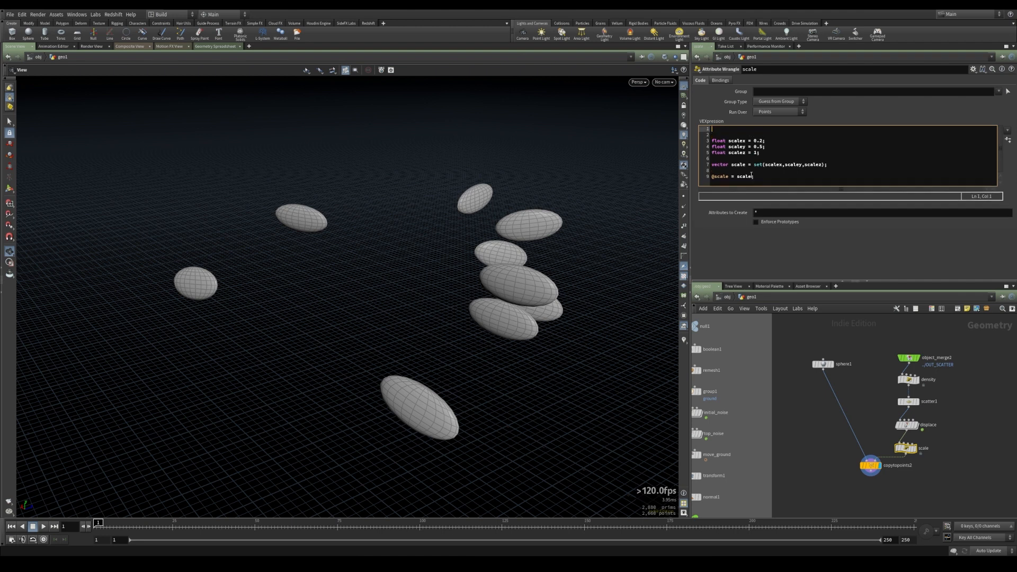
text(float seed = chf()
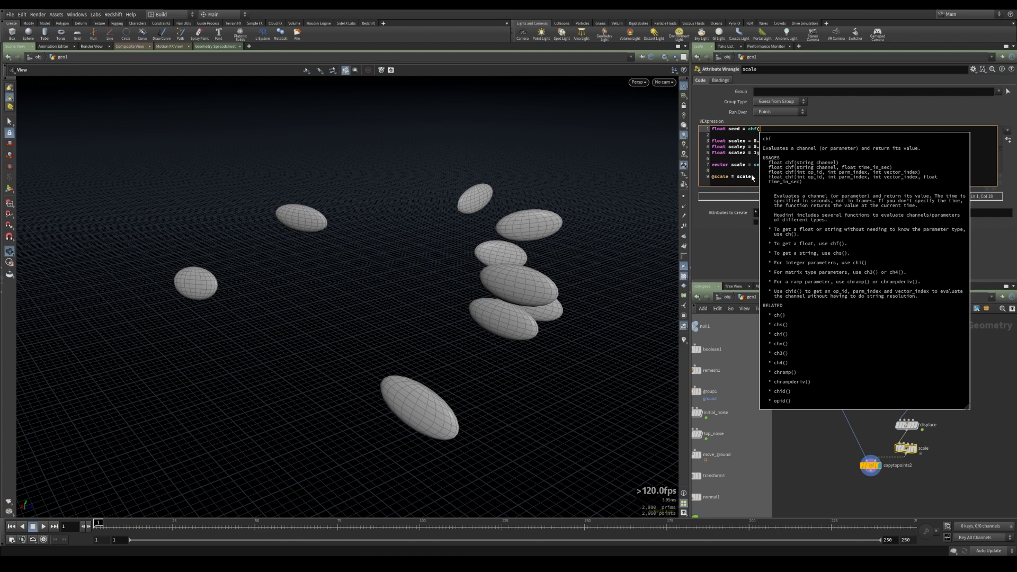
text("randseed");)
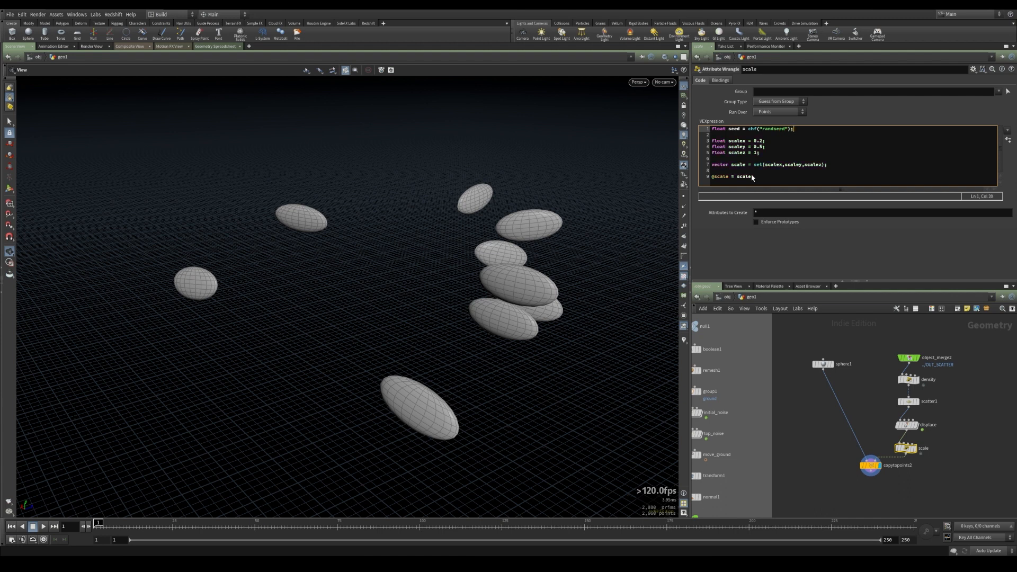
click(1009, 140)
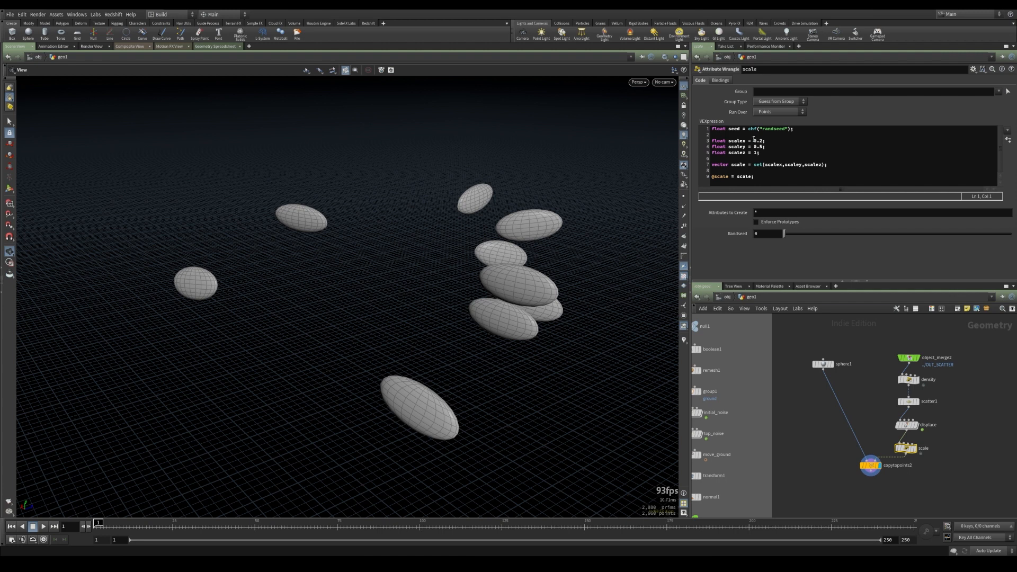
drag(754, 140, 764, 140)
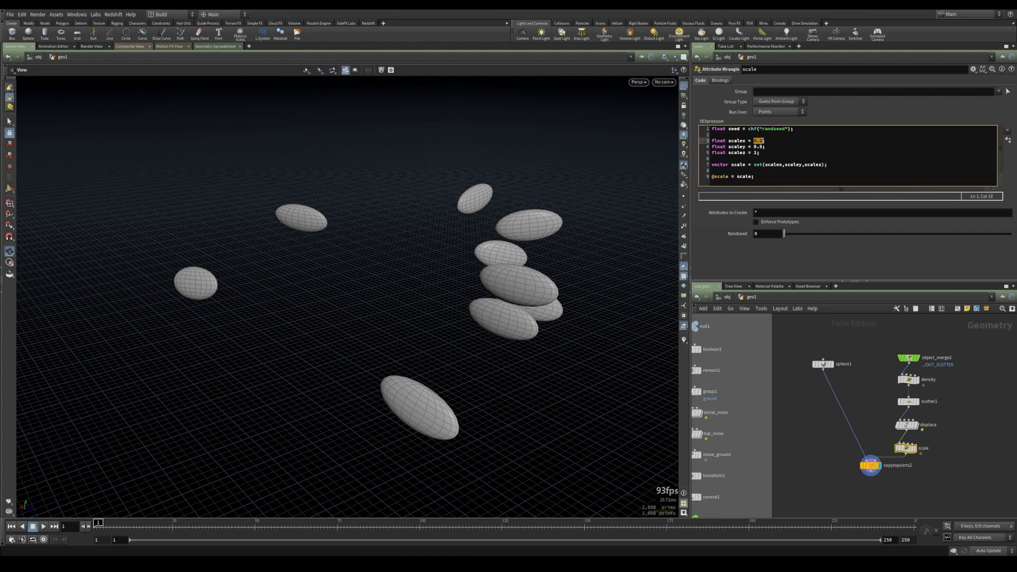
text(rand()
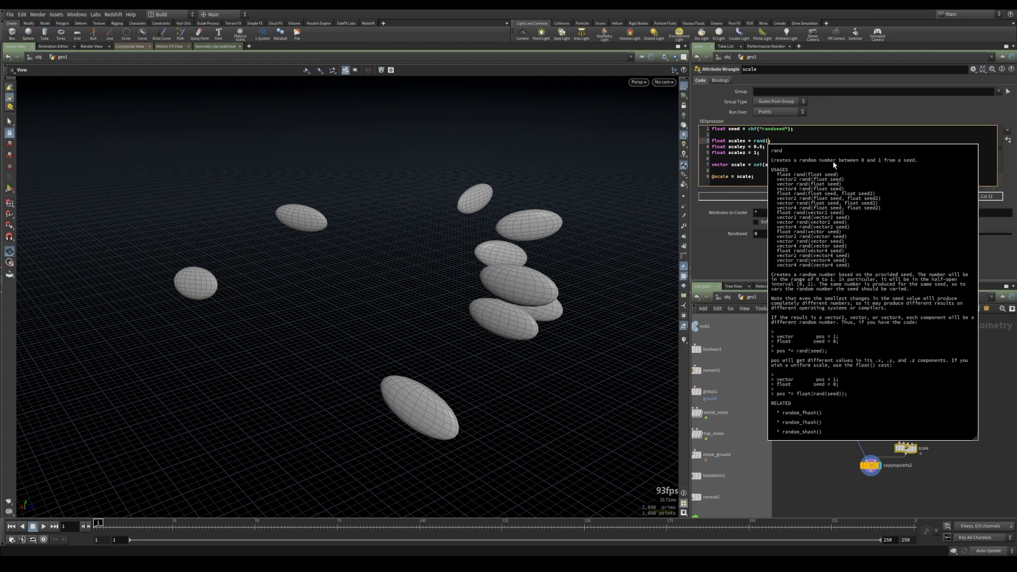
text(@ptnu)
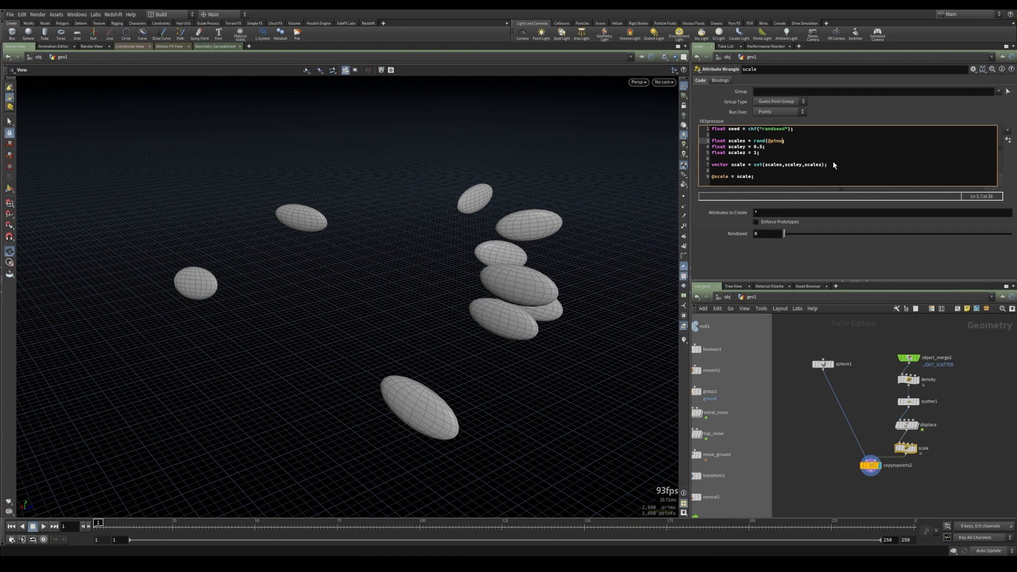
text(m+432+seed);)
Copy the random expression to scaley and change its offset to 643
mouse_move(754, 141)
mouse_down()
mouse_move(812, 140)
mouse_move(765, 147)
mouse_up()
key(ctrl+c)
key(ctrl+v)
double_click(789, 147)
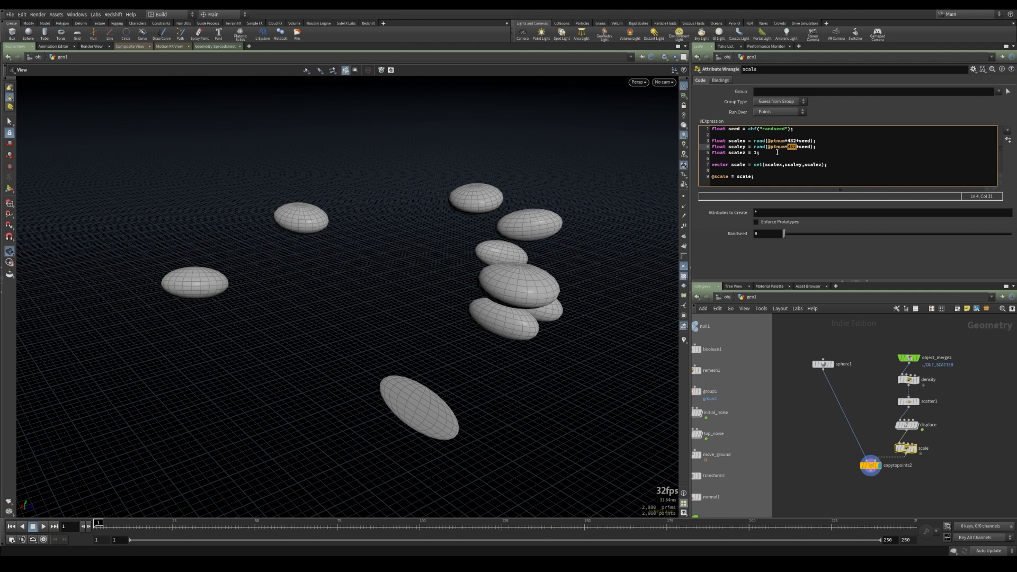
text(643)
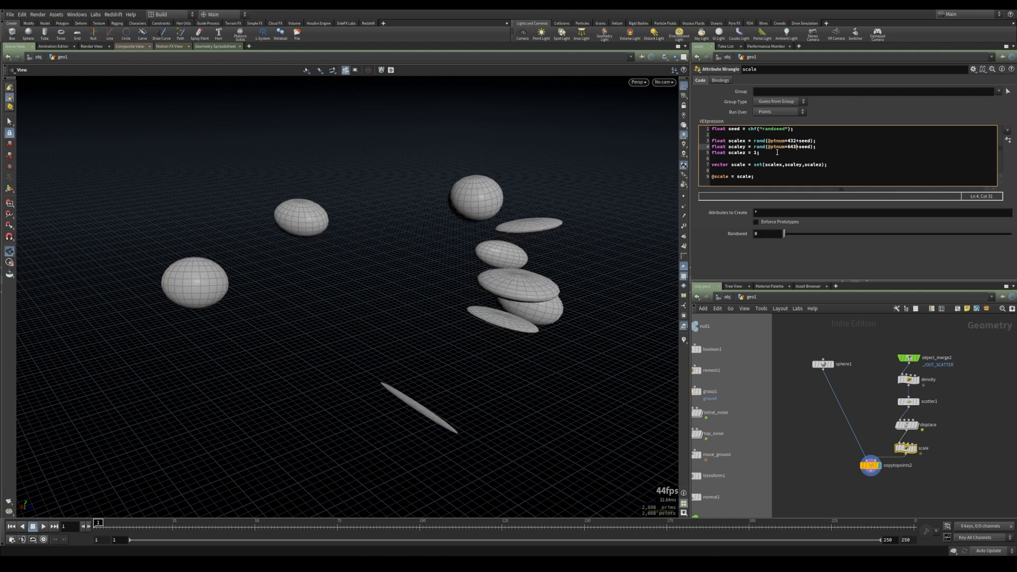
click(805, 378)
drag(428, 320, 417, 349)
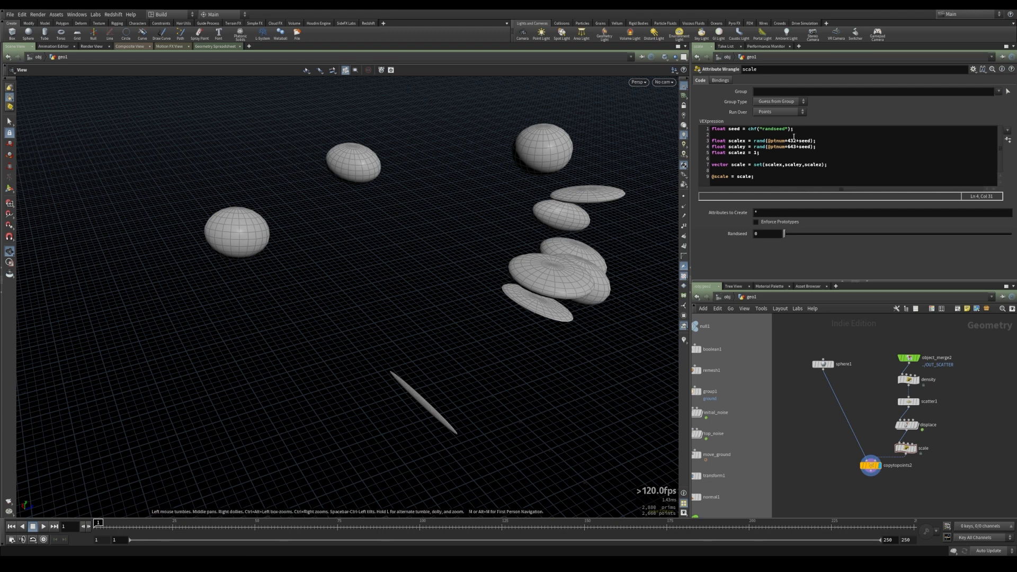
drag(503, 277, 528, 264)
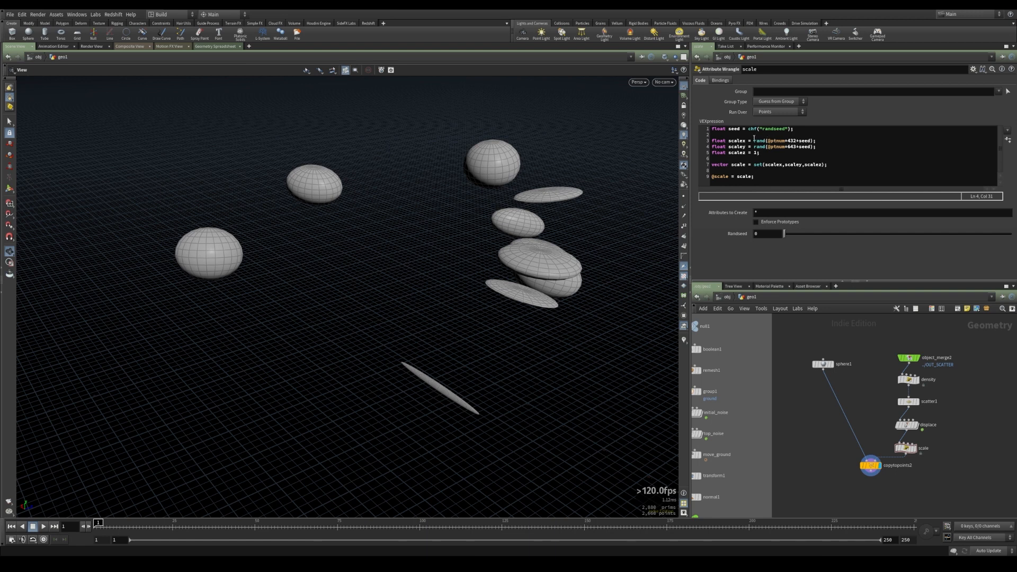
Wrap scalex in fit01 with chf("minx") and chf("maxx"), create the parameters, and set minx about 0.33 and maxx 1
click(753, 141)
text(fit01()
click(832, 140)
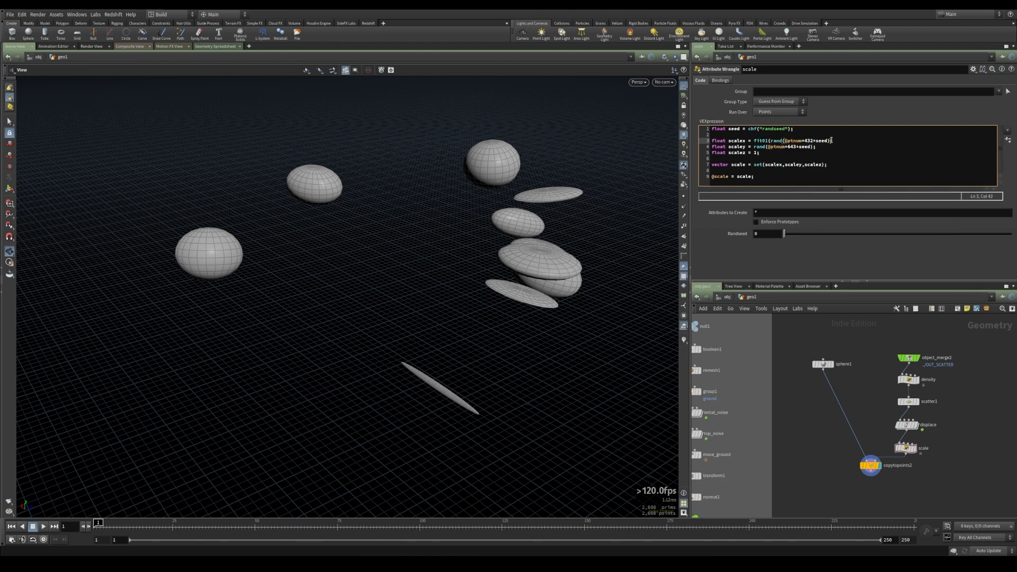
text(,chf("minx"),chf("m)
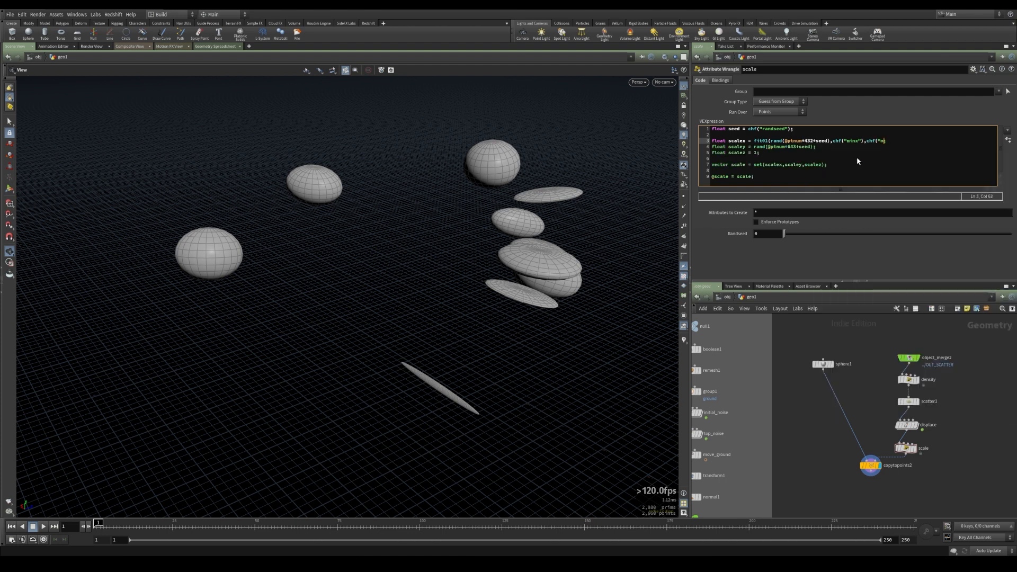
text(axx"))
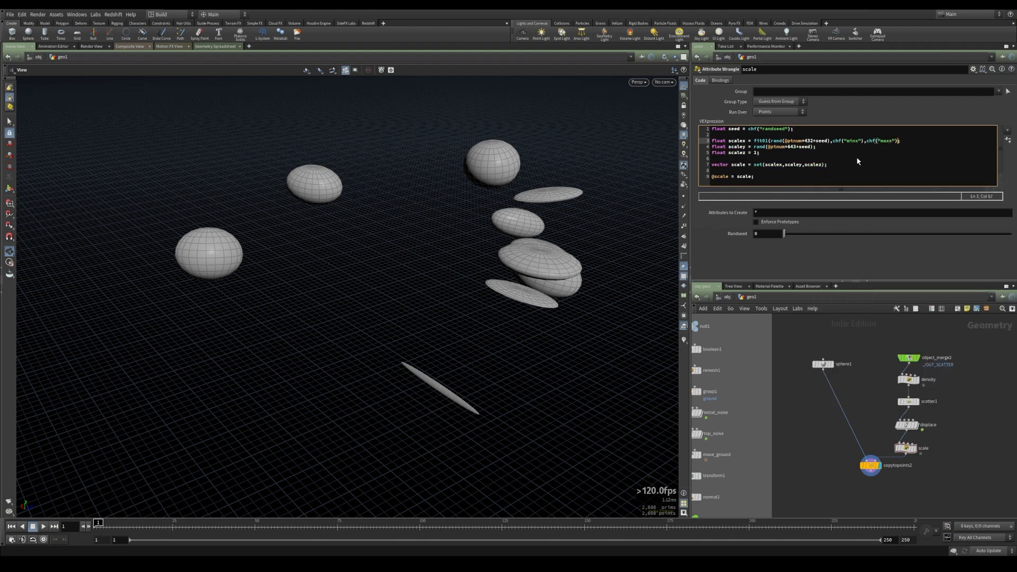
text())
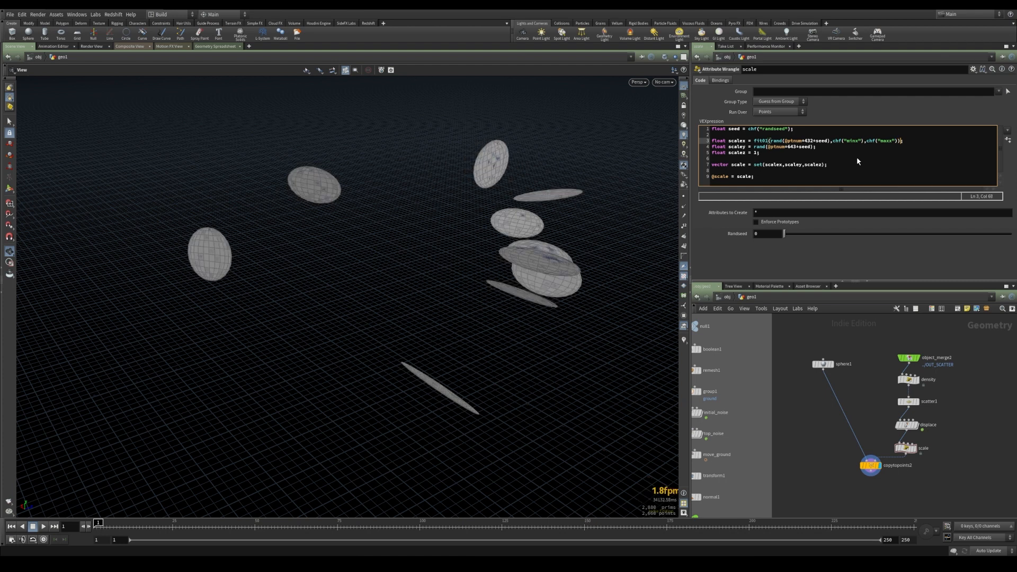
click(1008, 139)
drag(793, 257, 1011, 255)
drag(785, 243, 858, 245)
Wrap scaley in fit01 with chf("miny") and chf("maxy"), create the parameters, and set maxy to 3 and miny to 1
click(754, 146)
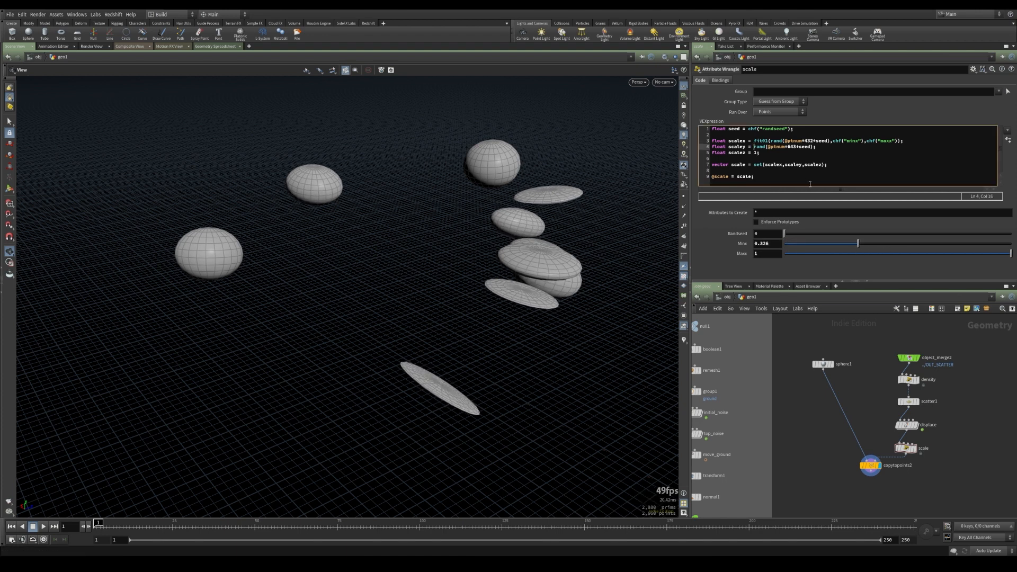
text(fit01()
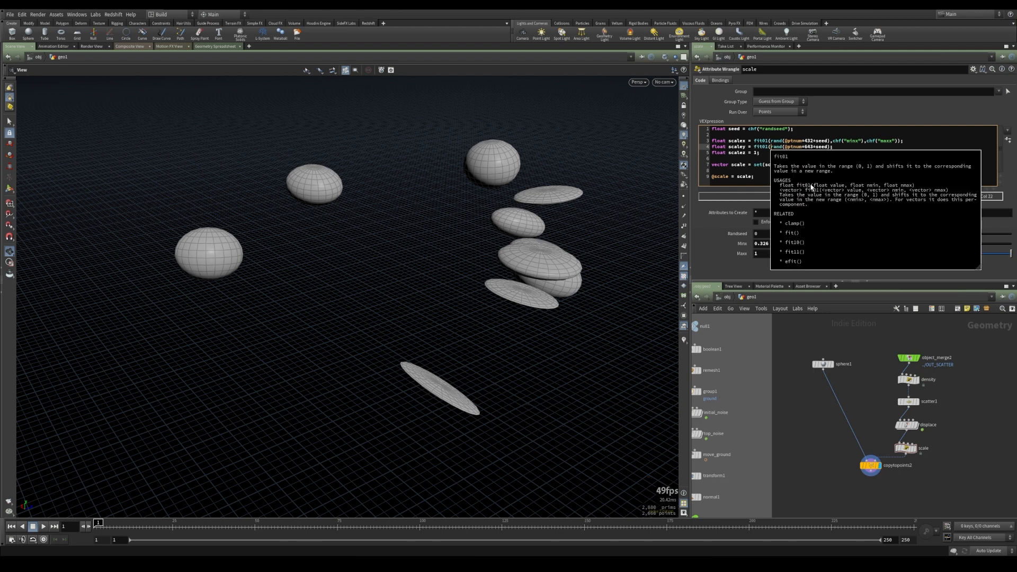
click(831, 146)
text(,chf("min)
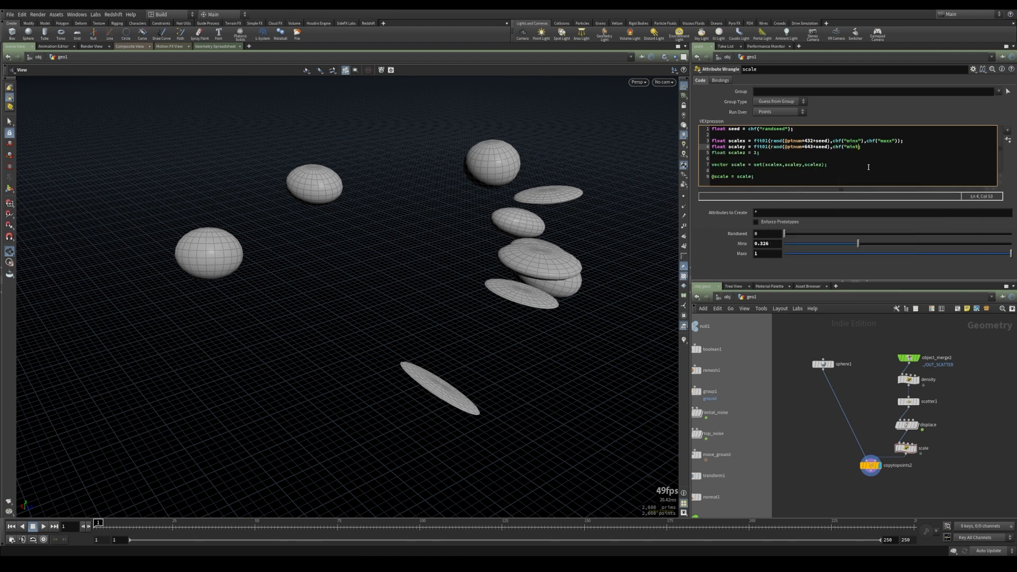
text(y"),chf("maxy"));)
click(1008, 140)
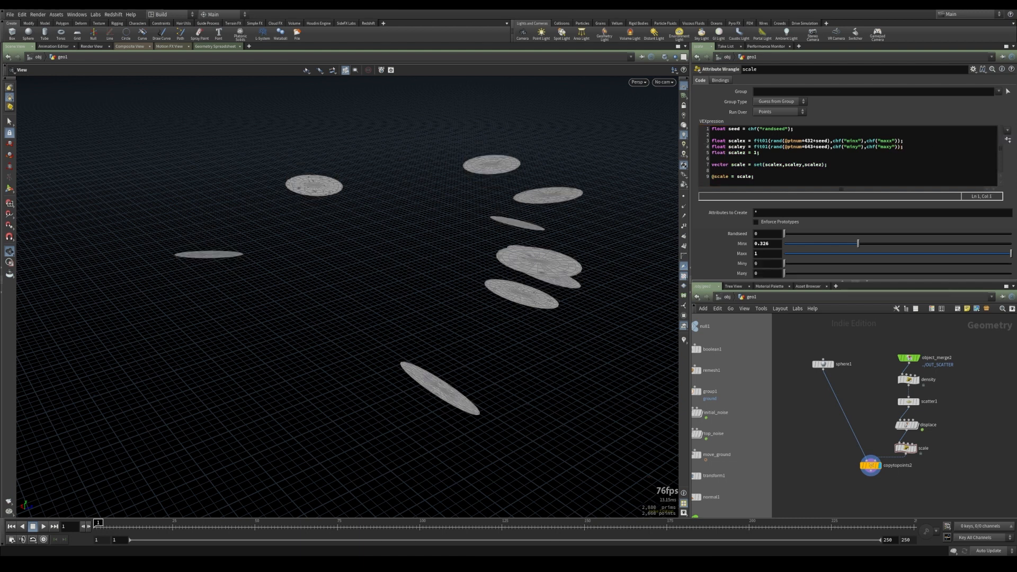
drag(789, 274, 1012, 271)
drag(764, 264, 701, 268)
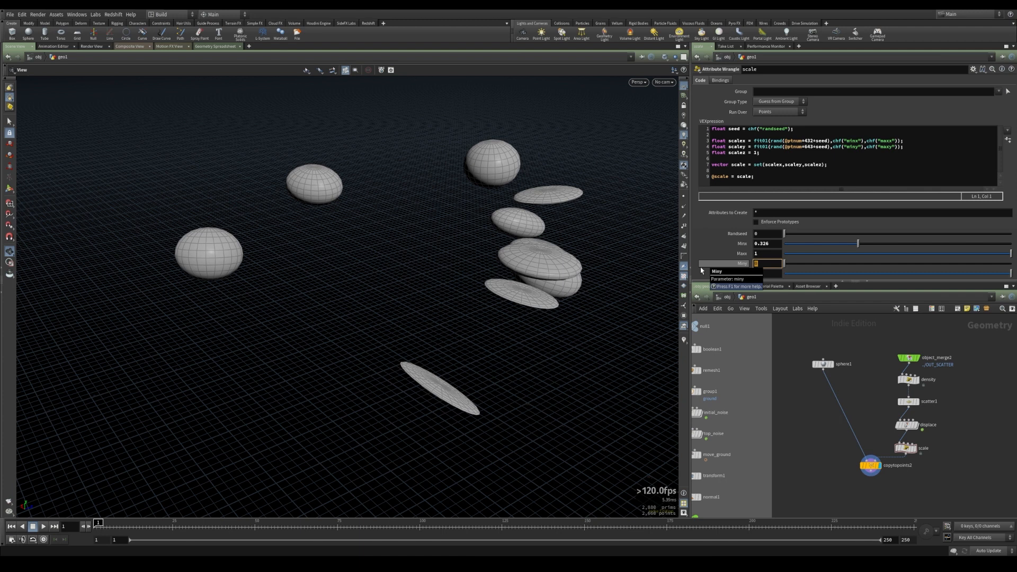
text(1)
key(Return)
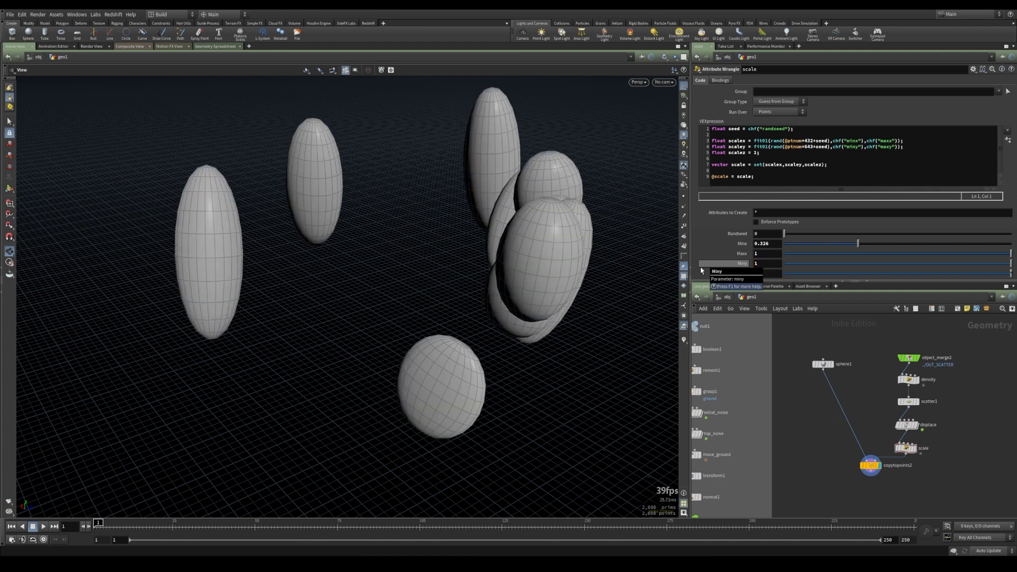
Set the Minx parameter to 1 and Maxx to 2
click(776, 245)
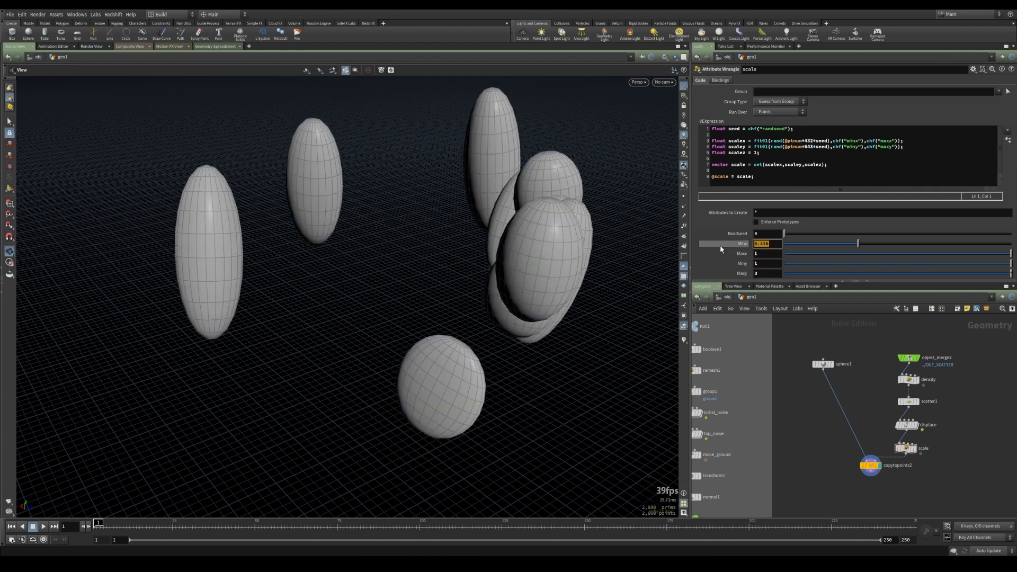
text(1)
key(Return)
drag(785, 235, 842, 237)
Set the Randseed parameter to 166
click(766, 233)
text(166)
key(Return)
drag(522, 291, 443, 341)
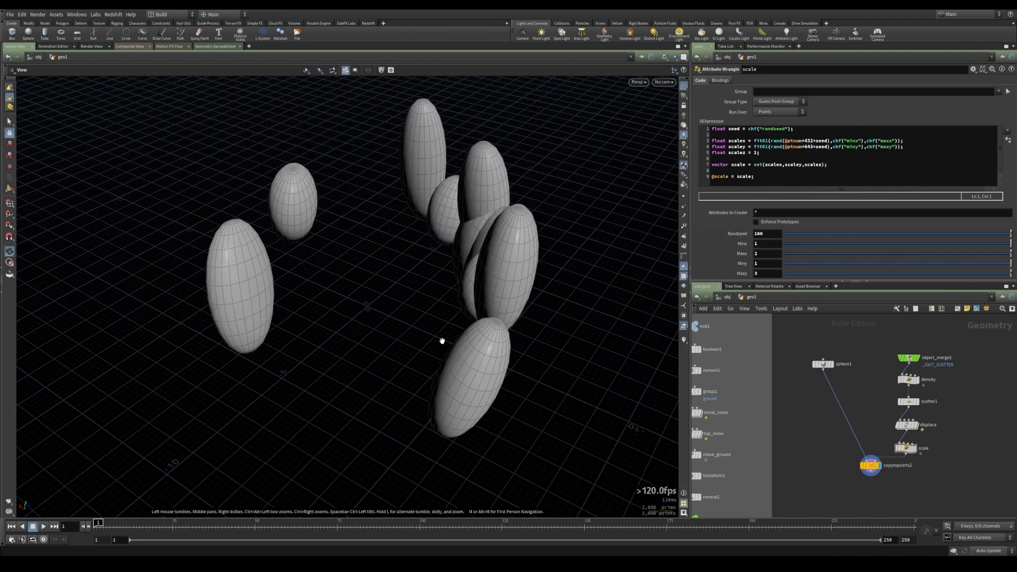
drag(509, 329, 425, 327)
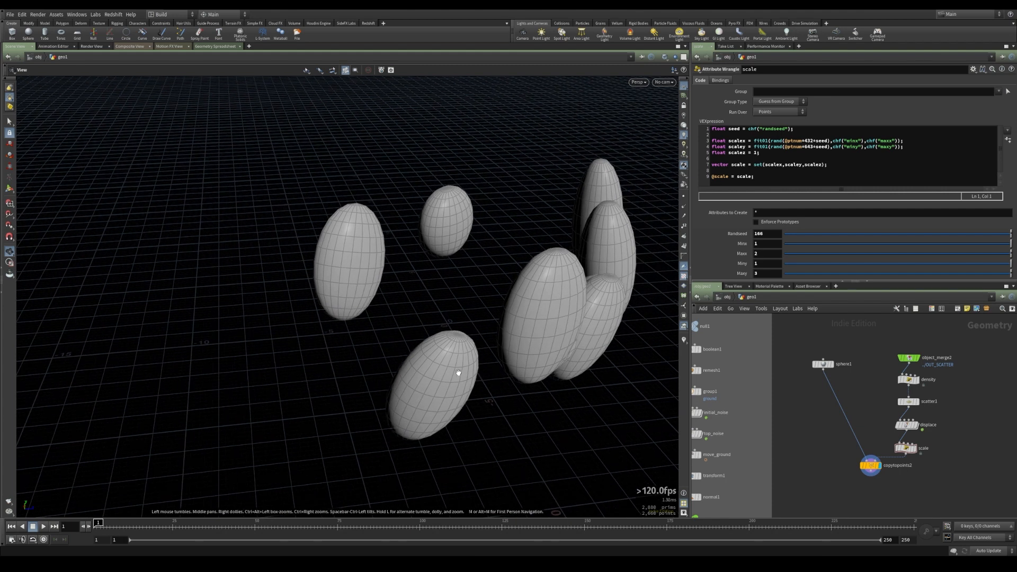
Widen the bright band of the density node's ramp by moving its inner keys outward to about 0.13 and 0.79
click(909, 379)
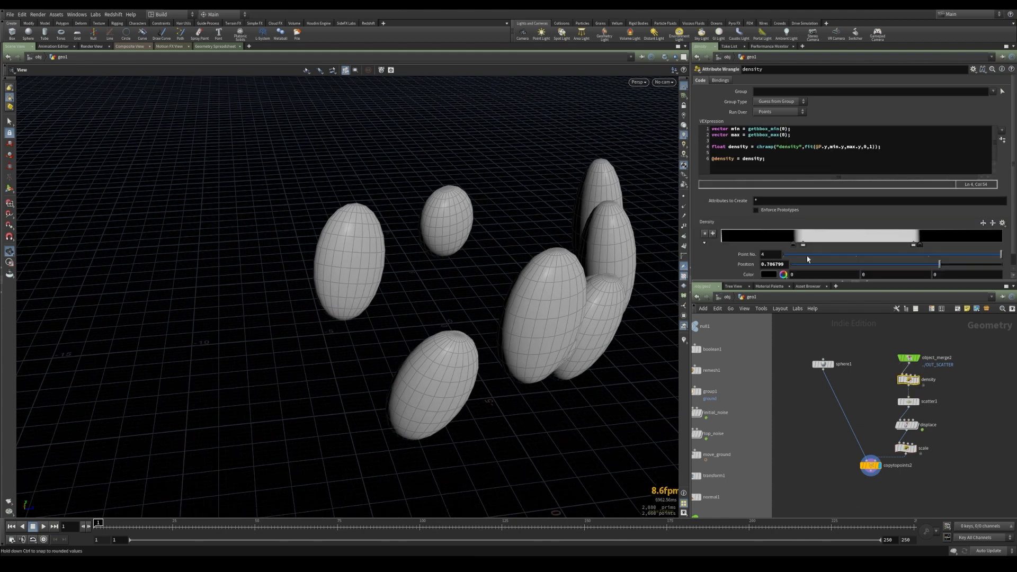
mouse_move(792, 246)
mouse_down()
mouse_move(752, 247)
mouse_move(798, 247)
mouse_move(770, 246)
mouse_up()
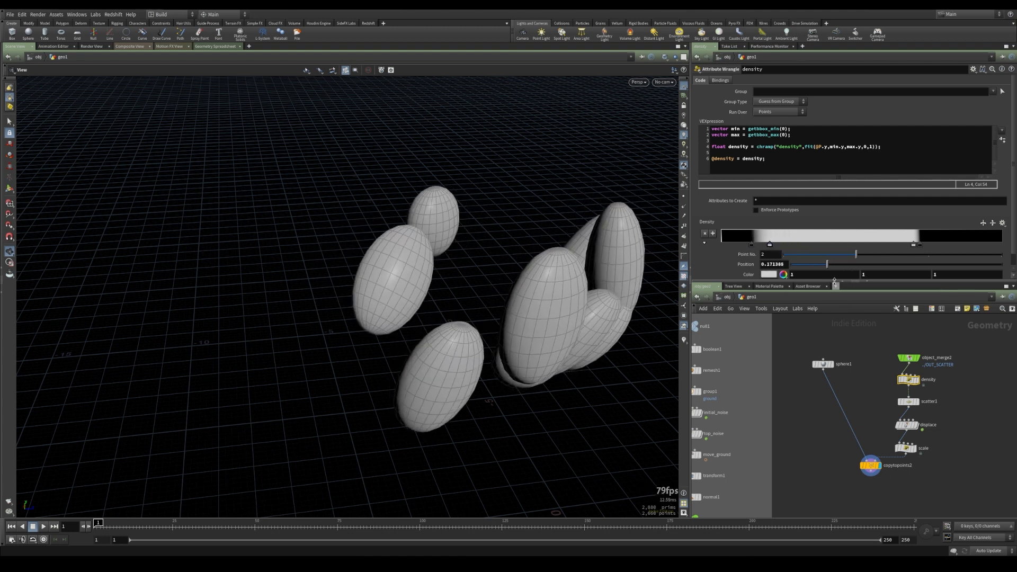
mouse_move(920, 246)
mouse_down()
mouse_move(967, 247)
mouse_move(958, 247)
mouse_up()
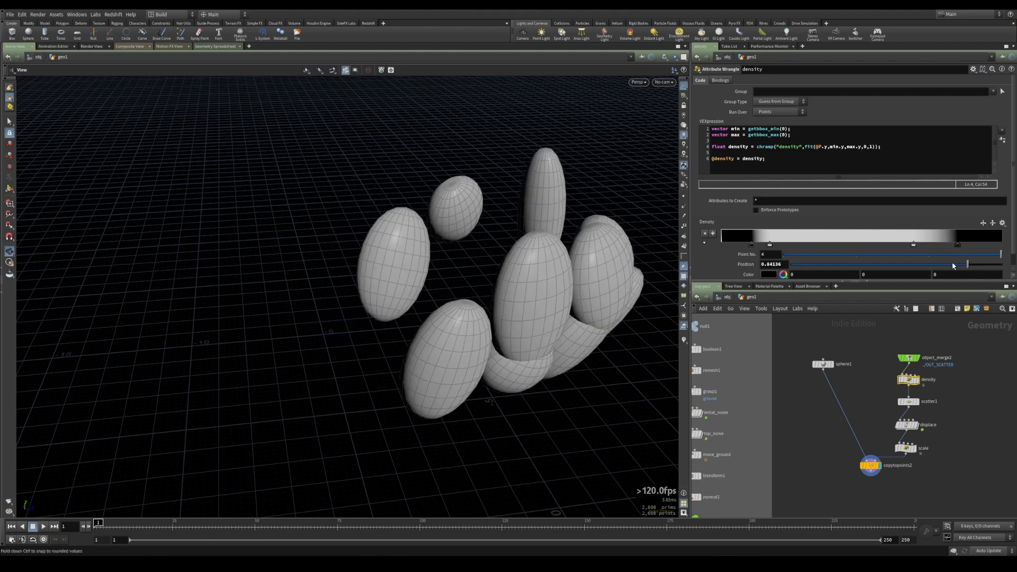
click(916, 381)
alt+drag(417, 321, 440, 288)
drag(913, 246, 946, 247)
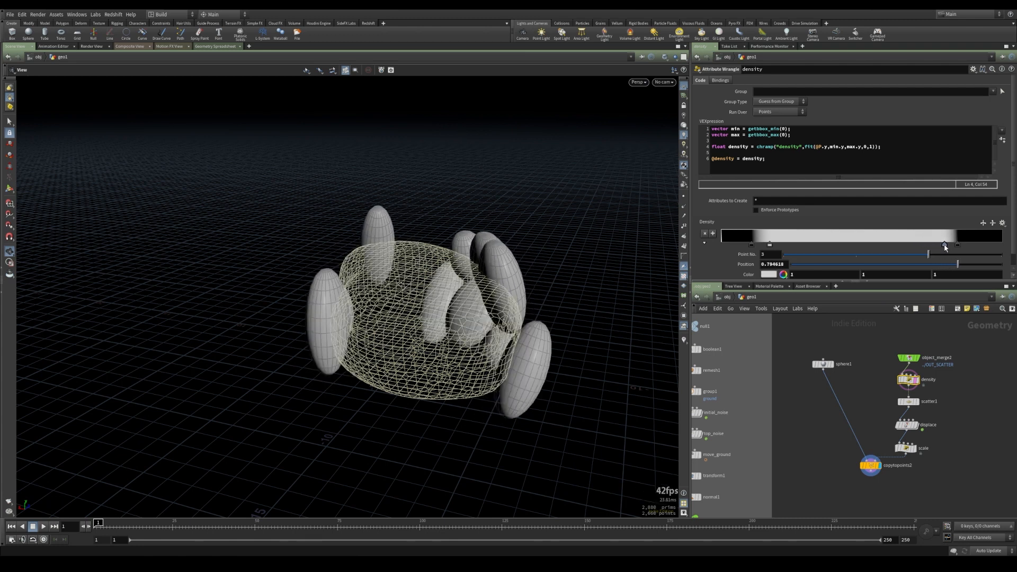
drag(770, 245, 758, 246)
drag(461, 323, 418, 356)
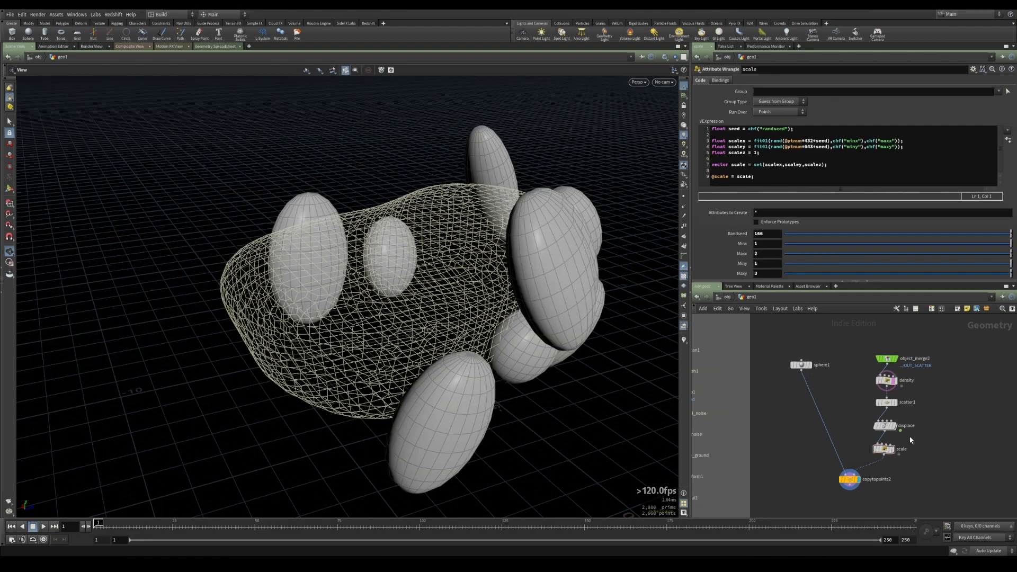
Orbit around the rock to inspect the non-uniformly scaled sphere copies
drag(495, 302, 299, 199)
drag(565, 159, 437, 309)
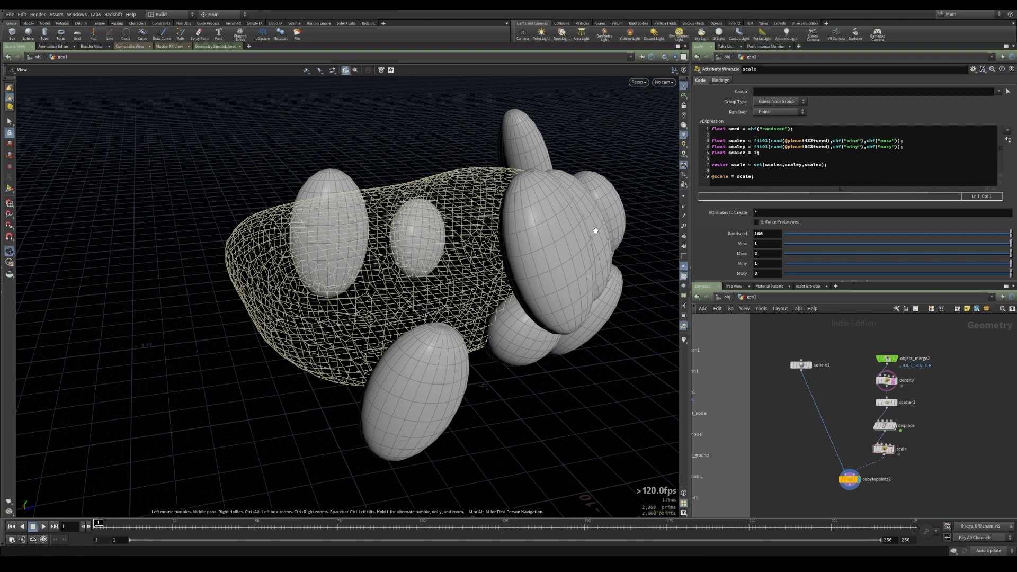
drag(466, 320, 254, 293)
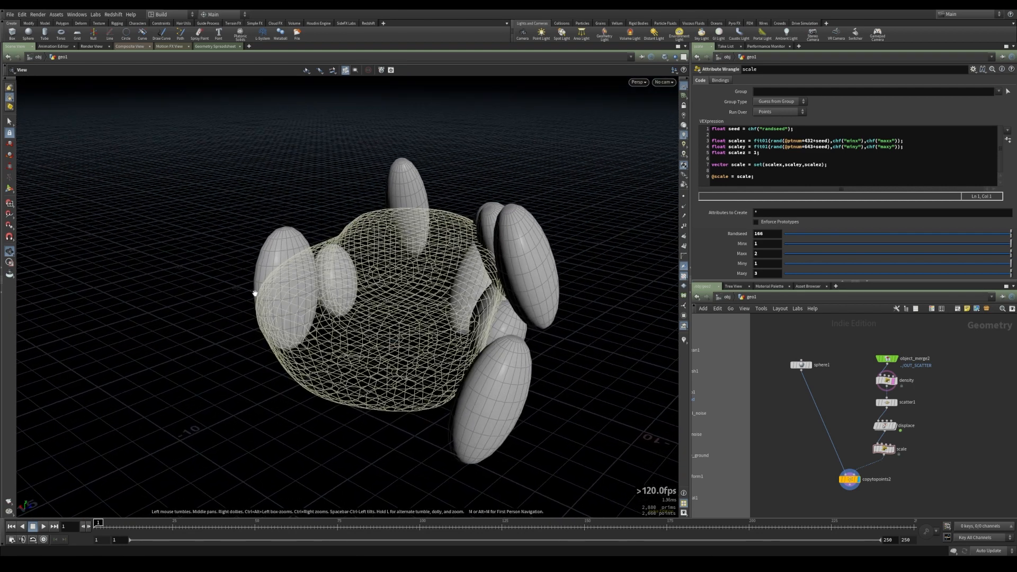
drag(480, 314, 412, 356)
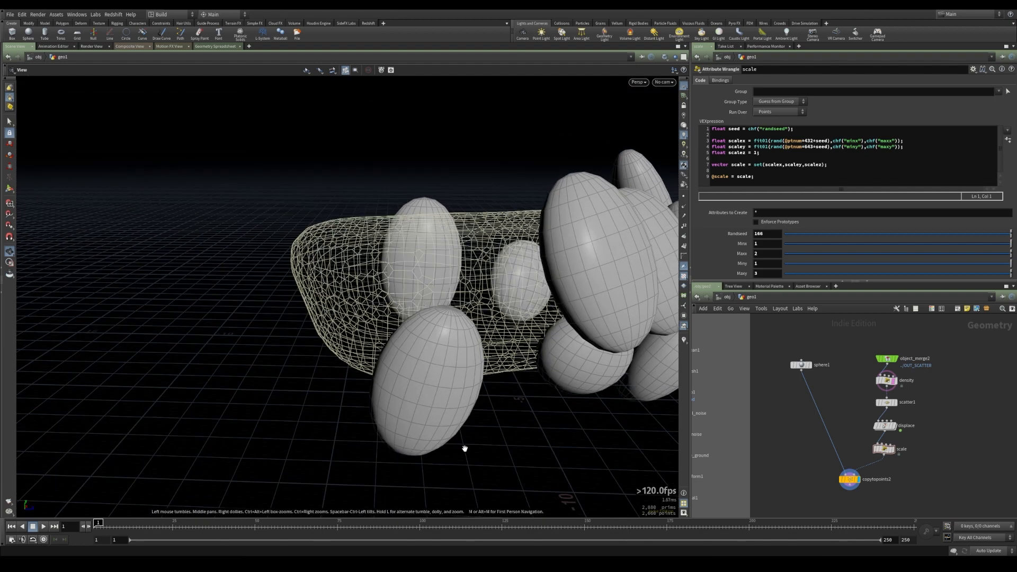
drag(392, 390, 464, 391)
Show the scale node's output points in the viewport, then switch the display back to copytopoints2
click(893, 451)
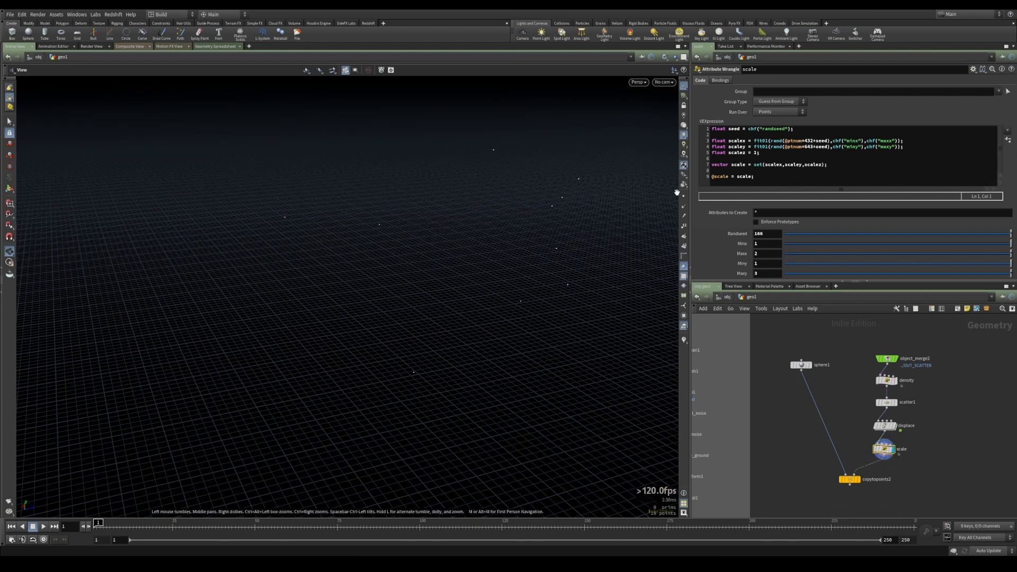
drag(491, 355, 500, 384)
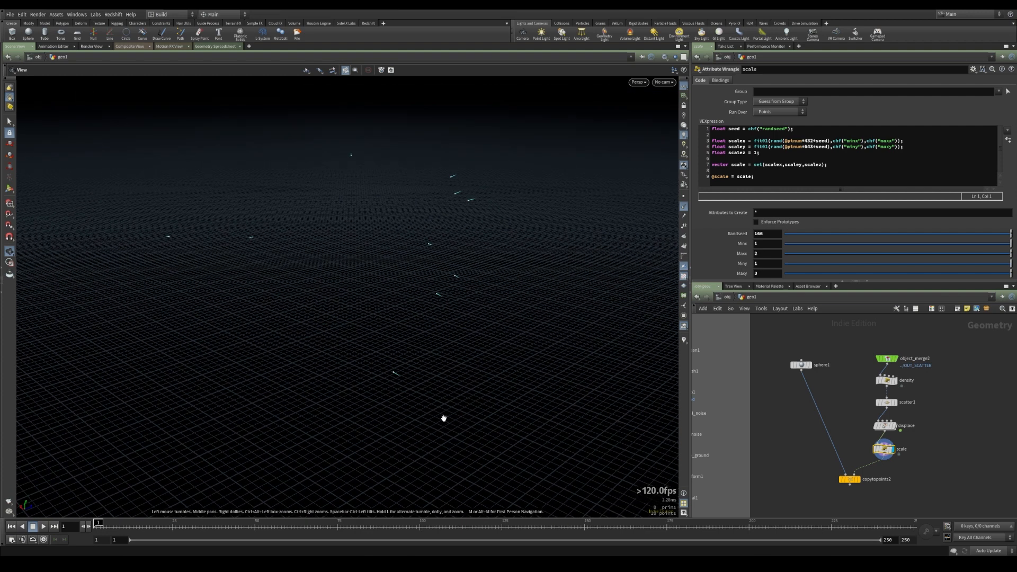
click(858, 481)
Orbit and zoom in on the wireframe copies to examine individual stretched spheres
drag(437, 381, 366, 368)
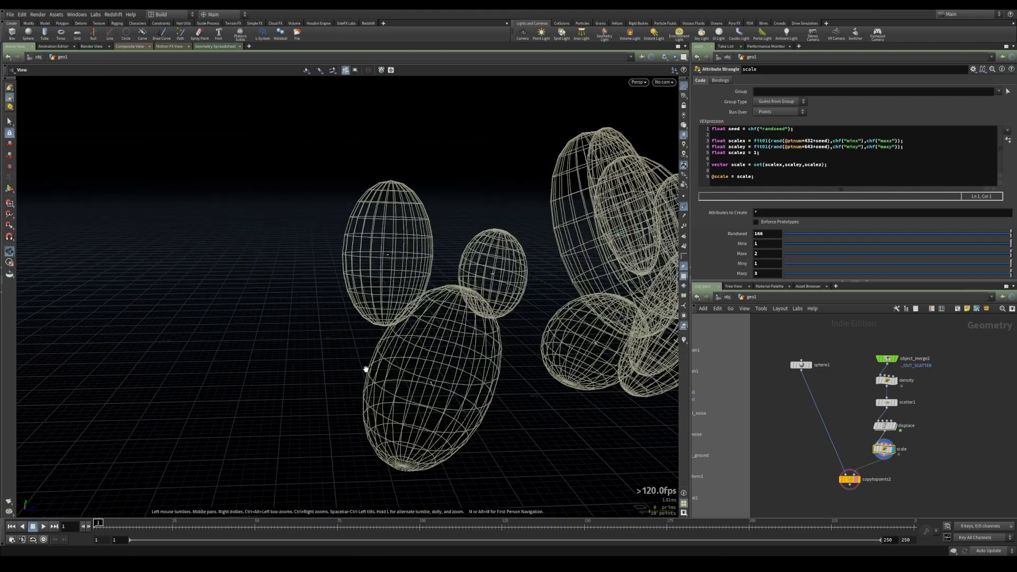
right_drag(365, 367, 452, 373)
middle_drag(452, 372, 426, 318)
drag(426, 318, 477, 240)
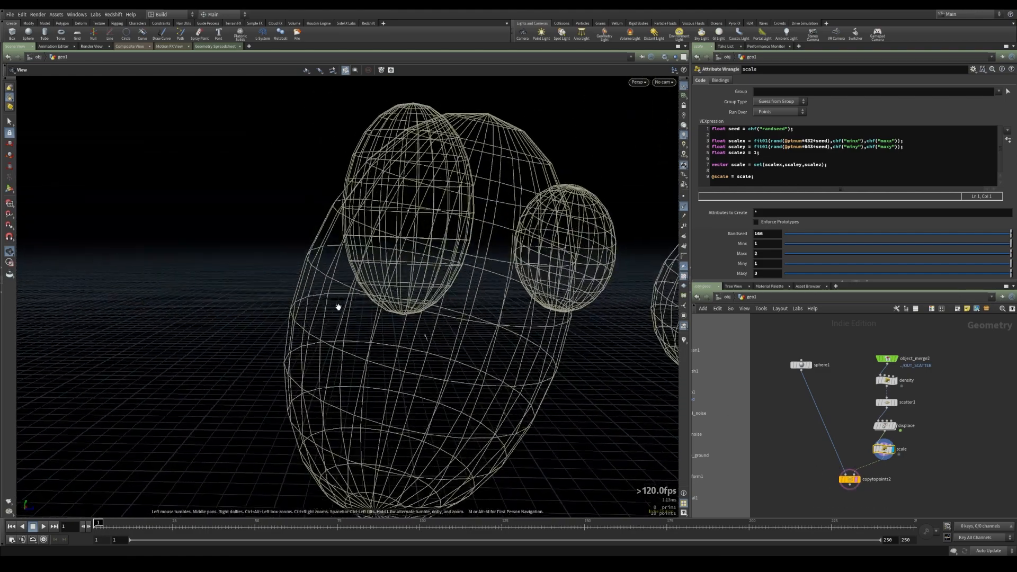
drag(372, 379, 334, 352)
drag(392, 373, 472, 379)
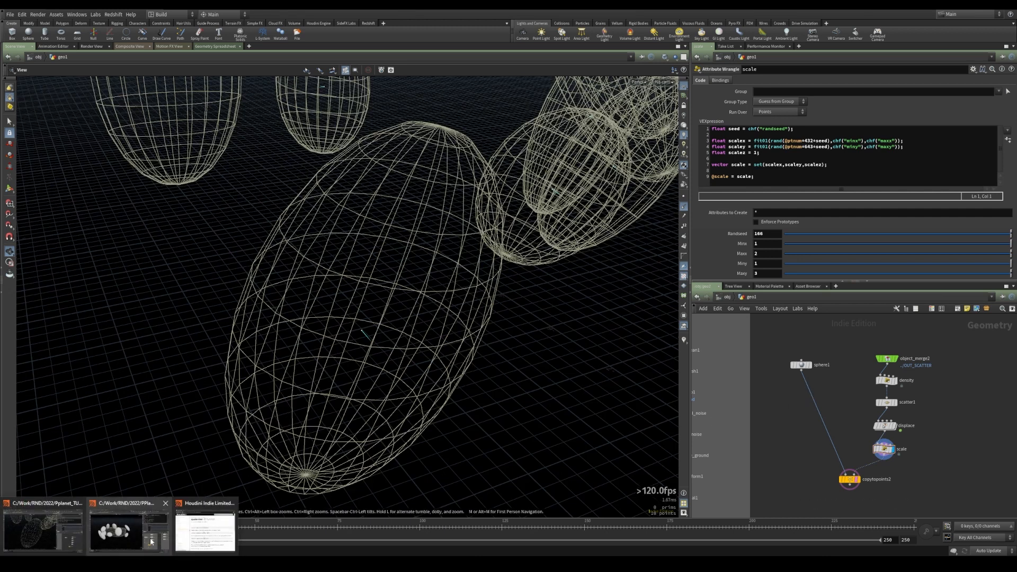
Switch to the Houdini help window and read the quaternion VEX function page
click(207, 534)
drag(191, 247, 216, 251)
click(320, 258)
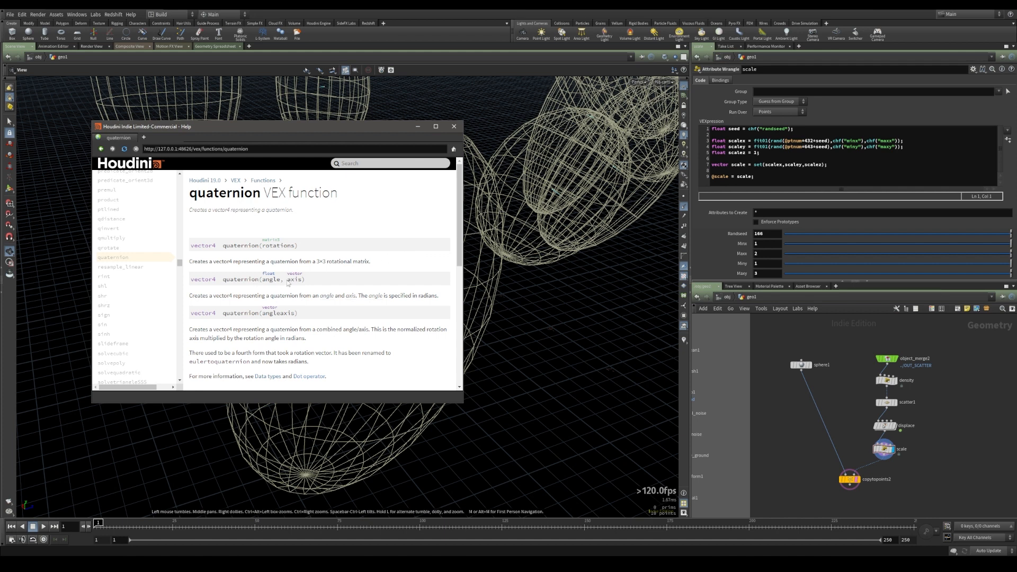
Highlight the quaternion(angle, axis) signature on the help page
drag(210, 281, 304, 286)
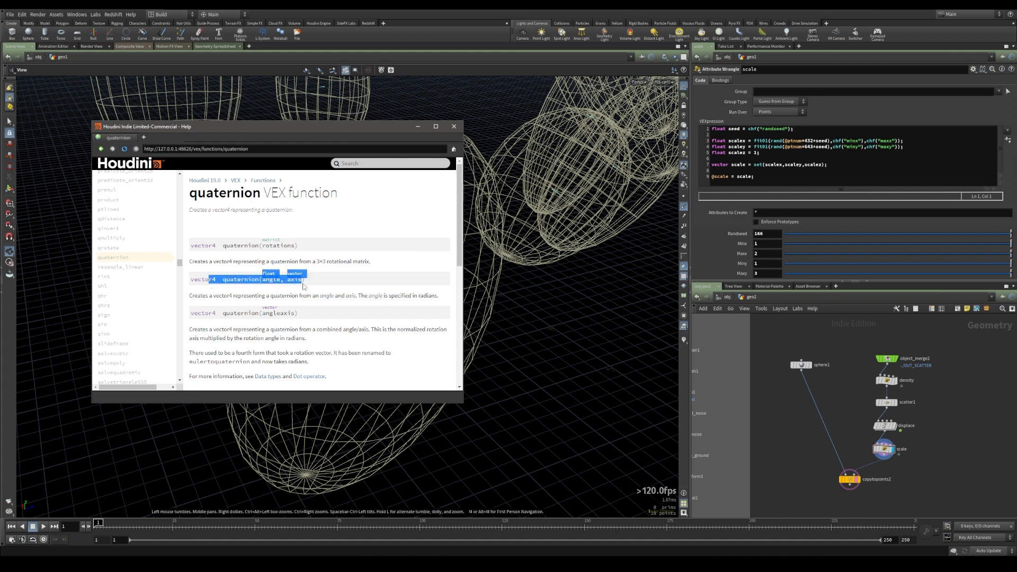
click(296, 287)
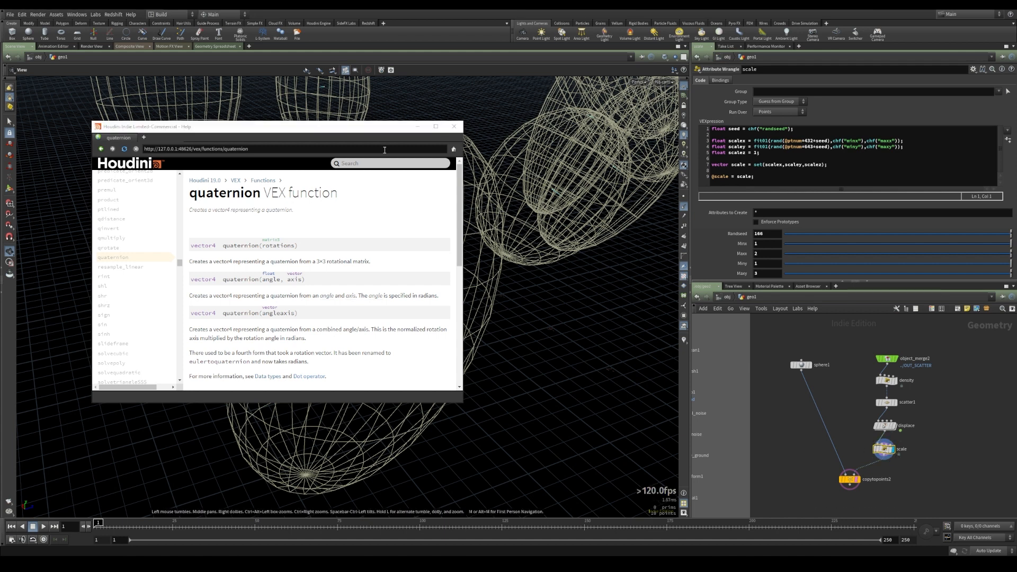
Capture a screen snip of the viewport showing the stretched sphere copies
click(414, 127)
mouse_move(158, 99)
mouse_down()
mouse_move(334, 297)
mouse_move(626, 516)
mouse_up()
click(933, 479)
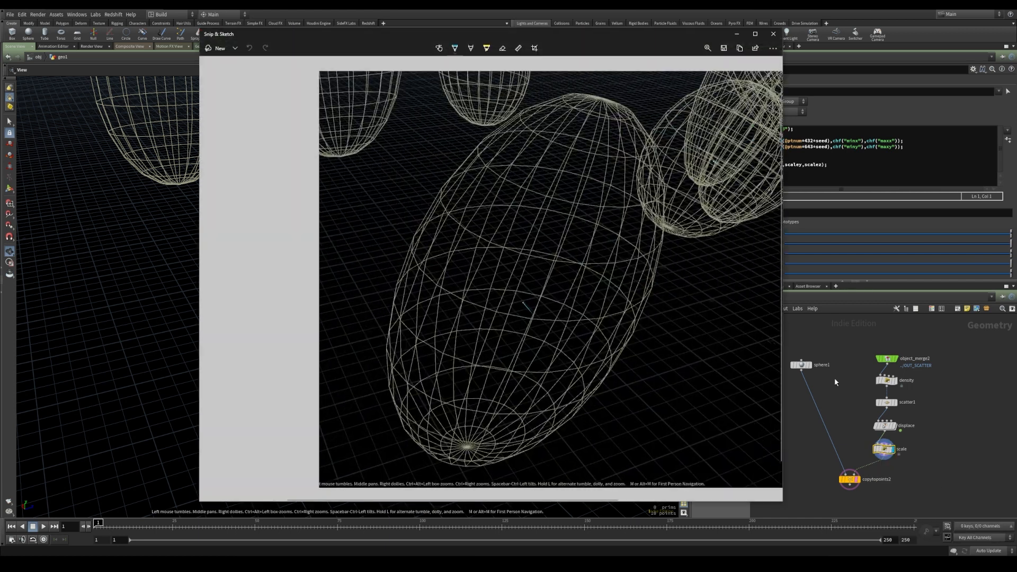
Annotate the snip with a cyan axis line through a sphere and coloured rotation arrows around it
drag(520, 34, 449, 32)
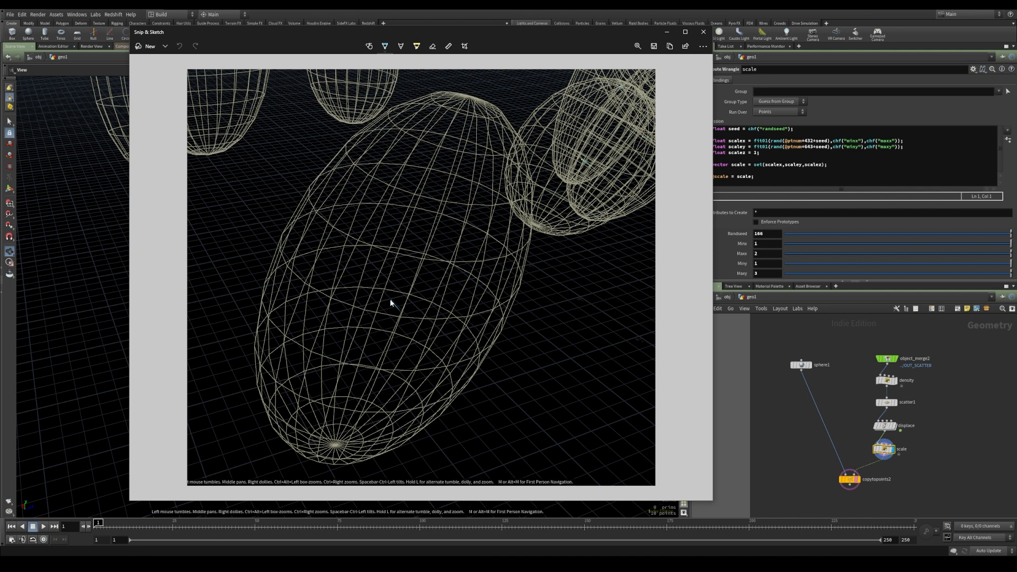
drag(391, 300, 503, 438)
click(385, 46)
click(370, 101)
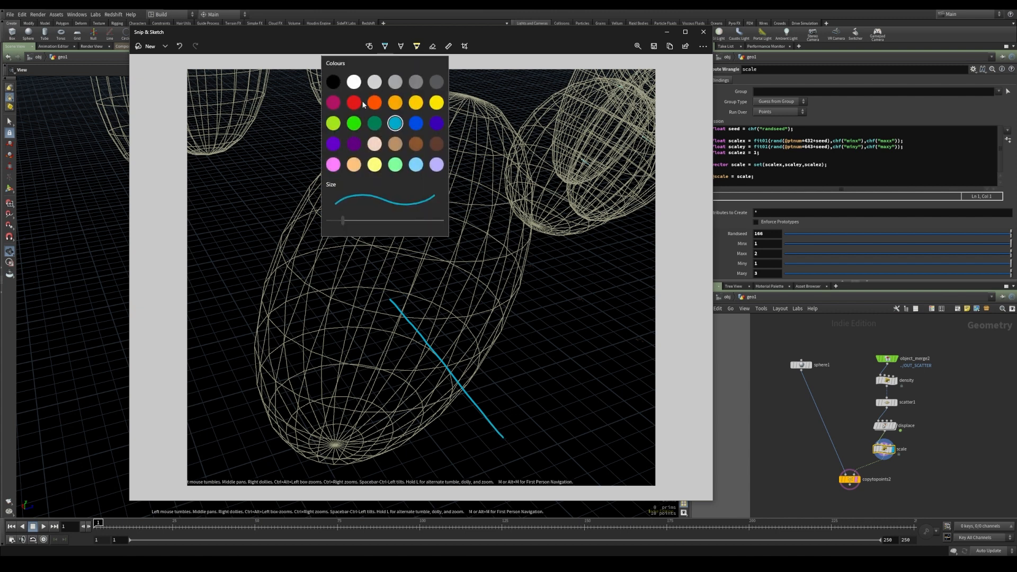
mouse_move(405, 301)
mouse_down()
mouse_move(406, 291)
mouse_move(369, 302)
mouse_move(377, 297)
mouse_up()
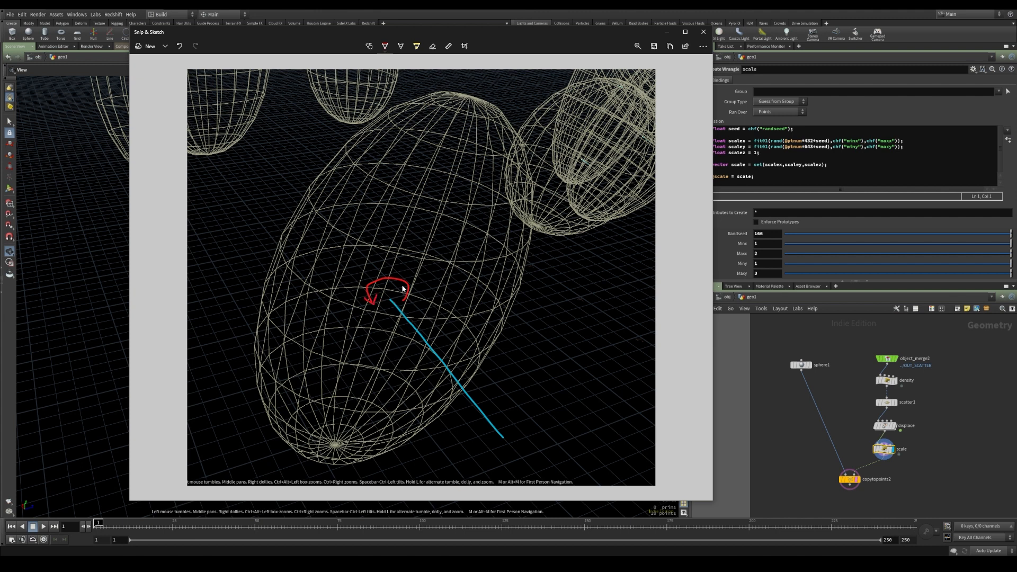
click(385, 46)
click(437, 103)
drag(392, 300, 432, 218)
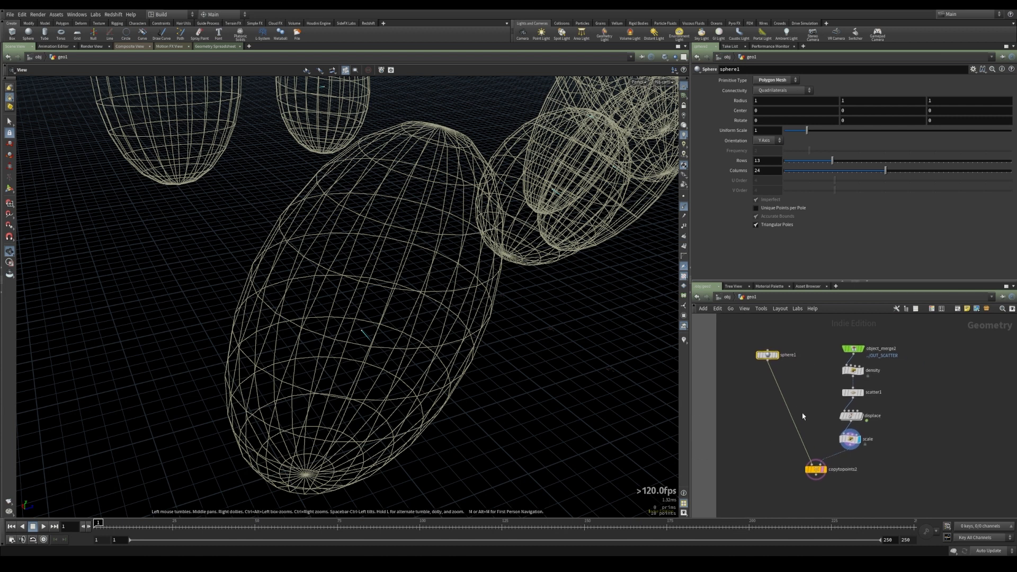
Insert a Point Wrangle node between the scale node and copytopoints2
key(Tab)
text(wrangle)
key(Down)
key(Down)
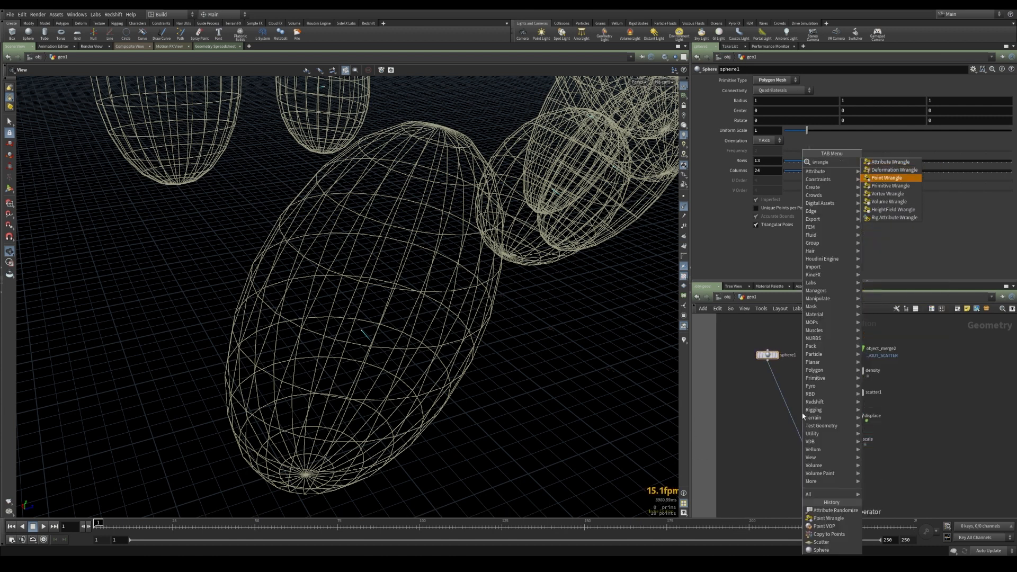
key(Return)
click(836, 457)
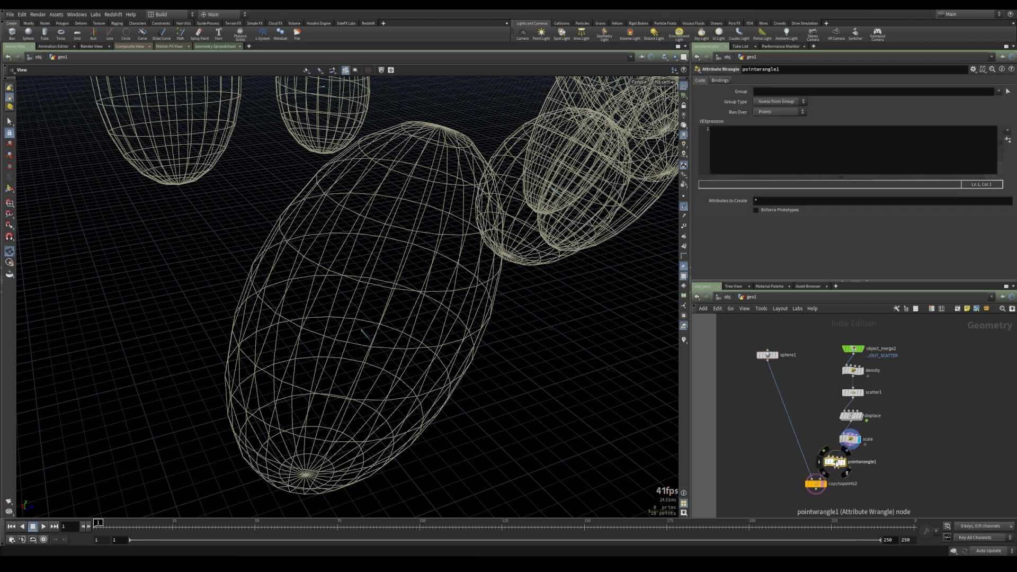
Rename the new wrangle node to rotate
double_click(872, 461)
text(rotate)
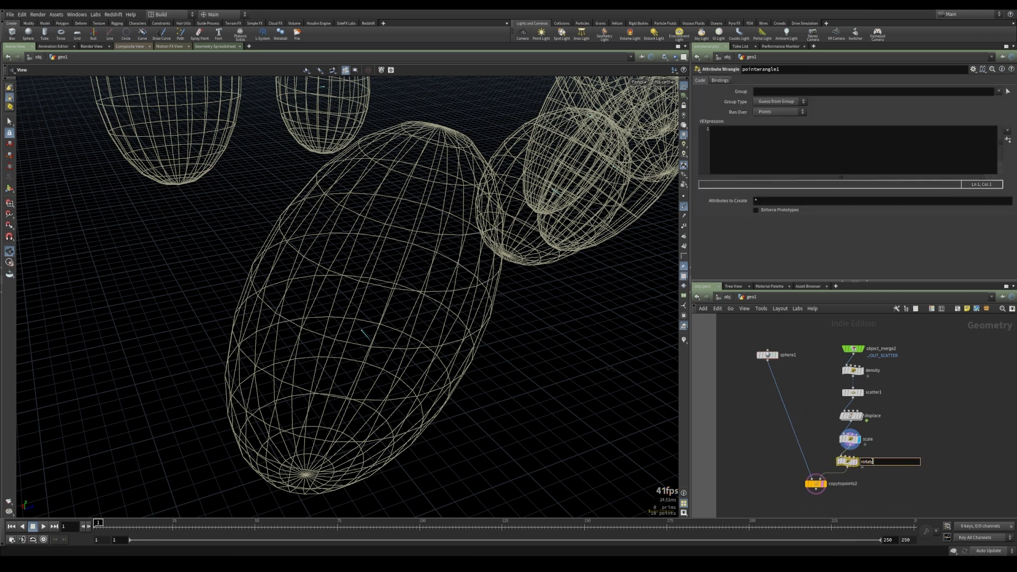
key(Return)
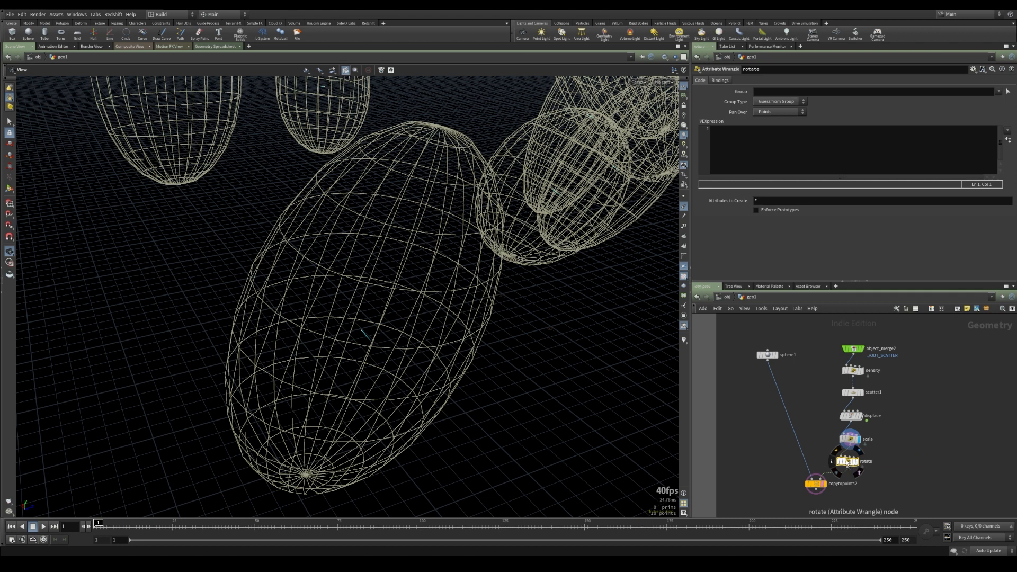
Write float tangle = chf("tangle"); in the VEXpression and create its spare parameter
click(848, 150)
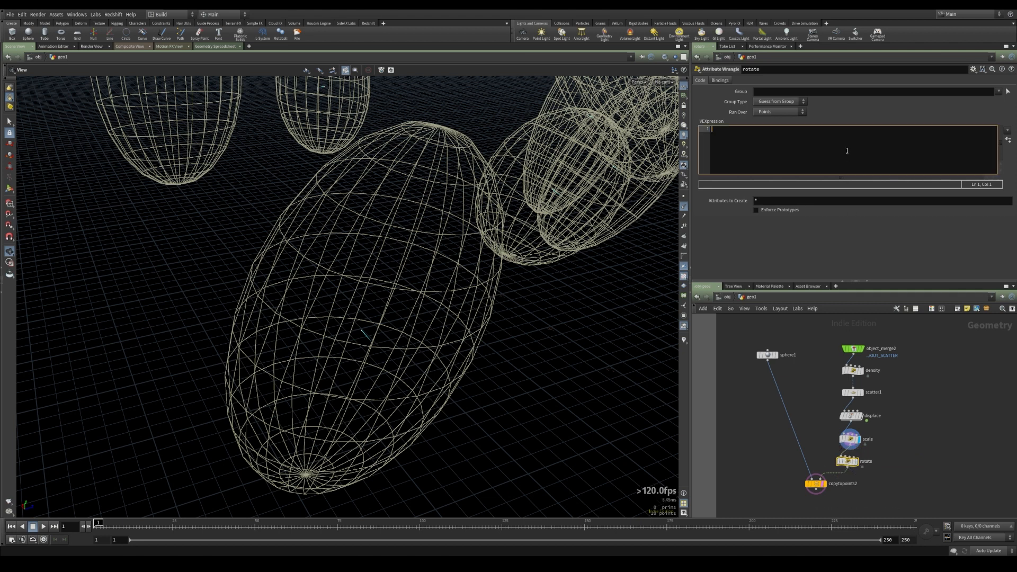
text(float tangle)
text(= chf()
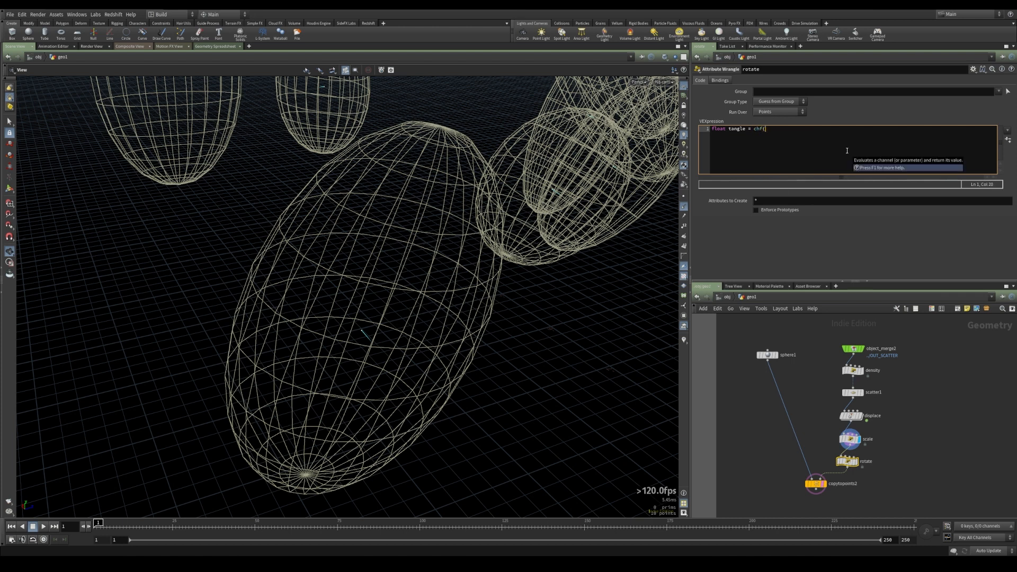
key(F1)
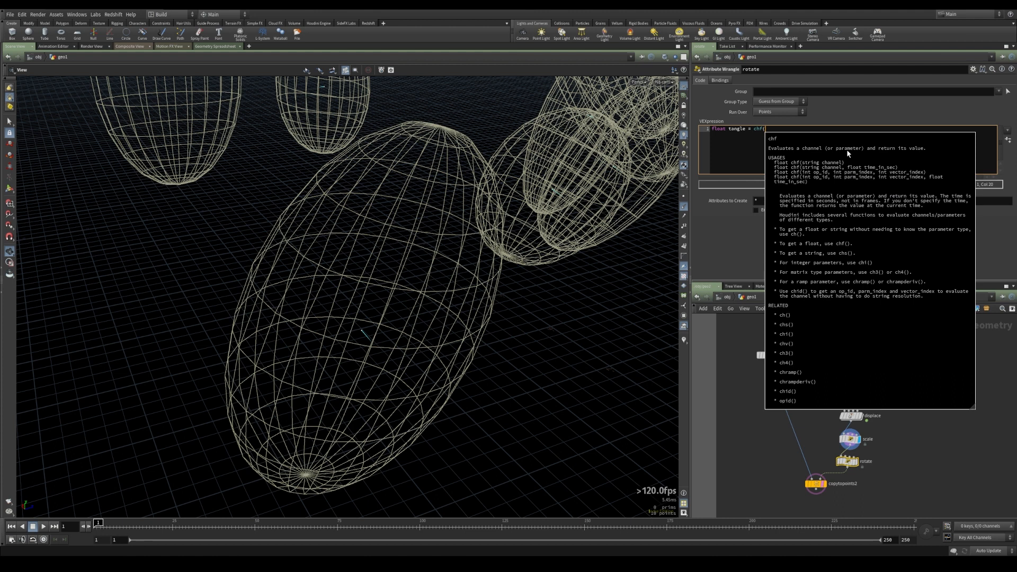
text("tangle)
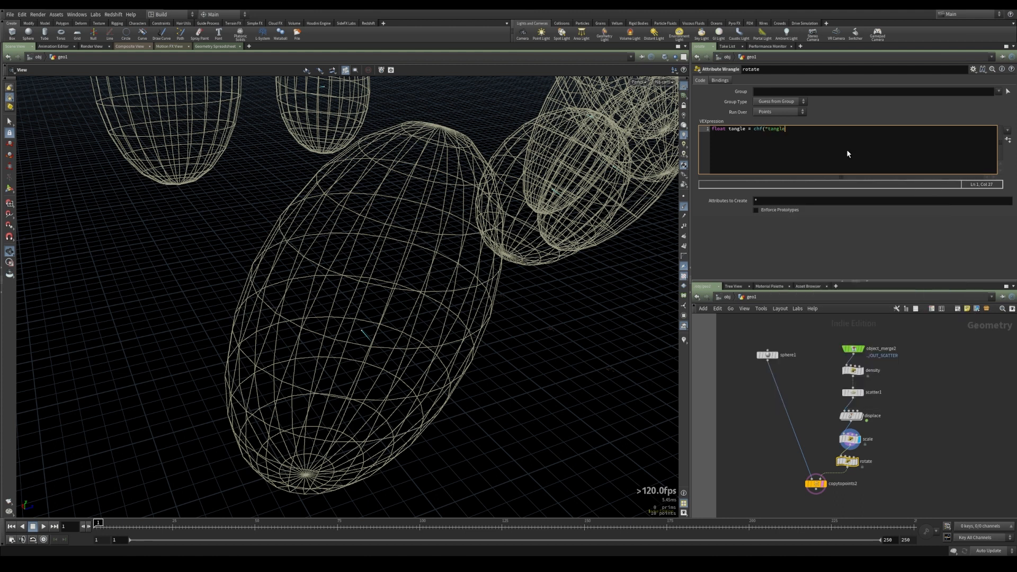
text(");)
click(1008, 140)
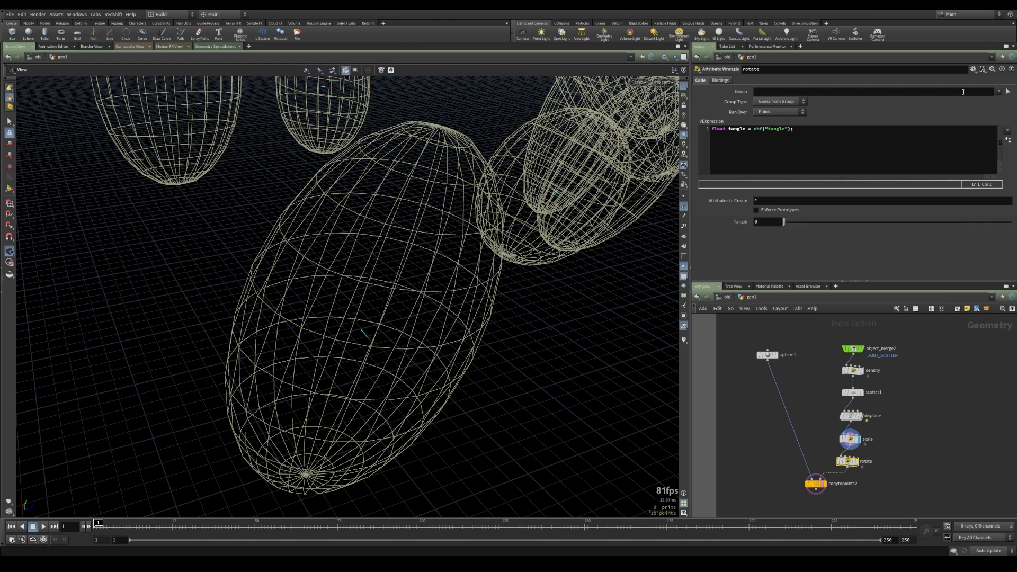
Edit the parameter interface to give the Tangle slider a range up to 360, apply and accept
click(974, 69)
click(943, 78)
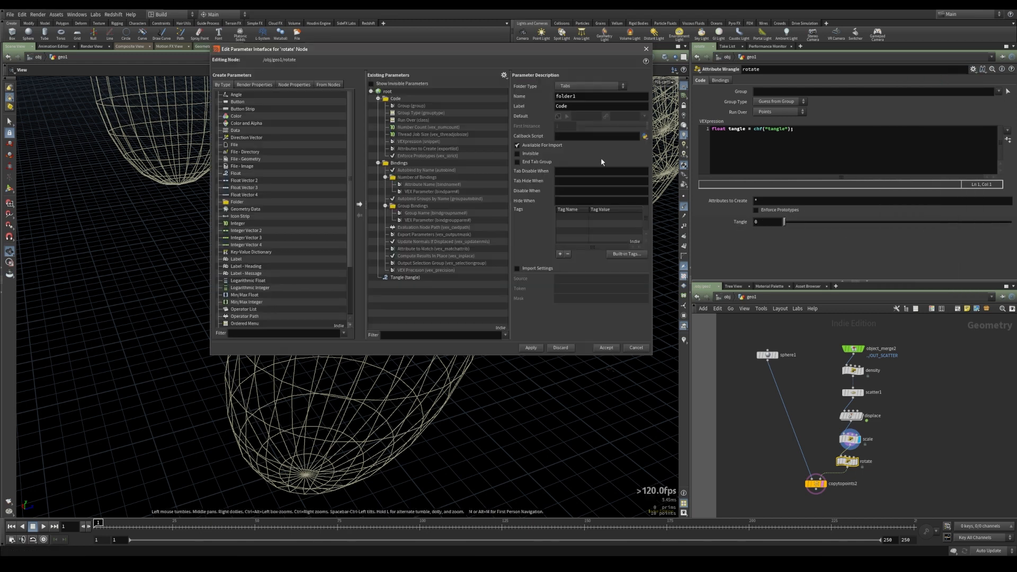
click(461, 277)
double_click(612, 211)
text(3.)
text(60)
key(Return)
click(531, 348)
click(607, 347)
drag(785, 222, 765, 232)
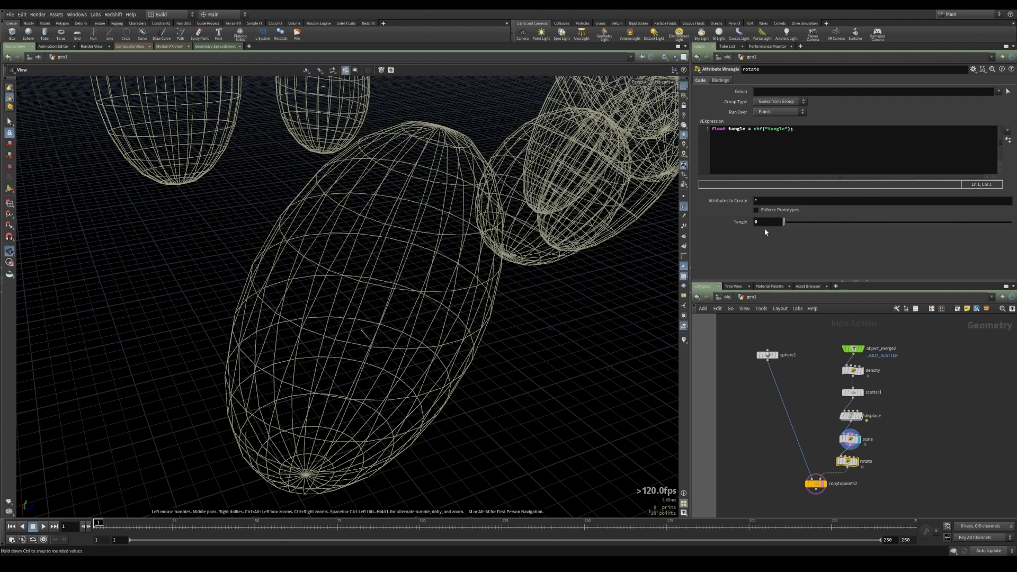
Add the line vector4 rotate = quaternion(tangle, @N); below the tangle line
click(852, 153)
key(Return)
key(Return)
text(vector4)
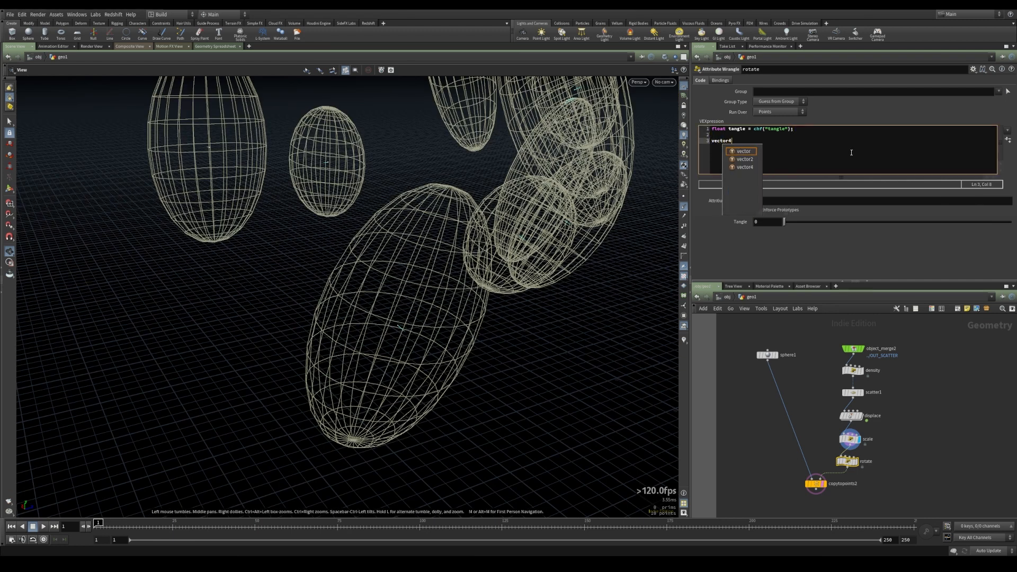
text( rotate =)
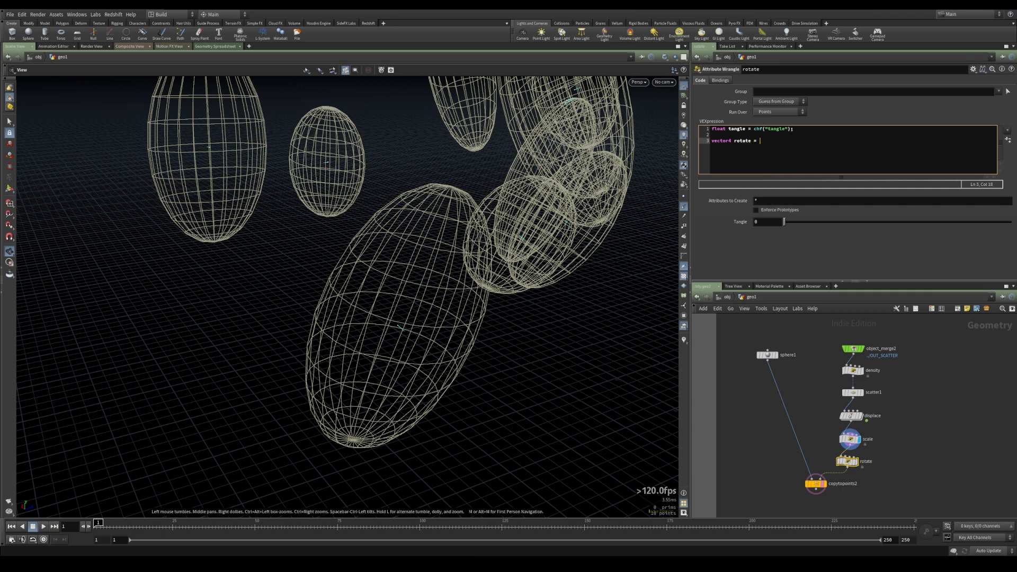
key(alt+Tab)
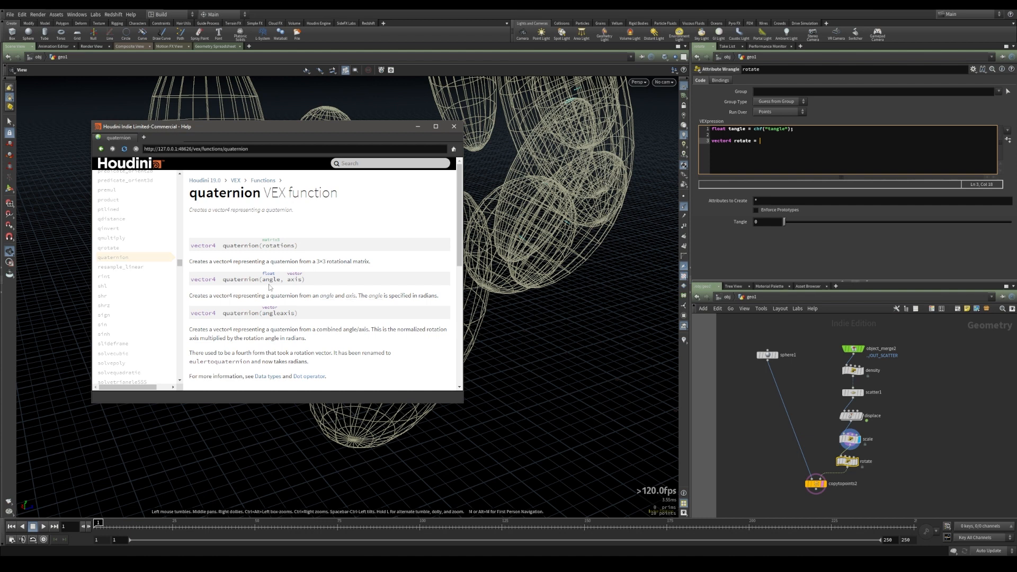
click(763, 141)
text(quaternion()
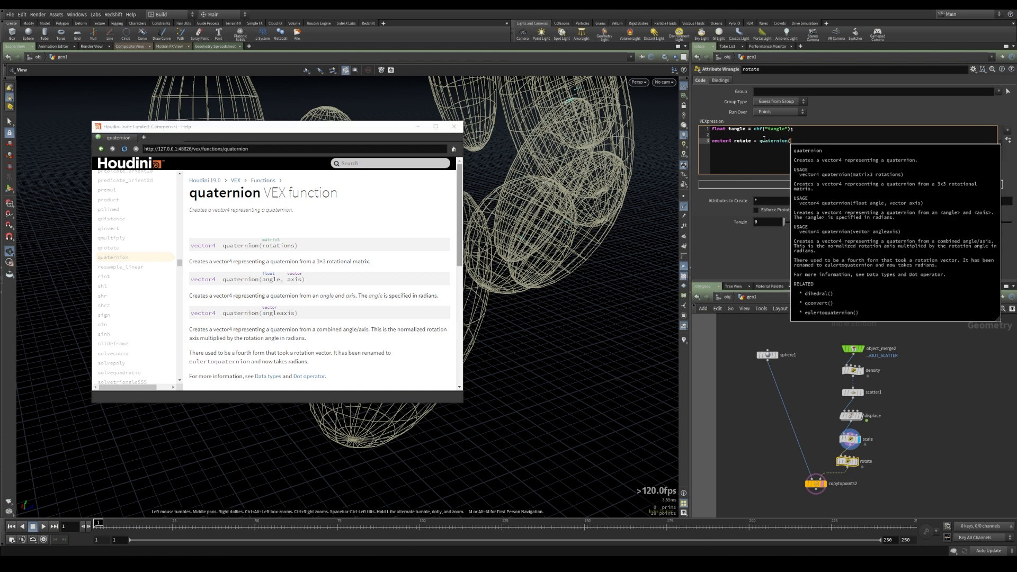
text(tangle, )
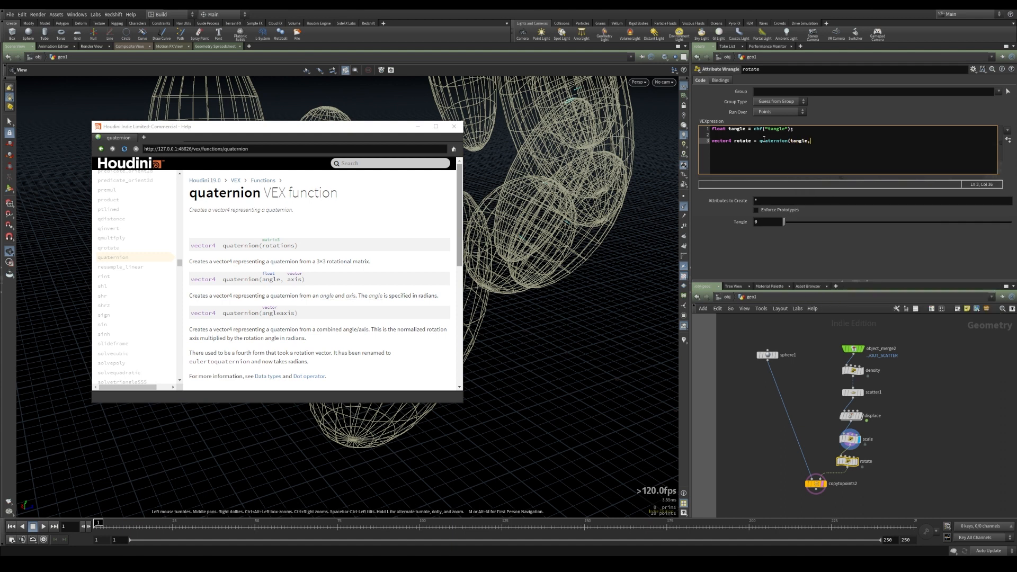
text(@N);)
key(Return)
key(Return)
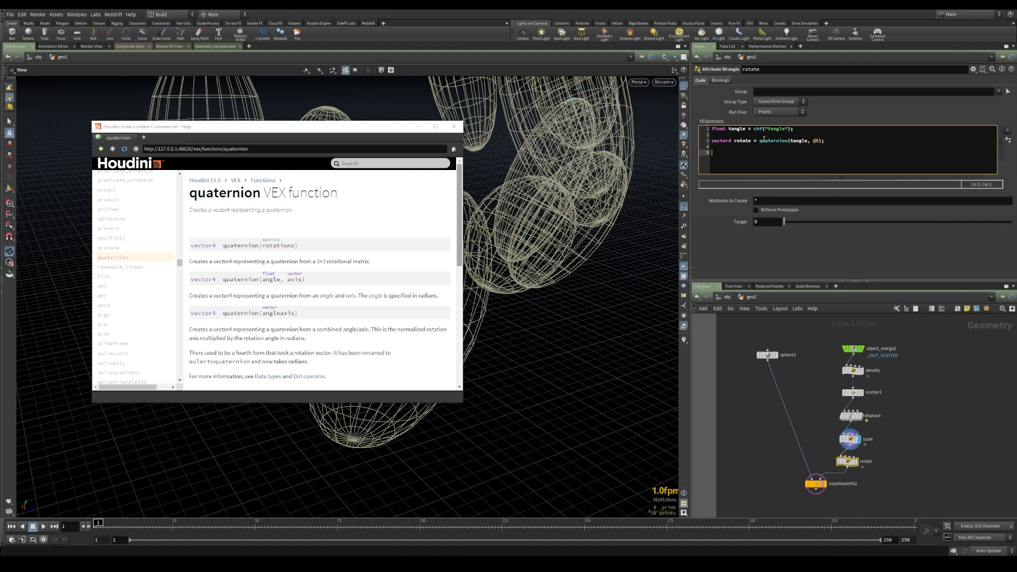
Search the help for qrotate, open its VEX function page, and close the help window
click(380, 166)
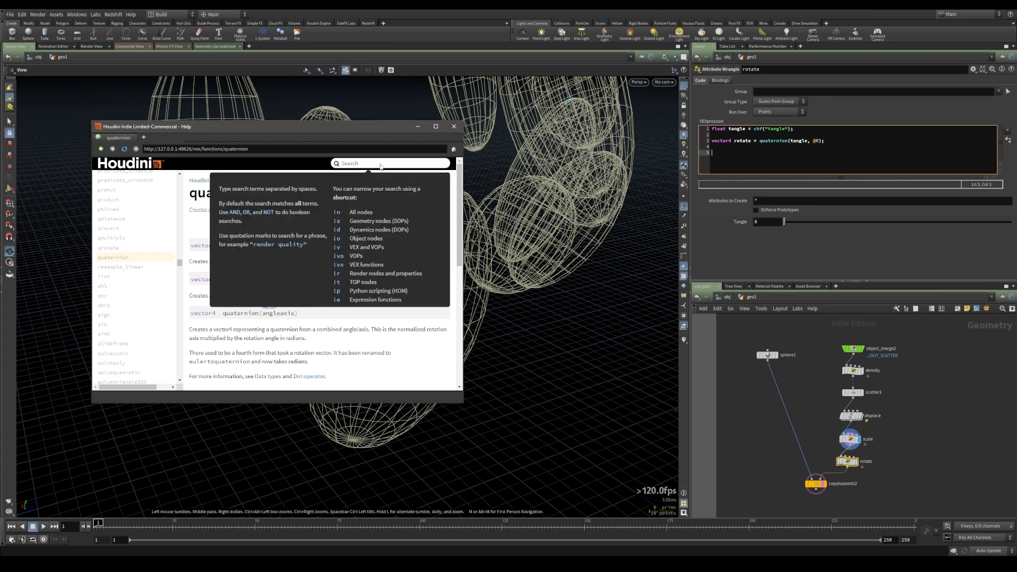
text(qrotate)
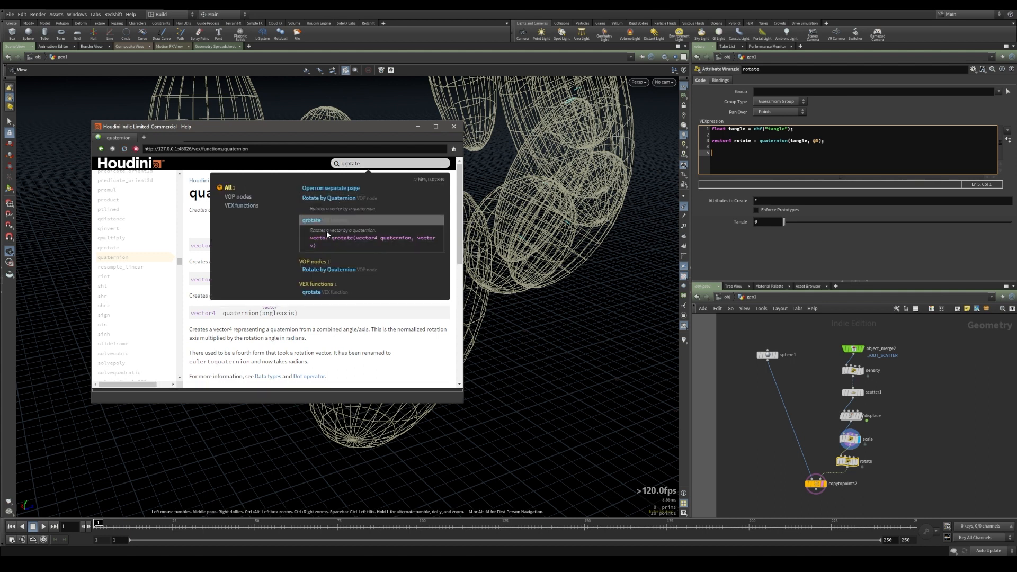
click(327, 230)
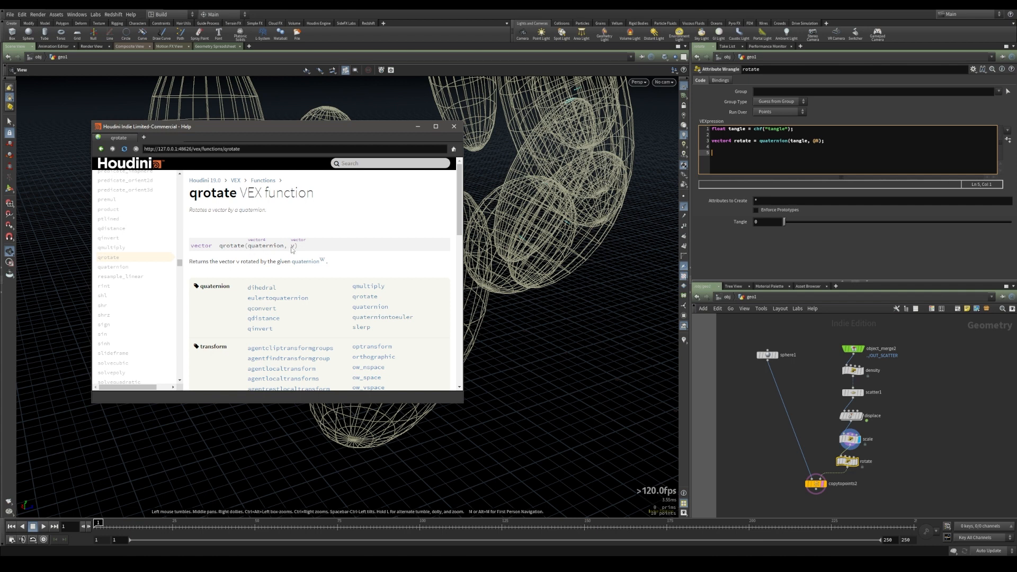
click(416, 127)
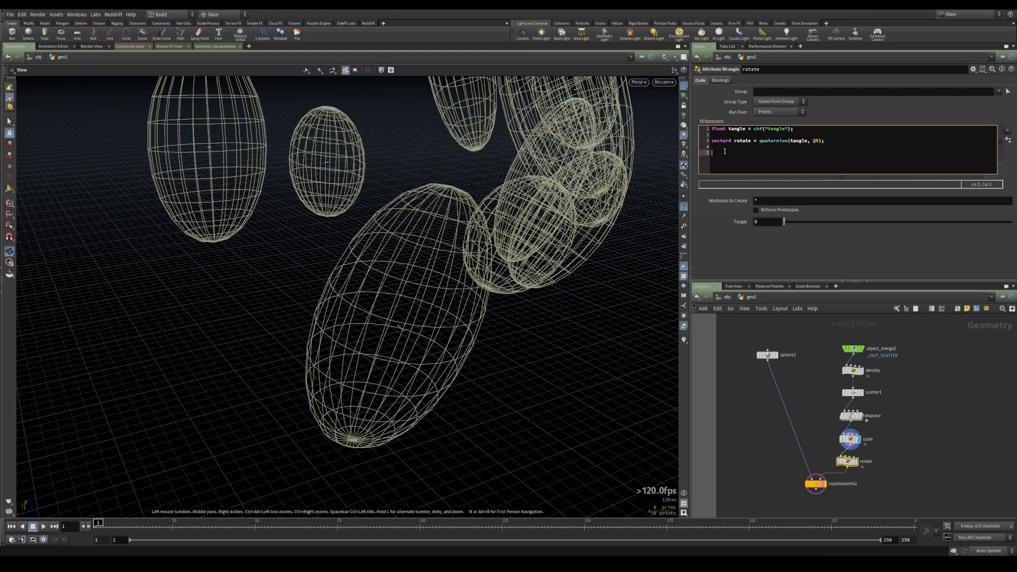
Insert the line vector up = set(0,1,0); above the quaternion line
click(781, 135)
key(Return)
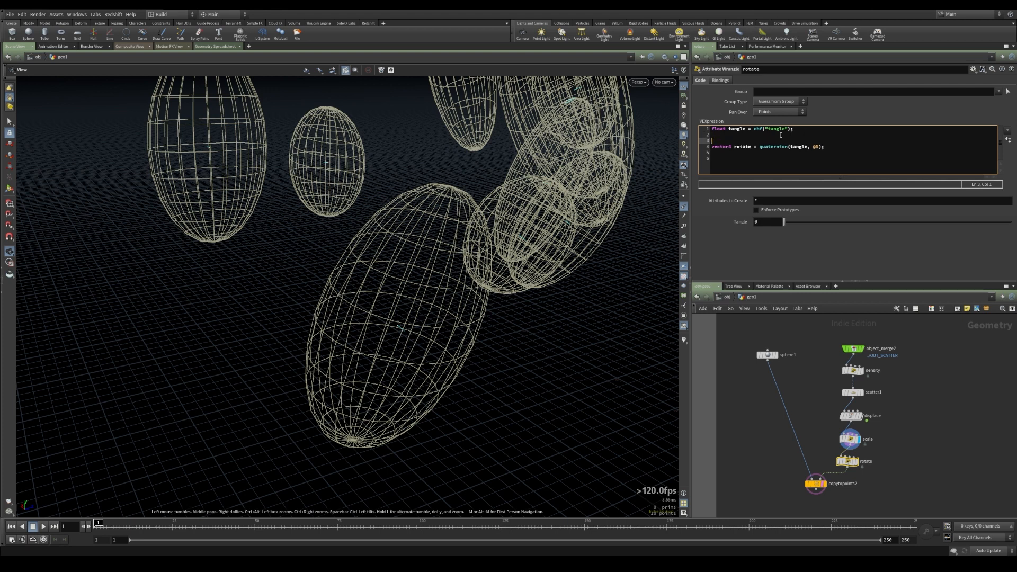
text(vector)
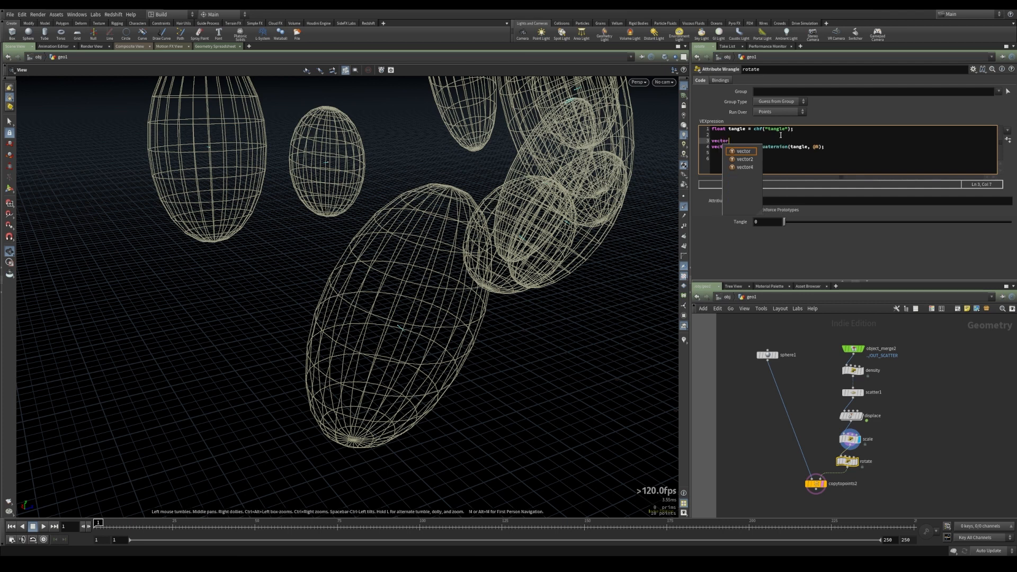
text( up = set(0)
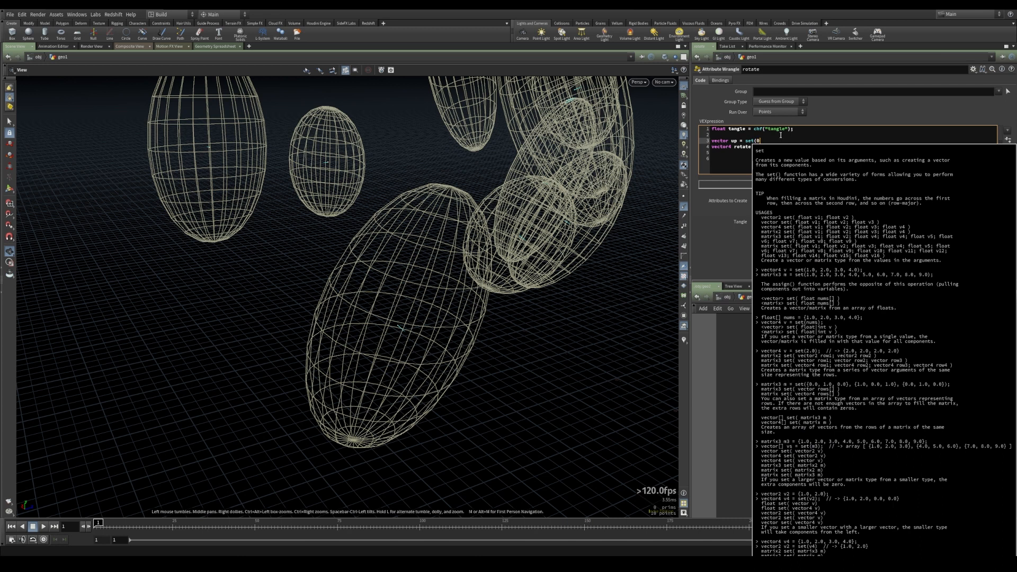
text(,1,0);)
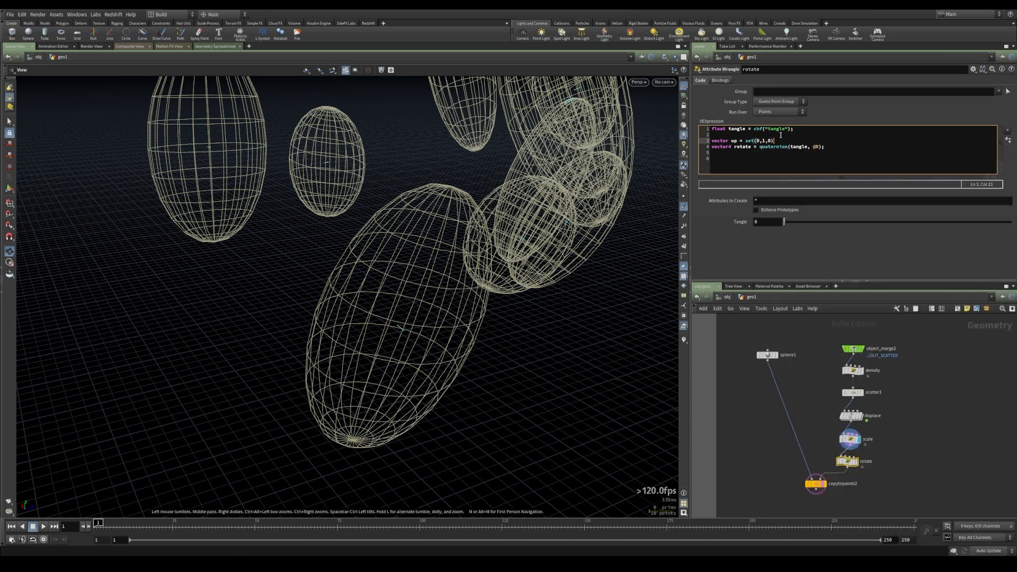
click(835, 148)
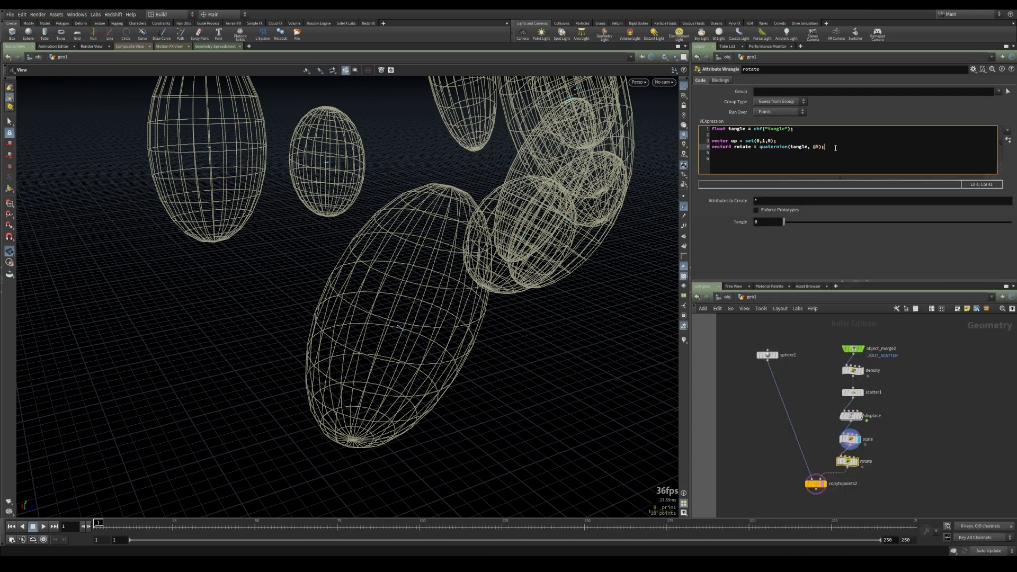
key(Return)
key(Return)
text(@up = qrotate()
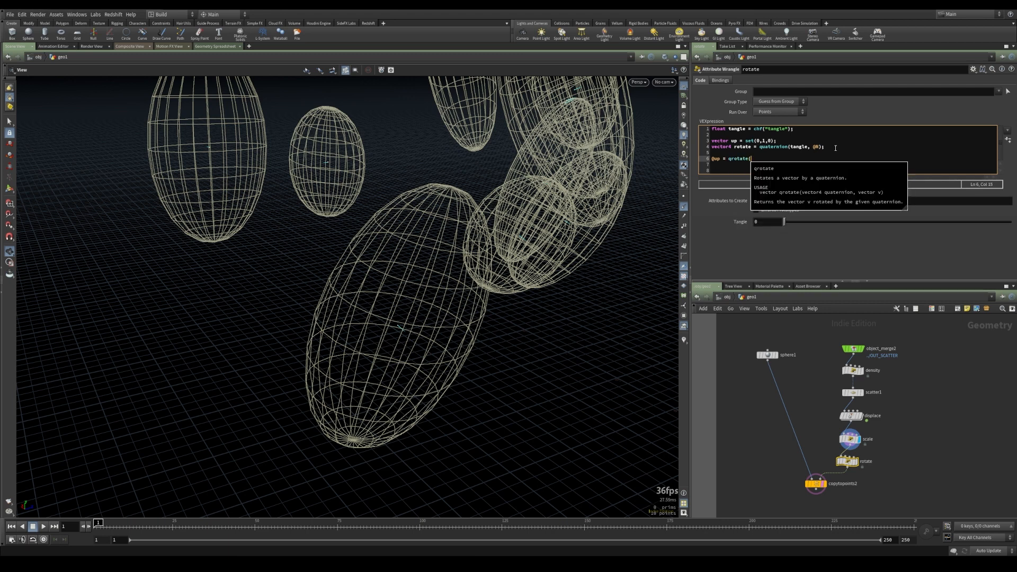
text(rotate,)
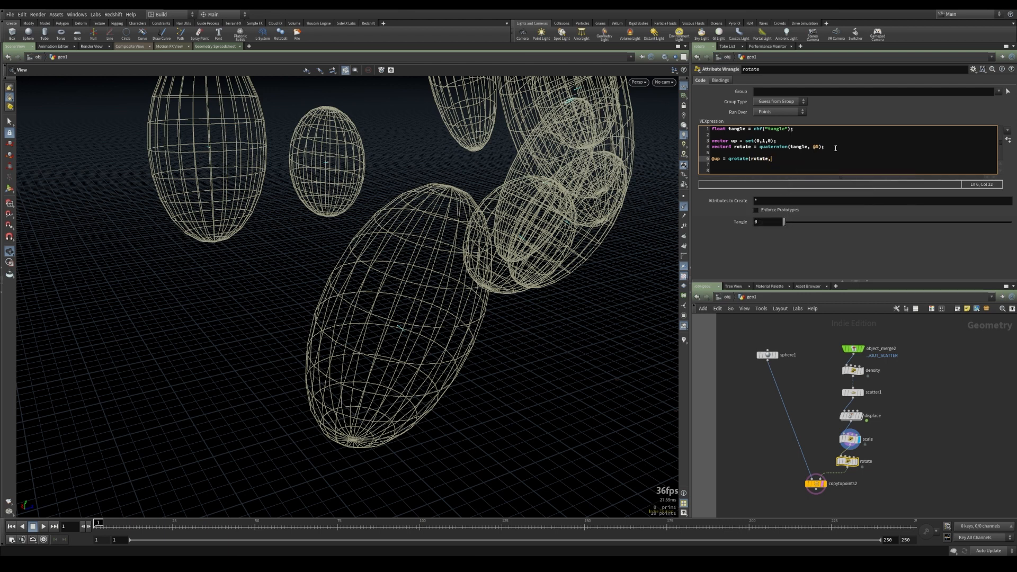
text(up);)
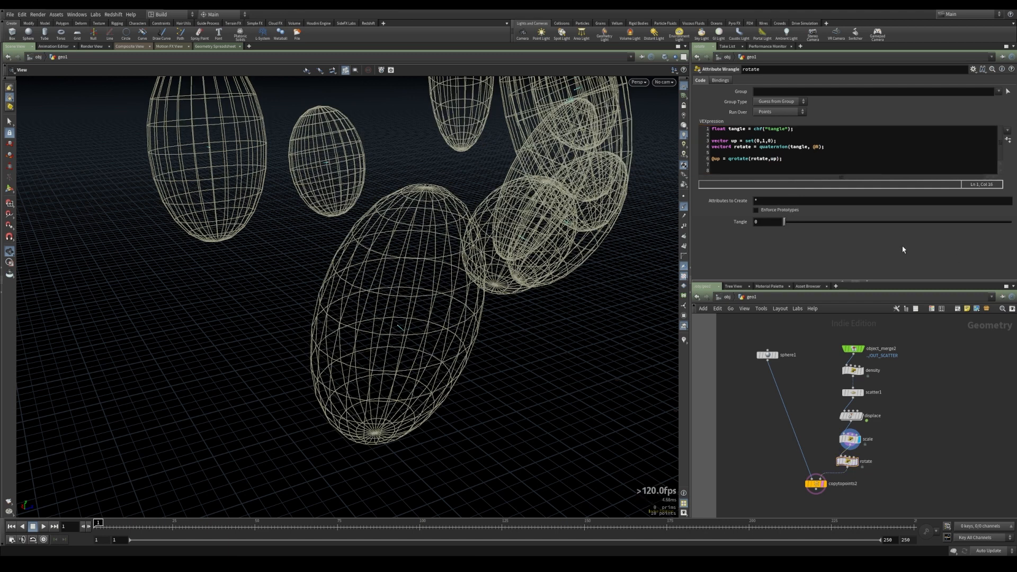
Wrap the chf("tangle") call in radians() and set the Tangle slider to about 306
mouse_move(785, 222)
mouse_down()
mouse_move(868, 225)
mouse_move(781, 222)
mouse_up()
drag(790, 225, 740, 229)
click(755, 129)
text(ra)
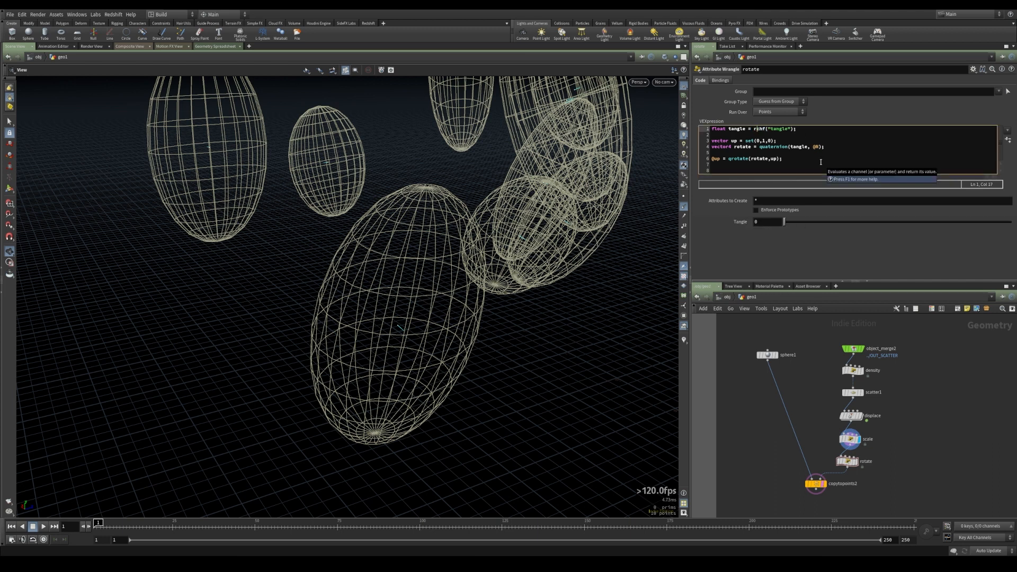
text(dians()
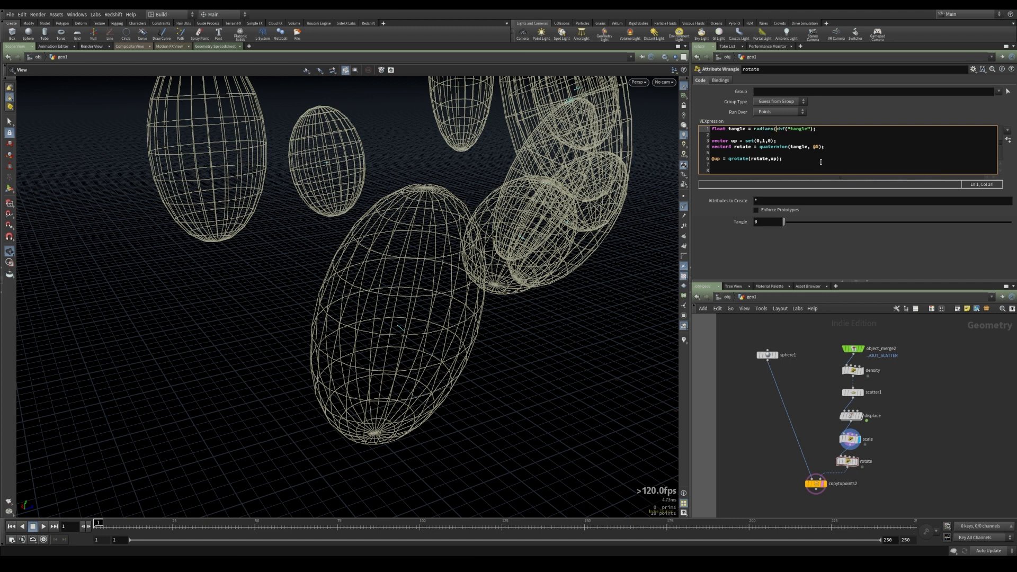
key(Right)
key(Right)
key(Right)
key(Right)
key(Right)
key(Right)
key(Right)
key(Right)
key(Right)
drag(786, 226, 1012, 233)
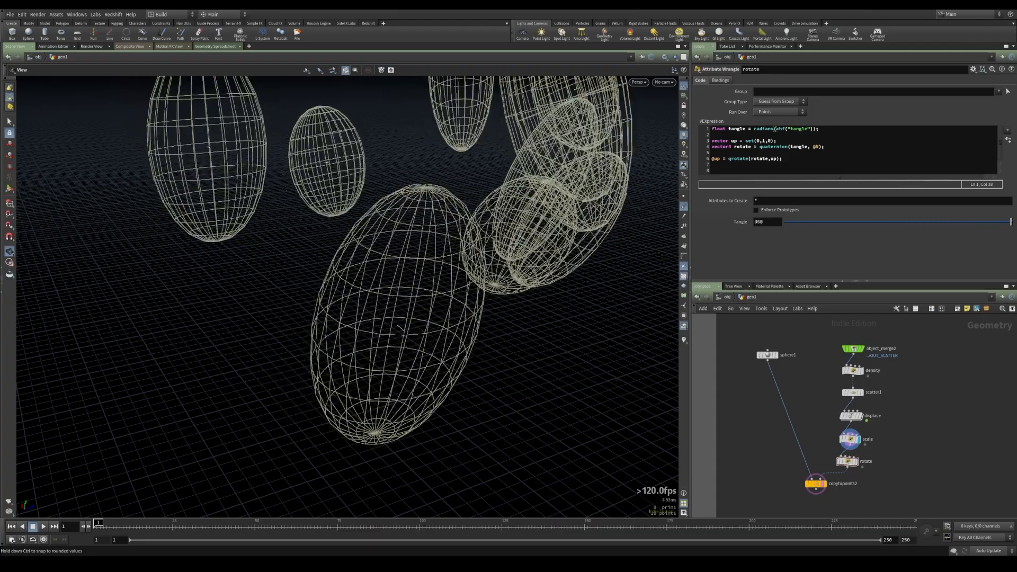
drag(830, 228, 977, 223)
click(839, 130)
key(Return)
key(Return)
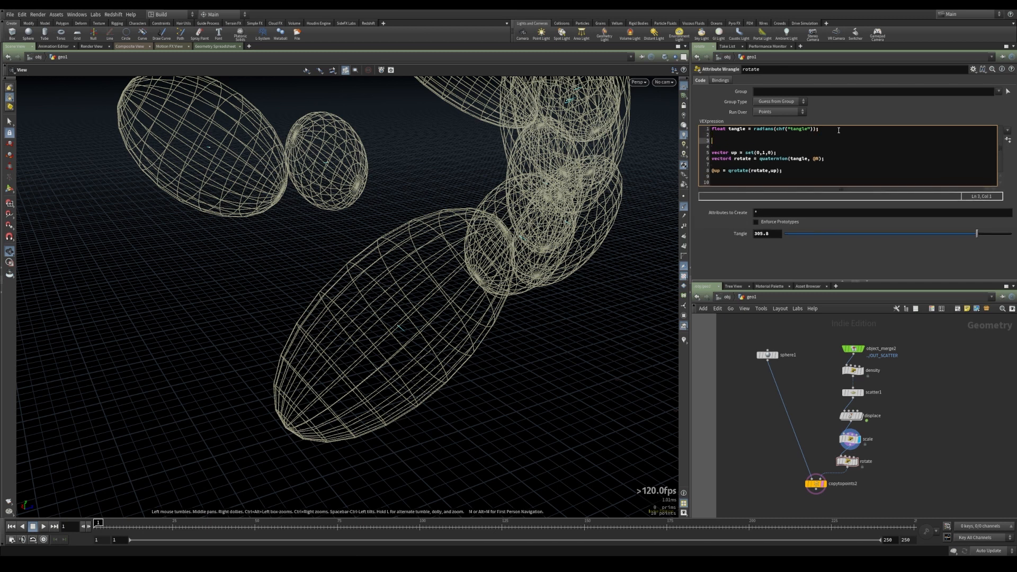
text(float angle = ra)
text(nd(@ptnum+64.5);)
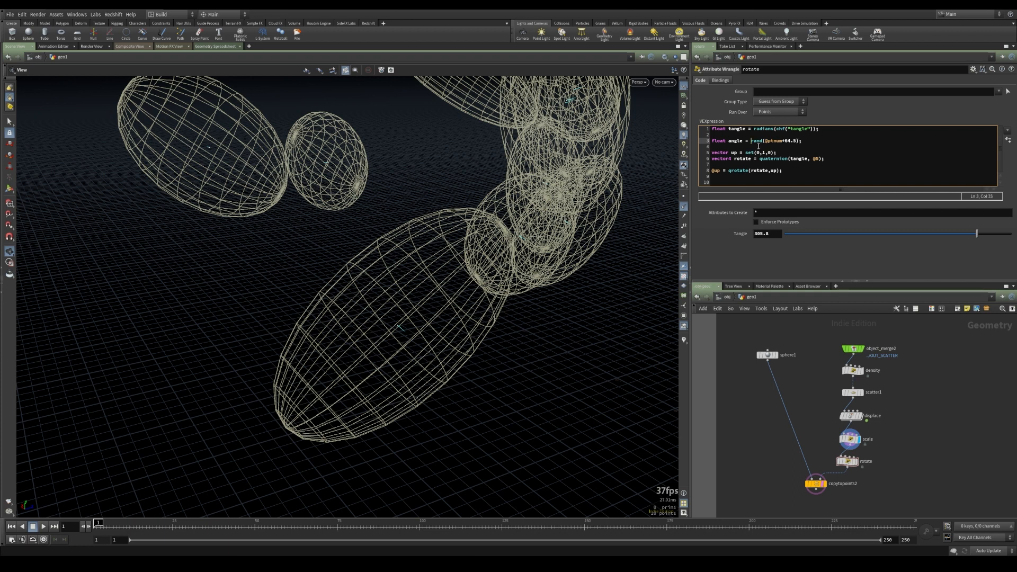
drag(796, 142, 764, 141)
click(765, 140)
text(*$PI)
text(*2)
Use angle instead of tangle in the quaternion call and delete the float tangle line
click(792, 159)
key(BackSpace)
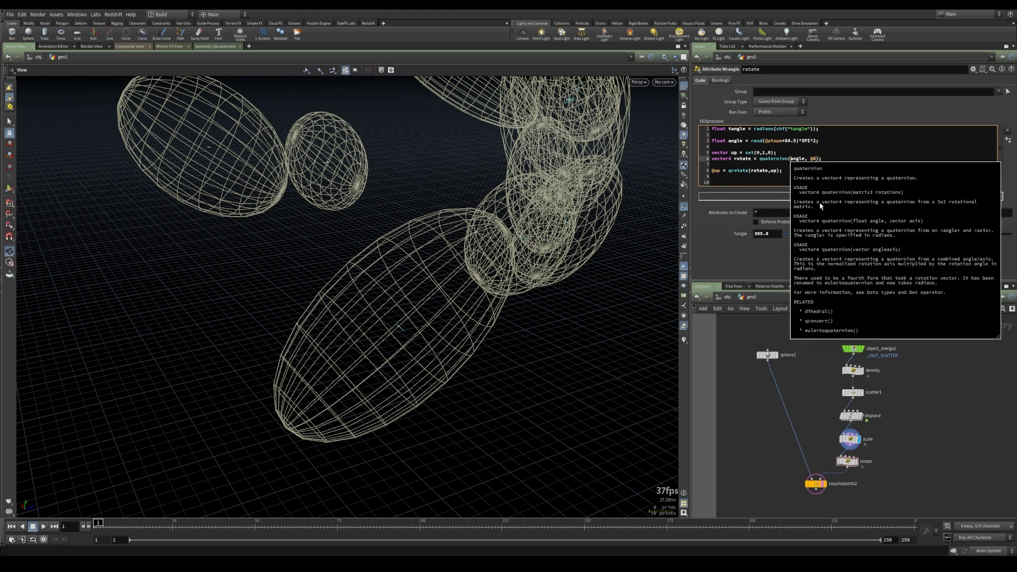
drag(470, 257, 484, 230)
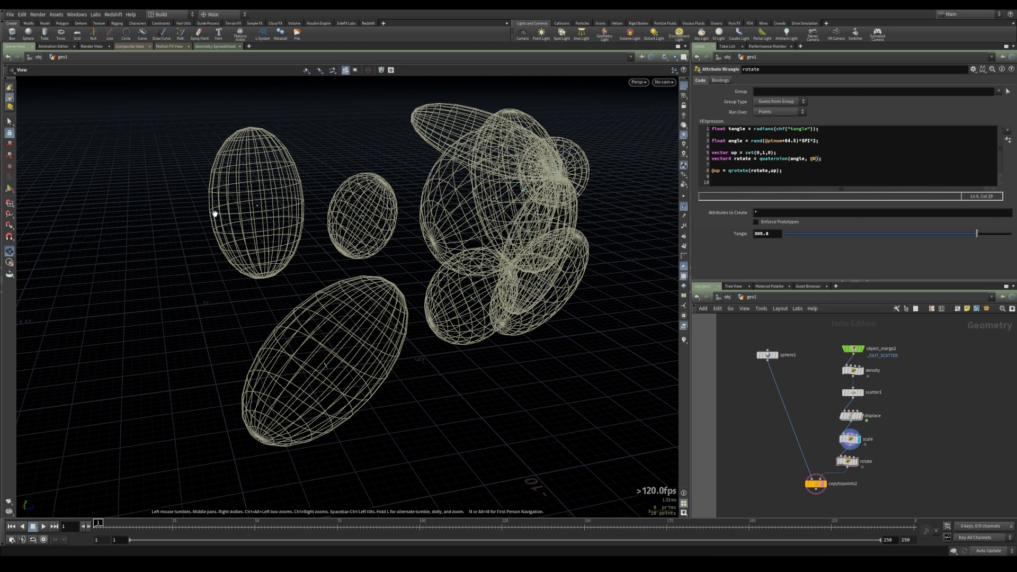
drag(271, 253, 386, 200)
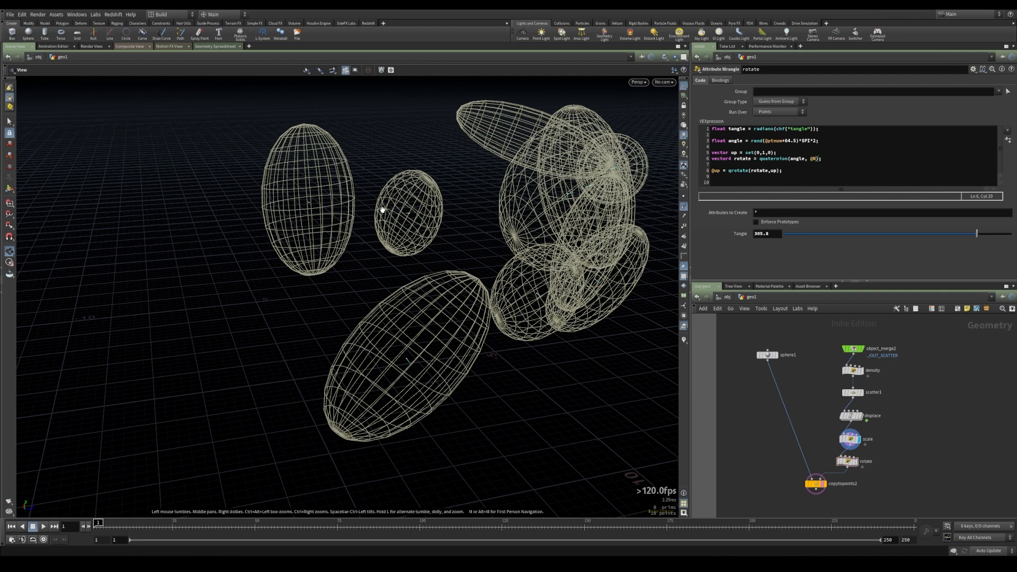
click(708, 129)
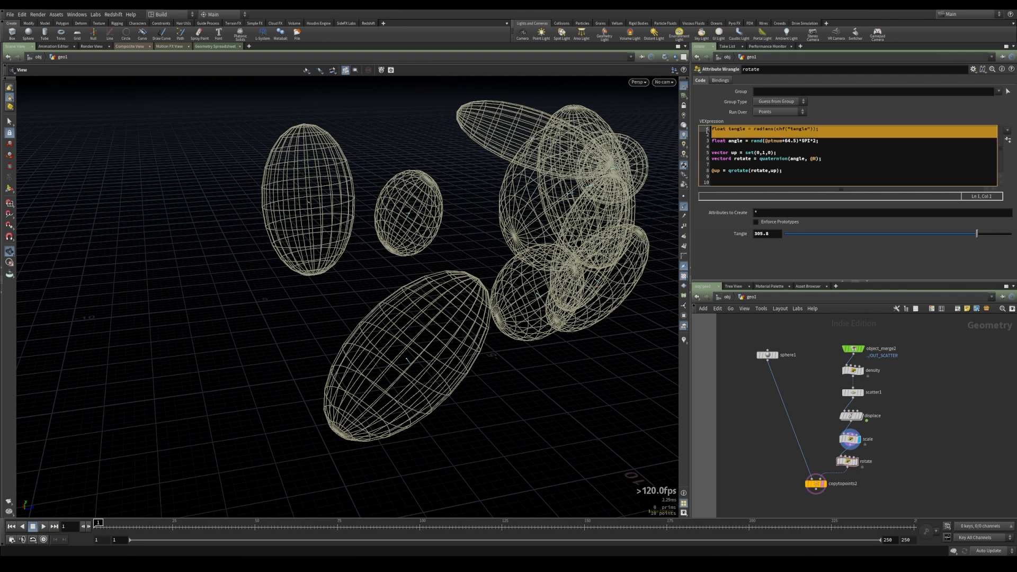
key(Delete)
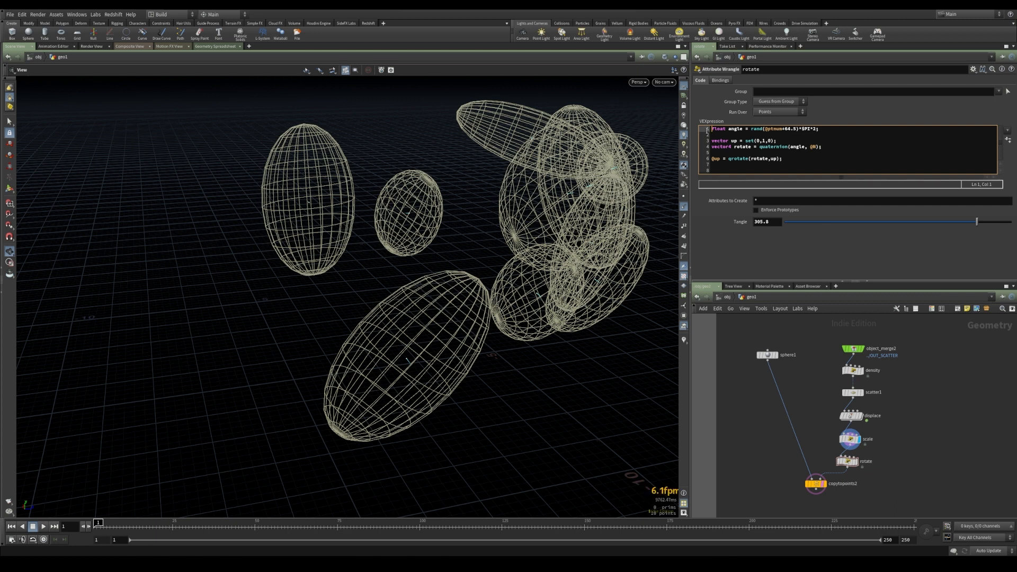
Edit the parameter interface to delete the Tangle parameter, apply and accept
click(973, 69)
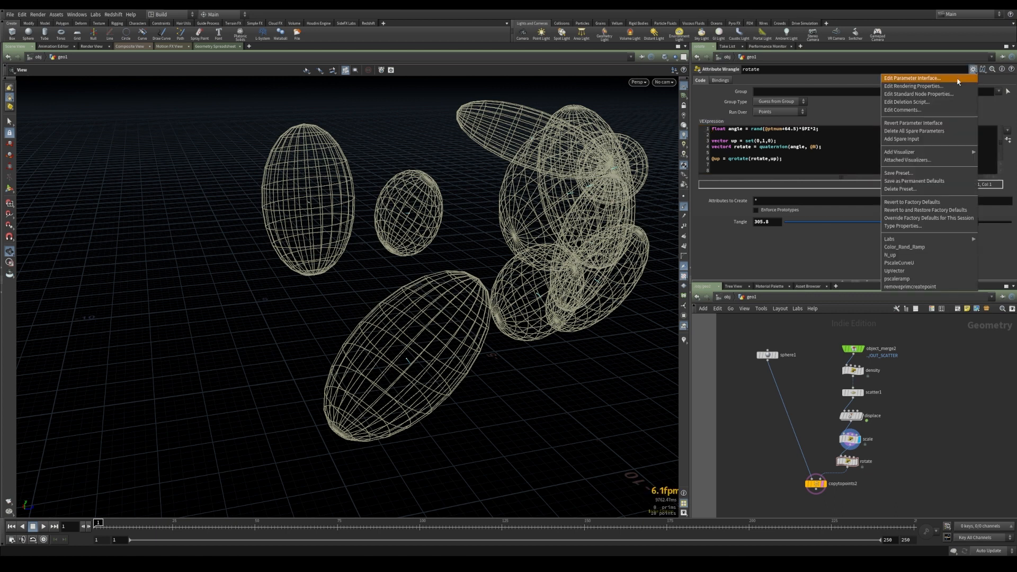
click(912, 79)
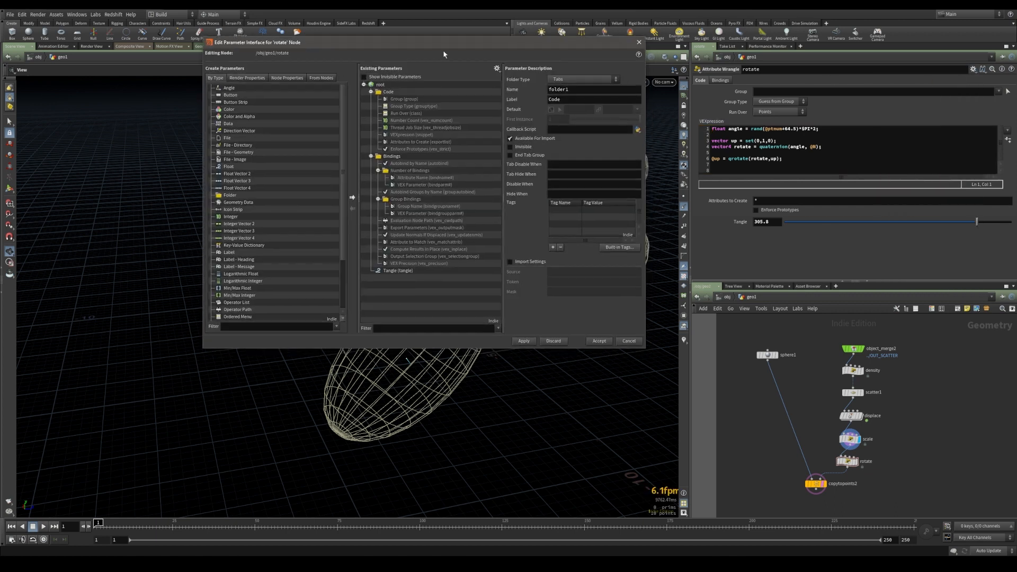
click(394, 272)
key(Delete)
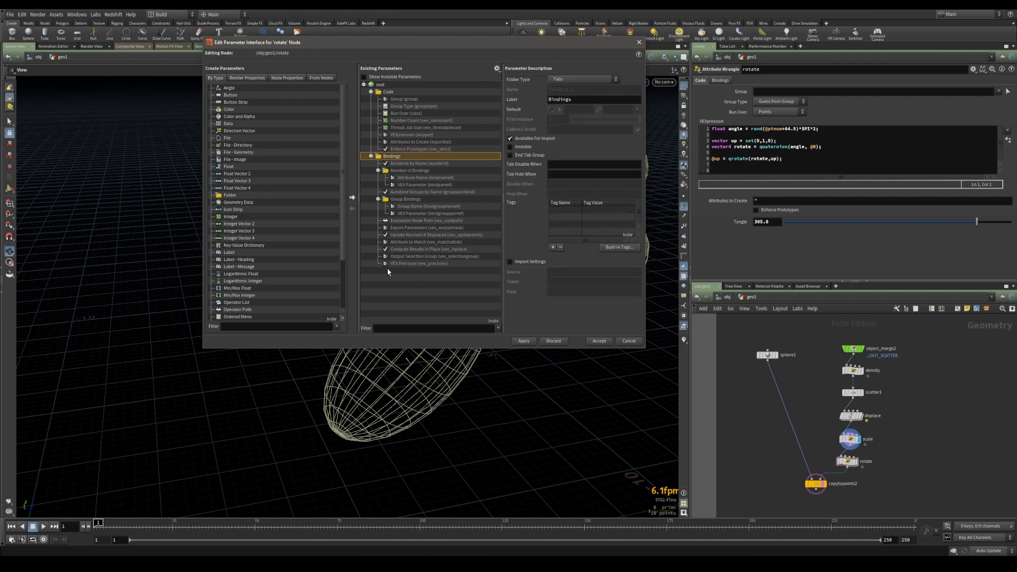
click(524, 341)
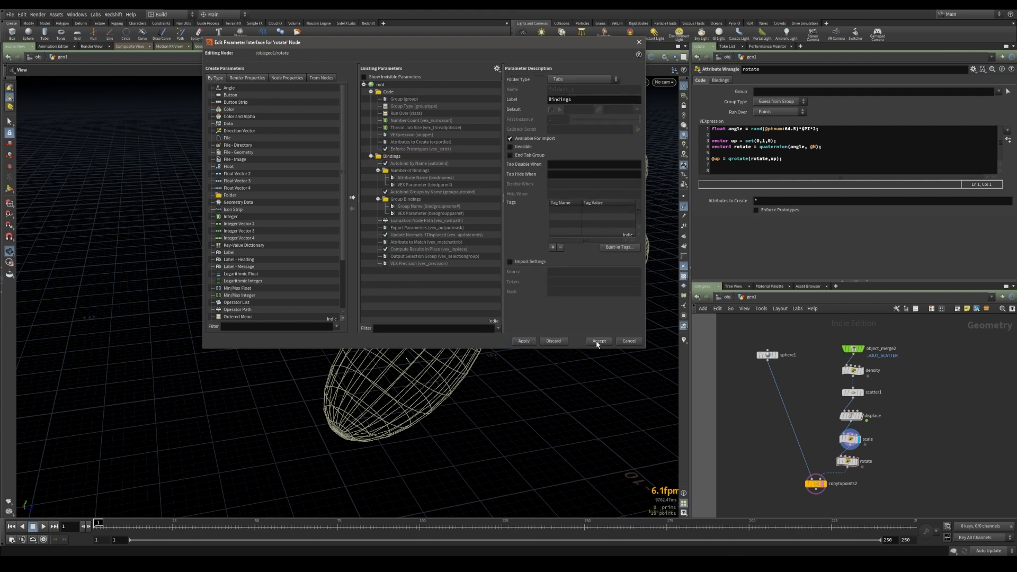
click(598, 342)
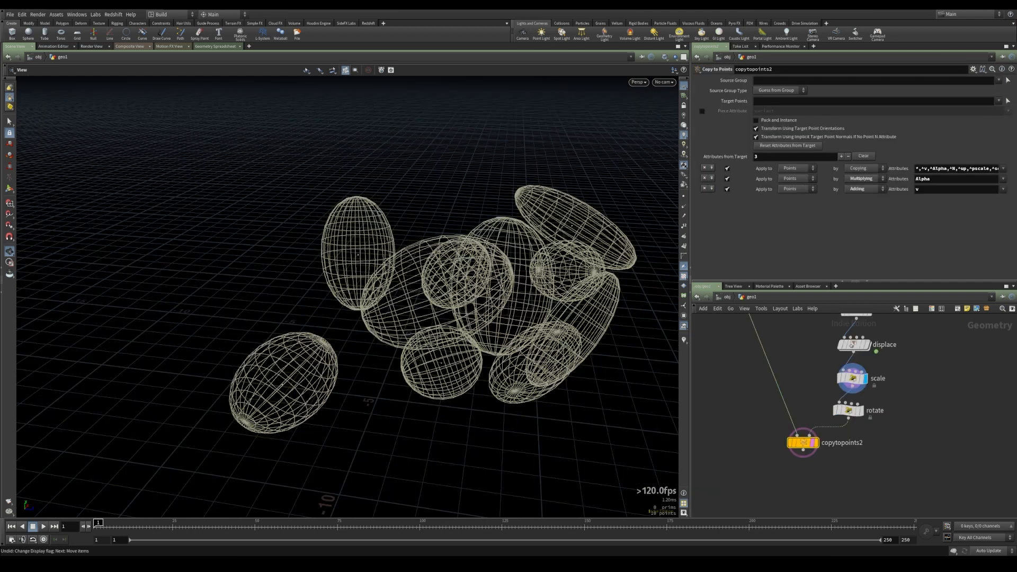
Set the display flag on the copytopoints2 node to view the shaded copies
click(845, 479)
drag(437, 383, 482, 396)
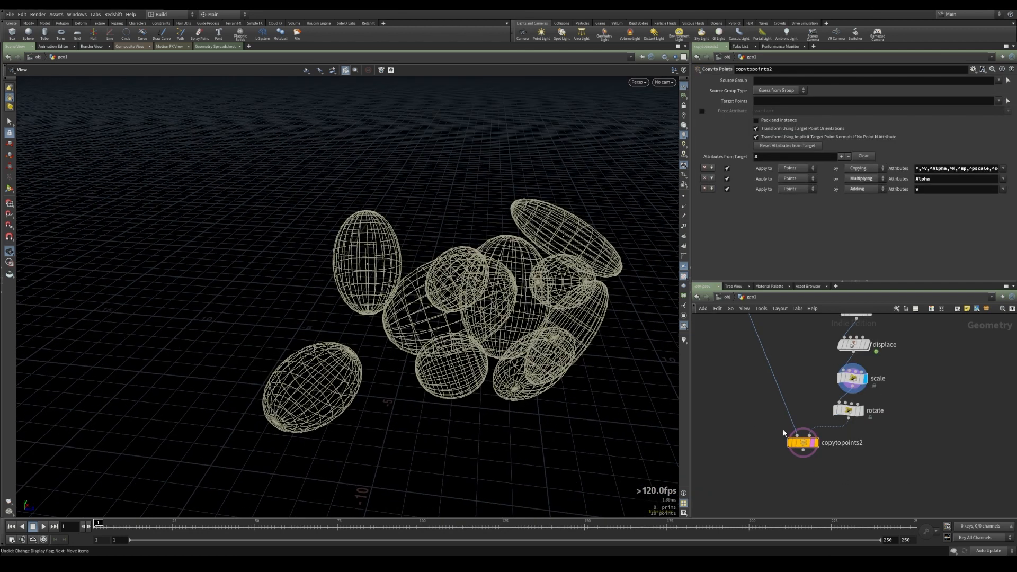
click(814, 444)
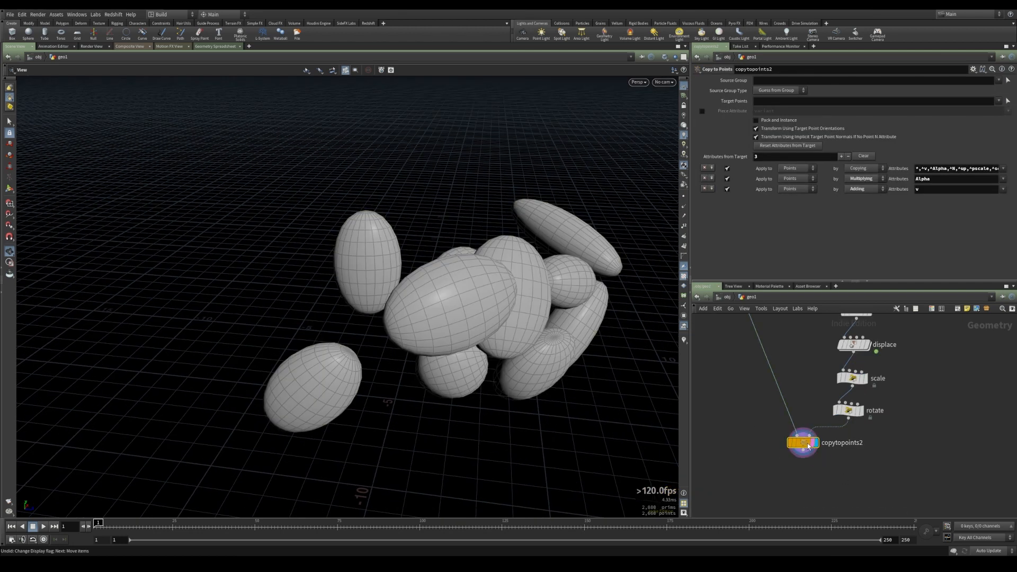
drag(431, 341, 447, 323)
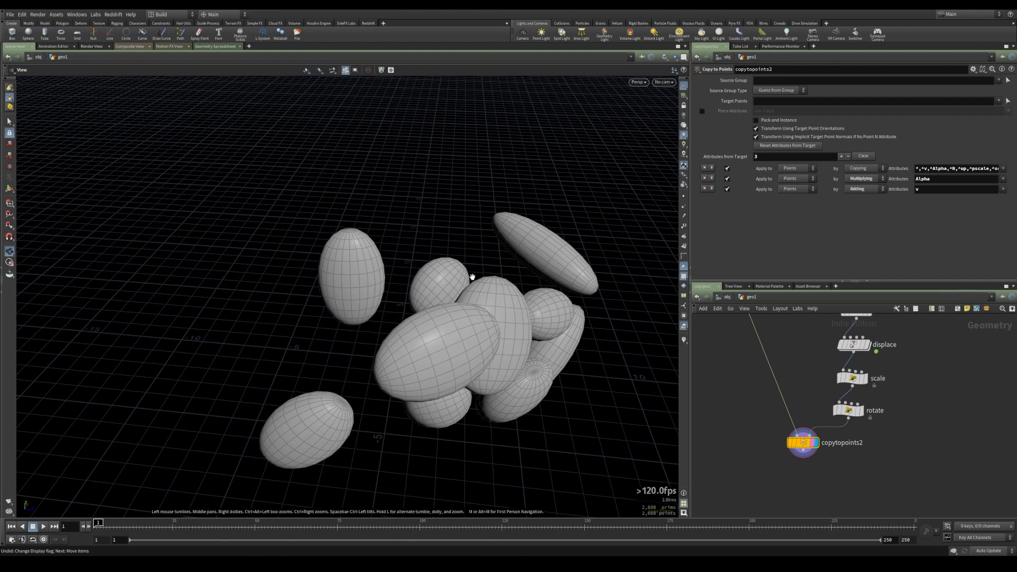
middle_drag(933, 392, 934, 454)
scroll(933, 455, down, 2)
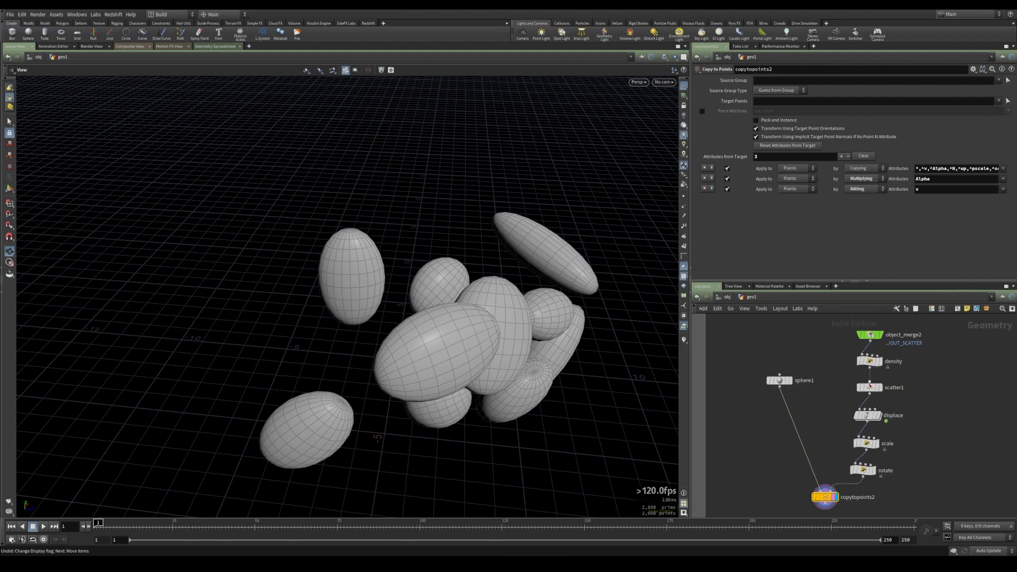
Change the scatter1 Global Seed to about 1.44
click(870, 387)
drag(371, 371, 491, 282)
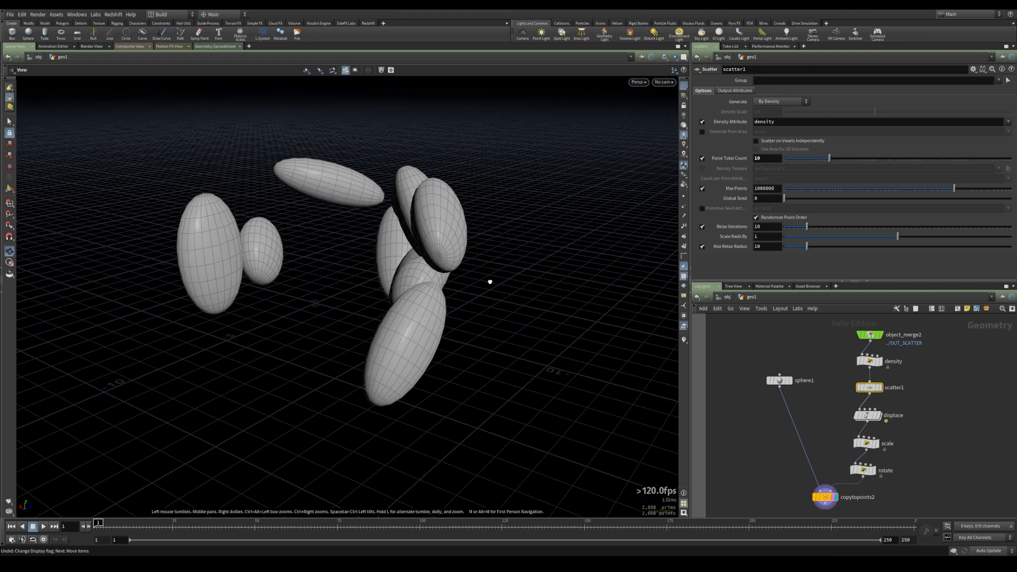
drag(785, 199, 817, 202)
drag(451, 281, 373, 277)
Display the sphere1 node on its own and frame it in the viewport
click(791, 381)
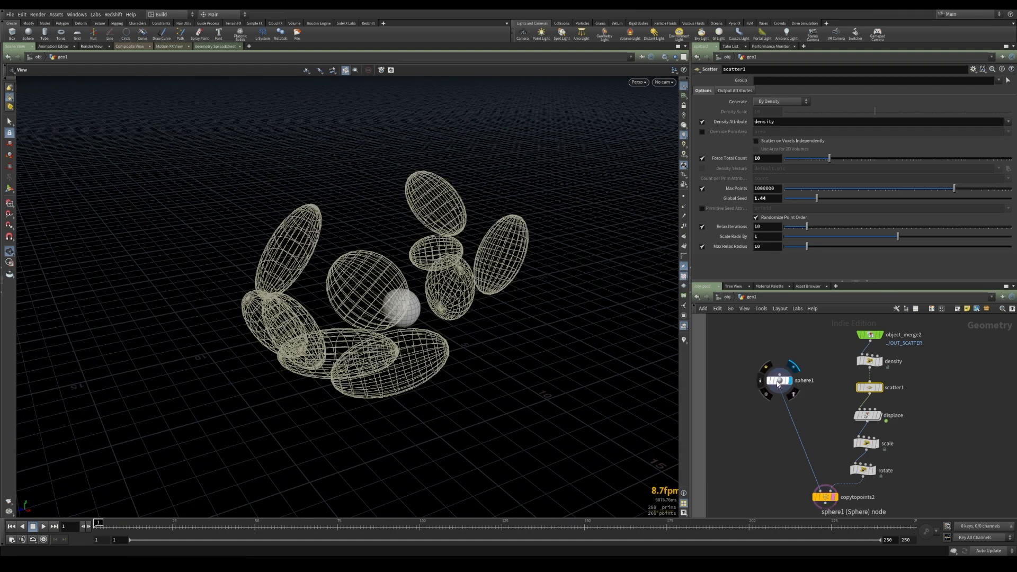
click(780, 381)
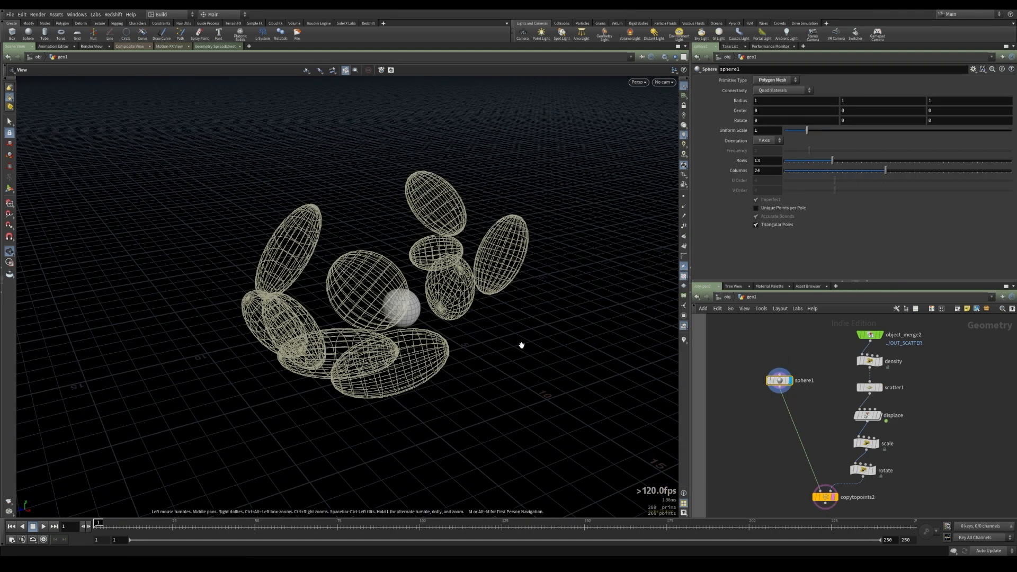
click(791, 381)
key(space+f)
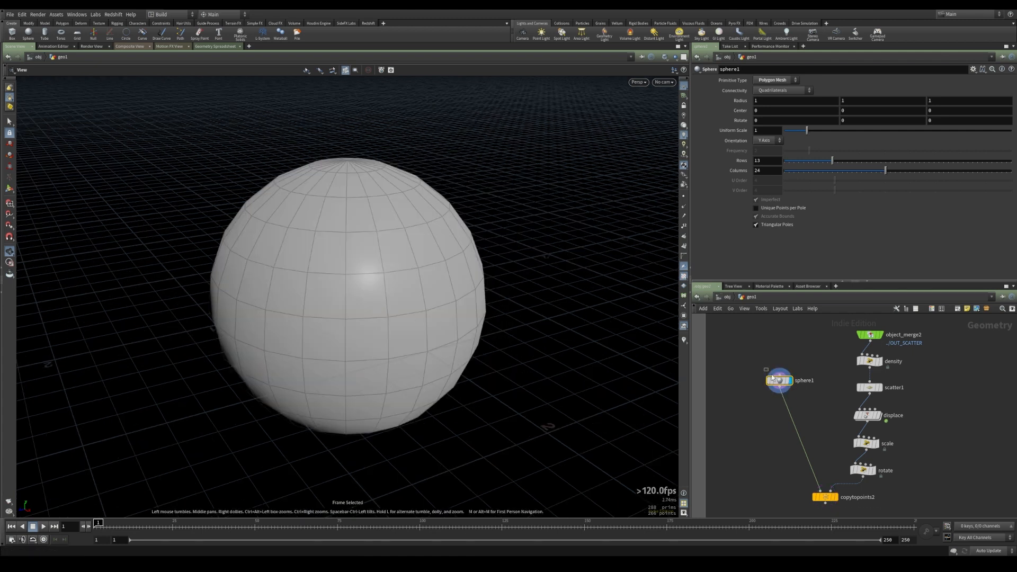
Set the sphere's primitive type to Polygon with a frequency of 80
click(772, 81)
click(766, 95)
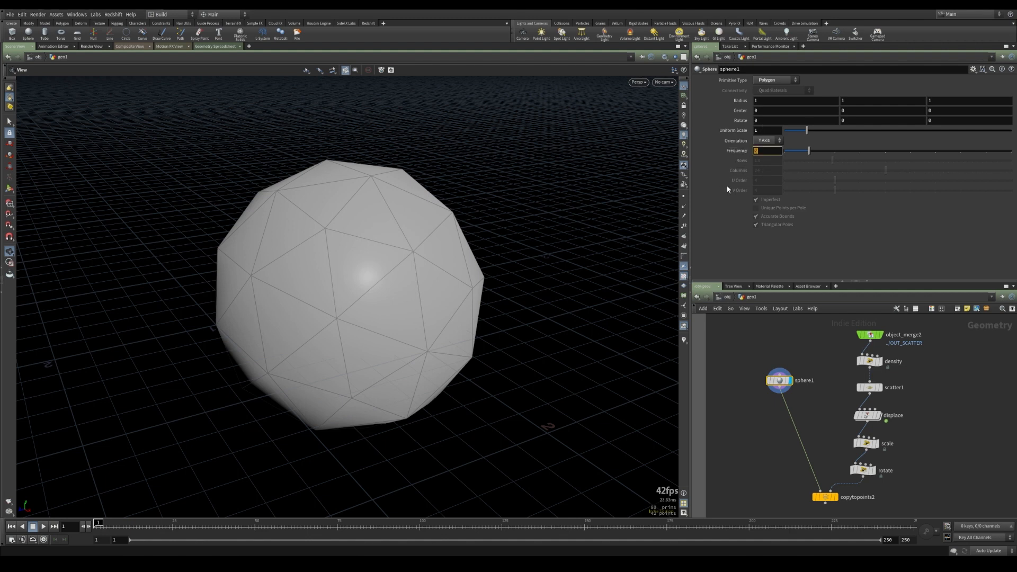
text(80)
key(Return)
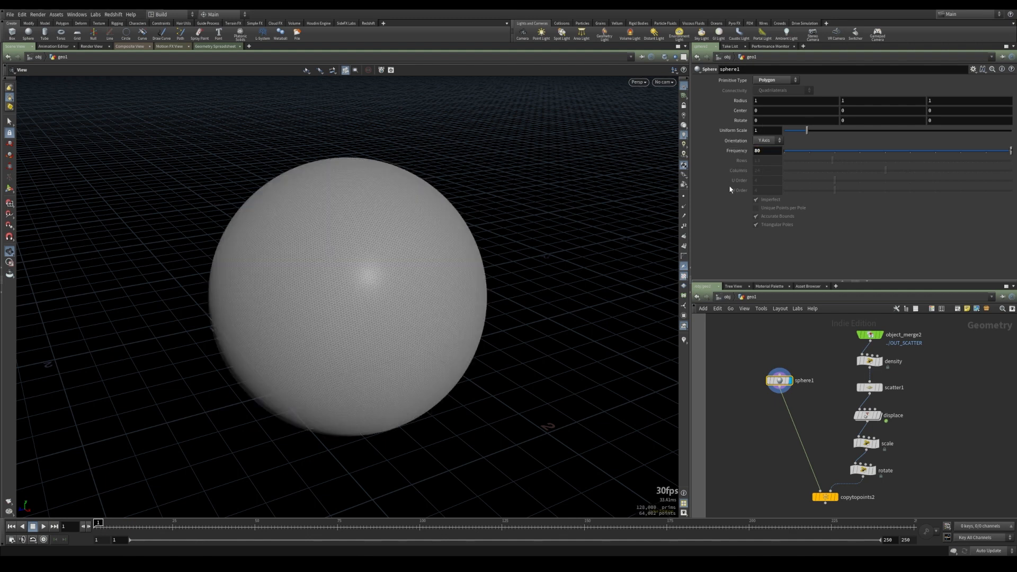
Add a Mountain node after sphere1 and set it as the displayed node
key(Tab)
text(mount)
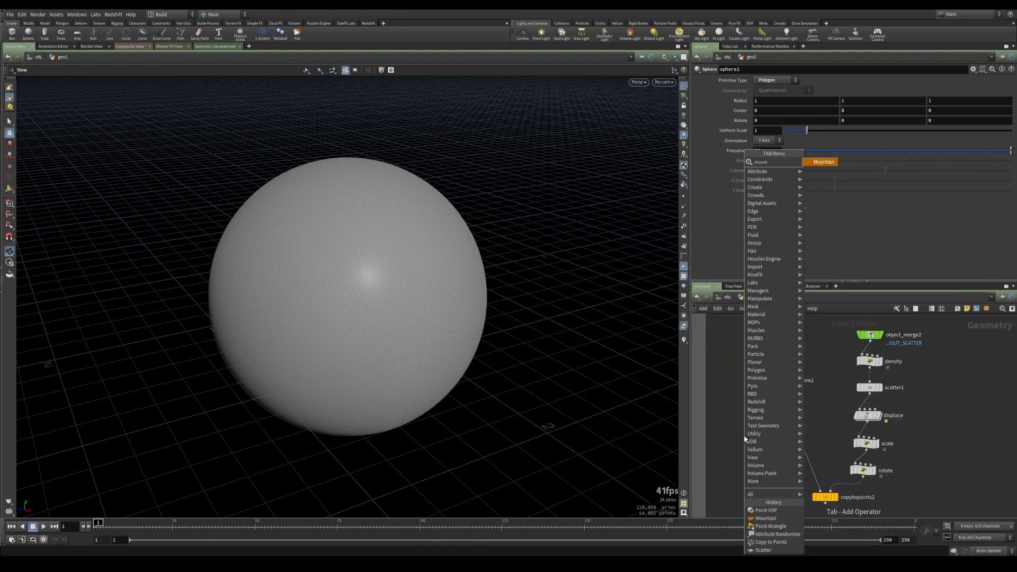
key(Return)
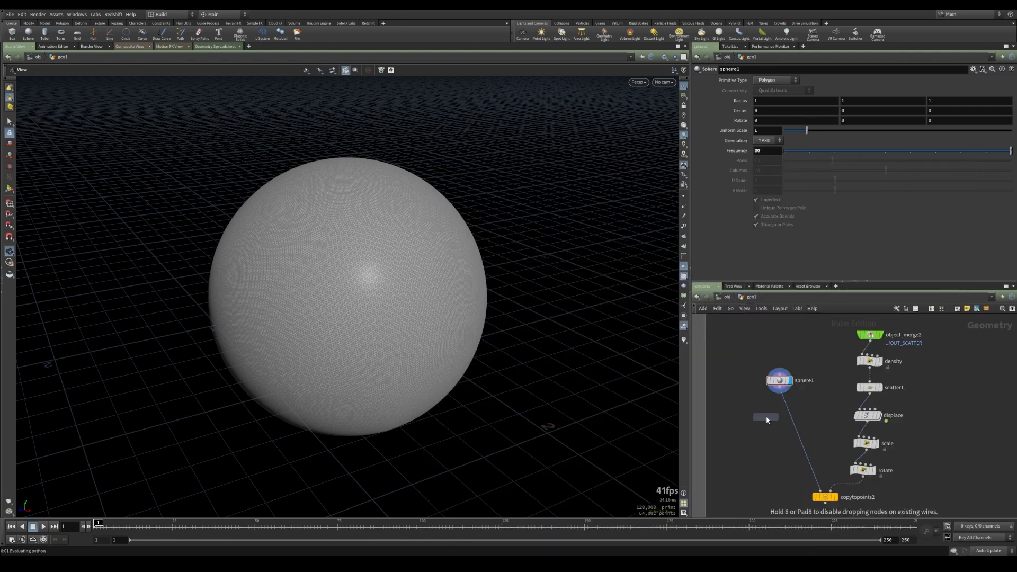
click(785, 408)
click(796, 412)
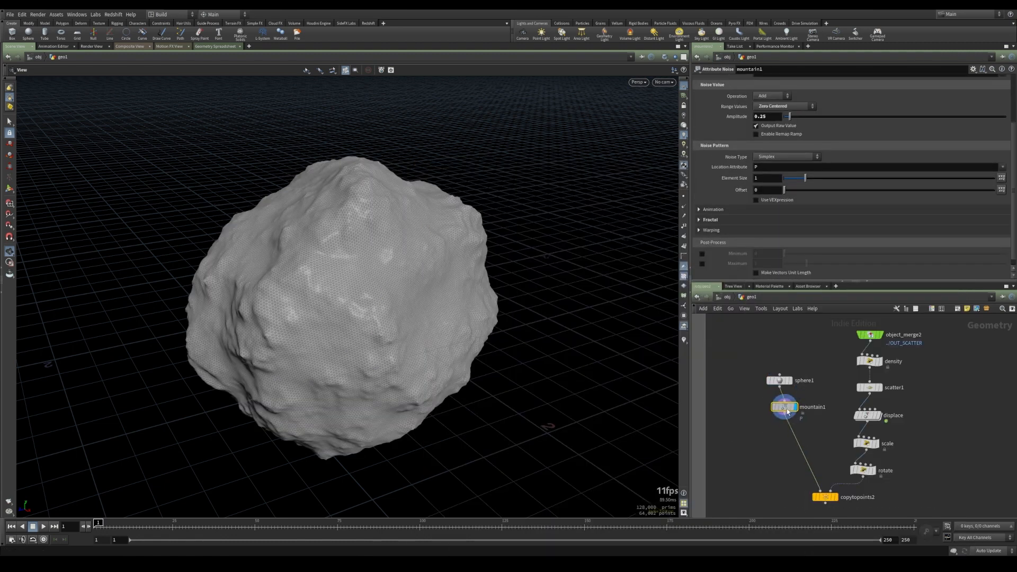
Set the Mountain node's noise type to Worley Cellular F1
drag(483, 389, 501, 366)
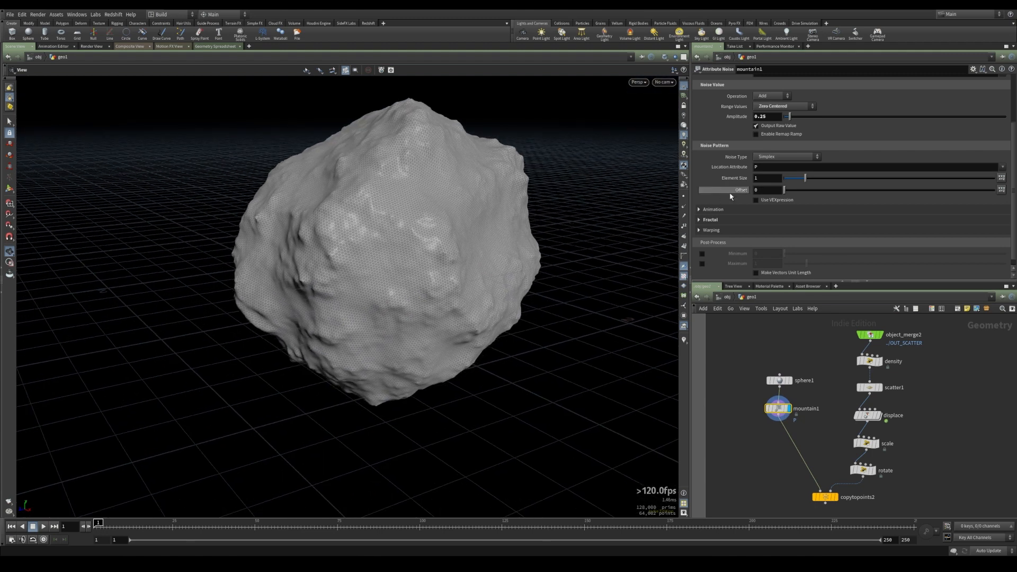
click(780, 155)
click(775, 212)
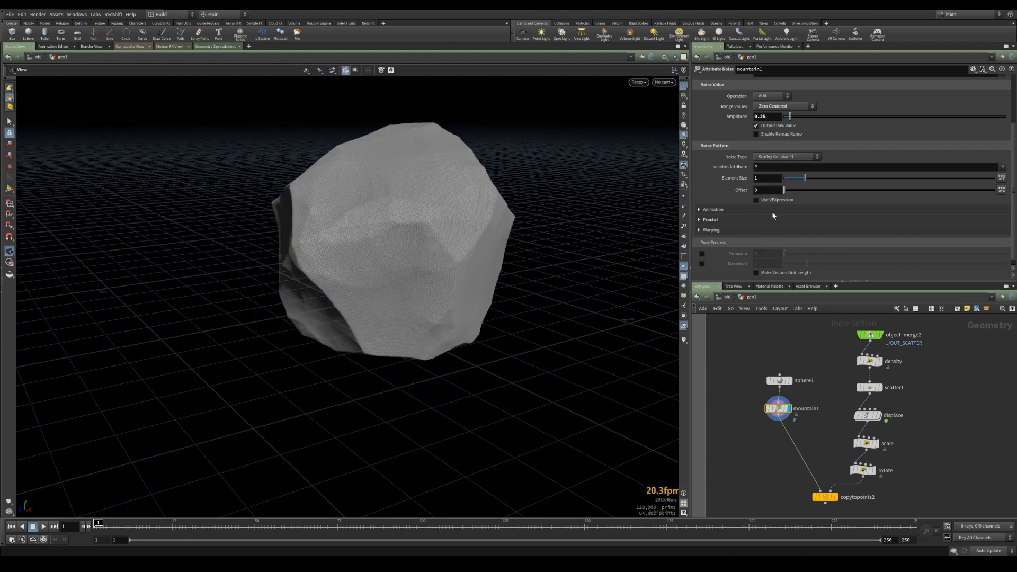
Set the Mountain noise amplitude to 0.6
drag(450, 243, 404, 243)
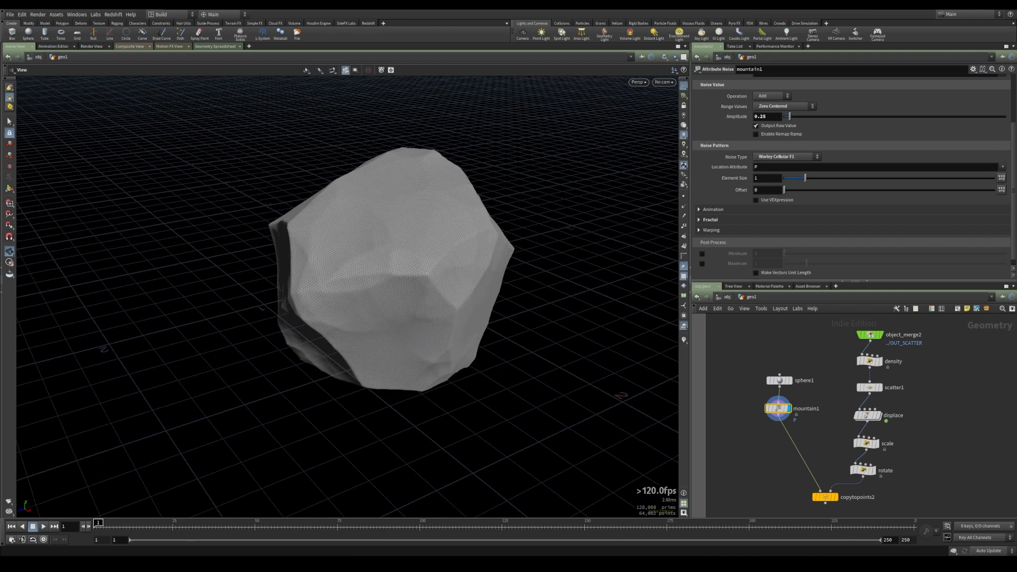
click(768, 119)
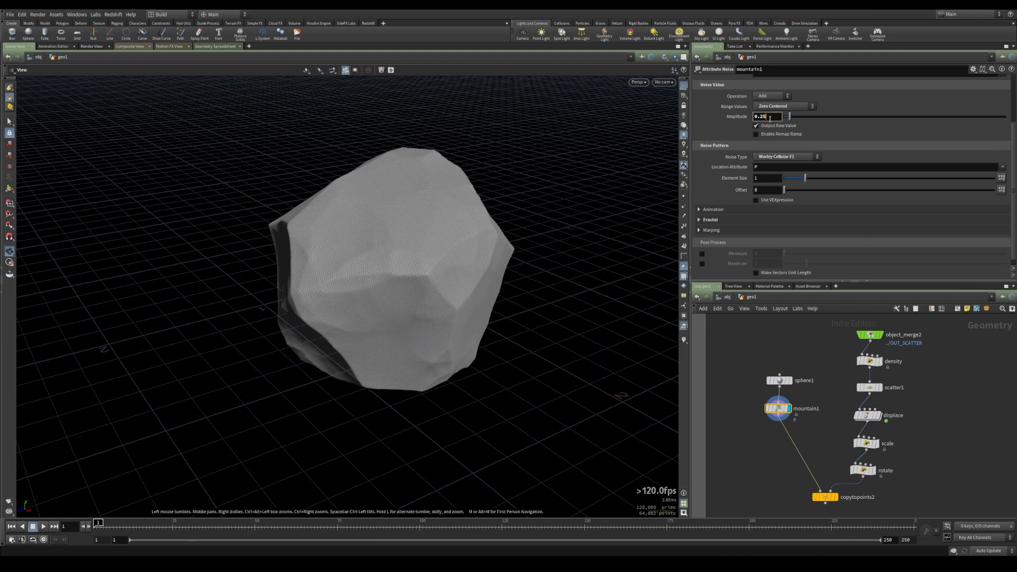
key(BackSpace)
key(BackSpace)
key(Return)
Set the Mountain node's Range Values to Positive
click(788, 107)
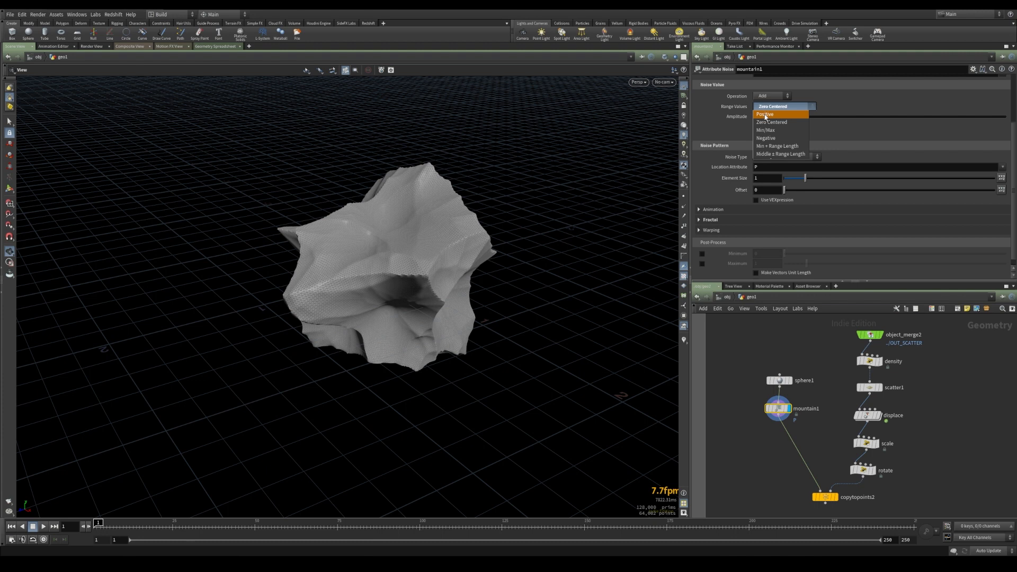
click(766, 115)
drag(504, 229, 476, 187)
Set the Mountain noise element size to 1.2 and expand the Fractal settings
mouse_move(806, 179)
mouse_down()
mouse_move(820, 179)
mouse_move(811, 179)
mouse_up()
click(771, 179)
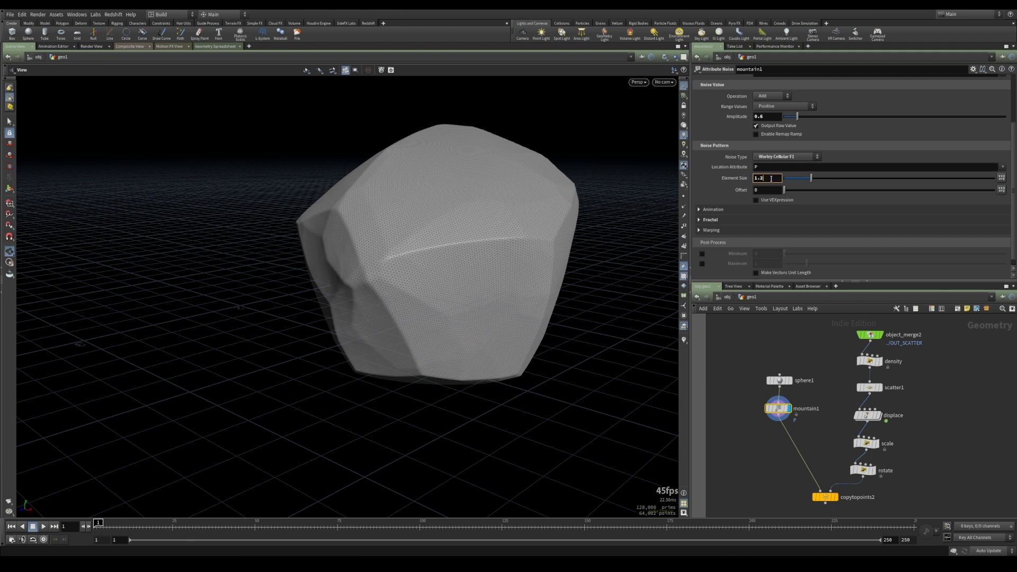
key(Return)
click(710, 220)
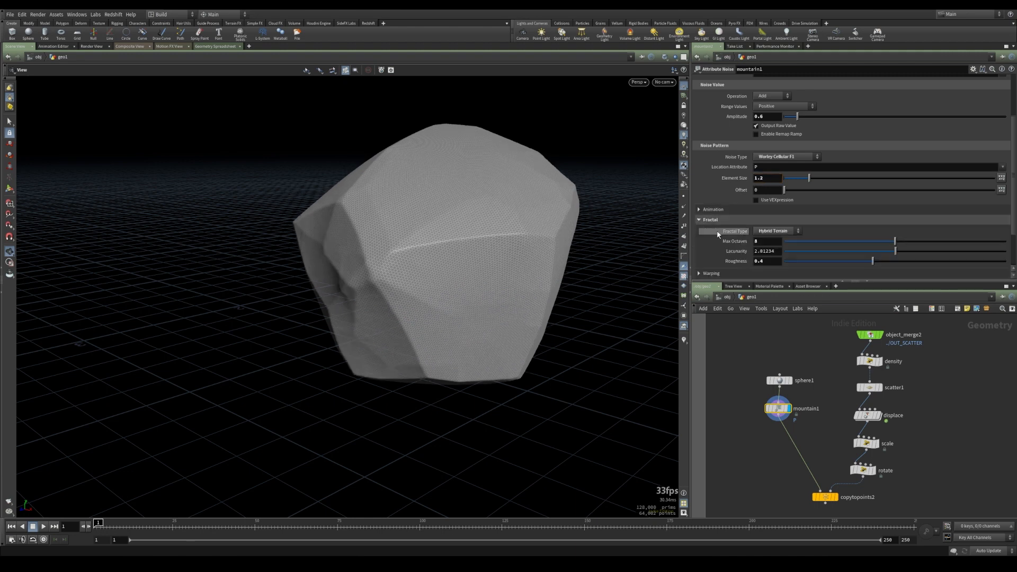
drag(579, 220, 498, 233)
Add a Point VOP node after mountain1
key(Tab)
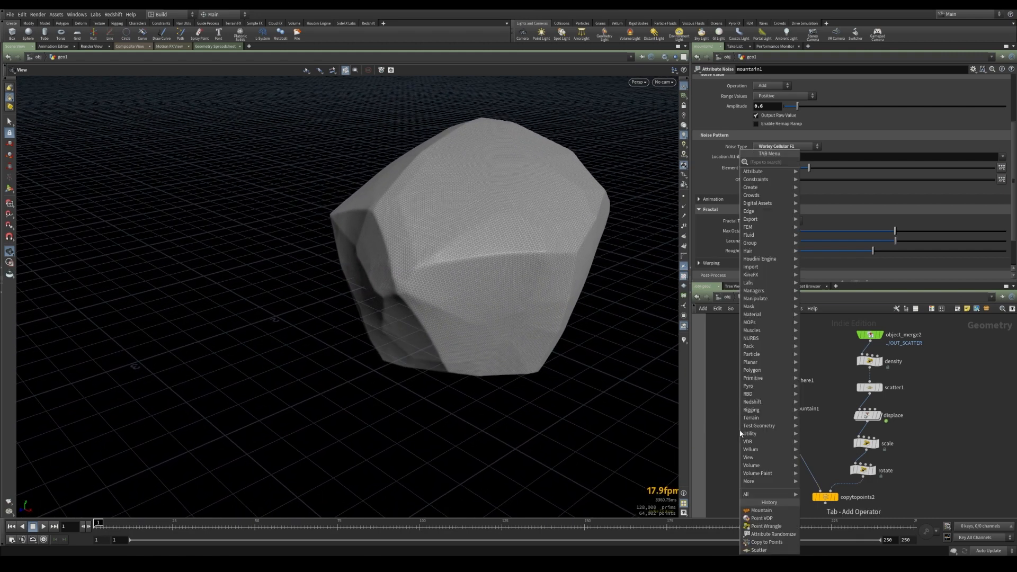
text(vop)
key(Down)
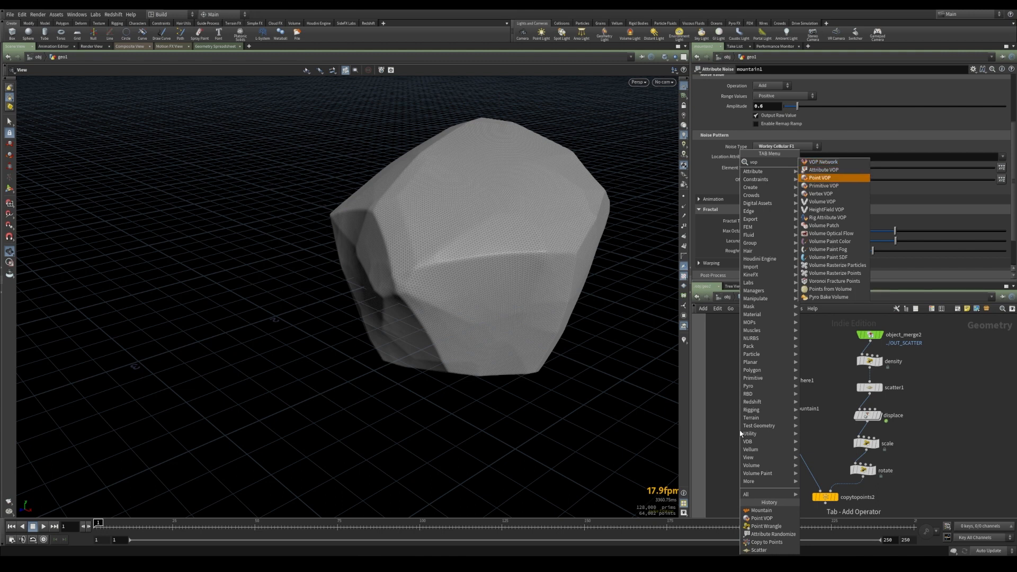
key(Return)
click(788, 438)
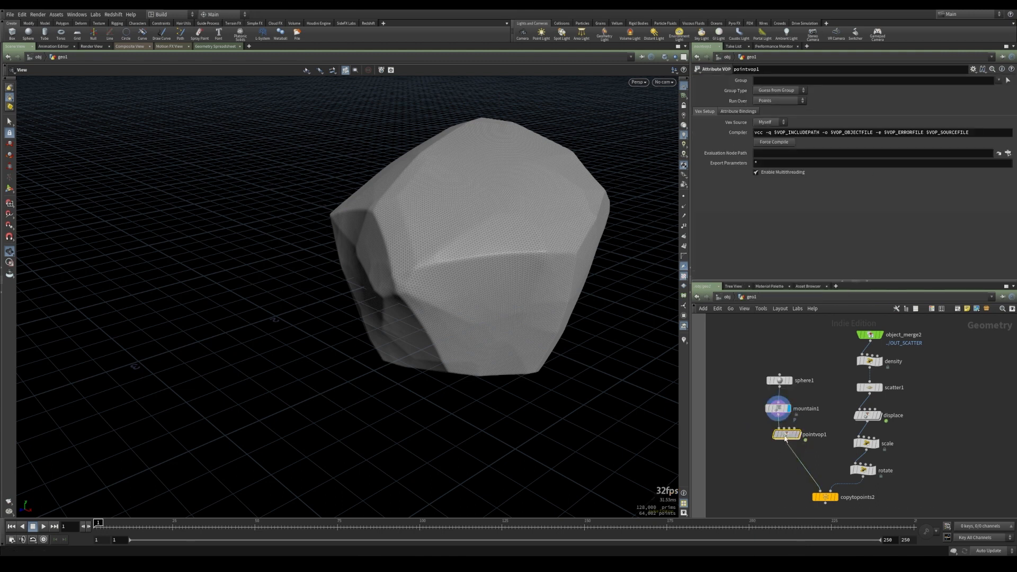
Rename the Point VOP node to noise
double_click(806, 436)
text(noise)
key(Return)
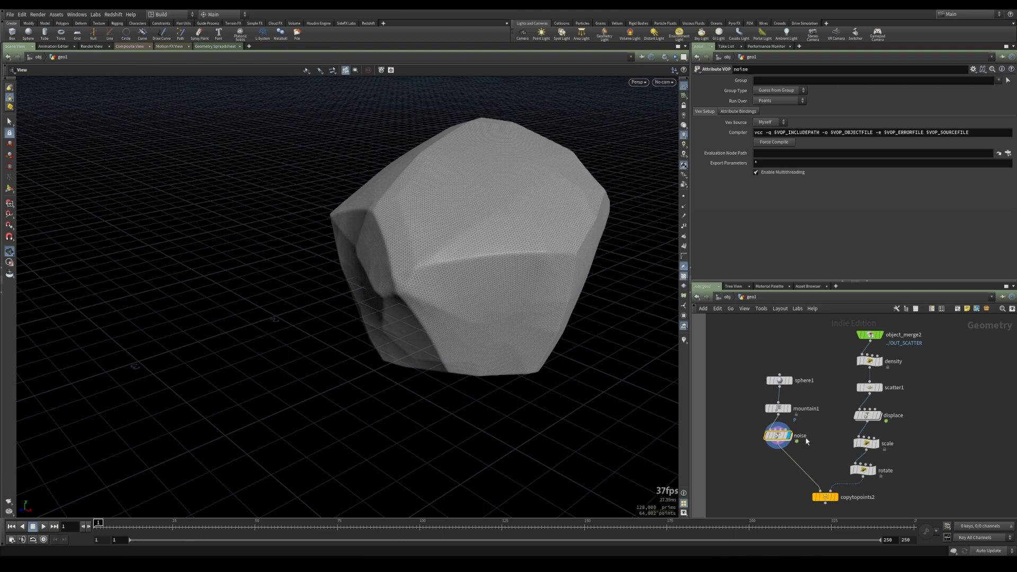
Inside the noise VOP, add a Turbulent Noise node and connect the global P to its position input
double_click(783, 439)
drag(781, 412, 733, 395)
drag(910, 354, 938, 391)
click(837, 394)
key(Tab)
text(tur)
key(Return)
click(837, 396)
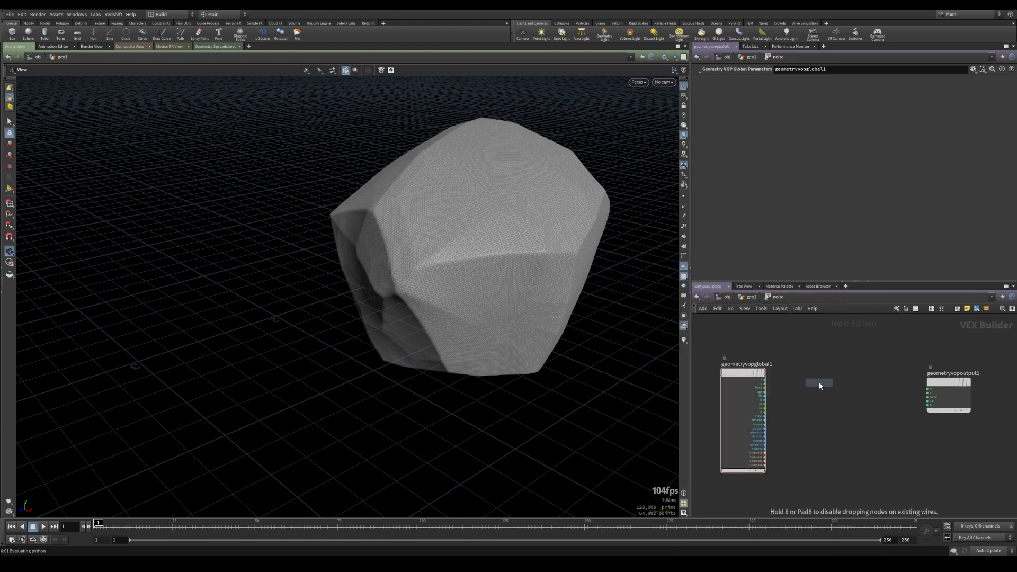
scroll(777, 382, up, 2)
drag(760, 378, 808, 398)
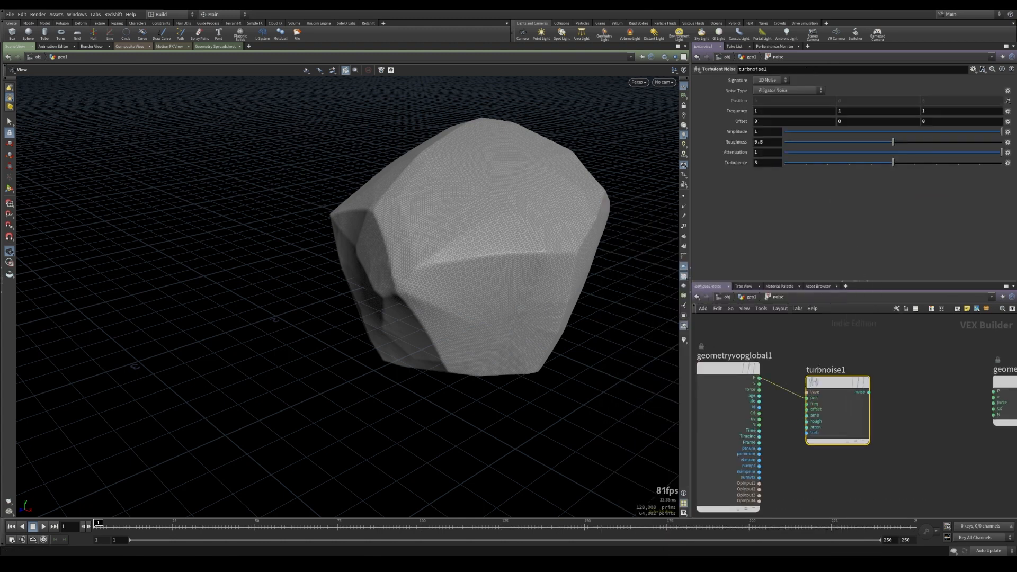
Set the turbulent noise type to Original Perlin Noise with a 3D Noise signature
click(778, 91)
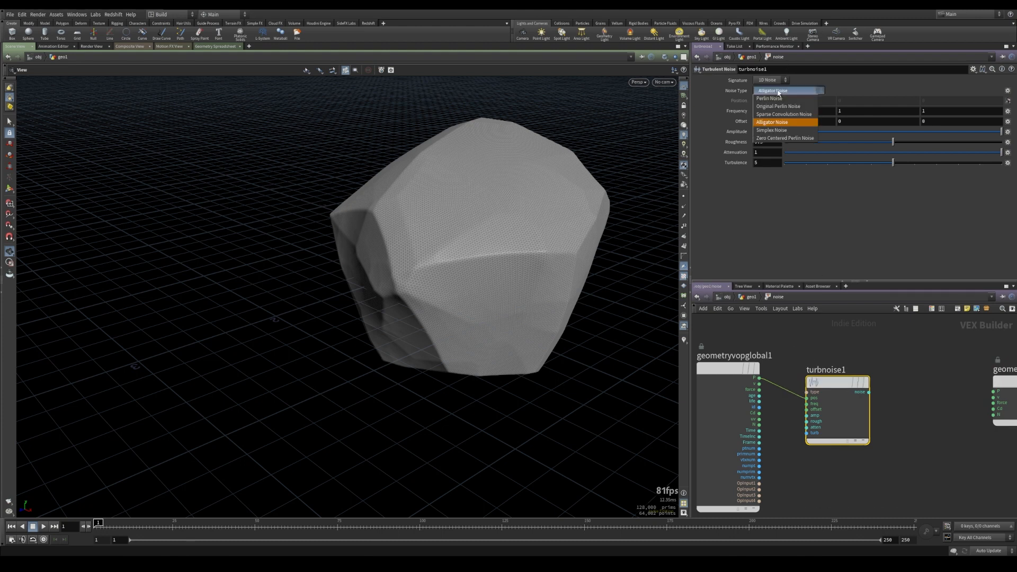
click(779, 107)
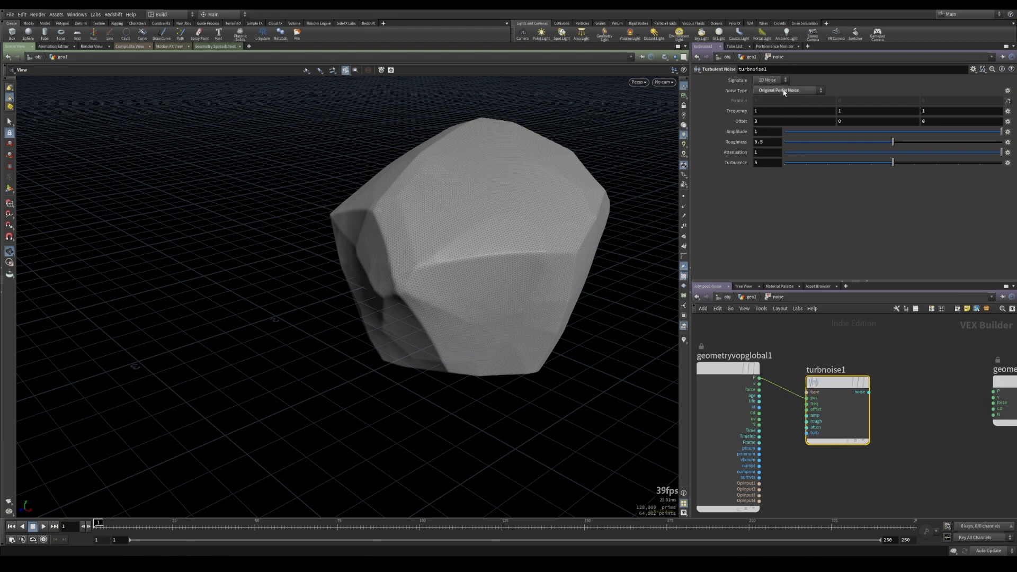
click(768, 80)
click(765, 96)
Add an Add node and wire the global P and the turbulent noise output into its first two inputs
mouse_move(927, 420)
middle_down()
mouse_move(818, 393)
mouse_move(836, 408)
mouse_move(871, 410)
middle_up()
key(Tab)
text(add)
click(902, 202)
click(836, 370)
scroll(871, 410, down, 1)
drag(807, 393, 803, 425)
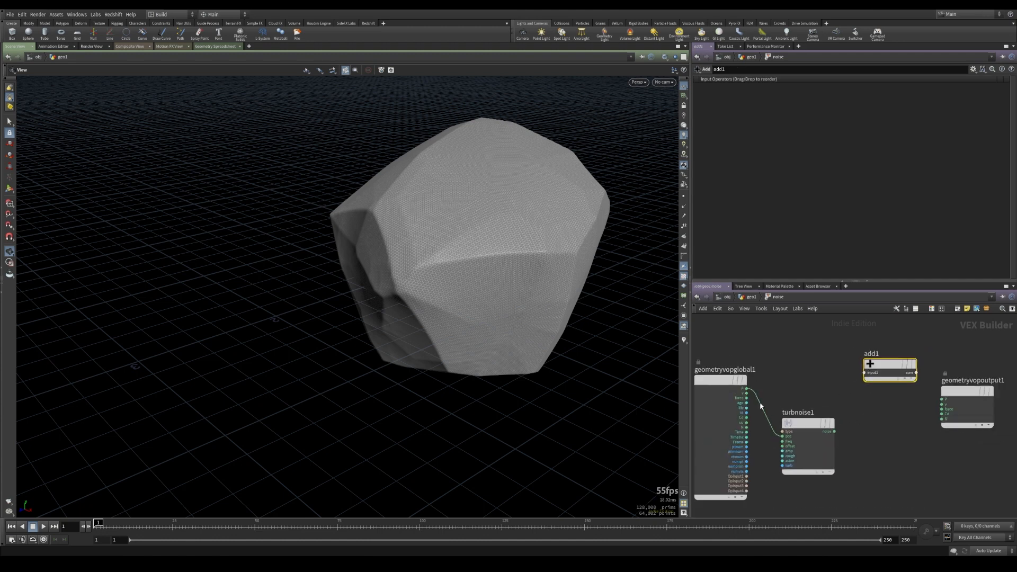
click(750, 391)
click(864, 373)
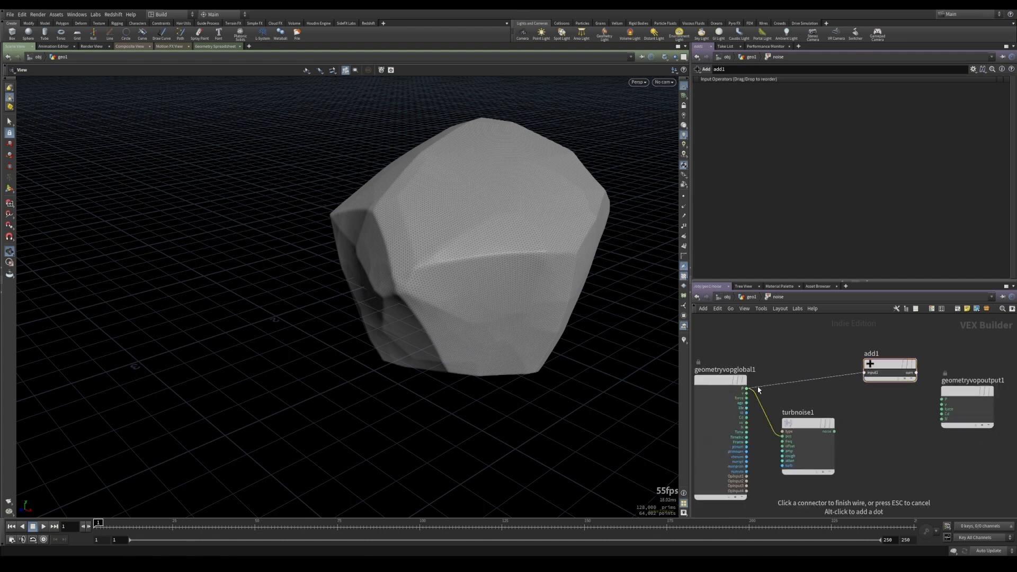
click(835, 431)
click(864, 377)
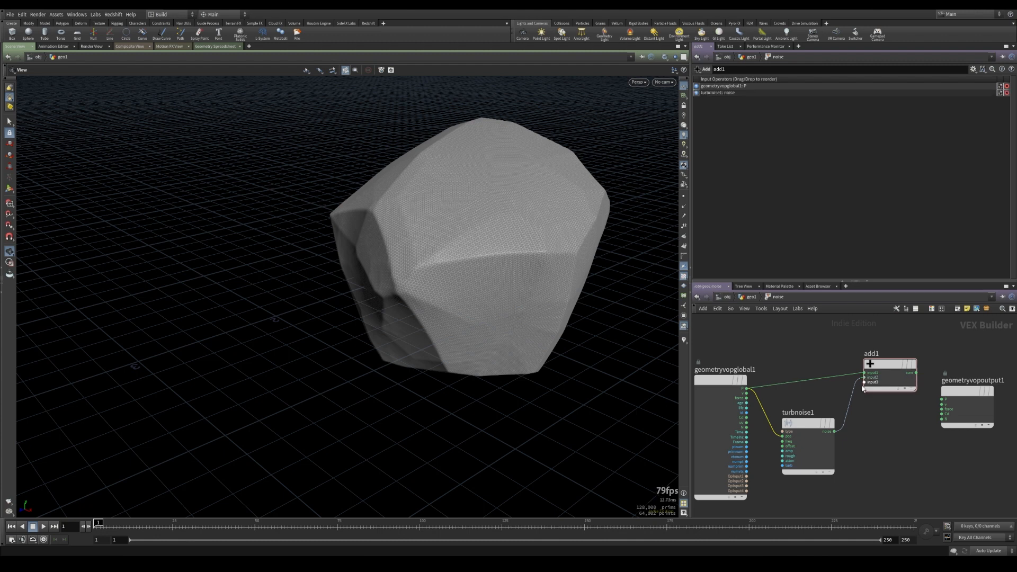
Insert a Fit Range node between the turbulent noise and the Add node
middle_drag(916, 403, 832, 395)
drag(883, 382, 941, 371)
drag(811, 360, 842, 376)
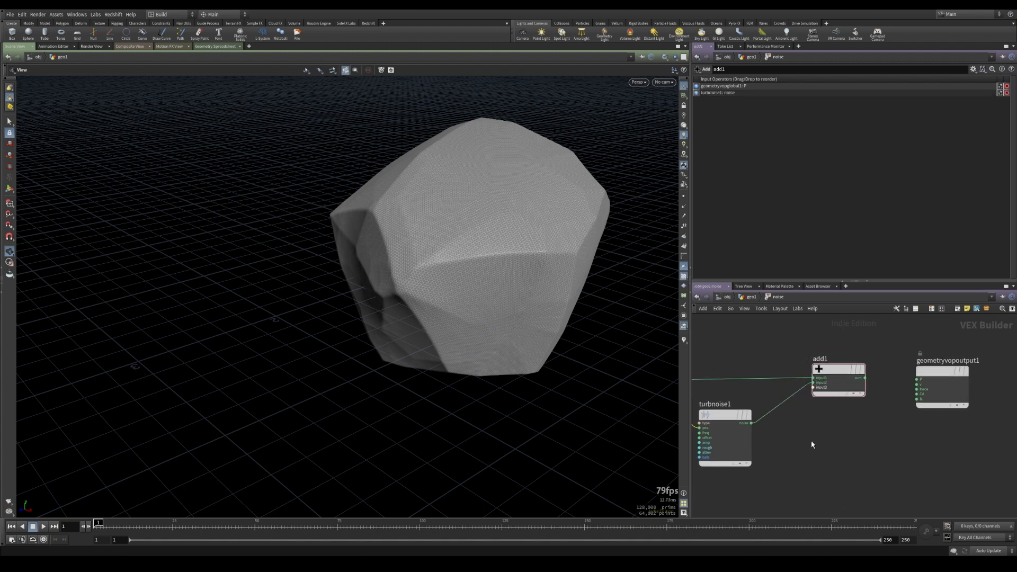
key(Tab)
text(fitra)
key(Return)
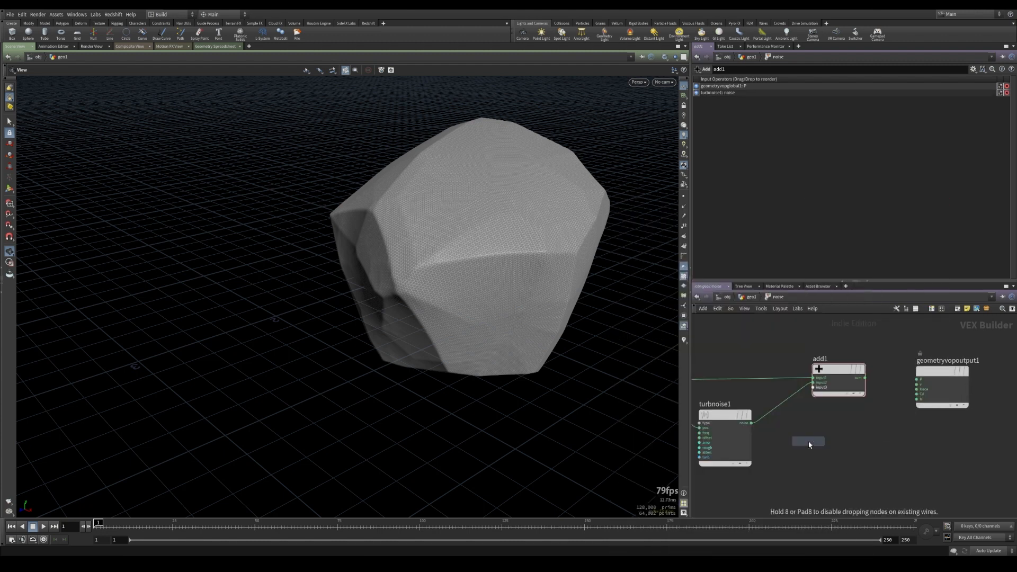
click(784, 401)
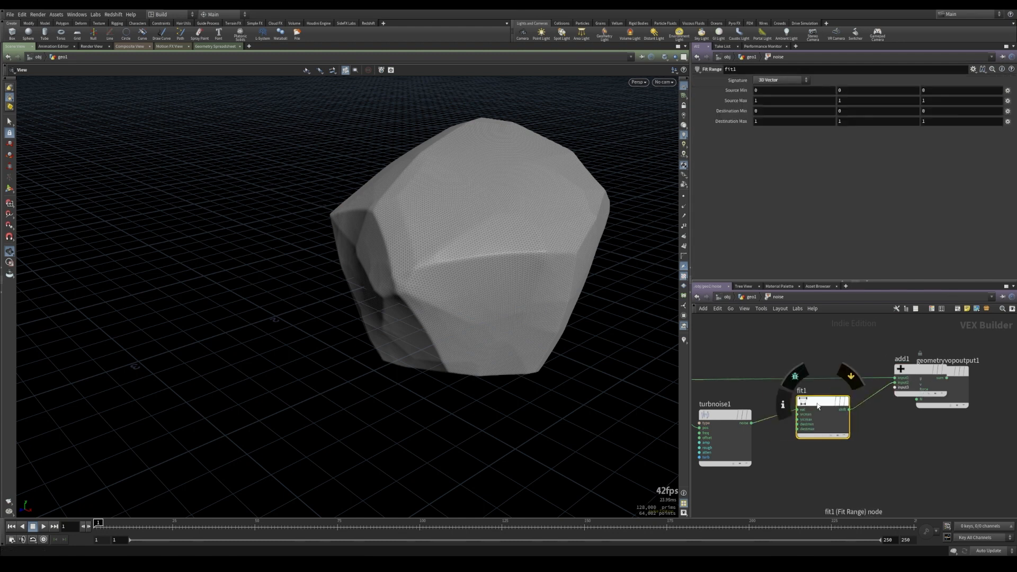
drag(945, 405, 985, 414)
drag(934, 379, 905, 375)
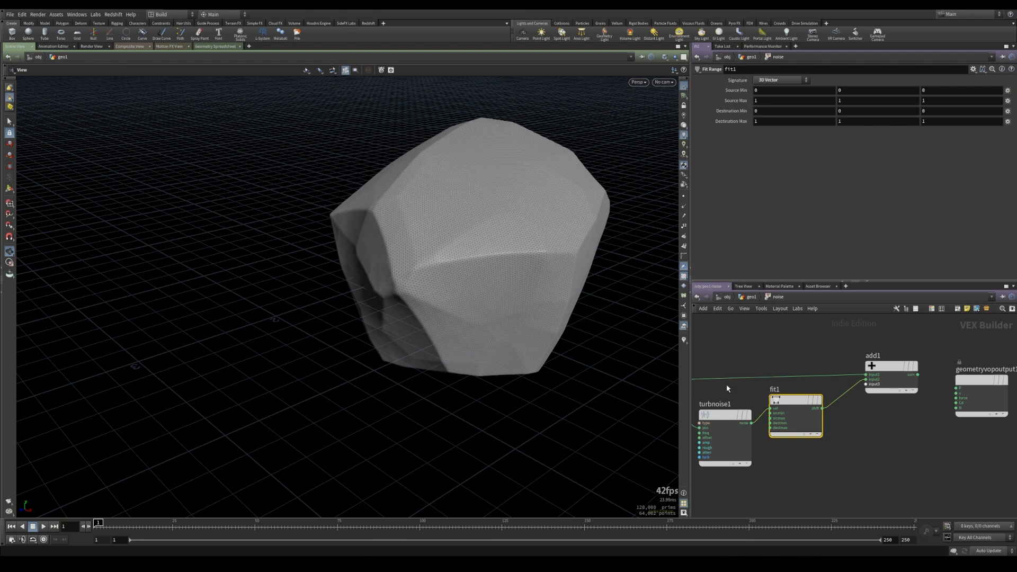
Set the Fit Range source range to -0.5 to 0.5 and destination range to -1 to 1
click(725, 415)
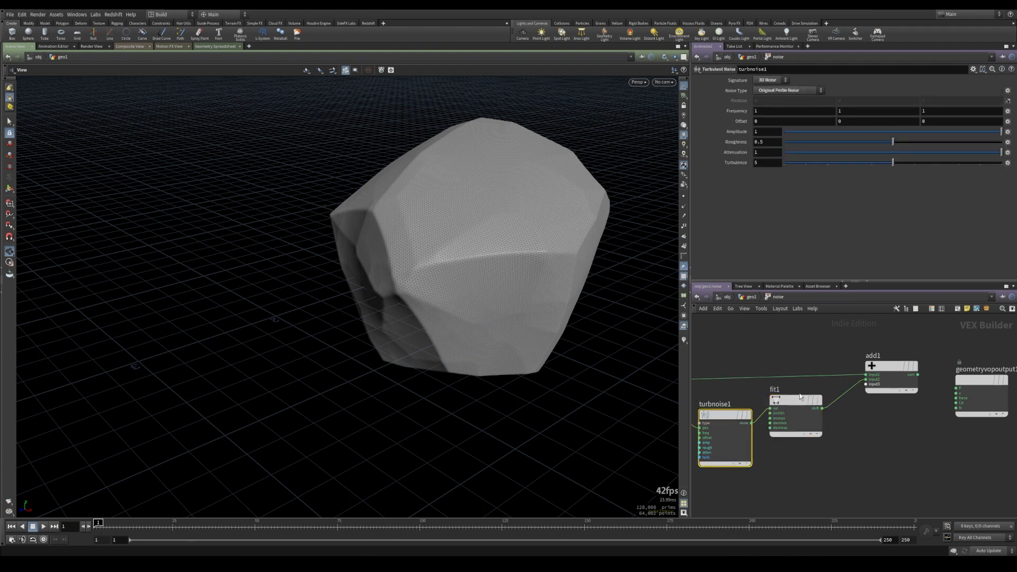
click(792, 405)
drag(792, 406, 797, 407)
middle_drag(737, 90, 696, 103)
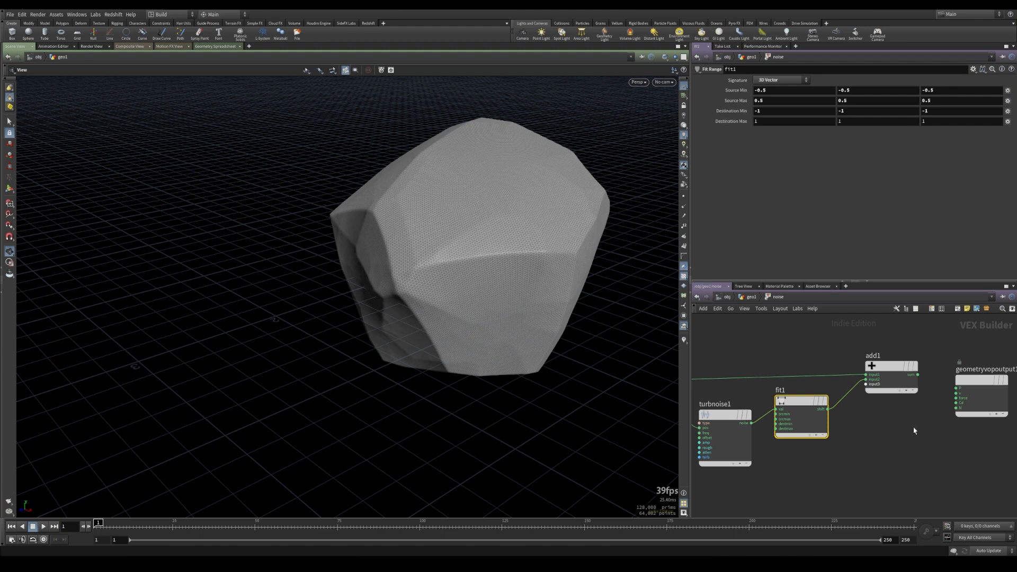
Connect the Add node's output to the VOP output's P
middle_drag(914, 431, 858, 413)
click(903, 372)
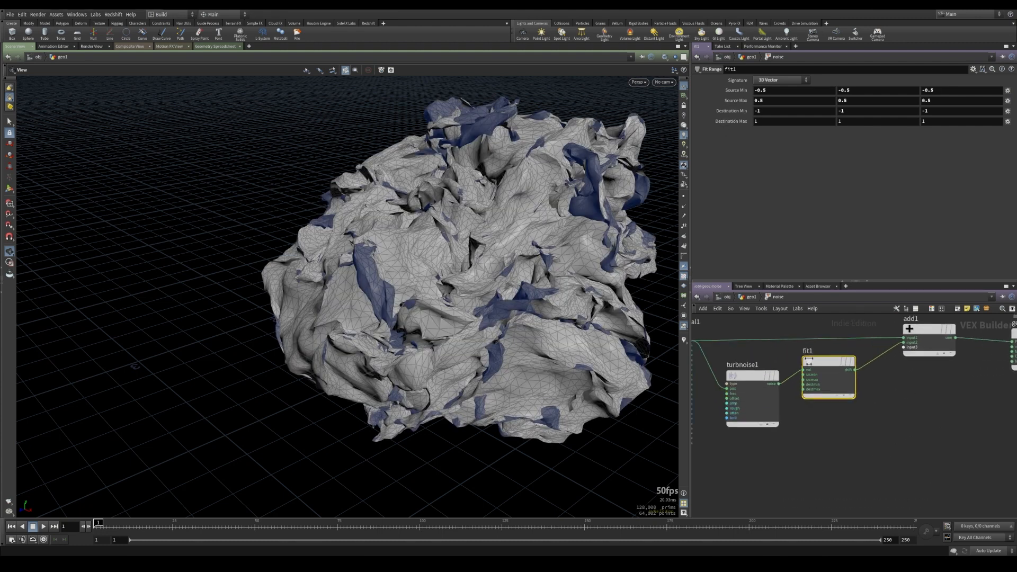
Set turbnoise1's frequency to 0.5 on all axes and its amplitude to 0.13
click(800, 392)
middle_drag(736, 111, 710, 111)
drag(1001, 131, 906, 135)
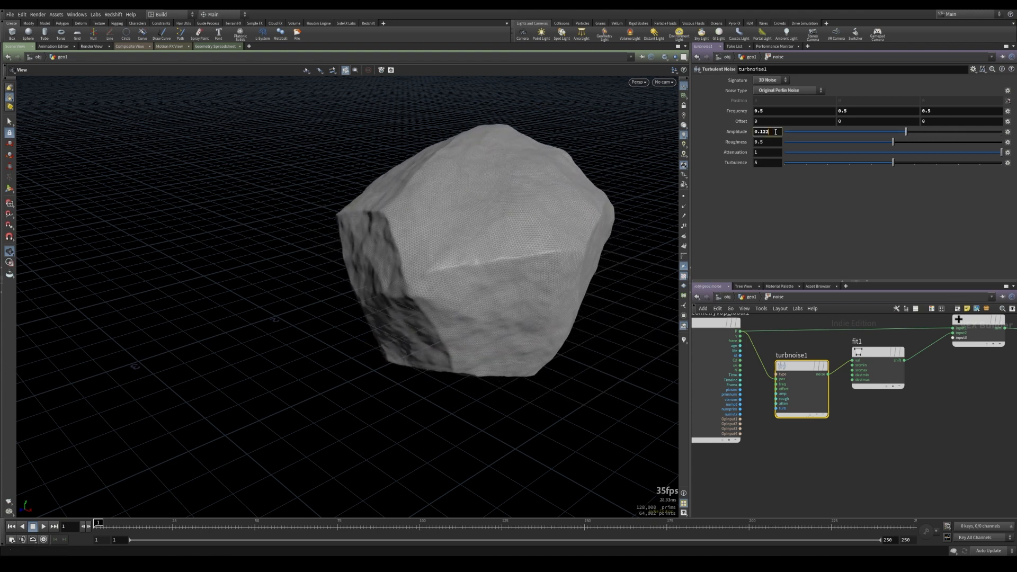
key(Return)
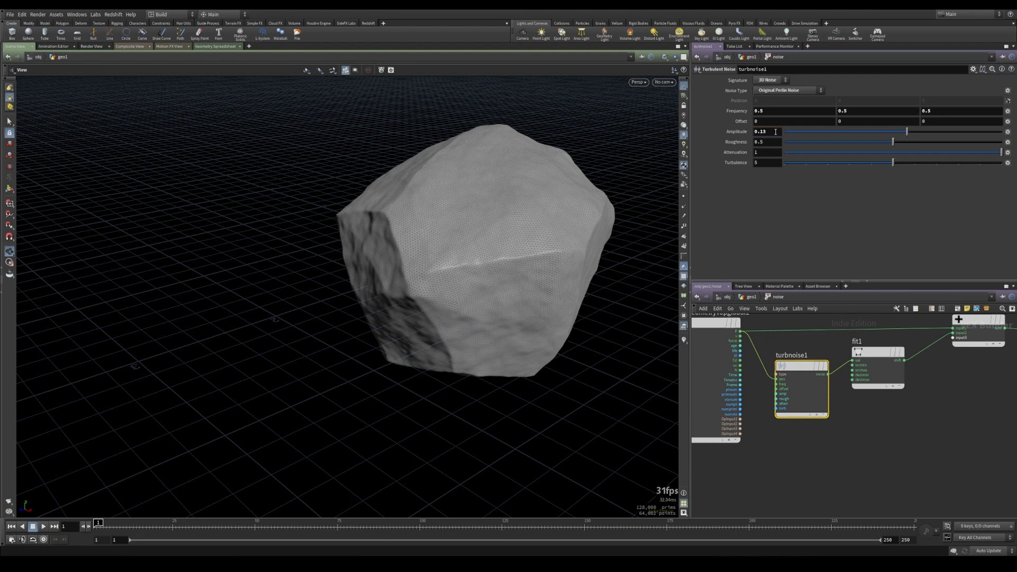
Duplicate the turbulent noise and Fit Range nodes as a second noise branch
middle_drag(850, 438, 792, 440)
scroll(791, 441, down, 3)
drag(803, 391, 813, 387)
middle_drag(792, 453, 839, 431)
drag(802, 440, 880, 428)
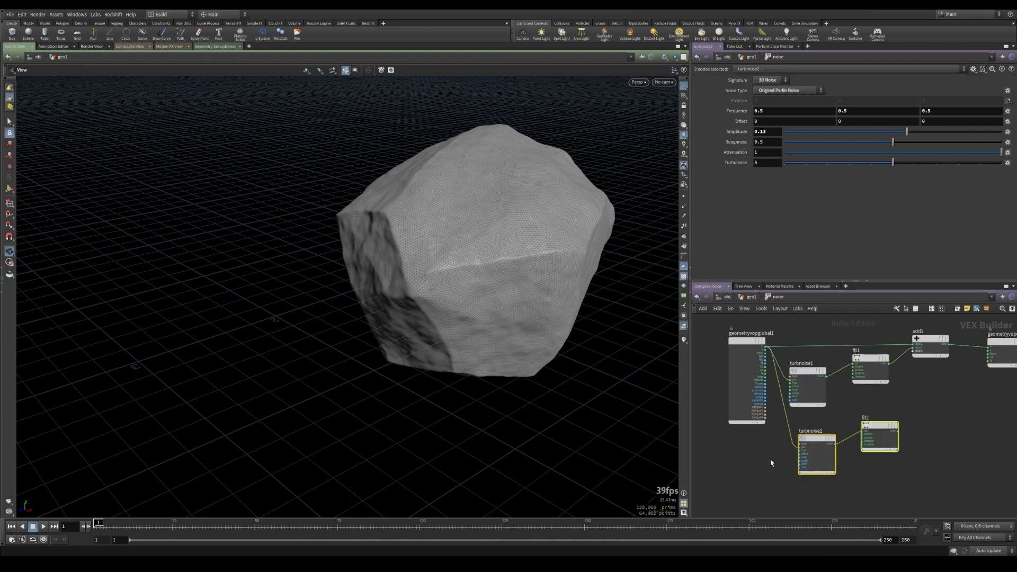
click(772, 462)
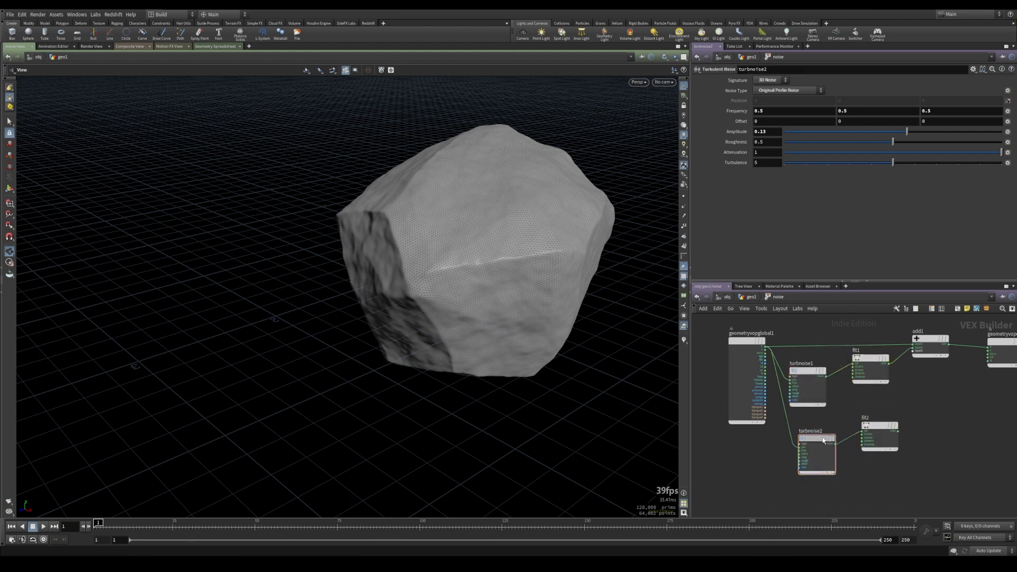
Connect fit2 into the Add node's third input and the global P into turbnoise2's position input
middle_drag(921, 419, 879, 425)
scroll(879, 425, up, 2)
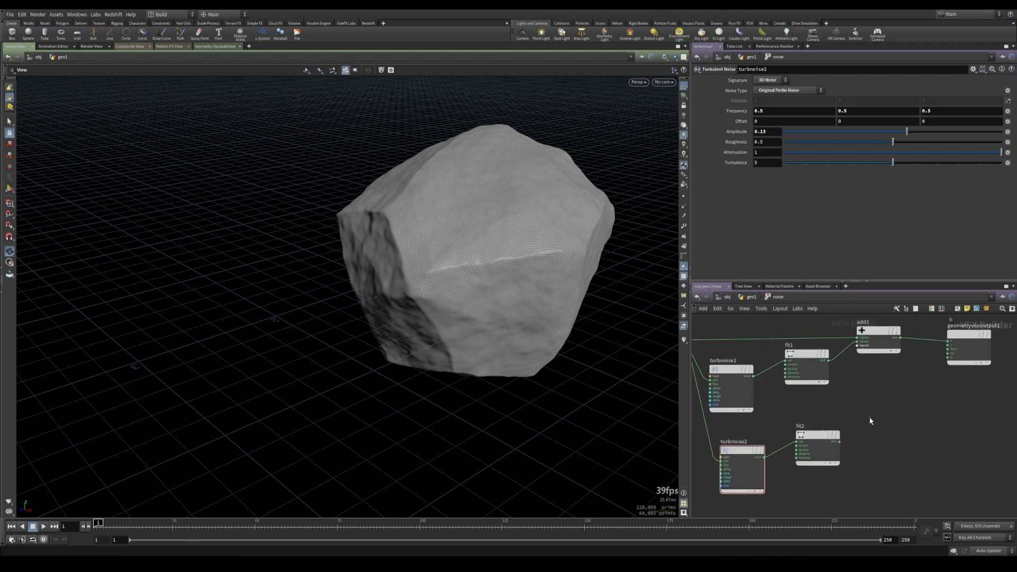
click(841, 443)
click(858, 349)
drag(818, 437, 809, 435)
click(806, 436)
middle_drag(741, 447, 820, 436)
drag(821, 438, 807, 436)
click(808, 436)
Set turbnoise2 to Sparse Convolution Noise with frequency 2.5 and offset 2.2
click(790, 91)
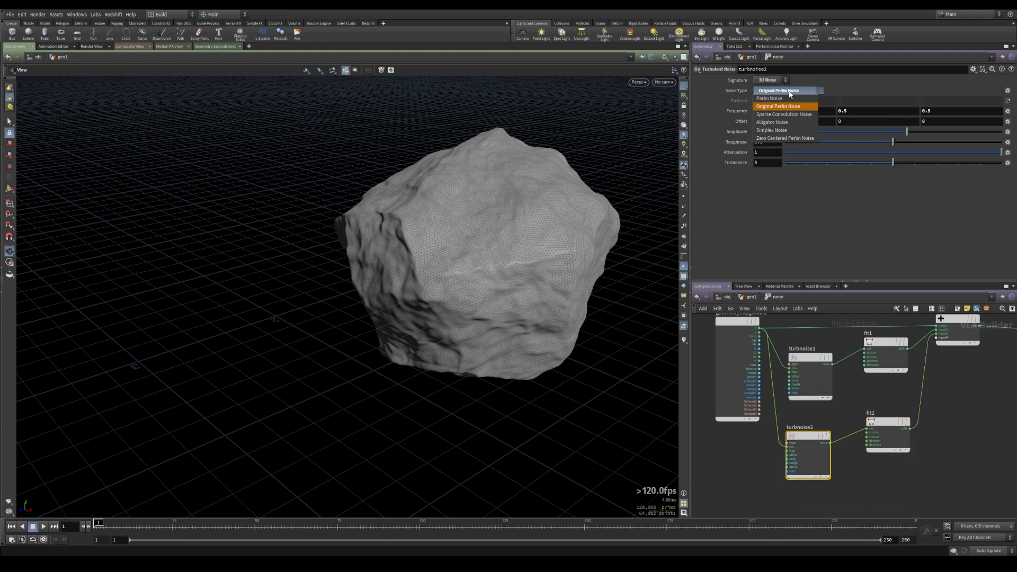
click(784, 114)
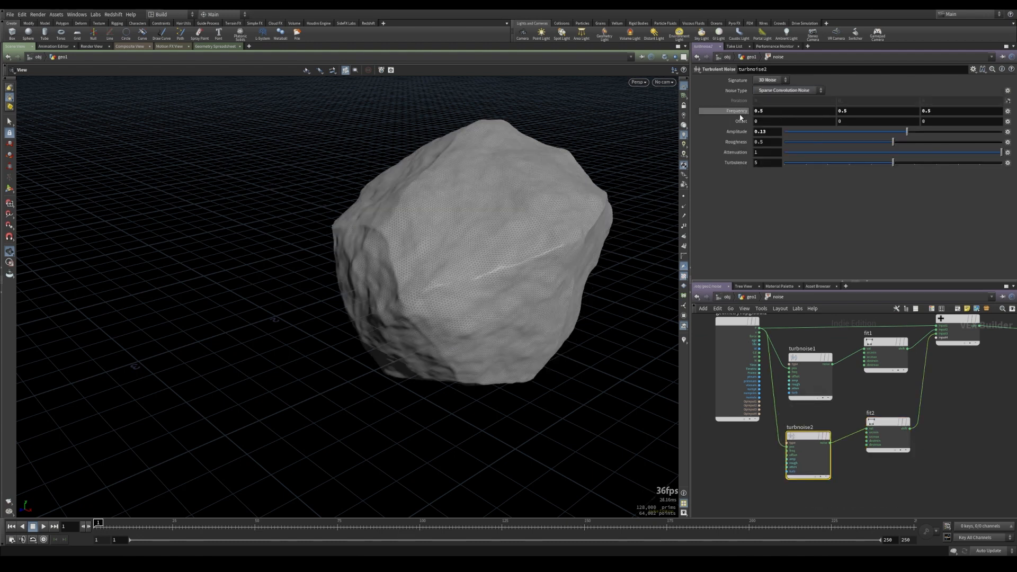
middle_drag(741, 115, 867, 124)
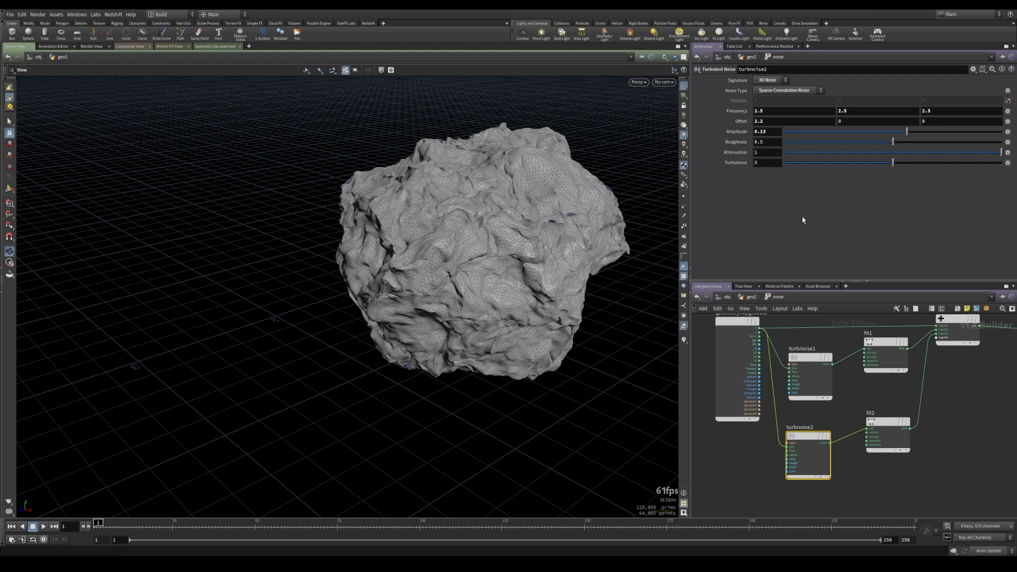
Set turbnoise2's amplitude to 0.07 and roughness to 0.4
drag(908, 133, 901, 133)
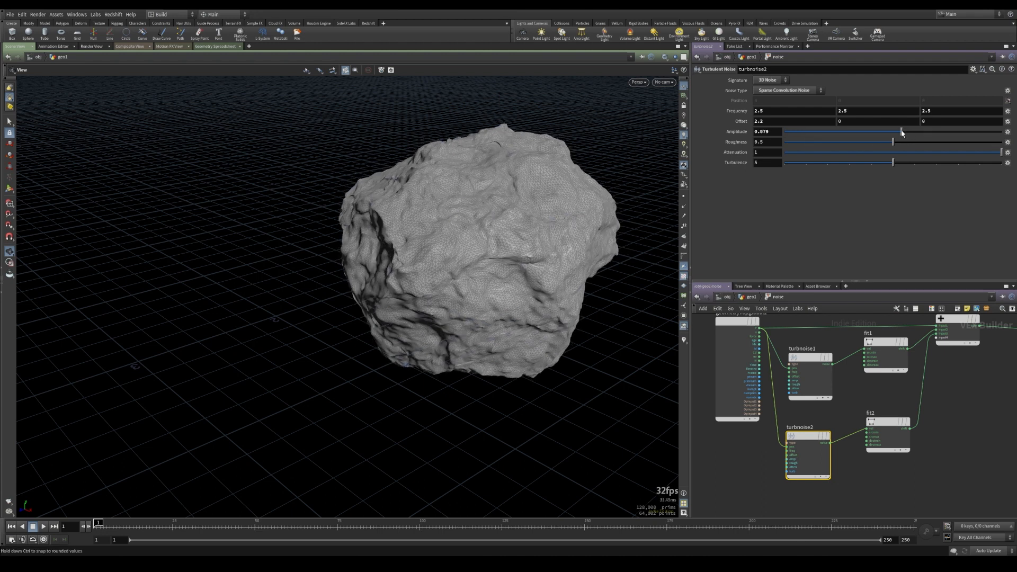
key(Return)
drag(881, 142, 879, 142)
key(BackSpace)
key(Return)
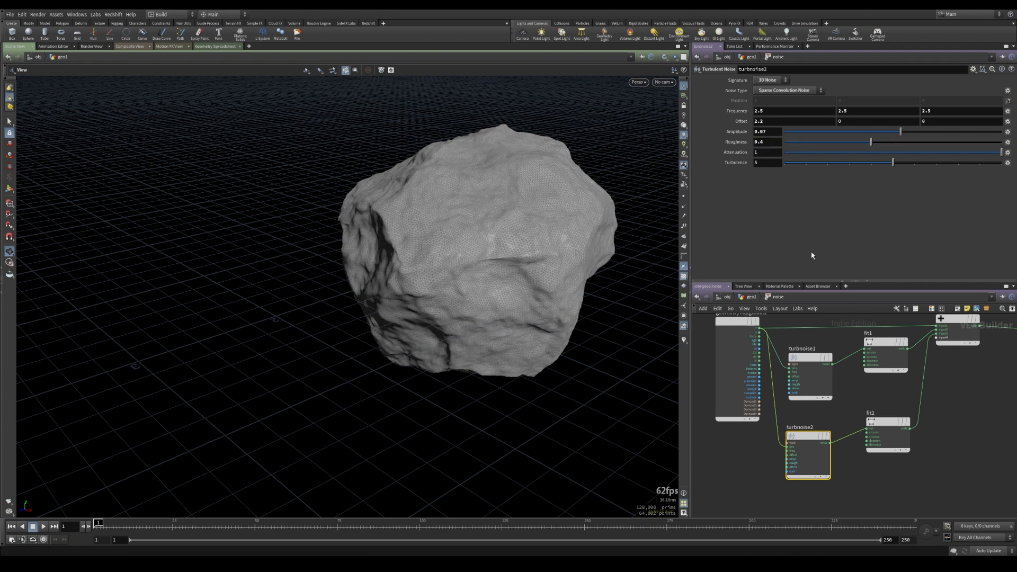
Leave the noise VOP, display the copytopoints2 output and inspect the scattered rocks from several angles
click(901, 424)
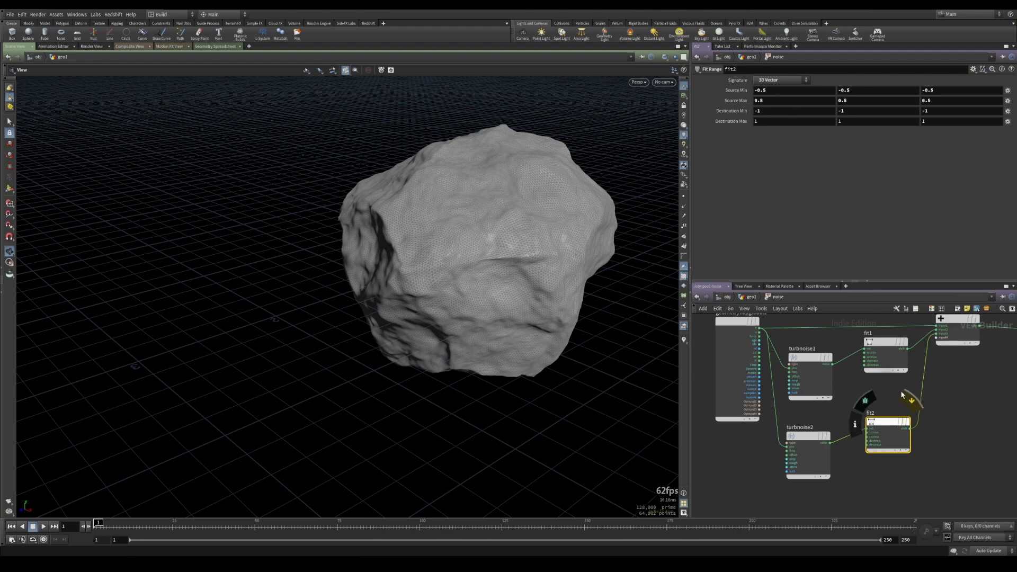
key(h)
click(751, 297)
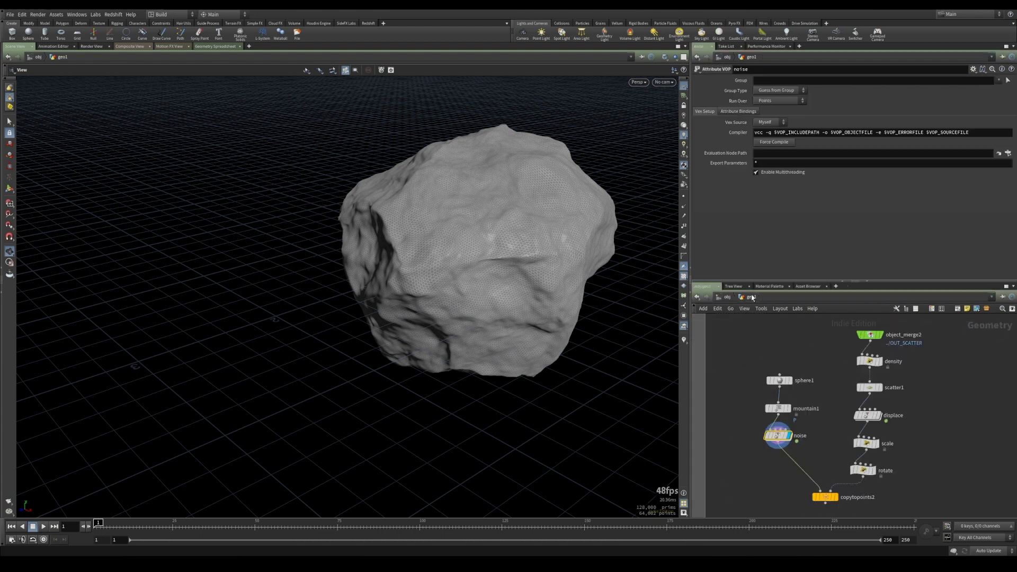
click(821, 441)
middle_drag(827, 461, 832, 404)
click(842, 441)
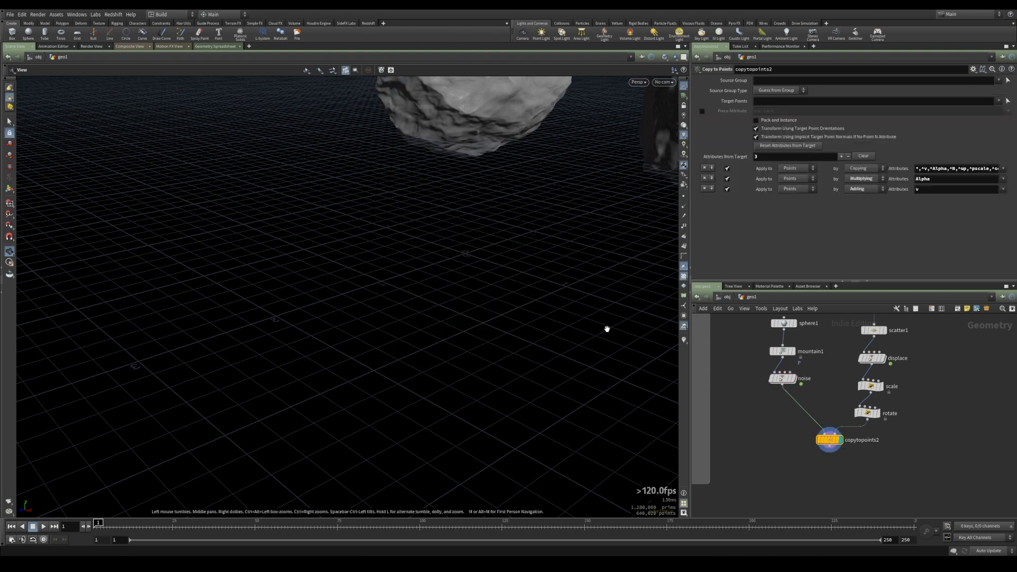
key(f)
drag(372, 334, 304, 256)
middle_drag(486, 387, 462, 383)
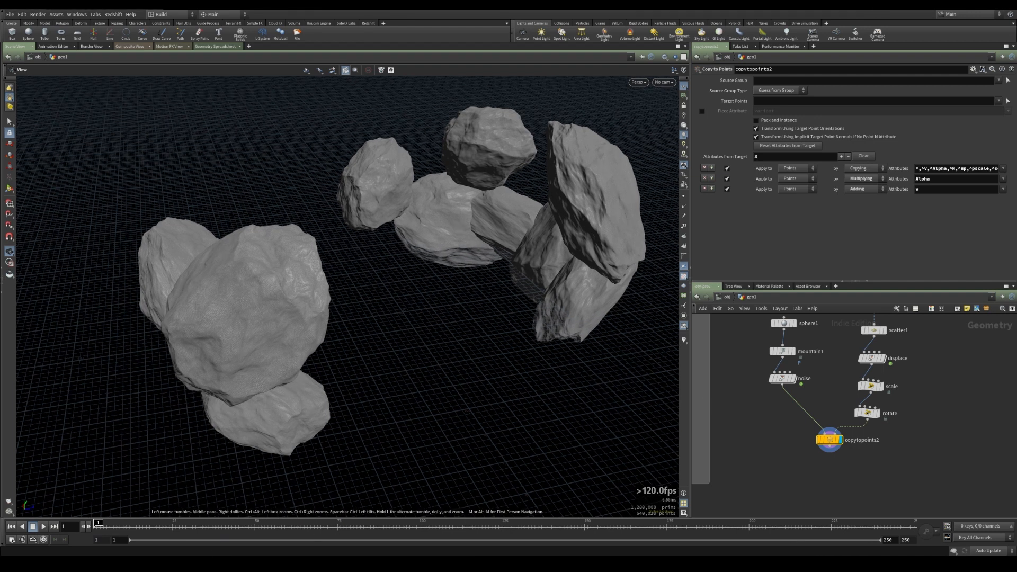
drag(655, 415, 446, 269)
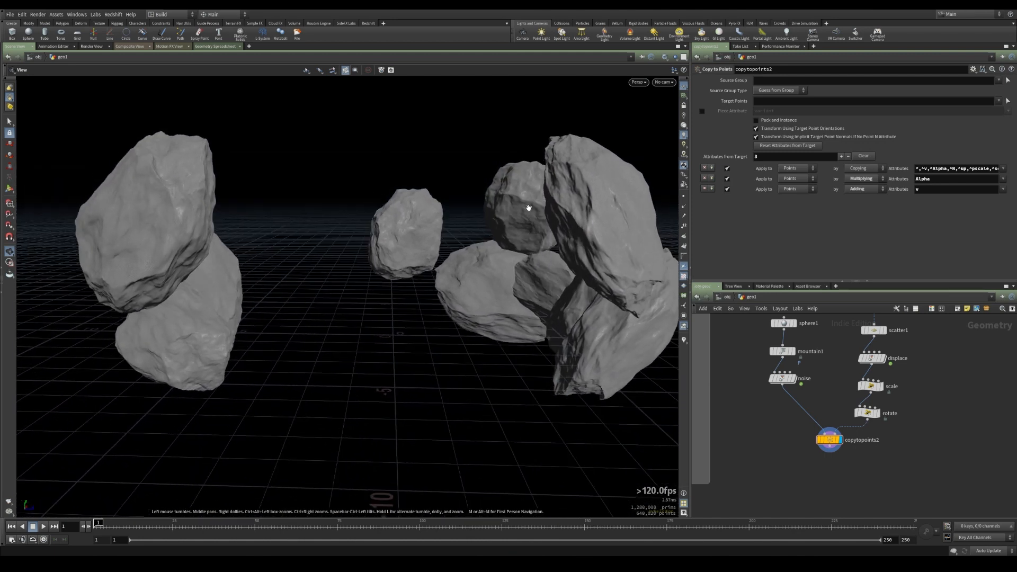
middle_drag(745, 432, 821, 443)
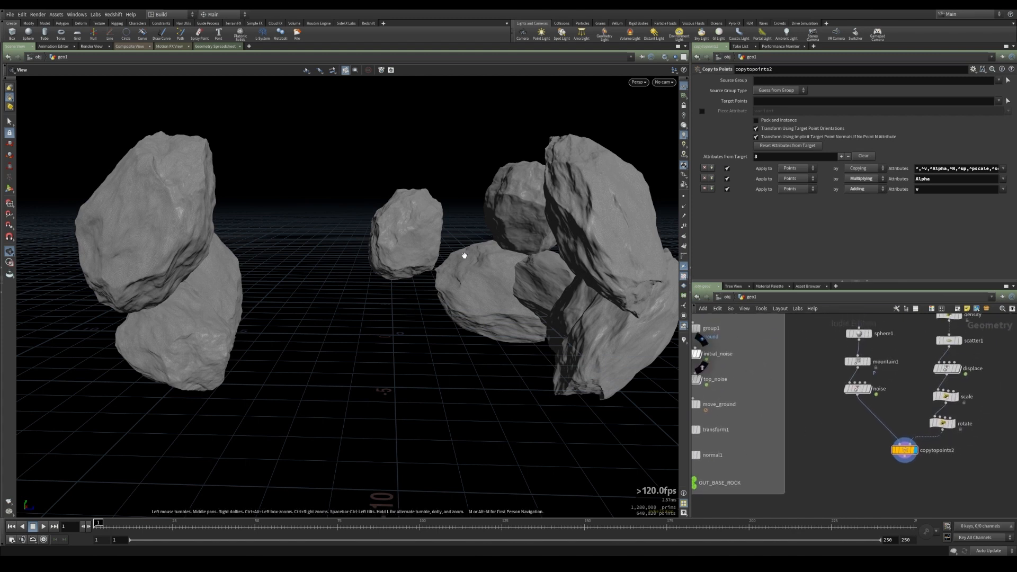
drag(316, 320, 333, 281)
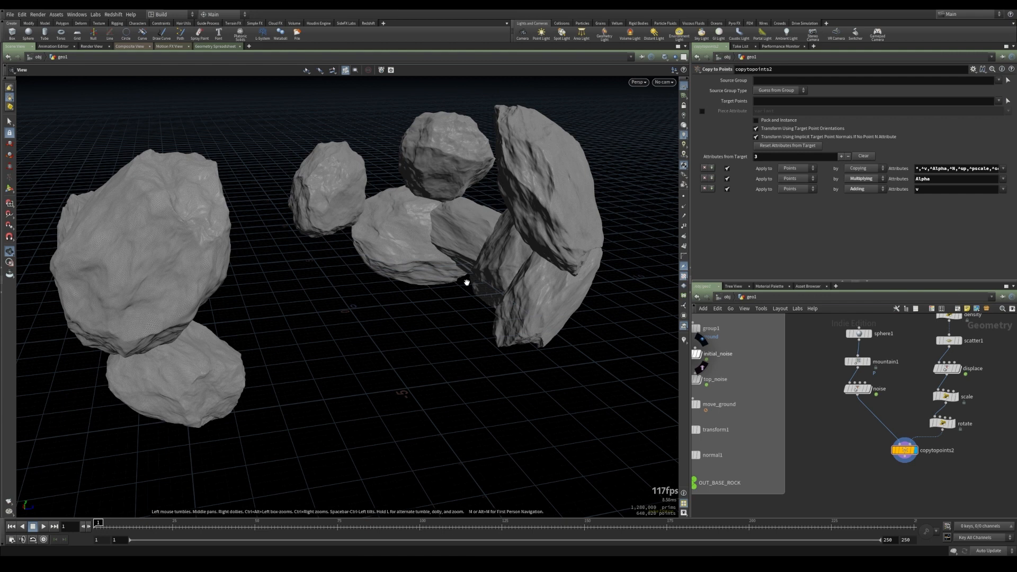
drag(495, 310, 472, 248)
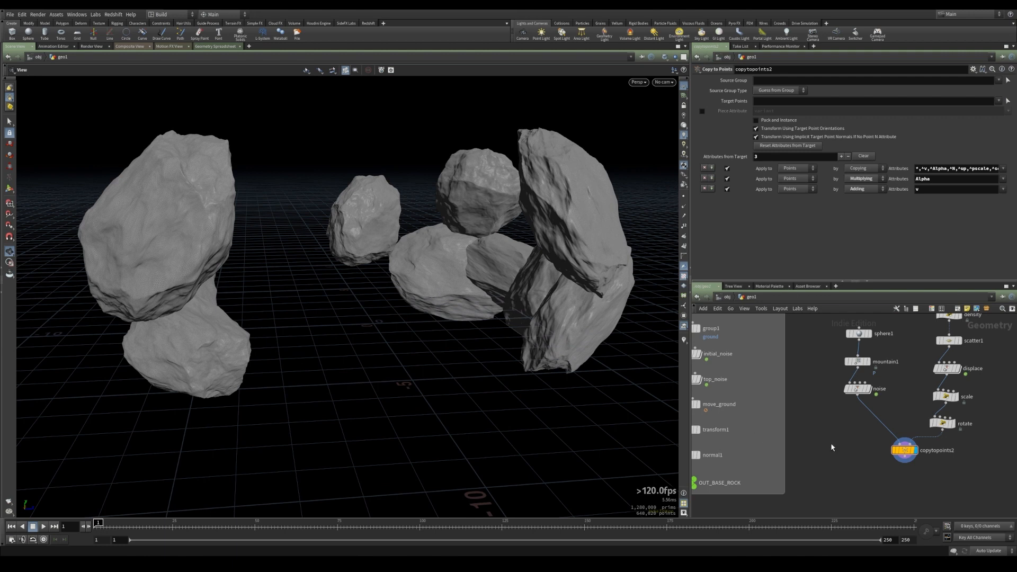
Append a Point VOP after copytopoints2 and rename it horizontal_noise
middle_drag(832, 448, 786, 414)
key(Tab)
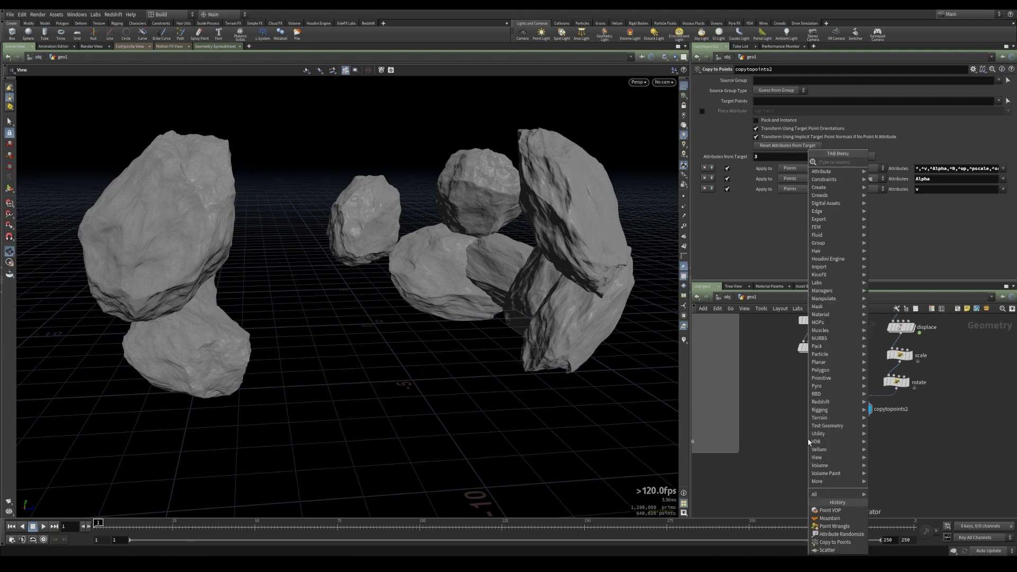
text(vop)
key(Down)
key(Down)
key(Return)
click(843, 452)
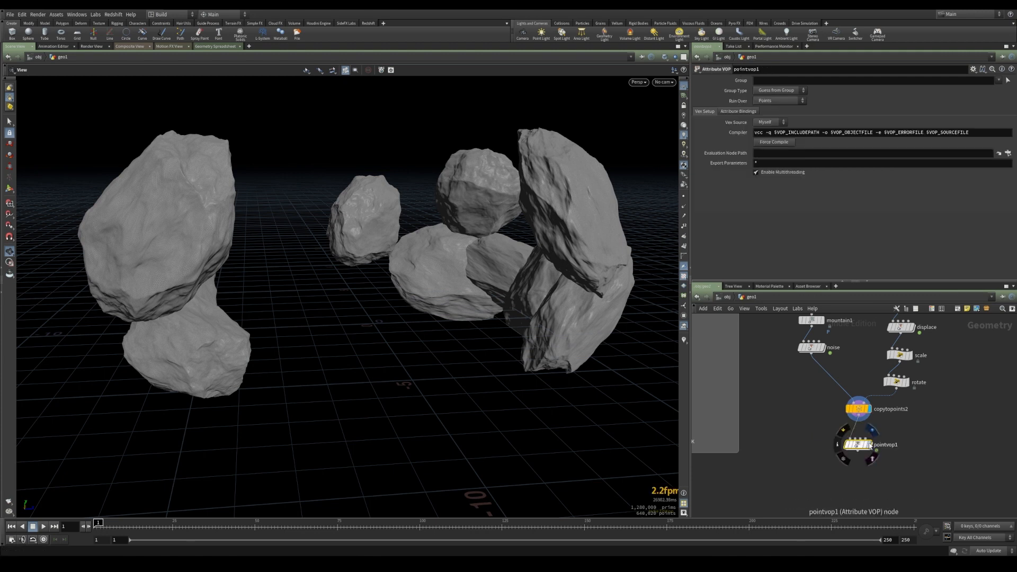
double_click(894, 445)
text(horizontal_noise)
key(Return)
Inside horizontal_noise, add an Add node taking P as its first input and feeding its sum to the output P
double_click(858, 445)
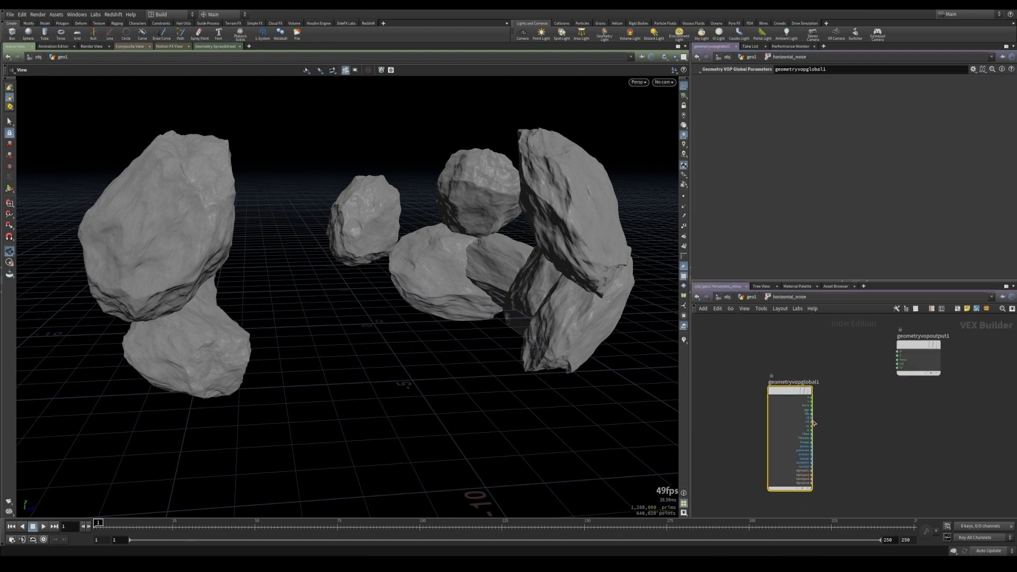
drag(924, 349, 976, 372)
click(858, 388)
key(Tab)
text(add)
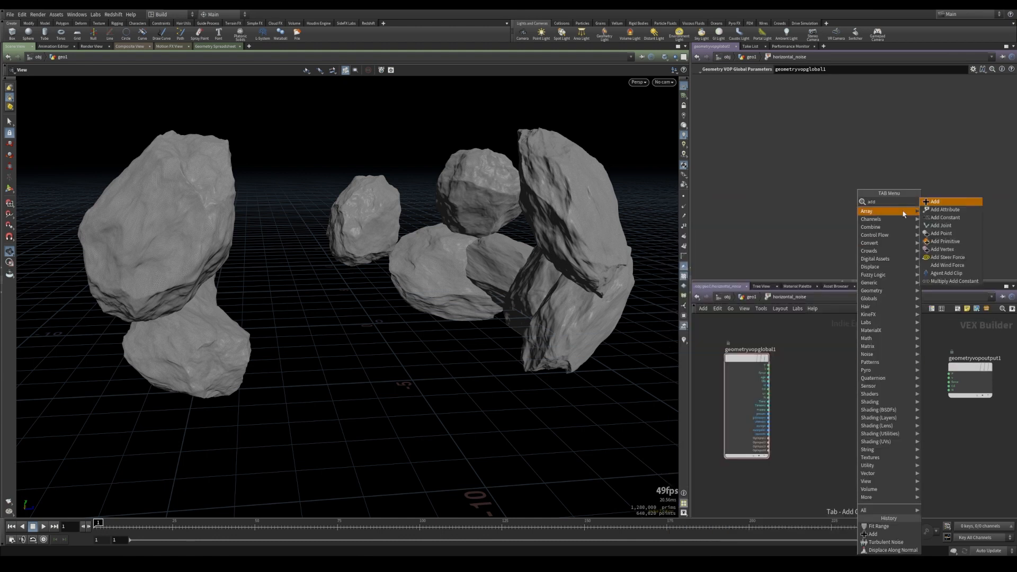
click(934, 202)
click(883, 373)
drag(768, 366, 861, 380)
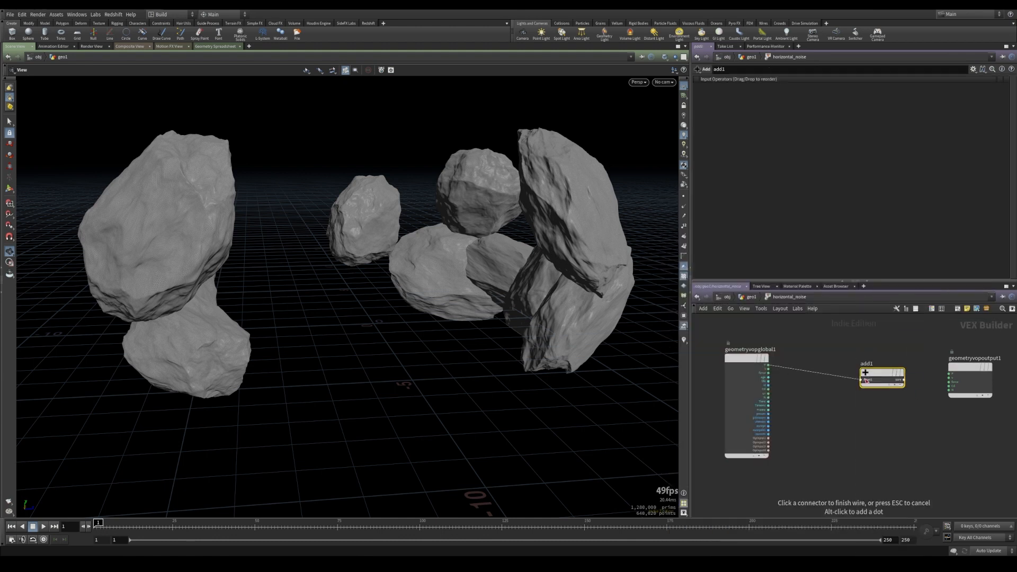
click(904, 381)
click(950, 374)
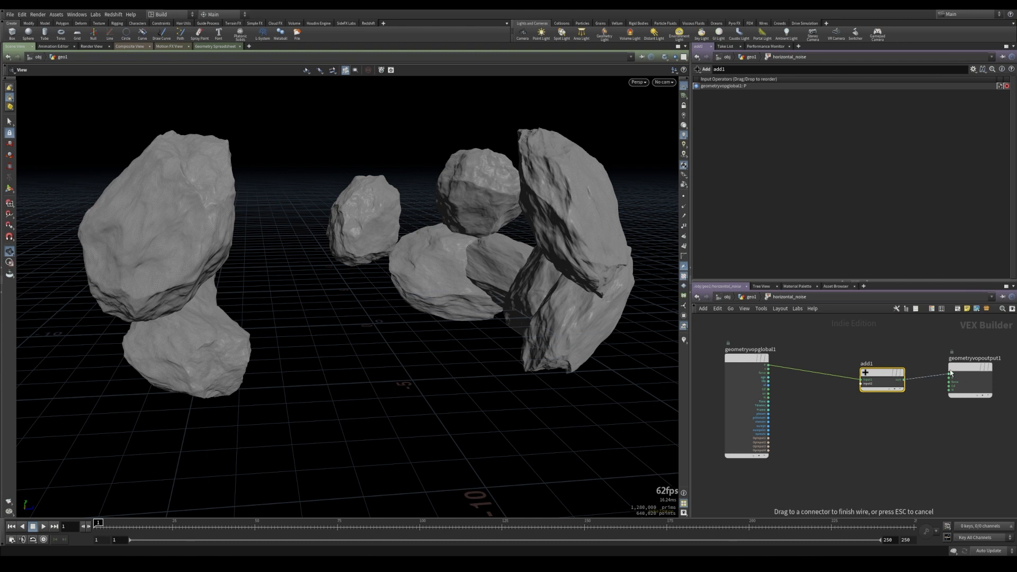
Add an Anti-Aliased Noise node and wire the global P into its position input
drag(882, 374, 886, 362)
key(Tab)
text(aa)
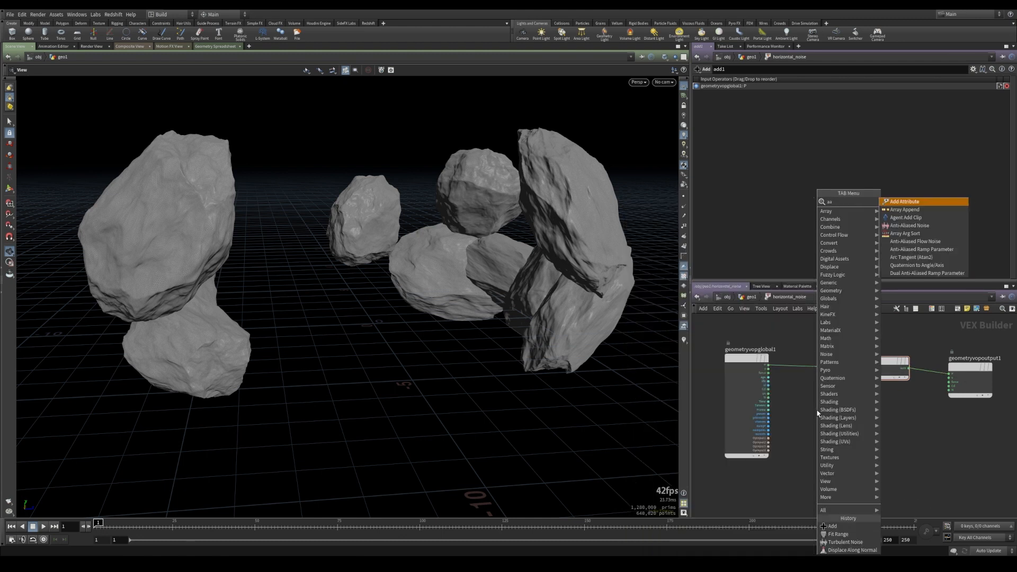
click(908, 227)
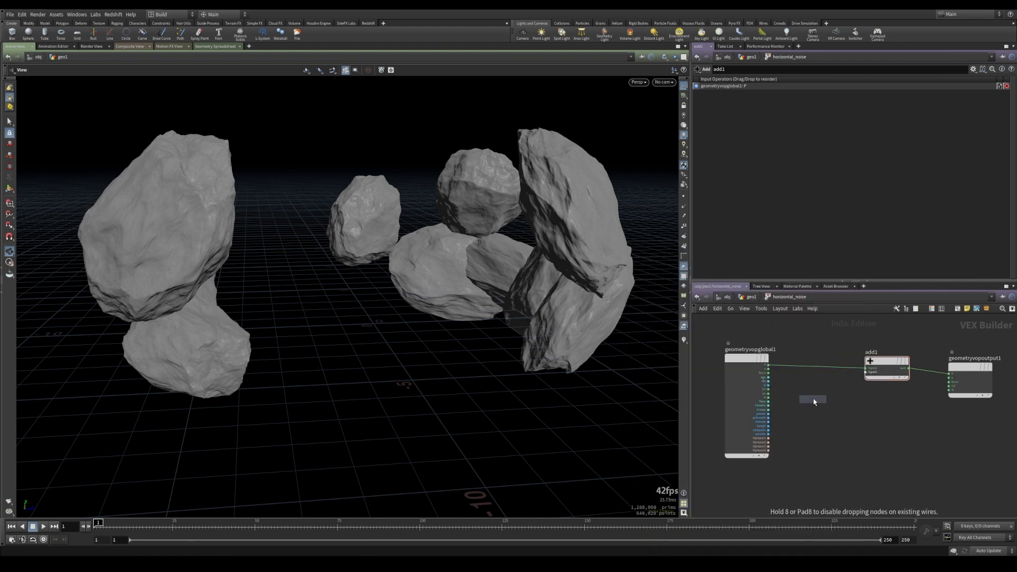
click(817, 398)
scroll(769, 353, up, 3)
drag(763, 353, 806, 414)
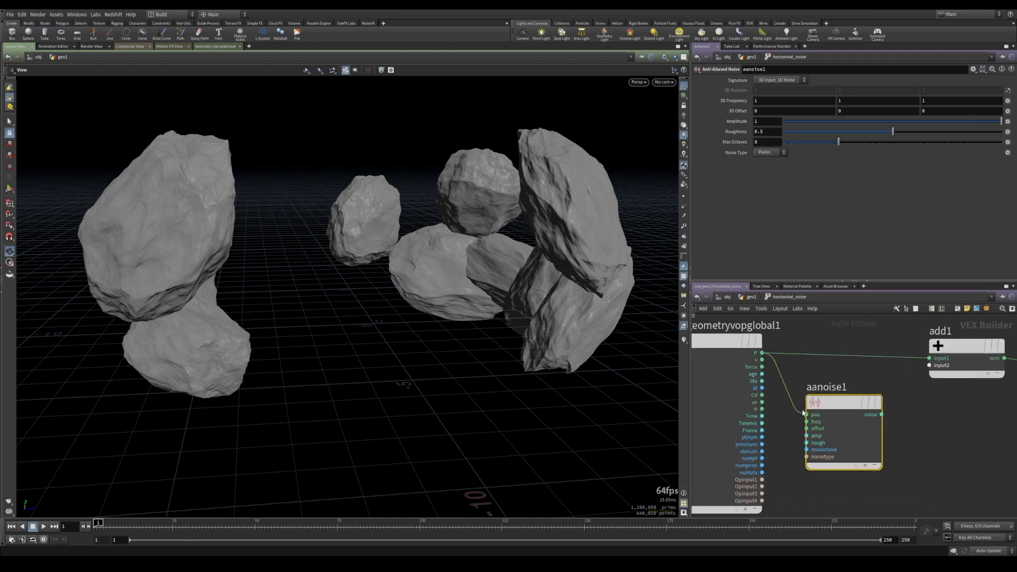
middle_drag(826, 413, 775, 404)
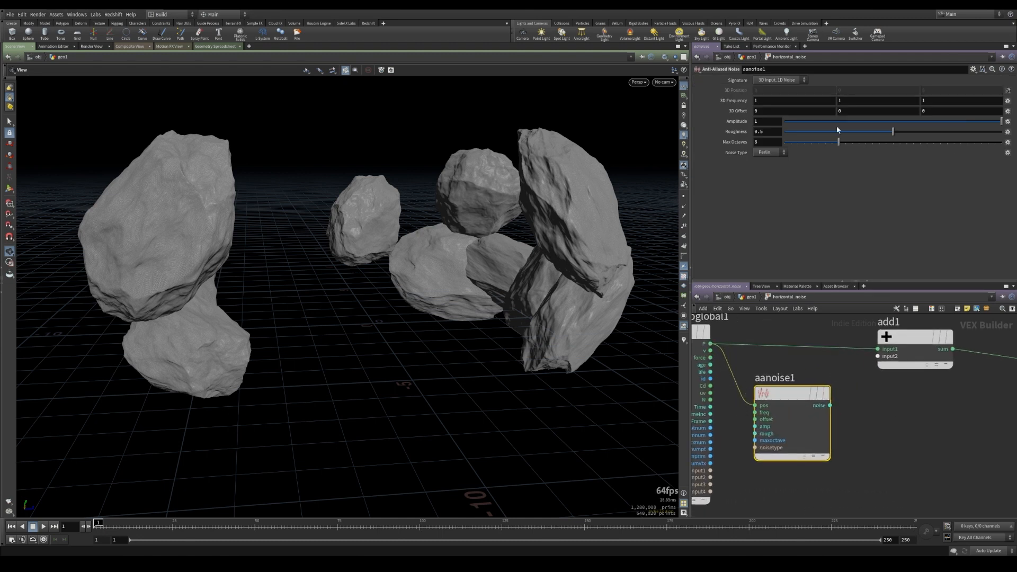
Set aanoise1's signature to 3D Input, 3D Noise and connect its noise output into the Add node's second input
click(776, 81)
click(783, 96)
click(830, 406)
click(879, 357)
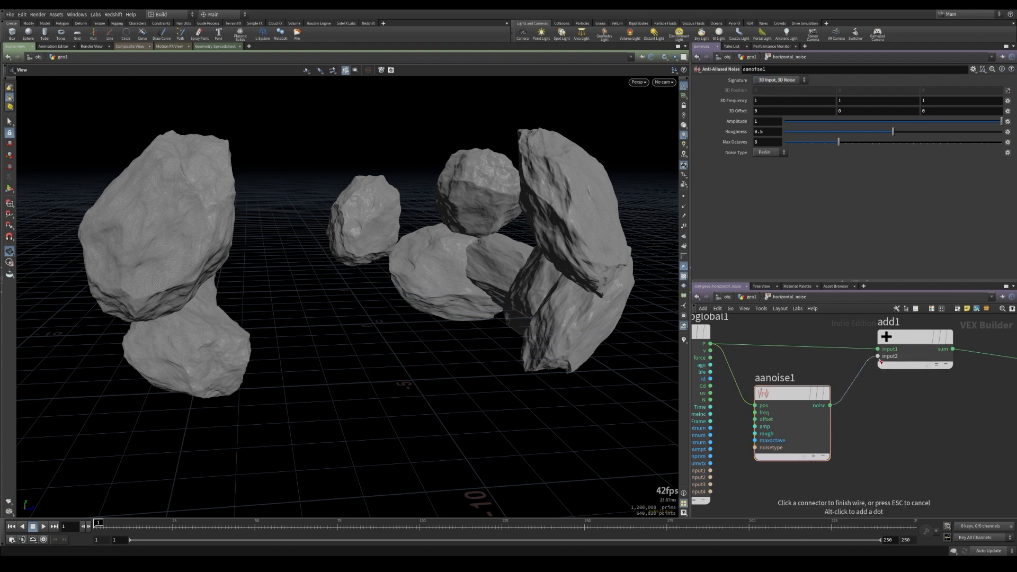
drag(784, 399, 795, 396)
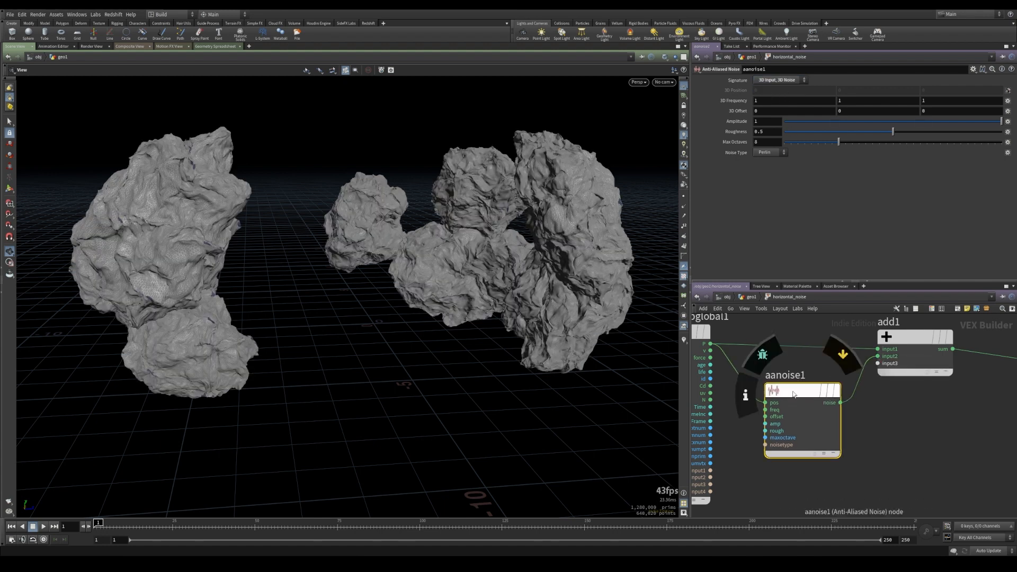
Set aanoise1's 3D frequency Y component to 12 and its amplitude to about 0.14
middle_click(853, 101)
middle_drag(863, 100, 949, 100)
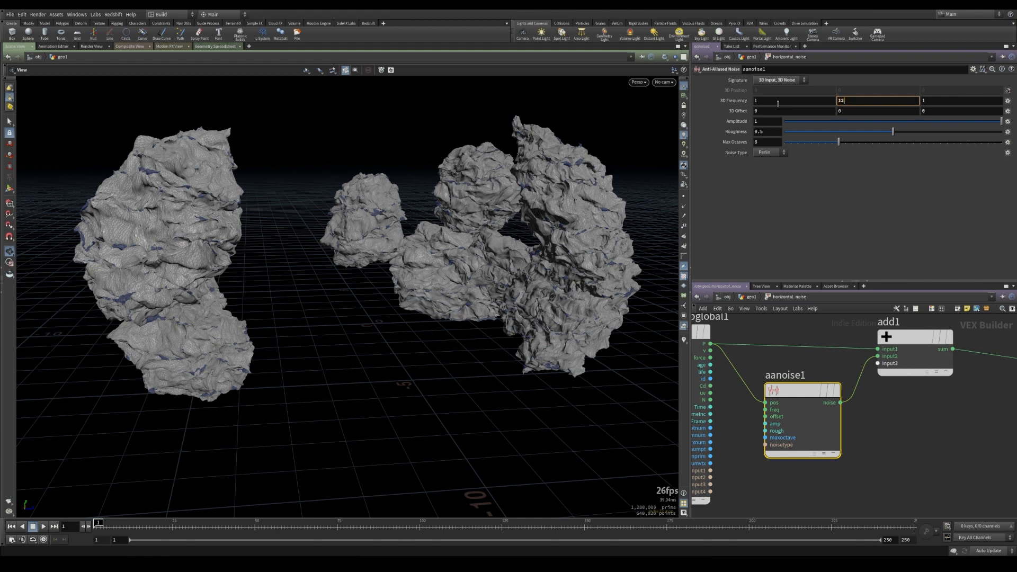
key(Return)
drag(931, 122, 908, 125)
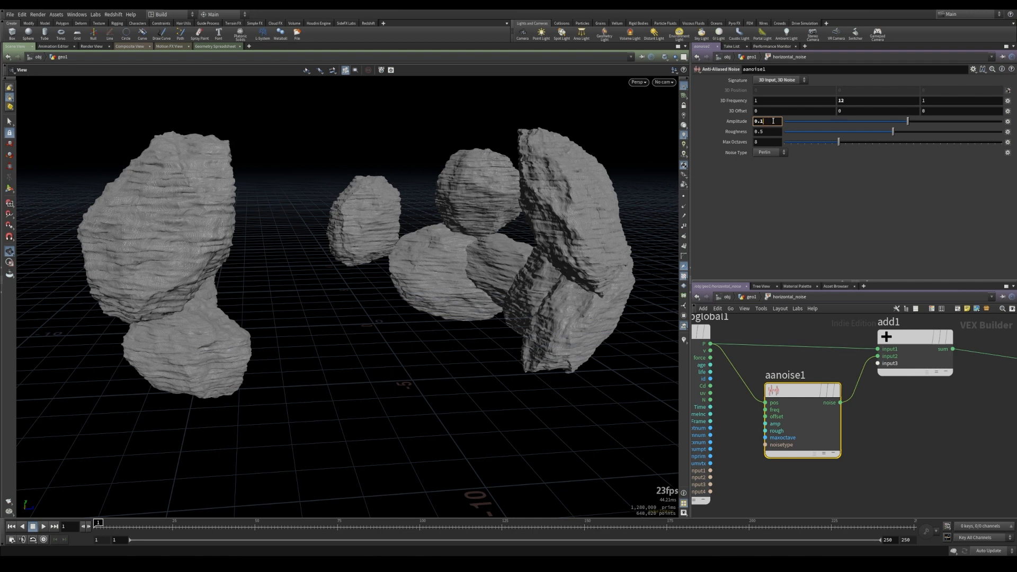
drag(360, 307, 262, 209)
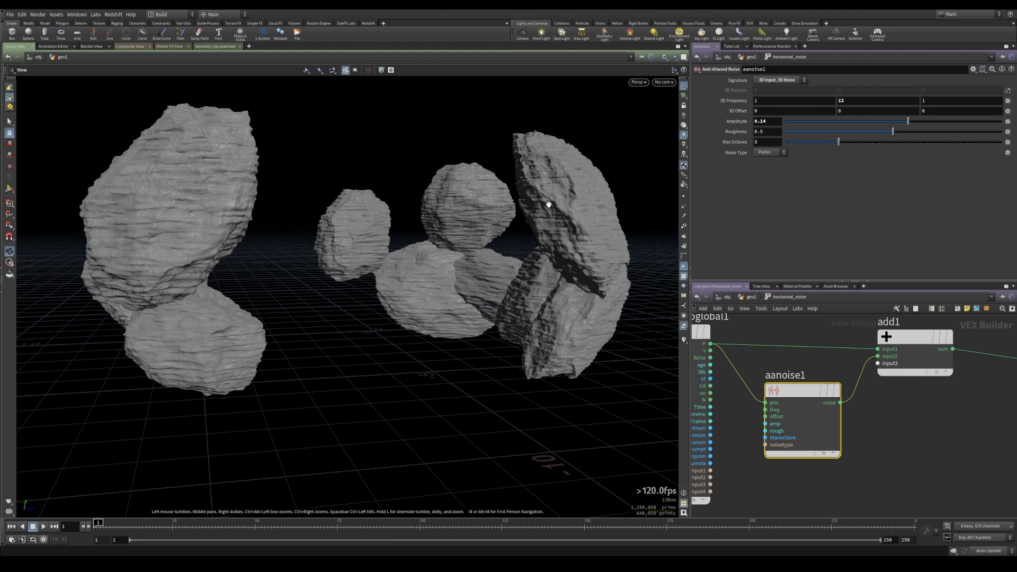
Add a Turbulent Noise node below aanoise1 and wire the global P into its position input
middle_drag(919, 435, 901, 389)
scroll(901, 389, down, 1)
click(840, 432)
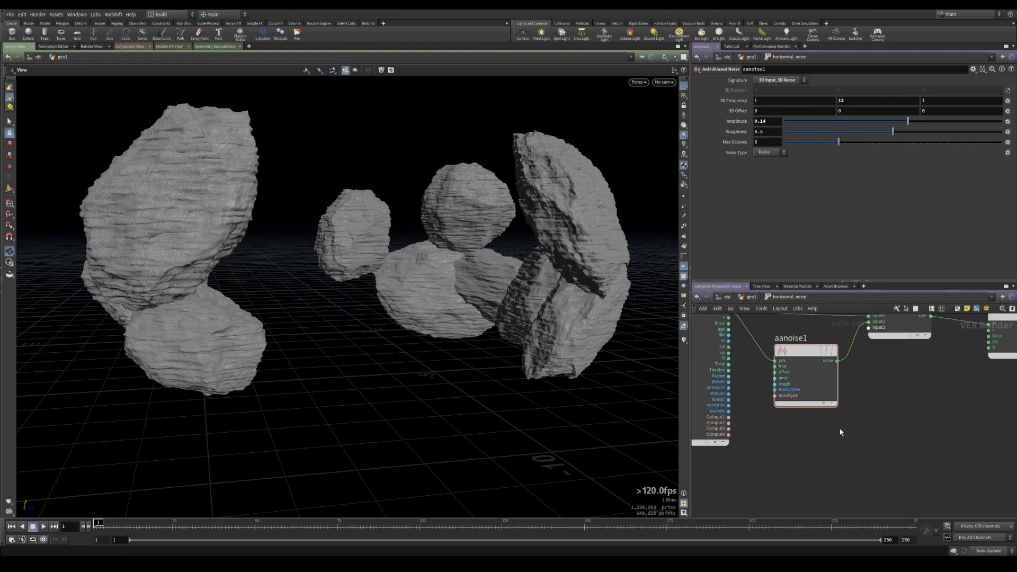
key(Tab)
text(aan)
key(Return)
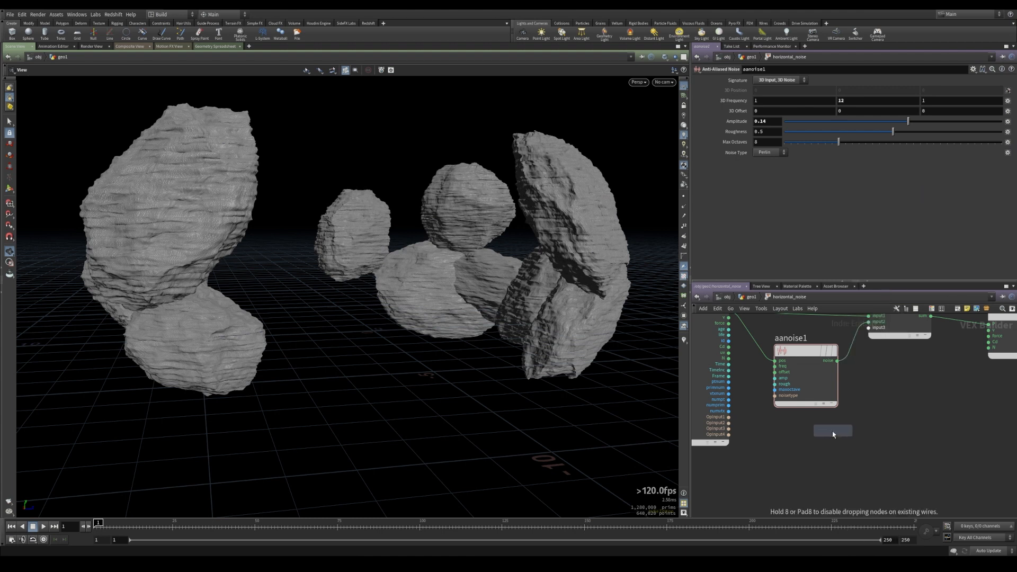
click(809, 443)
click(783, 454)
middle_drag(762, 422, 794, 467)
key(Escape)
click(794, 452)
scroll(794, 467, down, 1)
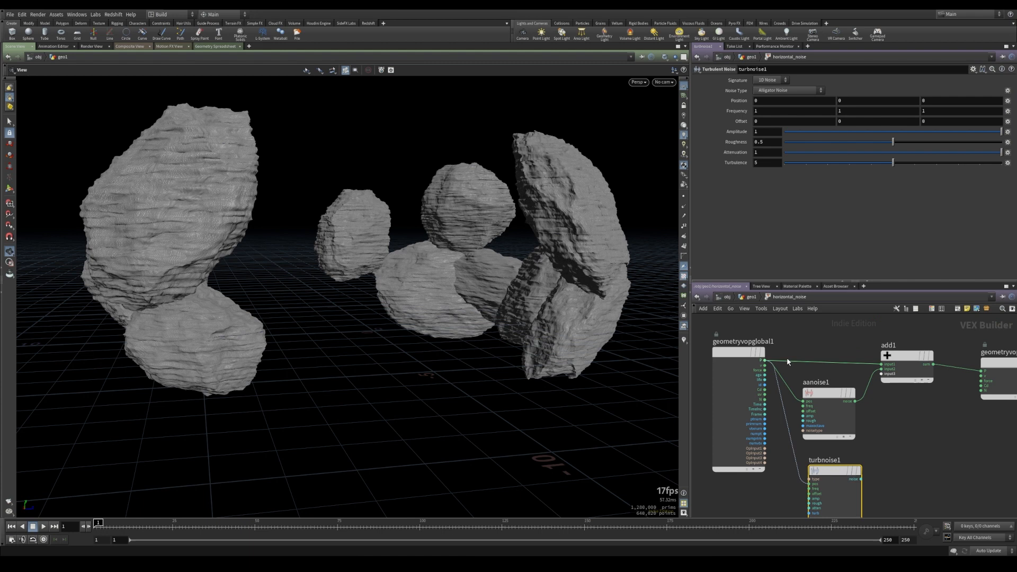
click(767, 362)
middle_drag(883, 461, 863, 402)
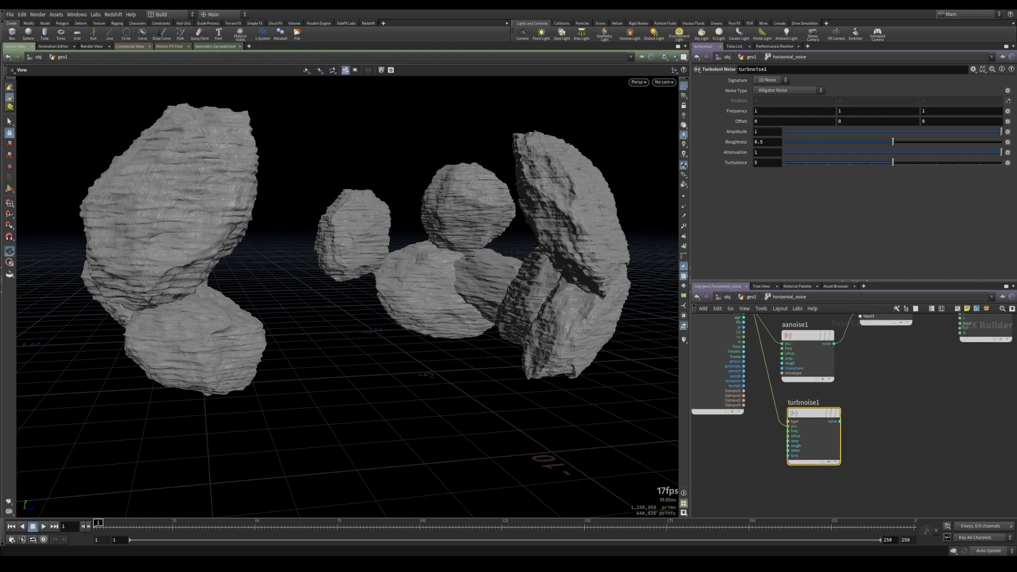
Set turbnoise1's signature to 3D Noise and connect its noise output into the Add node's third input
click(771, 80)
click(766, 98)
middle_drag(903, 400, 874, 424)
click(812, 445)
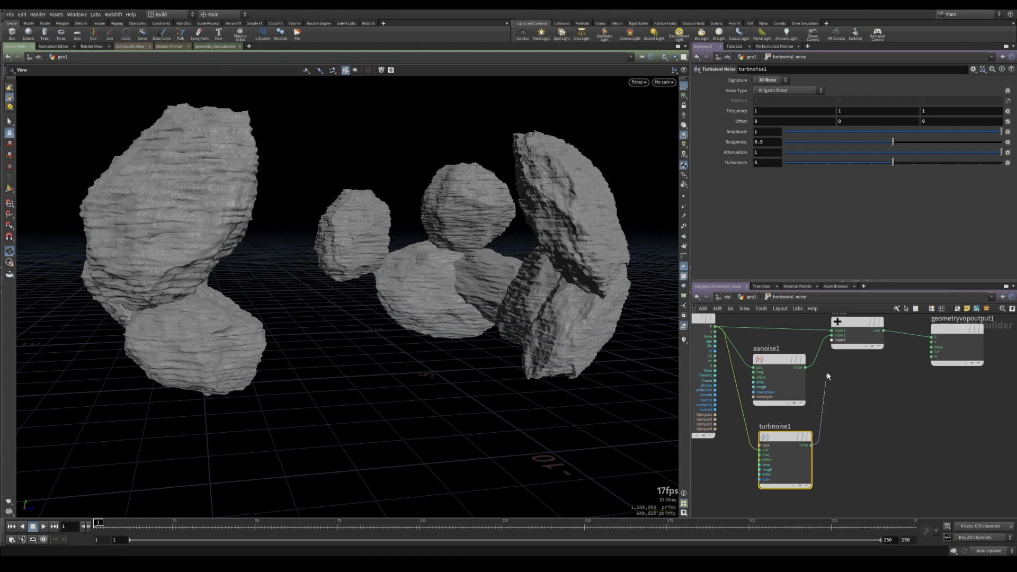
click(831, 341)
drag(787, 440, 782, 438)
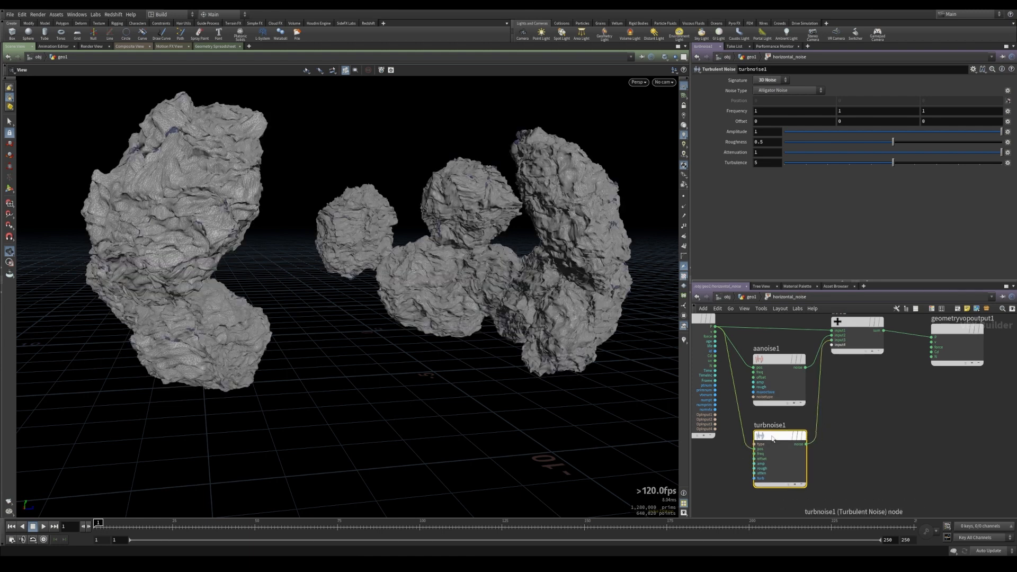
Set turbnoise1's amplitude to 0.3
middle_drag(389, 313, 420, 317)
drag(933, 134, 920, 133)
click(776, 132)
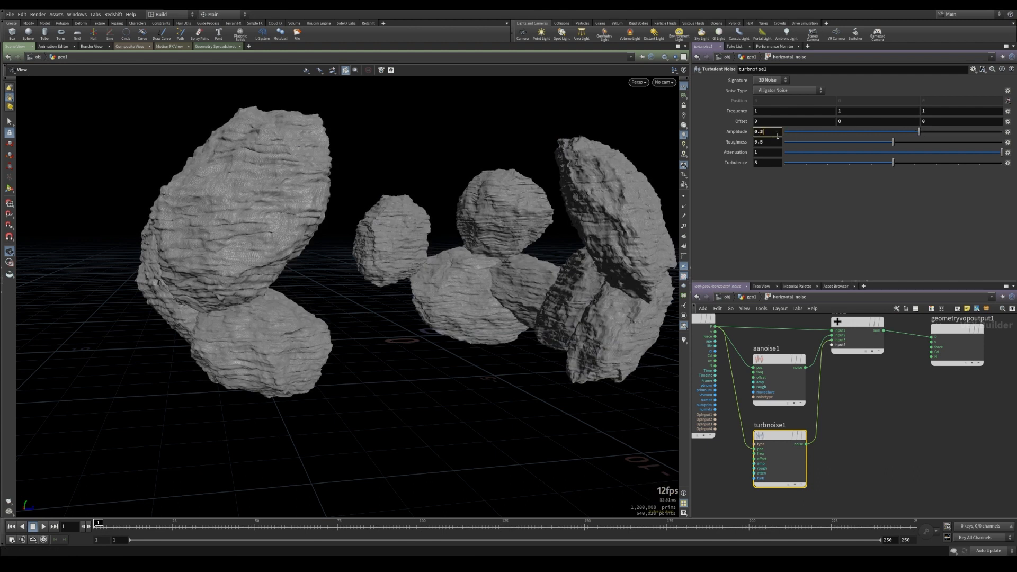
key(Return)
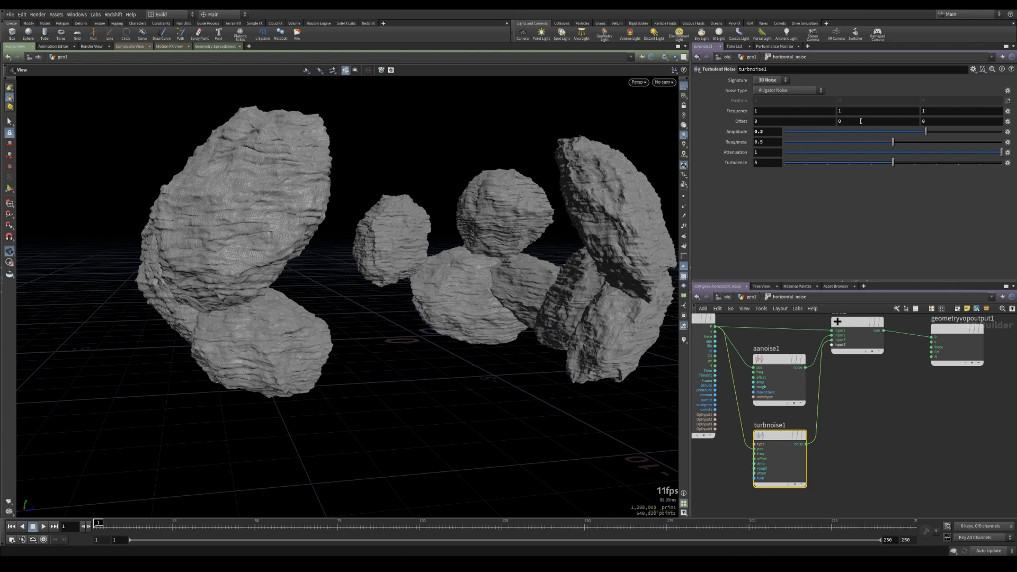
drag(541, 361, 368, 318)
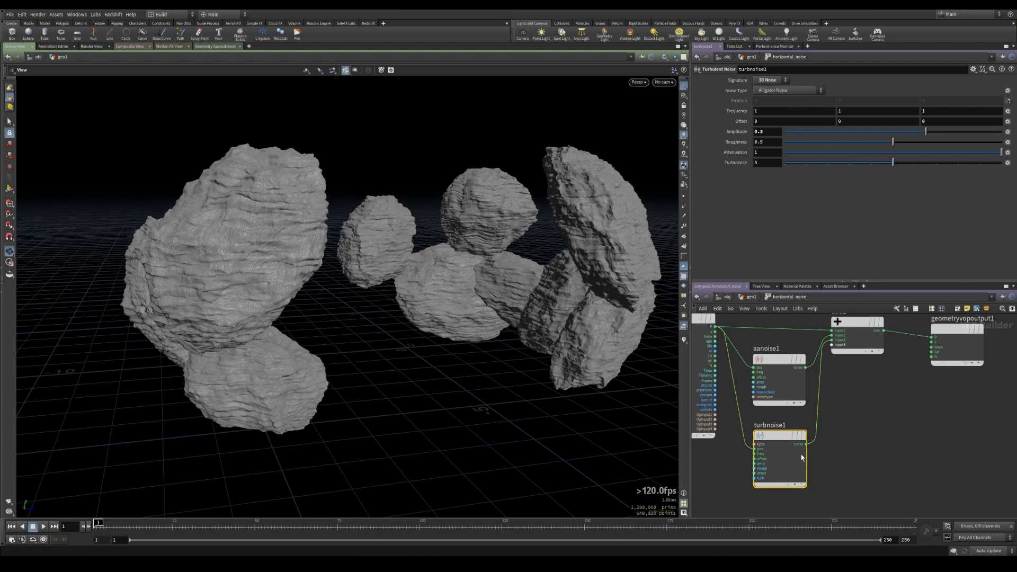
Return to the geometry level and add a Null node below horizontal_noise
click(749, 298)
drag(586, 364, 334, 330)
drag(234, 298, 311, 297)
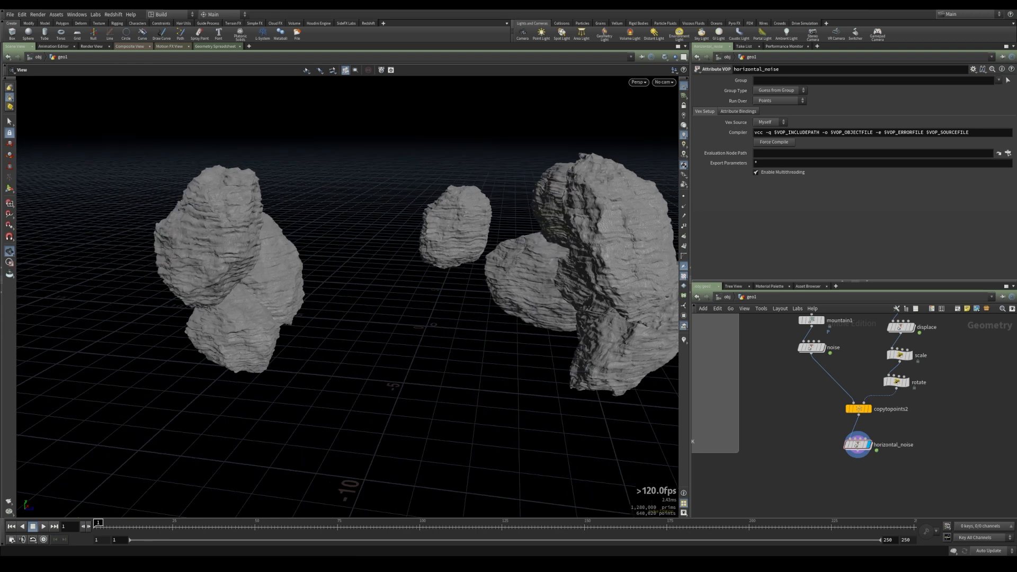
middle_drag(961, 506, 966, 492)
drag(588, 416, 668, 431)
key(Tab)
text(null)
key(Return)
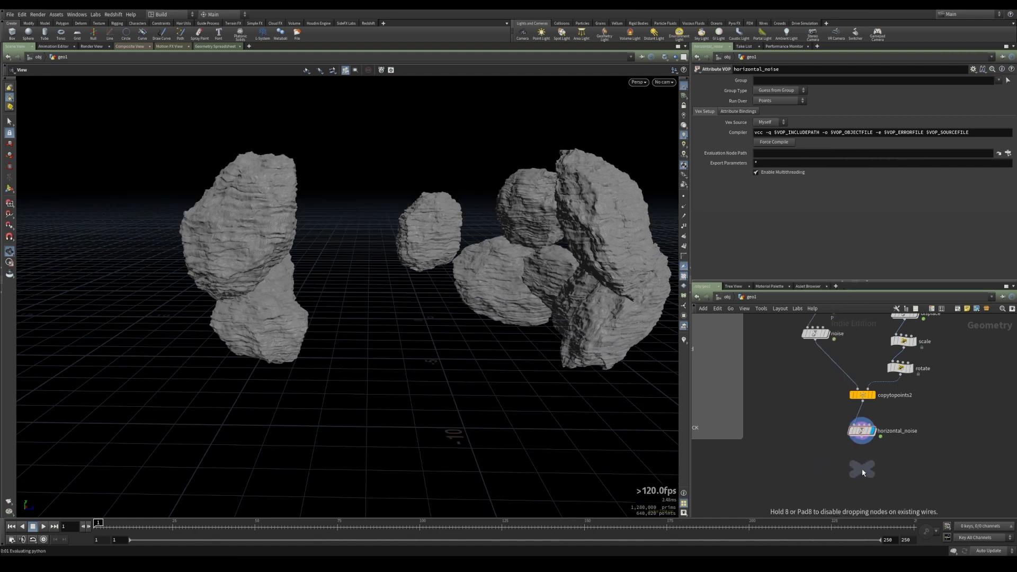
click(862, 468)
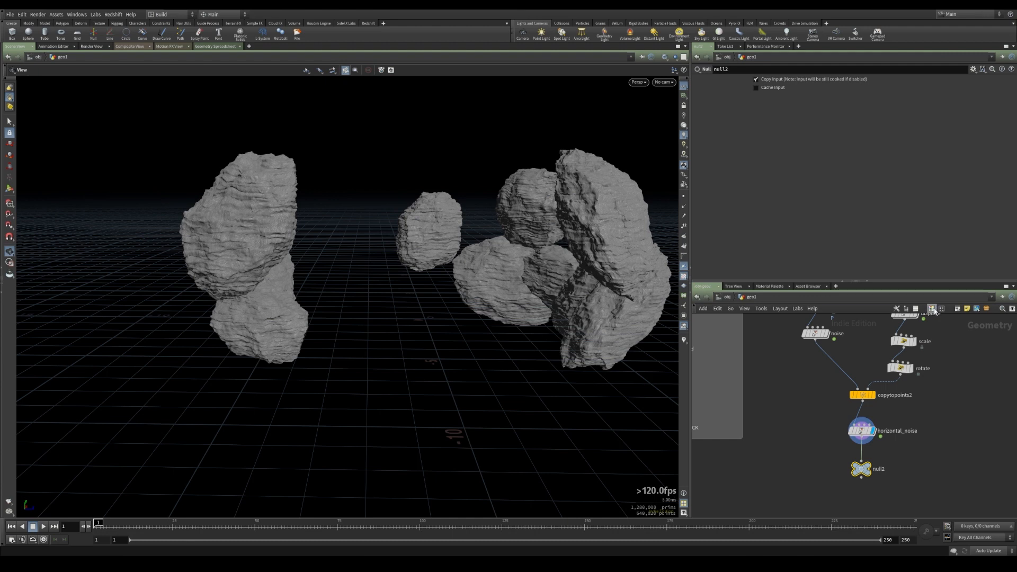
Rename the new Null node below horizontal_noise to OUT_SUBTRACT
click(934, 310)
click(973, 485)
double_click(879, 469)
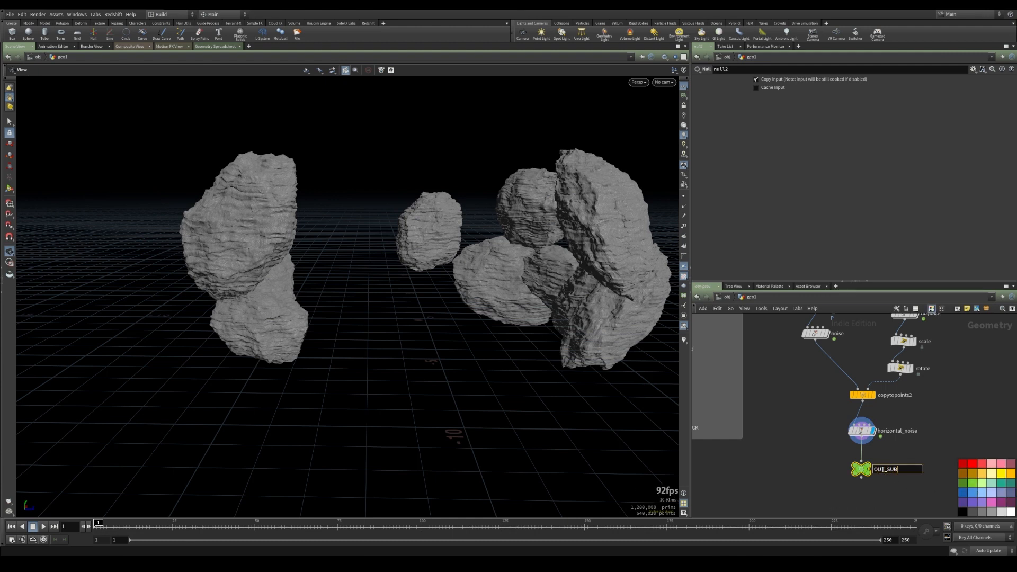
text(OUT_SUBTRACT)
key(Return)
Add a VDB from Polygons node and wire OUT_BASE_ROCK into its input
mouse_move(866, 468)
scroll(838, 424, down, 3)
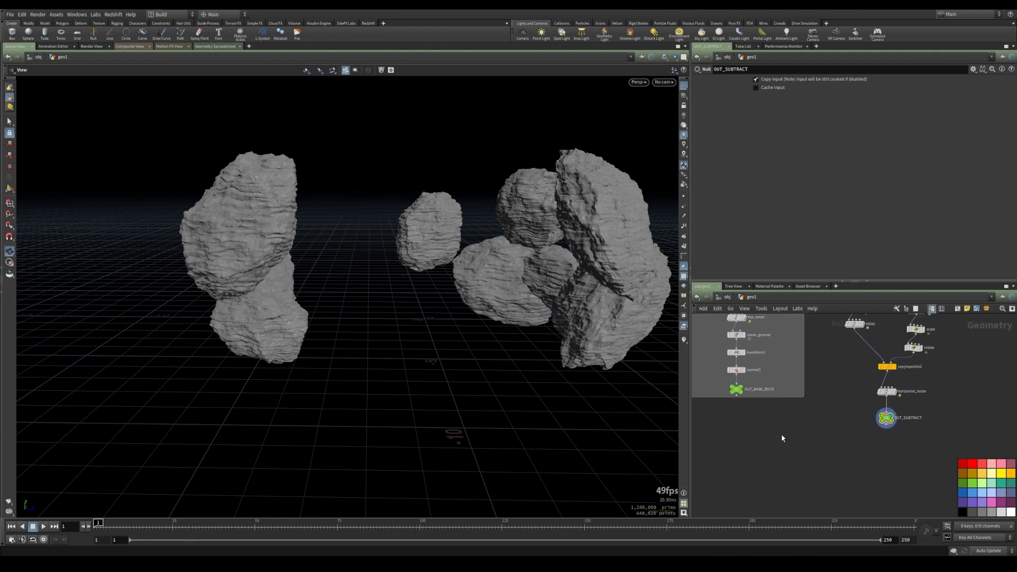
key(Tab)
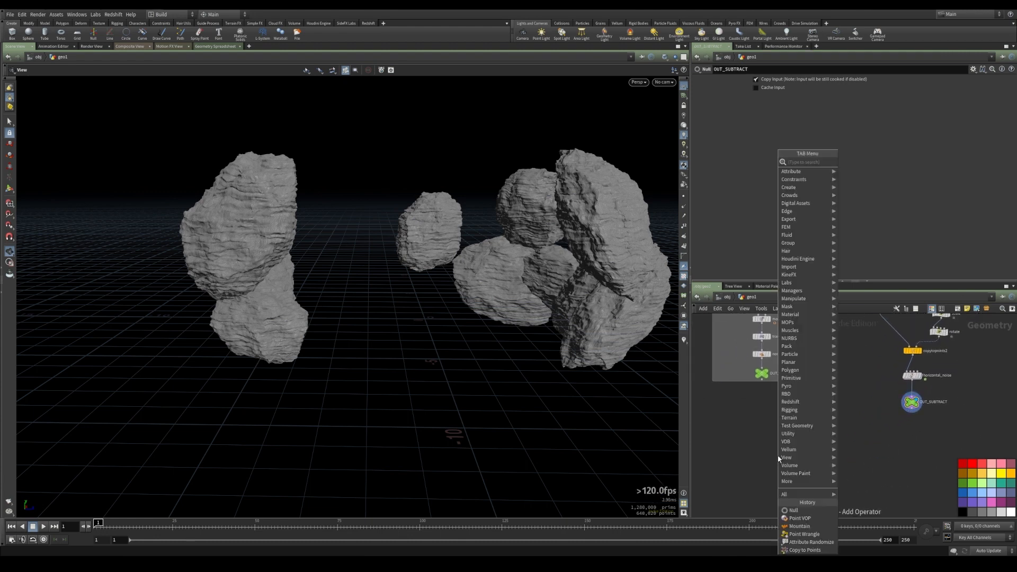
text(vdbf)
key(Down)
key(Down)
key(Return)
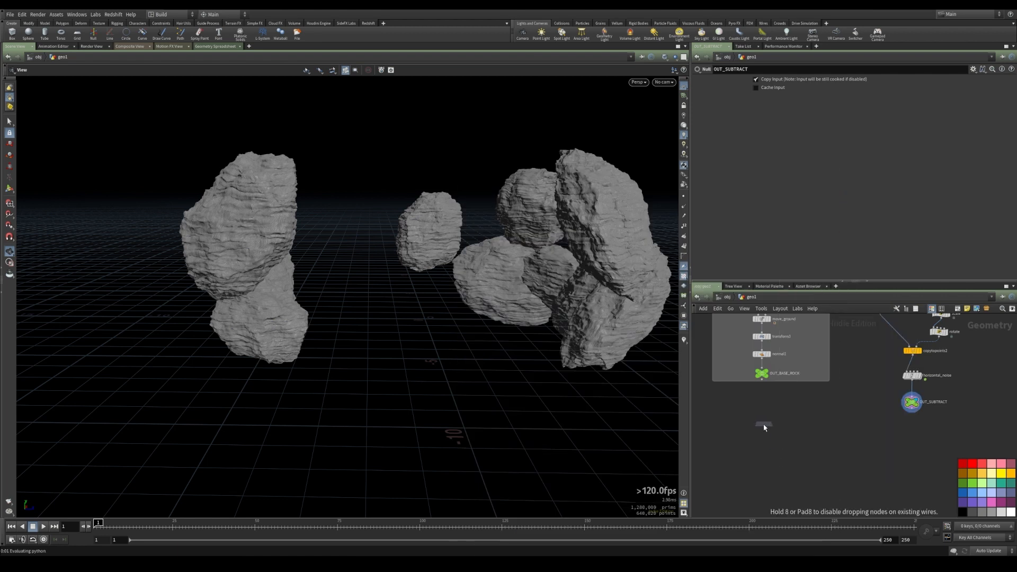
click(764, 427)
scroll(763, 403, up, 3)
click(763, 361)
click(762, 432)
mouse_move(766, 443)
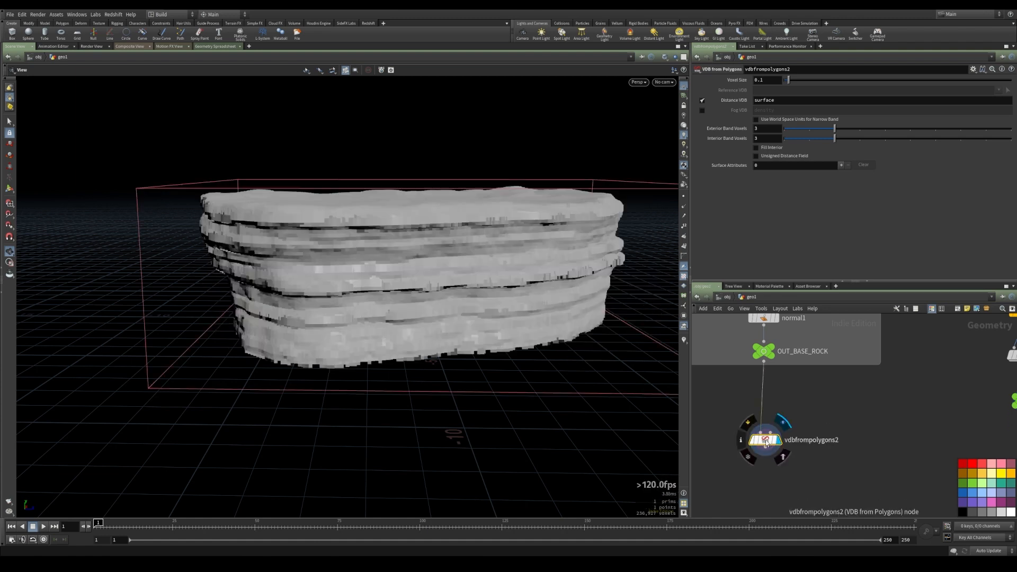
Set the VDB from Polygons voxel size to 0.01
drag(766, 443, 775, 438)
drag(443, 298, 424, 284)
middle_drag(424, 284, 445, 300)
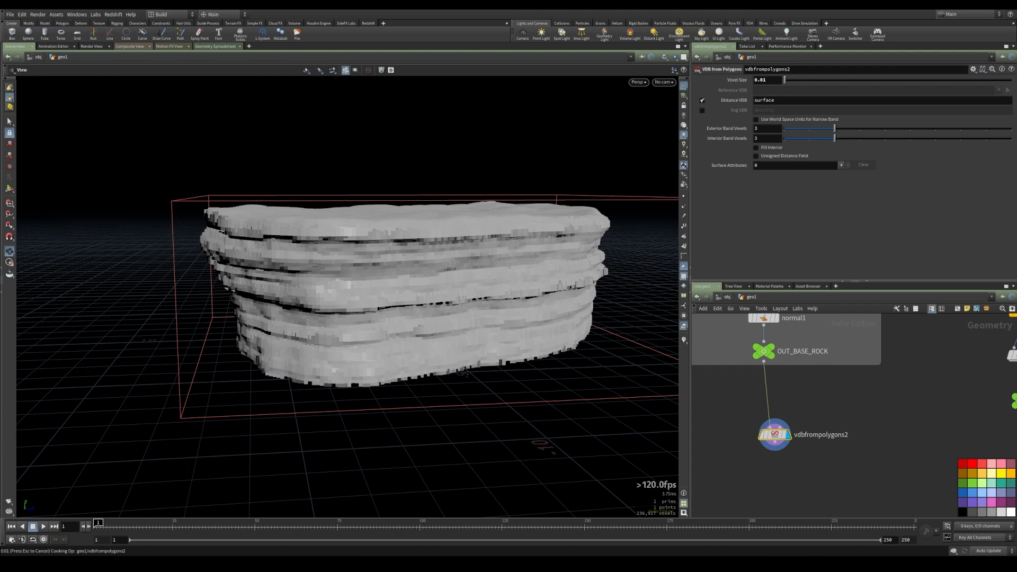
drag(456, 302, 362, 259)
right_drag(362, 259, 311, 273)
Duplicate the VDB from Polygons node and wire OUT_SUBTRACT into the copy's input
middle_drag(861, 473, 812, 465)
scroll(811, 465, down, 2)
drag(743, 434, 899, 449)
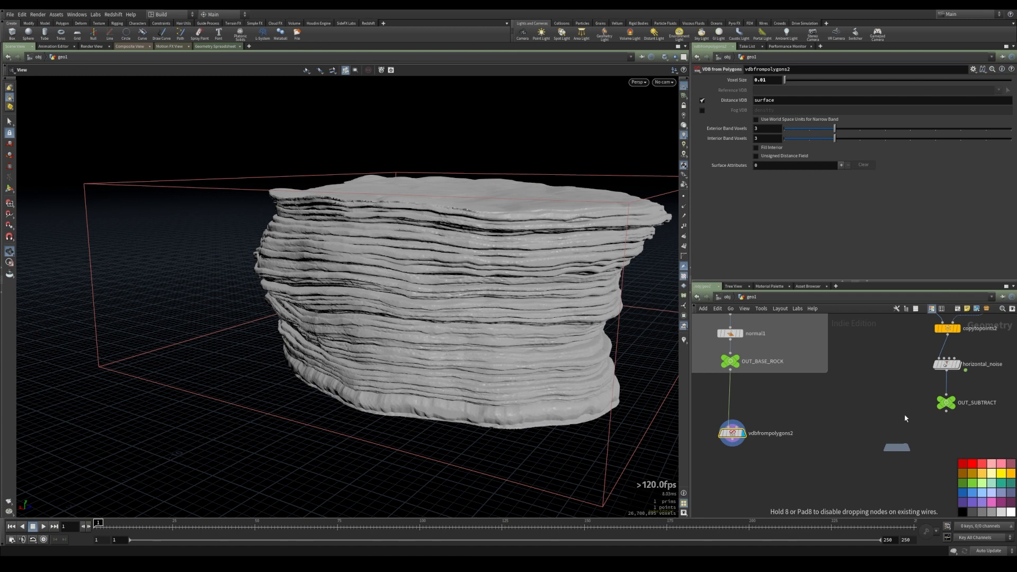
alt+drag(916, 399, 916, 399)
click(947, 410)
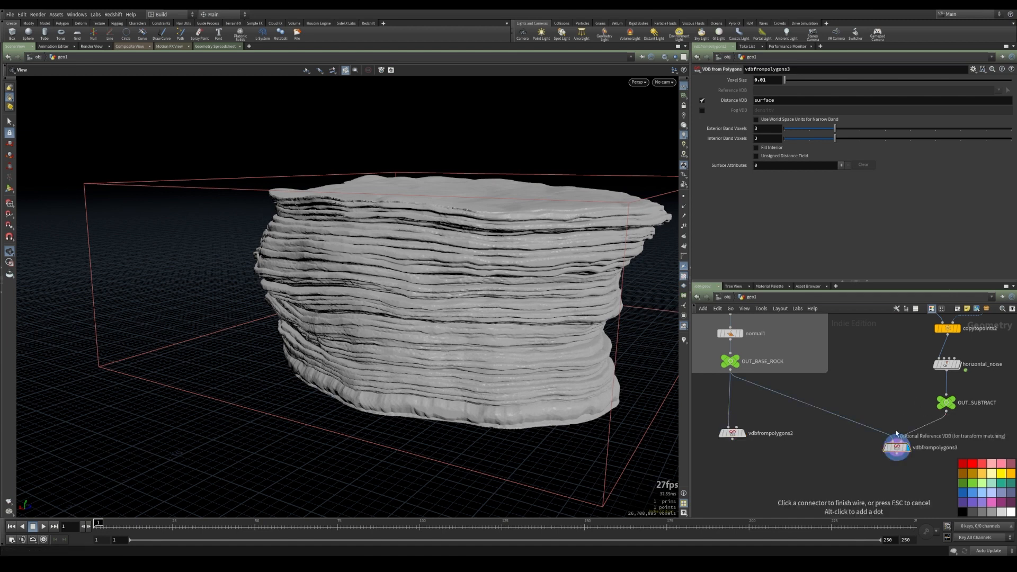
click(898, 449)
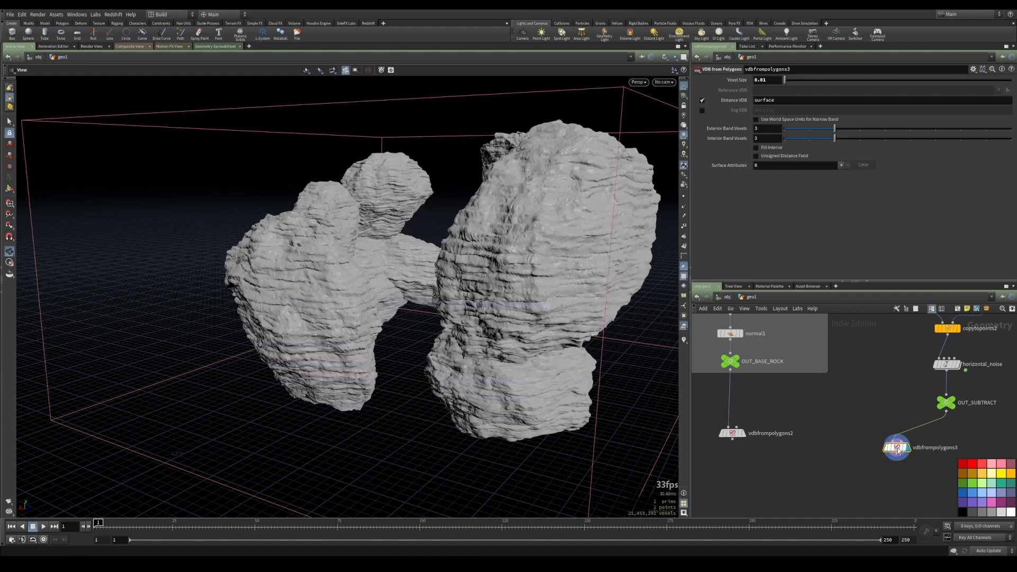
Copy vdbfrompolygons2's voxel size parameter and paste it as a relative reference into vdbfrompolygons3's voxel size
mouse_move(735, 435)
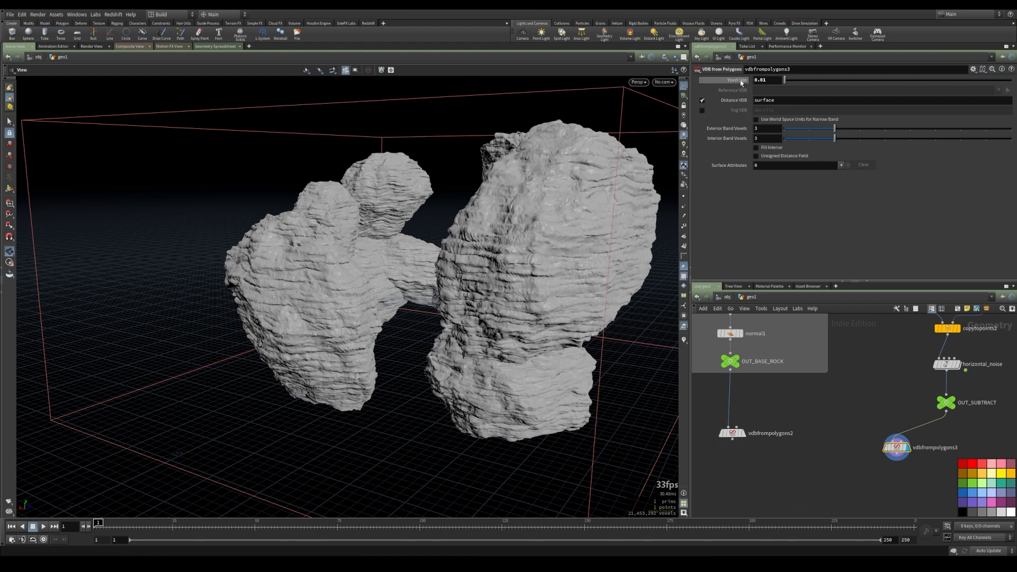
click(734, 435)
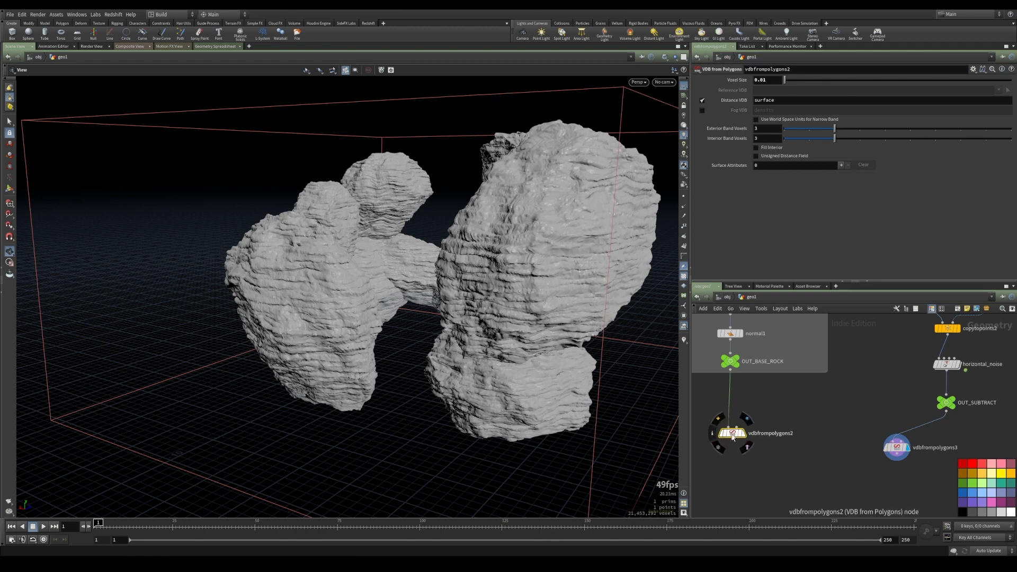
right_click(735, 80)
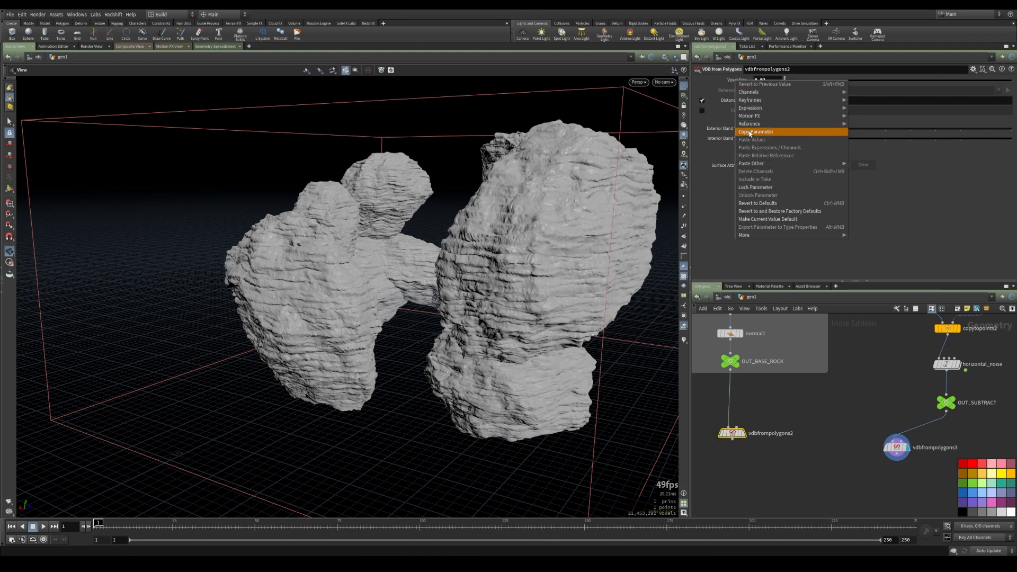
click(748, 133)
click(897, 451)
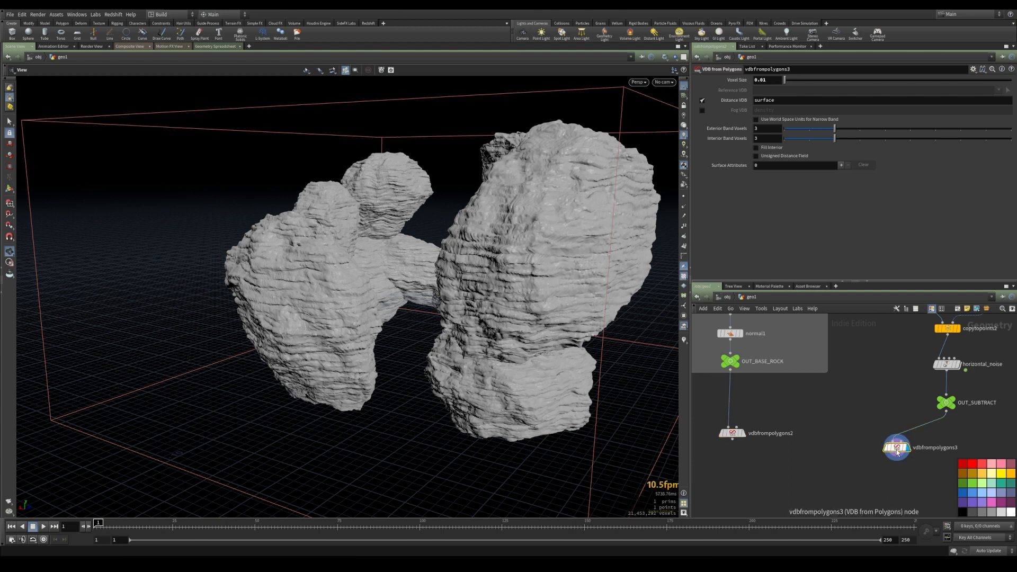
right_click(739, 81)
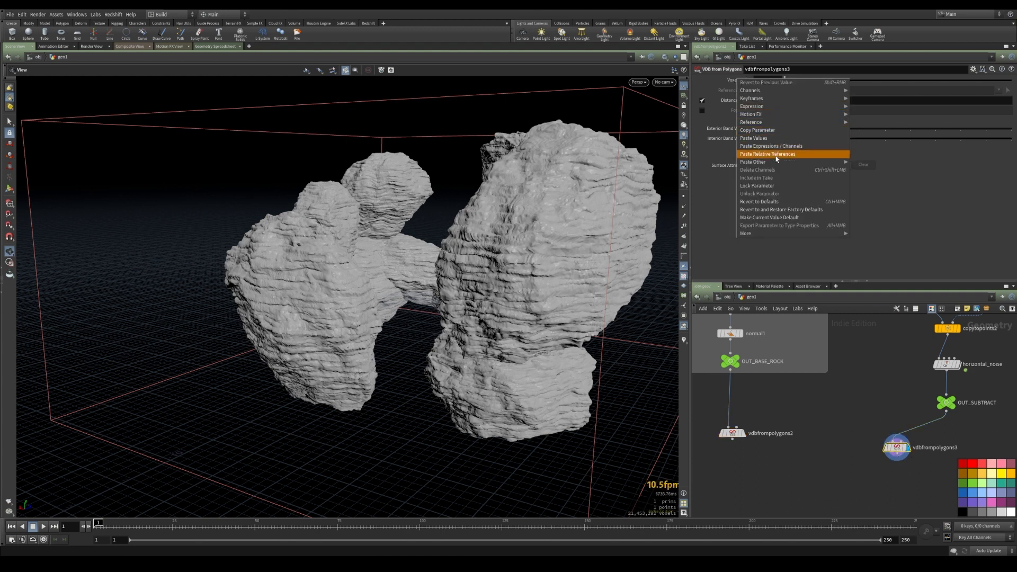
click(776, 156)
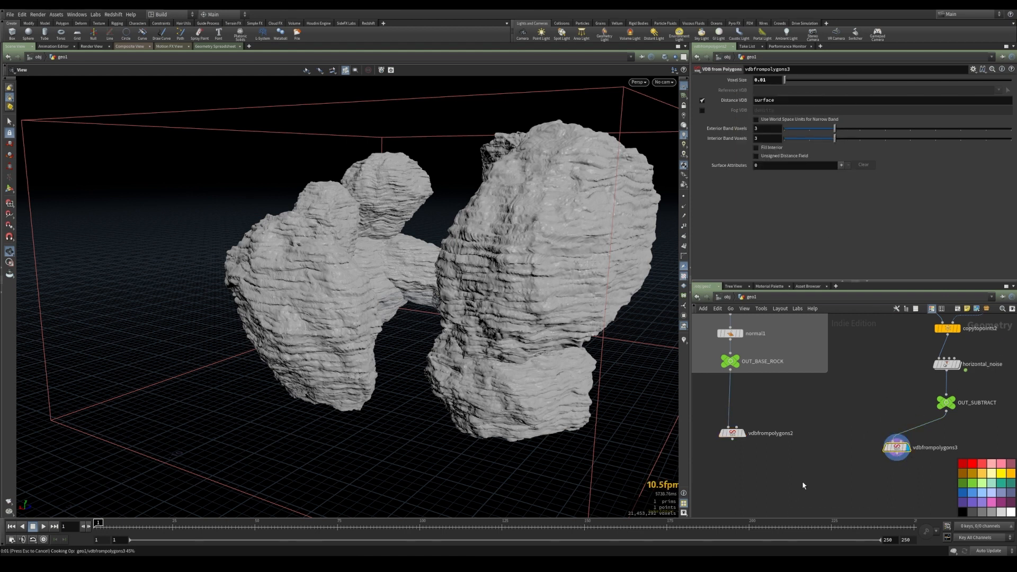
Add a VDB Combine node, feeding vdbfrompolygons2 into input A and vdbfrompolygons3 into input B
scroll(814, 439, down, 2)
key(Tab)
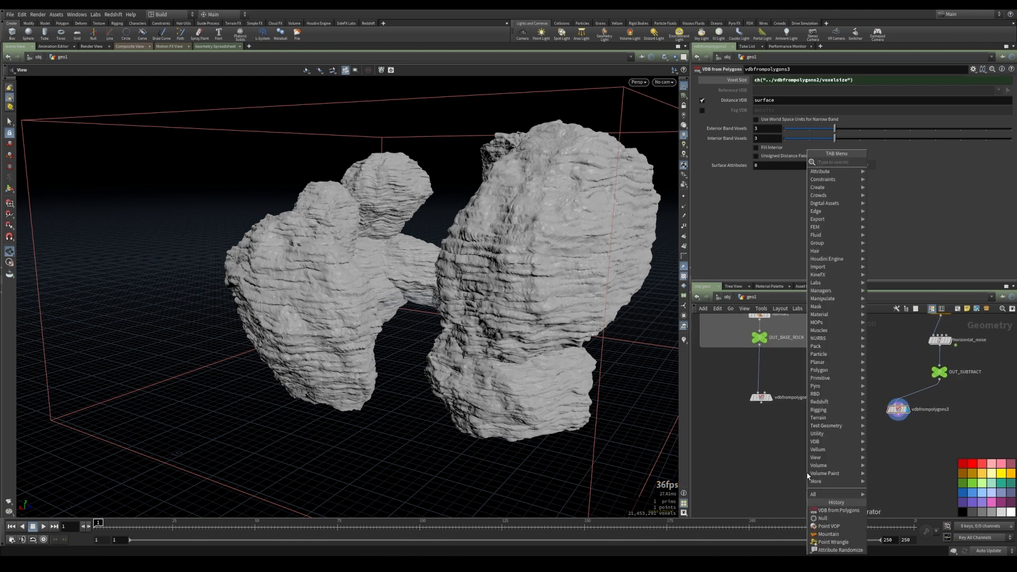
text(vdbun)
key(Return)
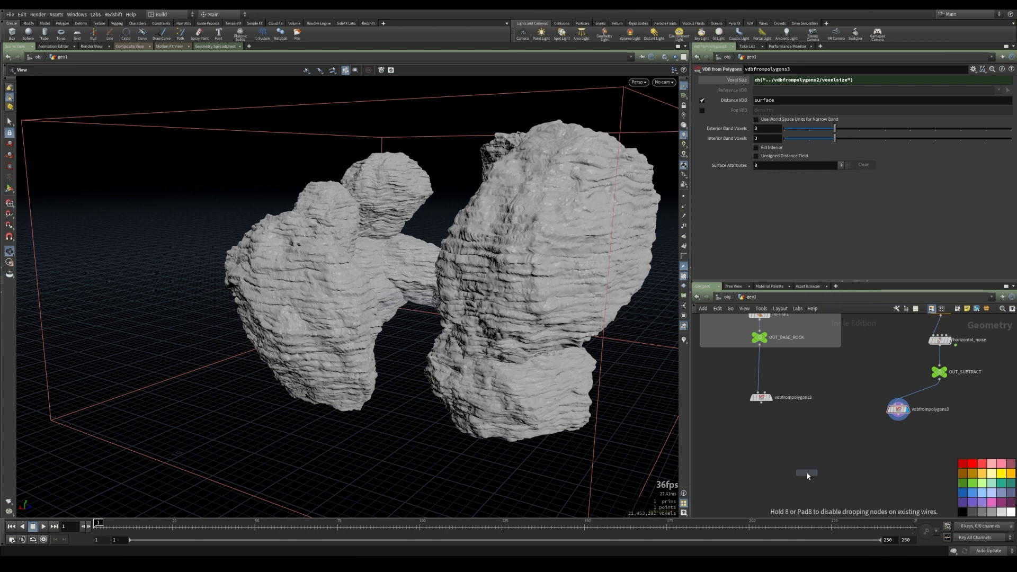
click(825, 470)
middle_drag(762, 427, 772, 395)
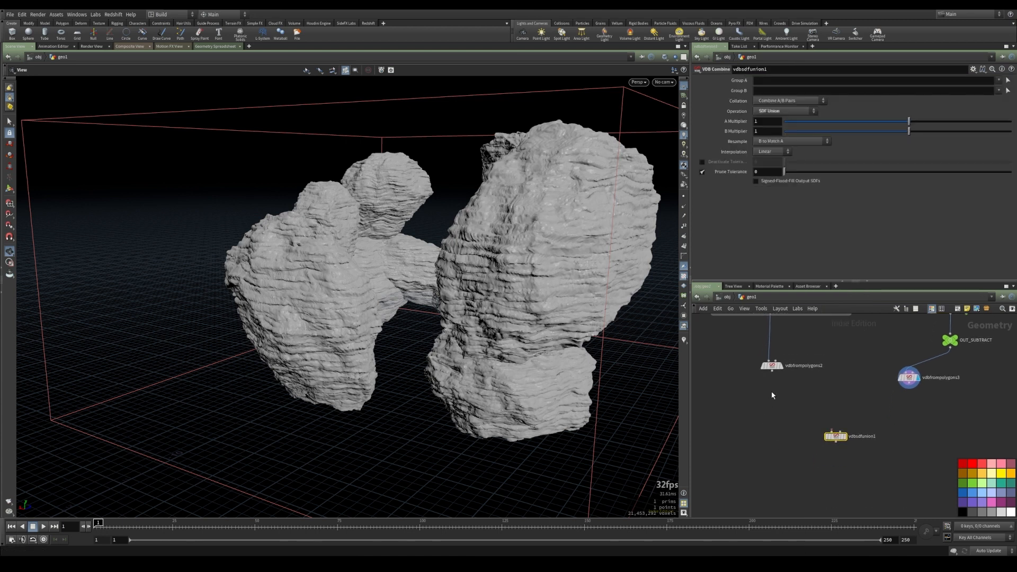
drag(772, 371, 835, 431)
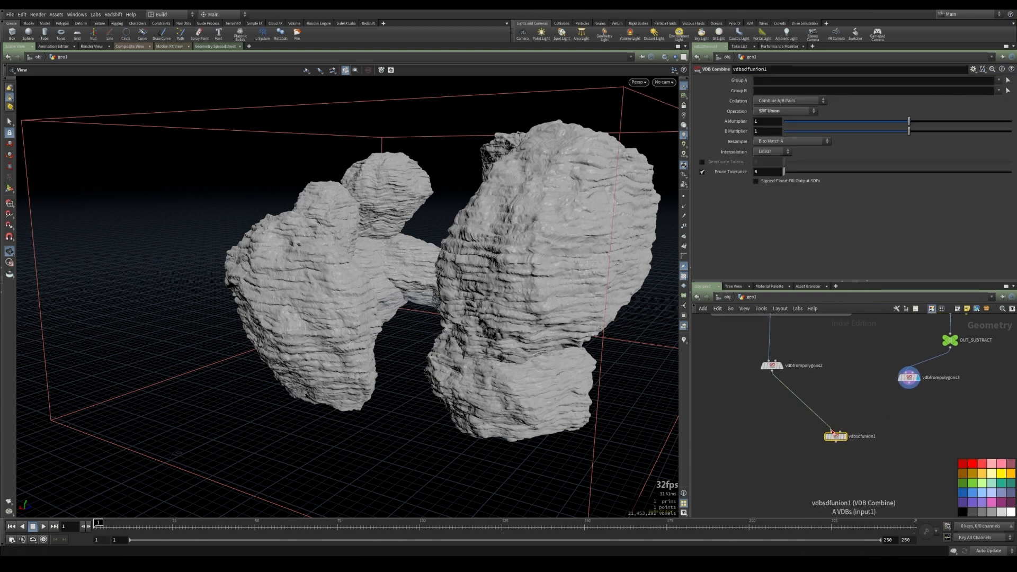
click(908, 389)
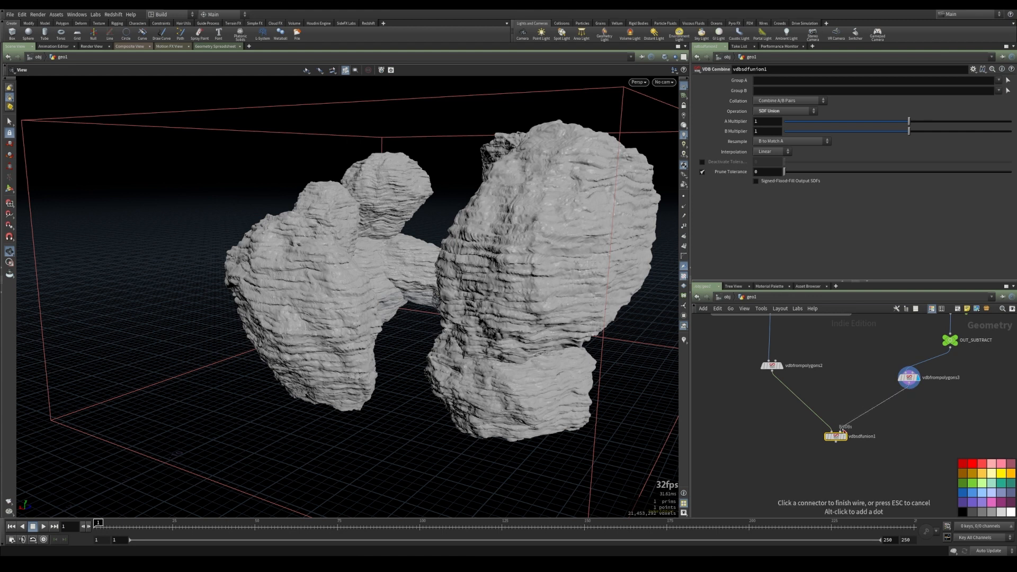
click(843, 430)
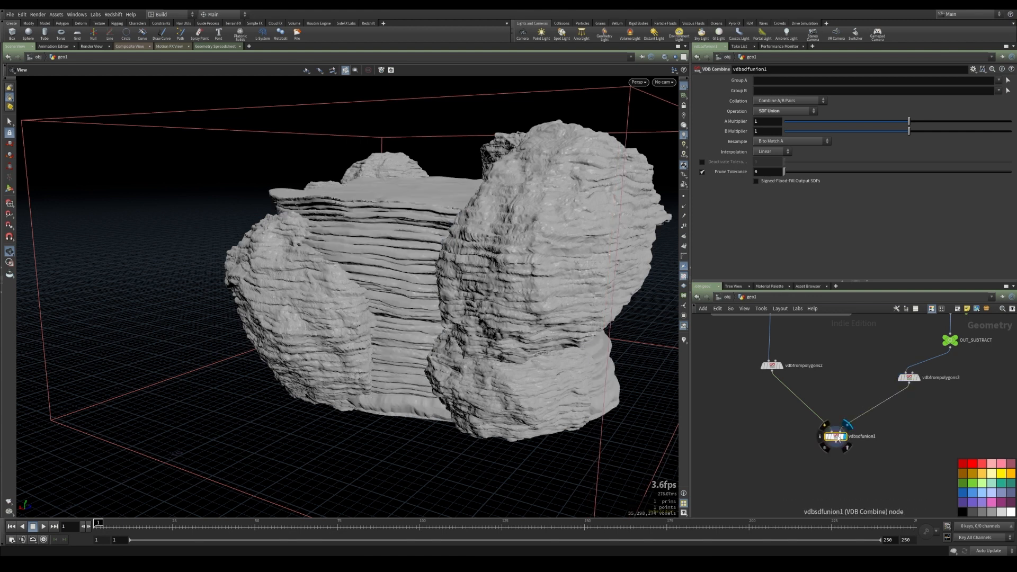
Set the VDB Combine operation to SDF Difference
drag(377, 311, 399, 316)
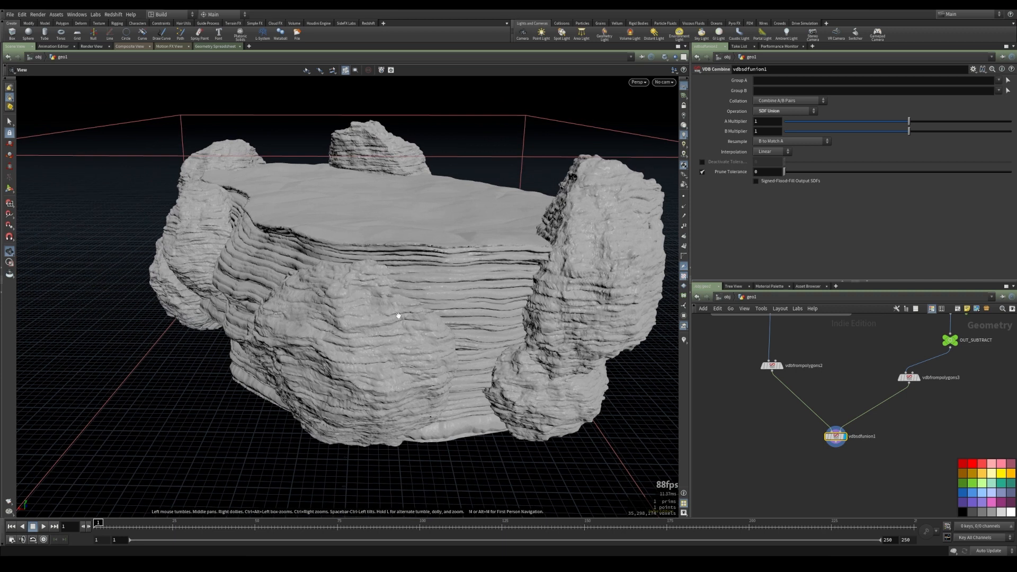
click(775, 112)
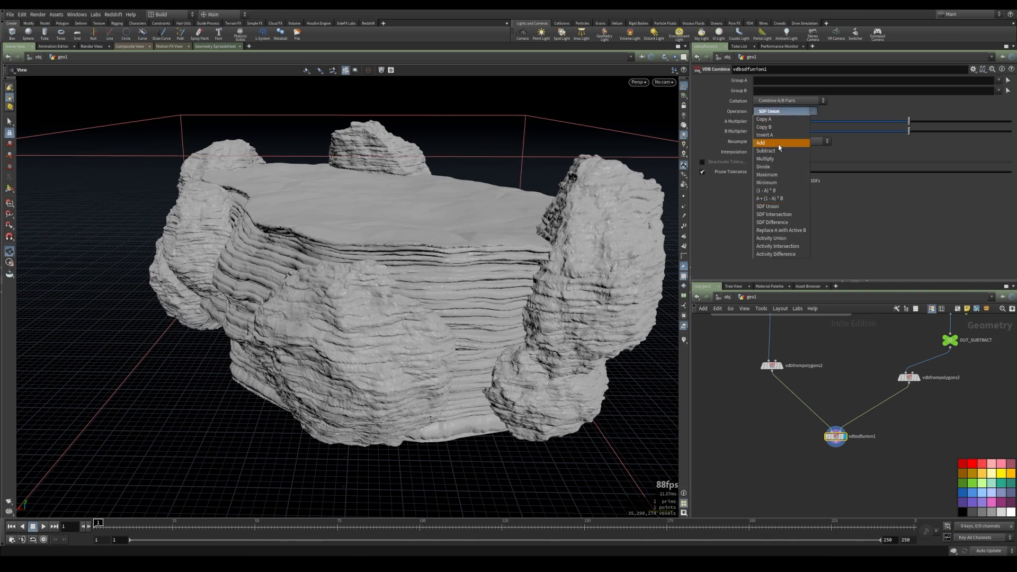
click(787, 225)
drag(382, 344, 345, 267)
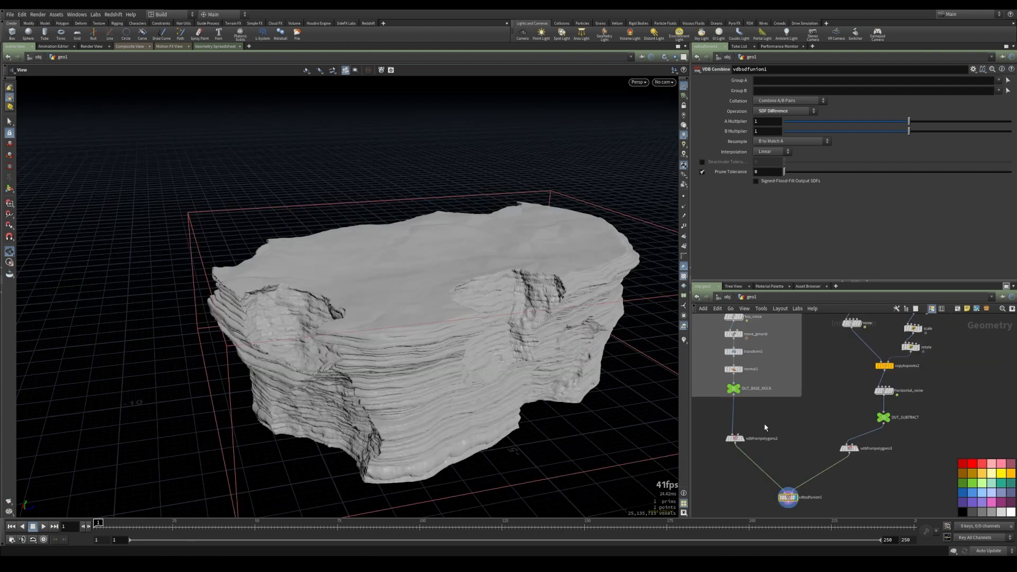
Display OUT_BASE_ROCK with OUT_SUBTRACT shown as a template to compare the two shapes
middle_drag(739, 389, 763, 395)
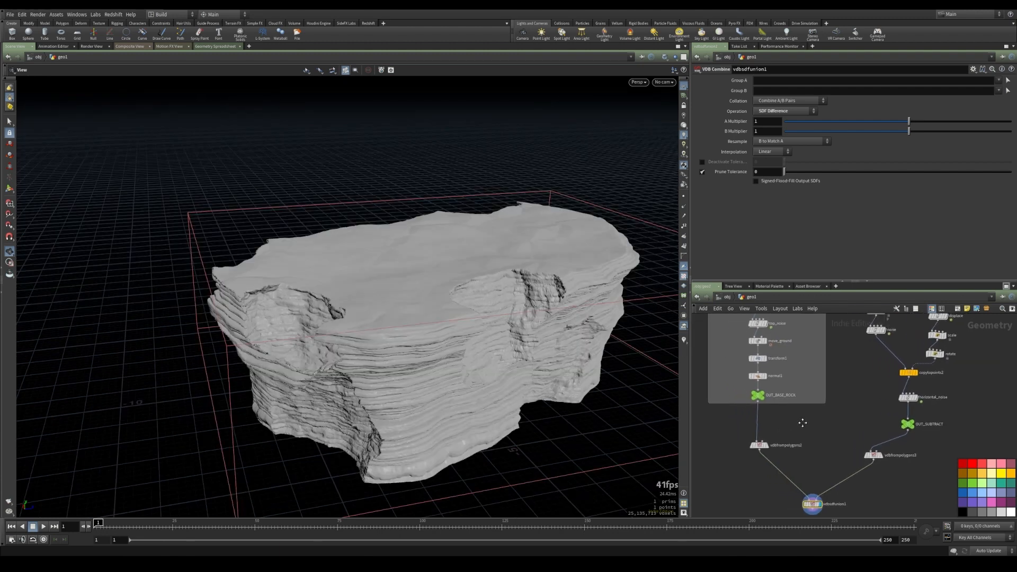
click(767, 396)
click(762, 396)
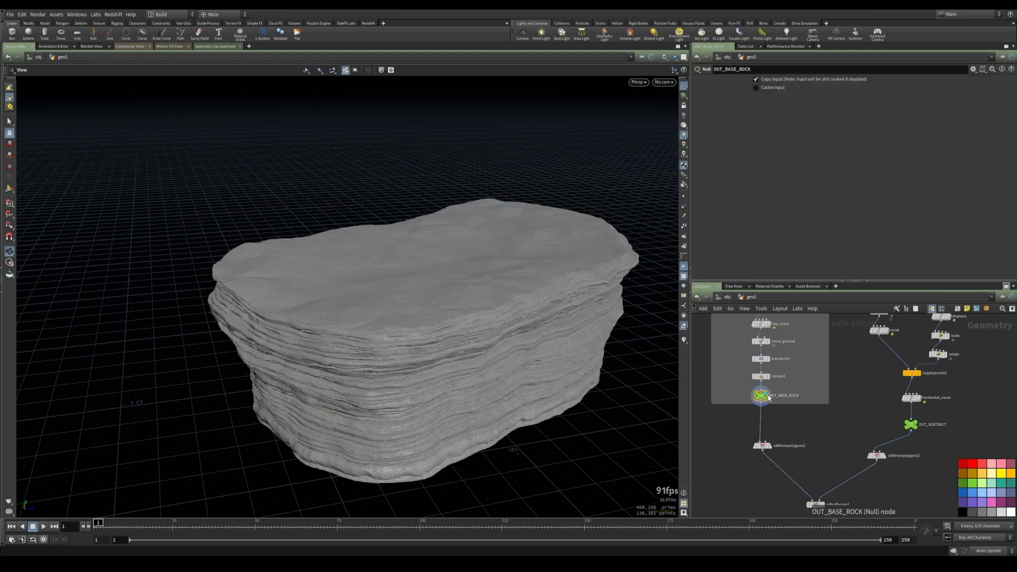
mouse_move(917, 433)
click(919, 432)
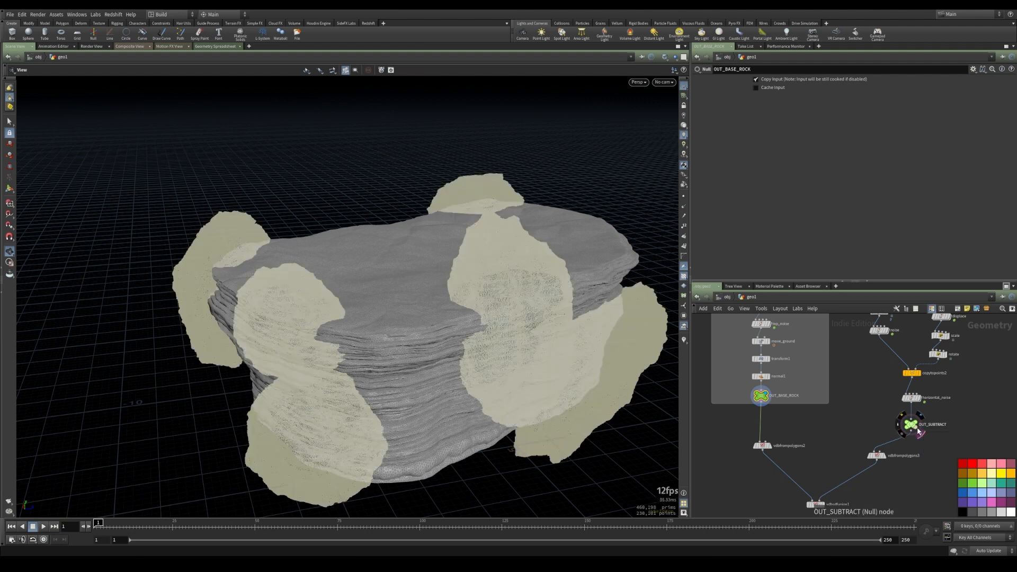
drag(463, 363, 407, 380)
Offset sphere1's center along Z using the value ladder
middle_drag(845, 370, 816, 431)
scroll(868, 413, down, 3)
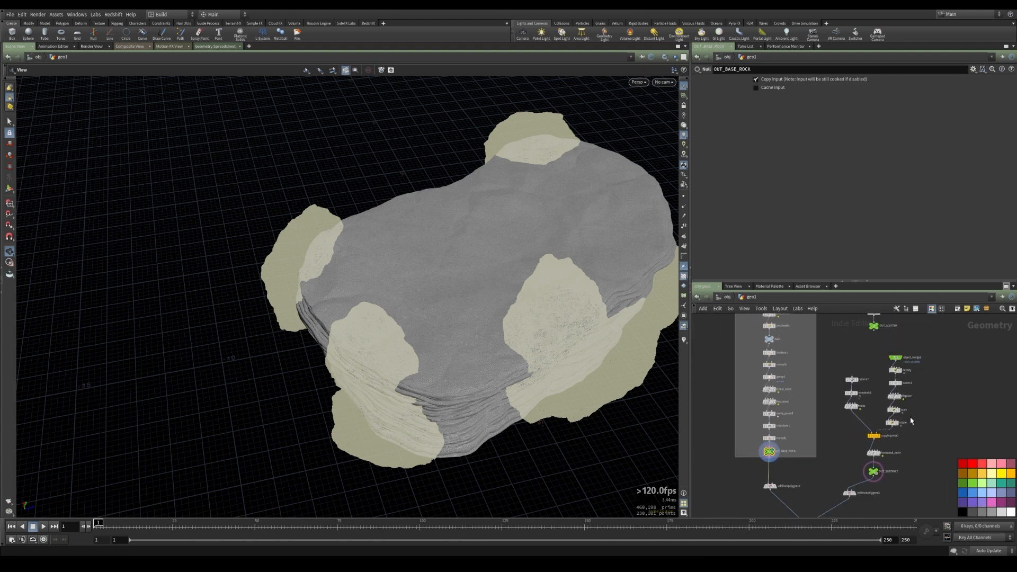
scroll(867, 406, up, 2)
click(847, 369)
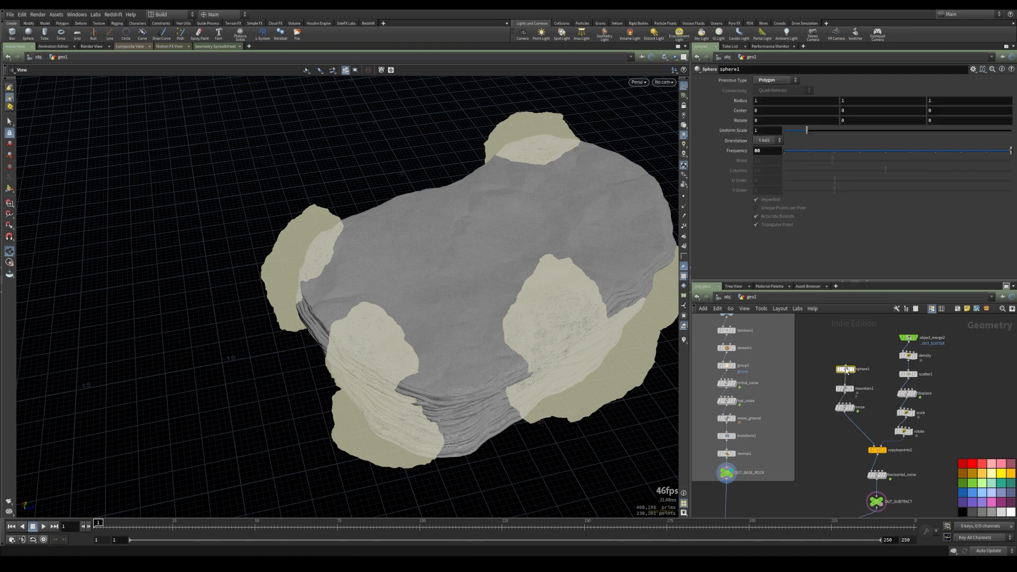
middle_click(946, 110)
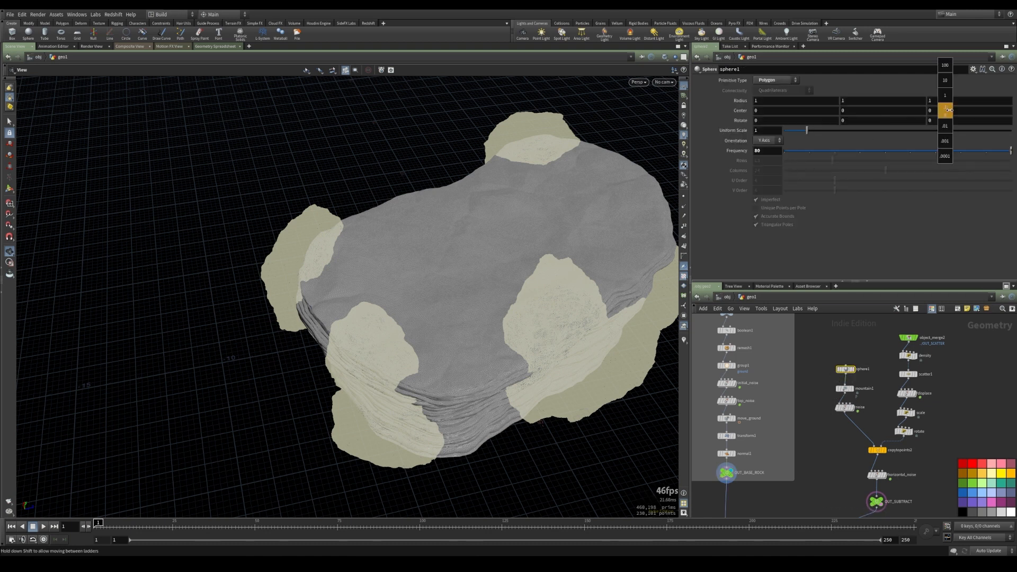
middle_drag(954, 110, 979, 115)
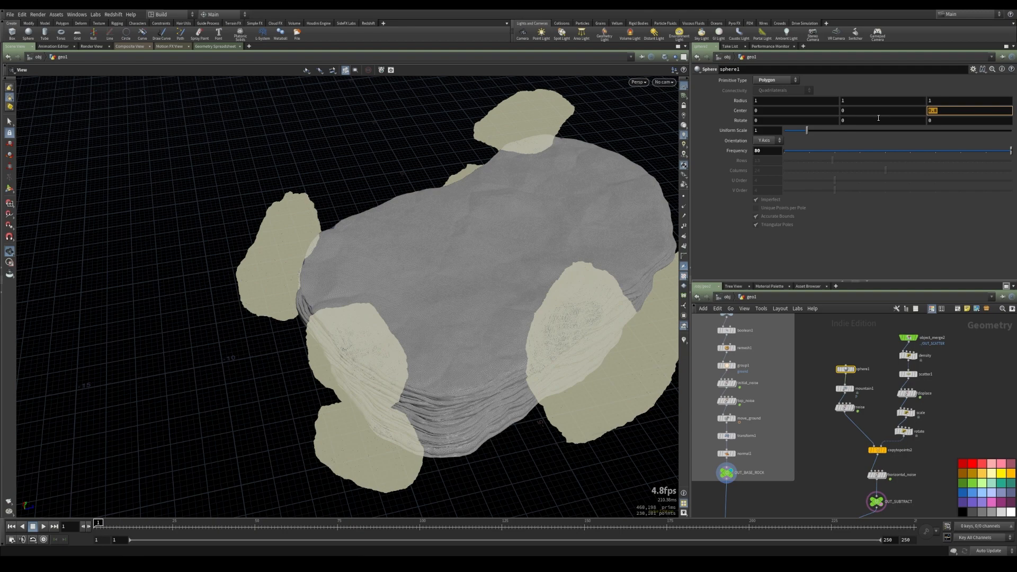
drag(440, 323, 438, 292)
middle_drag(812, 486, 841, 349)
scroll(798, 426, up, 3)
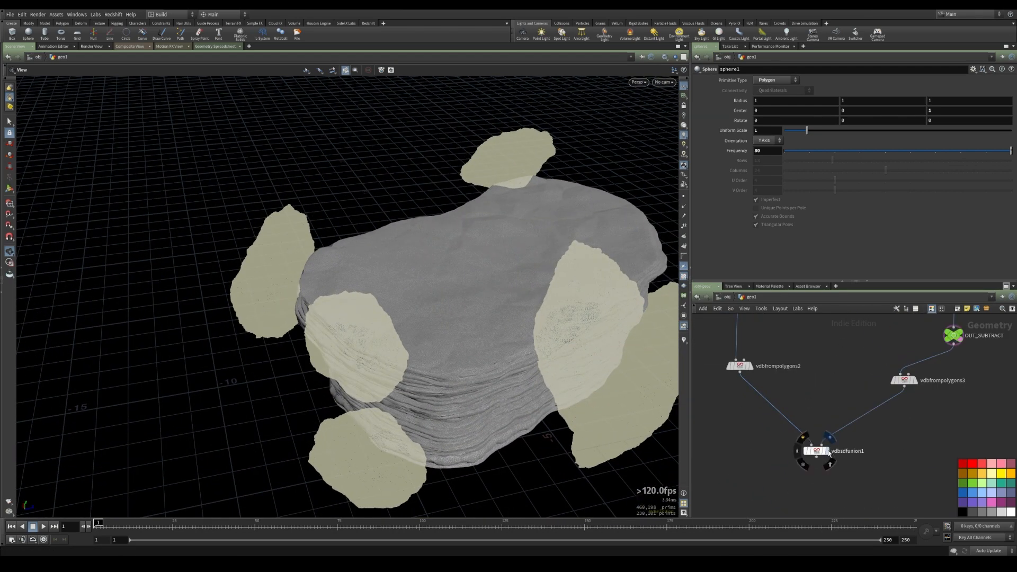
Display the VDB Combine result, examine it from several angles, and undo the last two changes
click(816, 452)
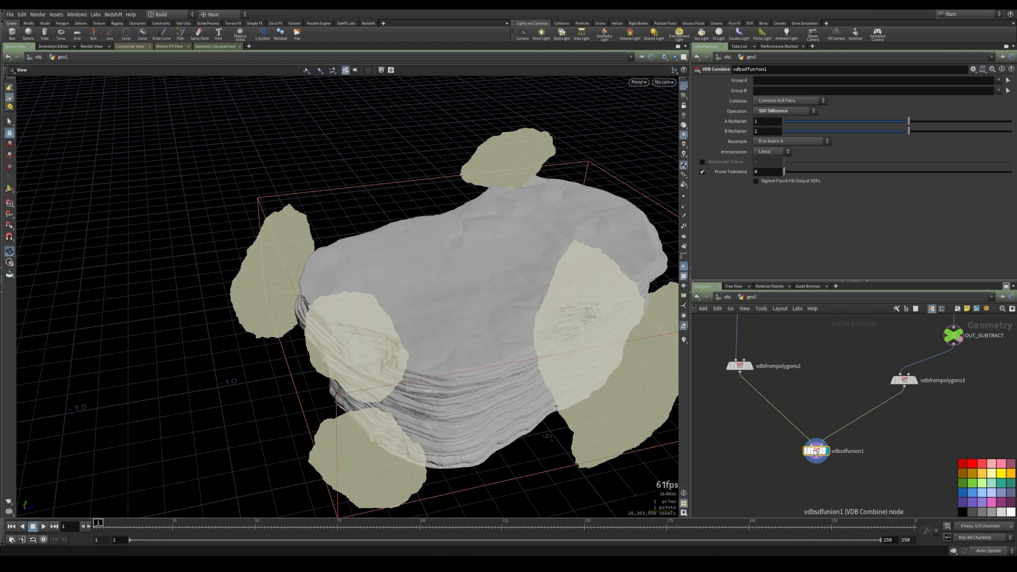
drag(408, 384, 419, 323)
right_drag(418, 323, 479, 335)
drag(479, 336, 412, 325)
right_drag(411, 325, 484, 317)
middle_drag(484, 317, 344, 330)
key(ctrl+z)
key(ctrl+z)
Group the subtract-branch nodes in a network box titled SUBTRACT
scroll(954, 450, down, 3)
middle_drag(904, 380, 840, 457)
scroll(840, 458, down, 3)
drag(838, 328, 930, 474)
click(958, 312)
middle_drag(948, 388, 977, 469)
scroll(892, 415, up, 4)
double_click(904, 422)
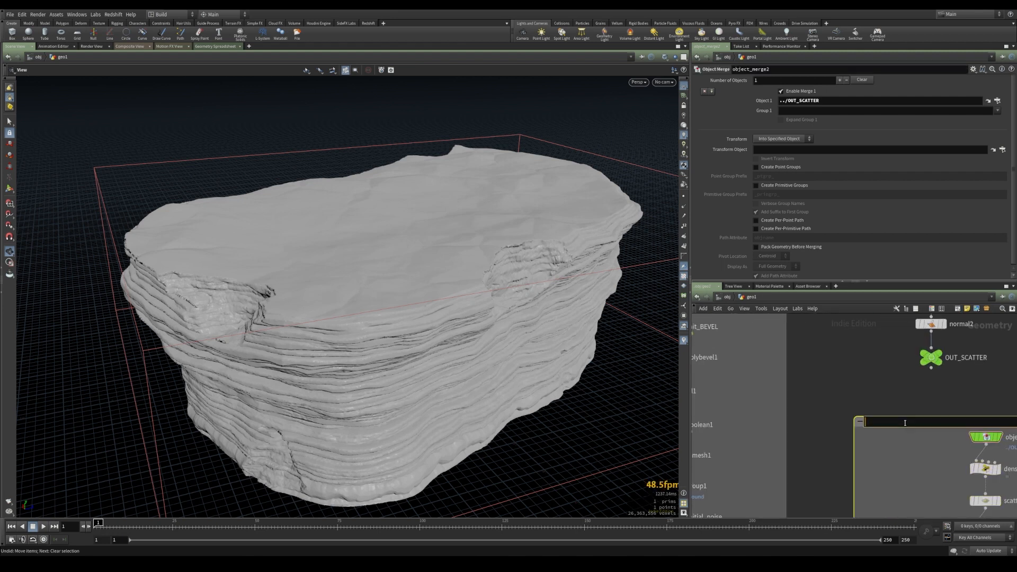
text(SUBTRACT)
key(Return)
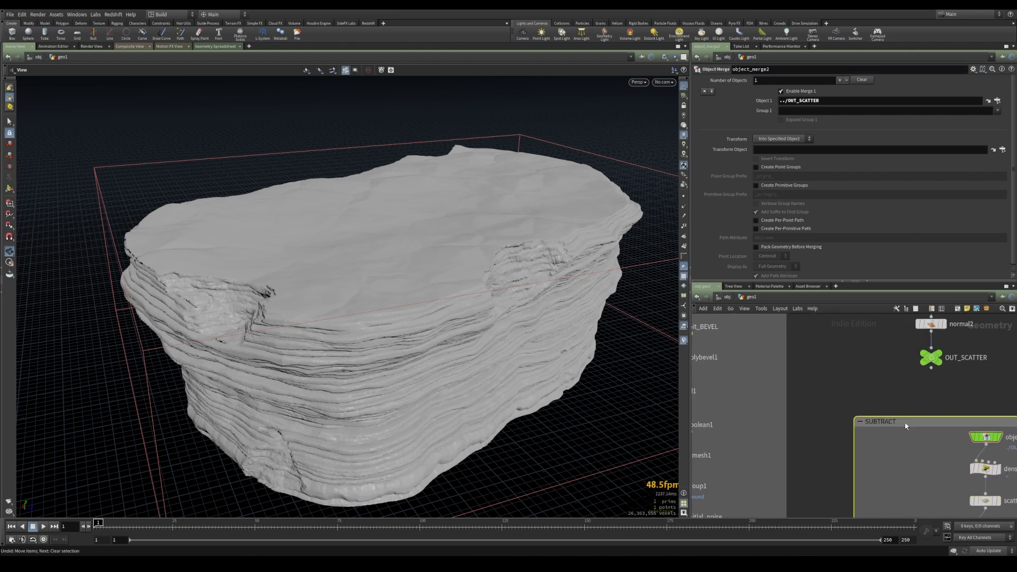
Rearrange the network boxes and nodes into a tidy layout
scroll(893, 386, down, 5)
middle_drag(869, 403, 844, 493)
drag(849, 373, 922, 475)
drag(882, 462, 888, 414)
click(867, 429)
middle_drag(865, 448, 868, 352)
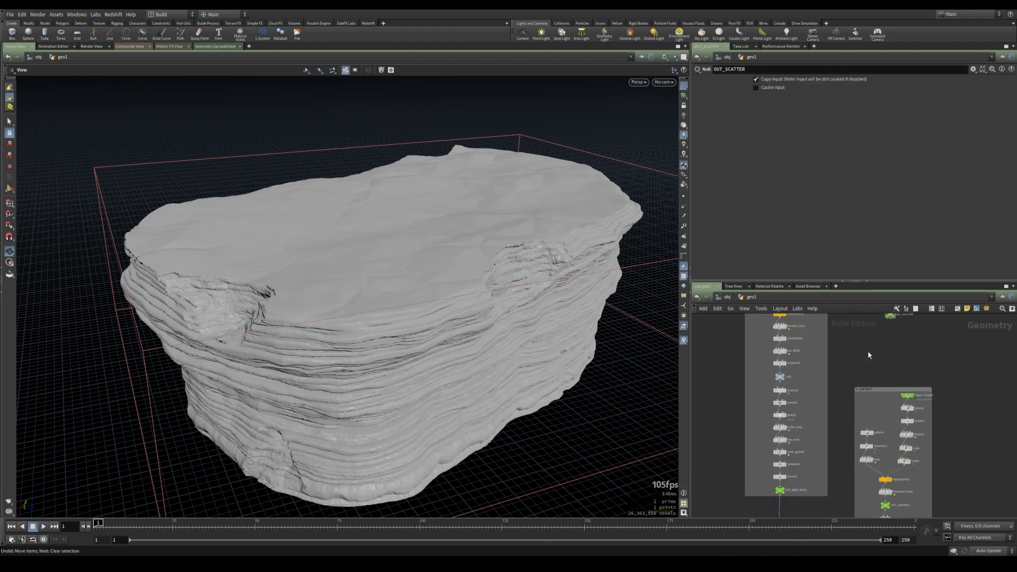
drag(882, 389, 876, 360)
middle_drag(957, 408, 950, 406)
scroll(949, 406, down, 3)
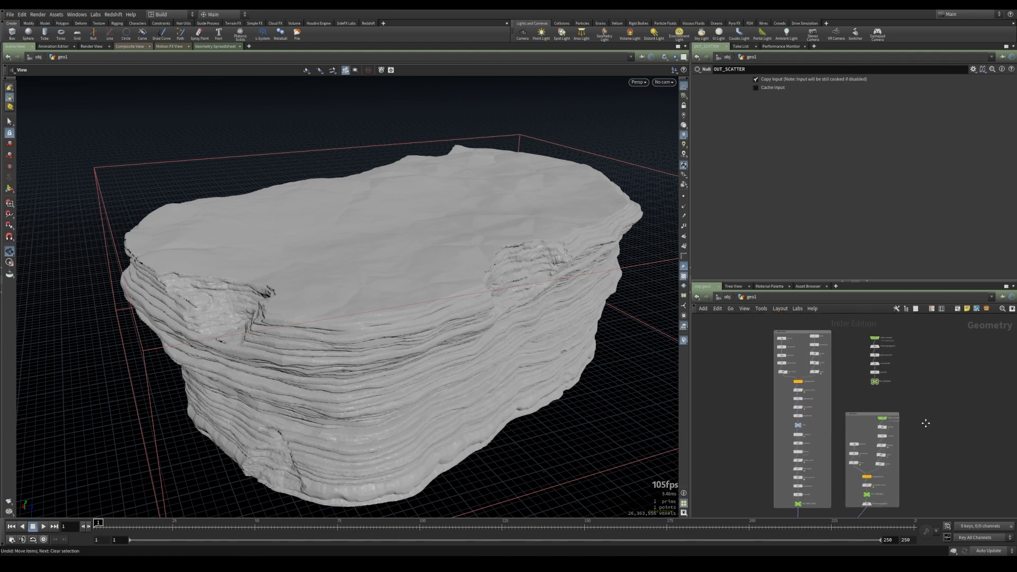